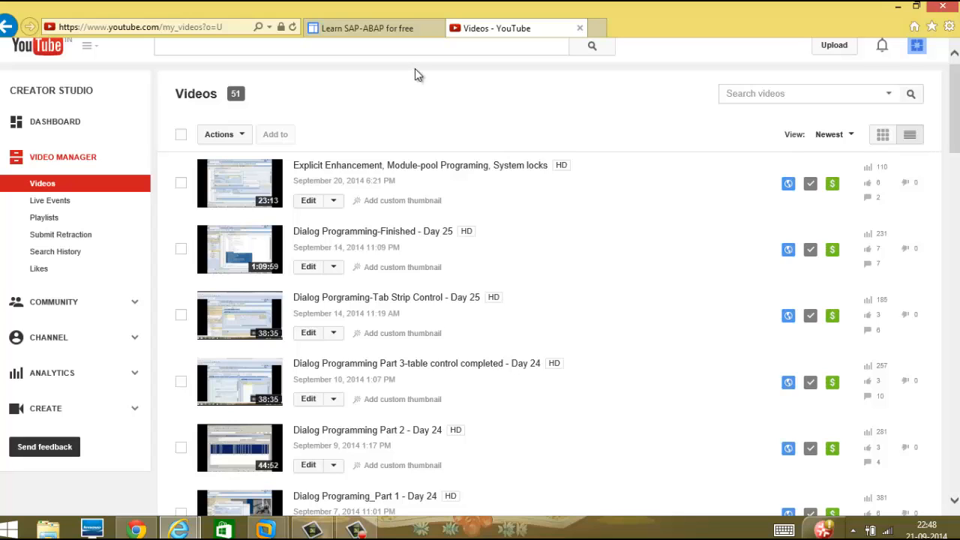
Switch from the browser to the Windows Server 2003 virtual machine running SAP.
{"action": "left_click", "coordinate": [367, 29]}
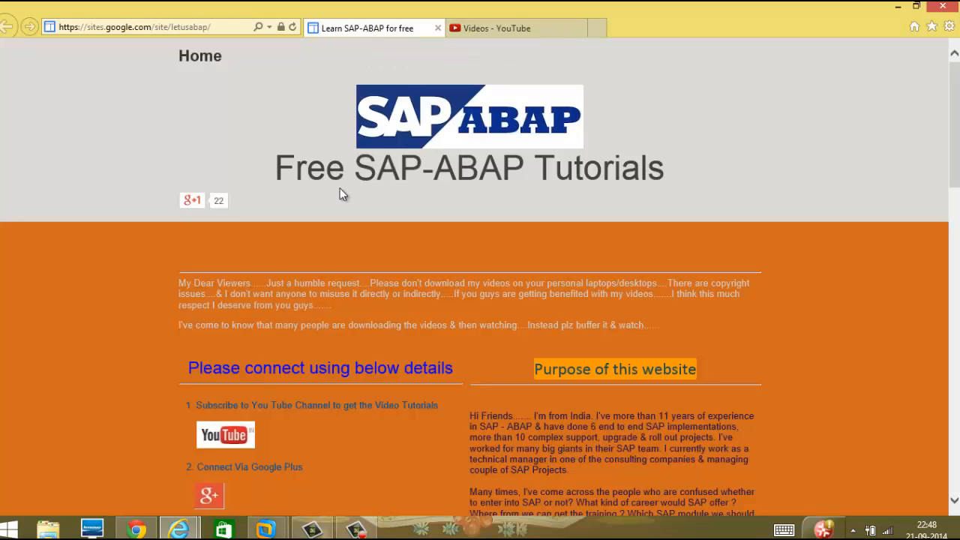
{"action": "mouse_move", "coordinate": [270, 529]}
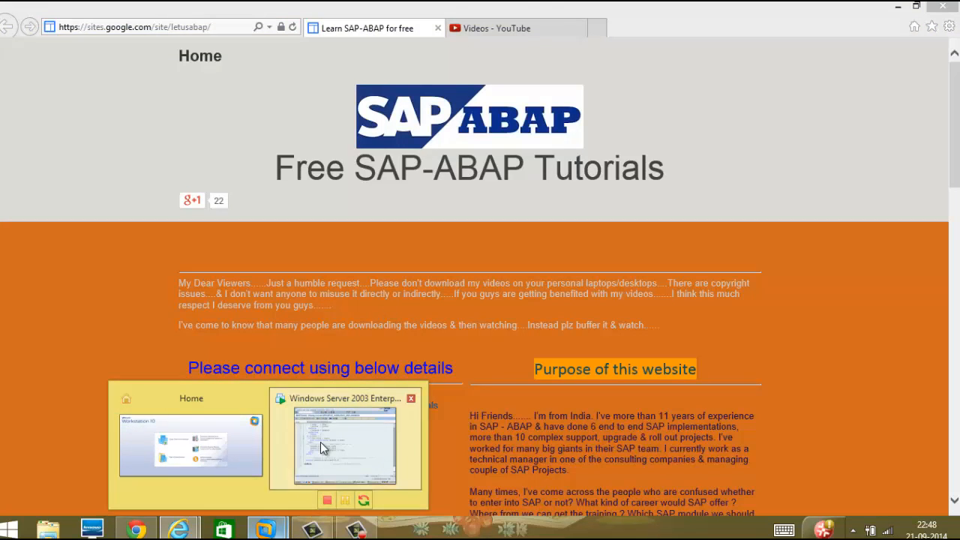
{"action": "left_click", "coordinate": [320, 442]}
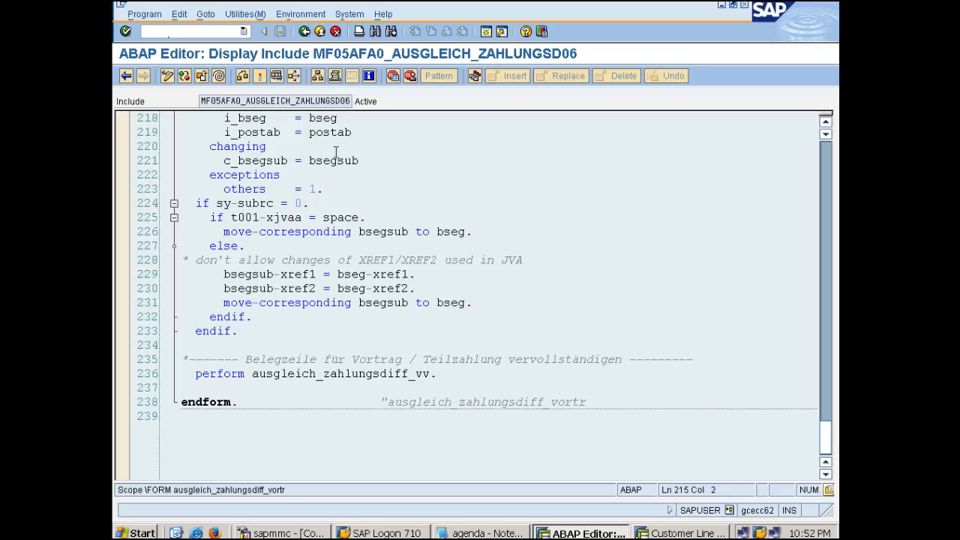
Open the vendor invoice entry screen with transaction FB60.
{"action": "left_click", "coordinate": [176, 30]}
{"action": "type", "text": "/n"}
{"action": "type", "text": "se38"}
{"action": "key", "text": "Return"}
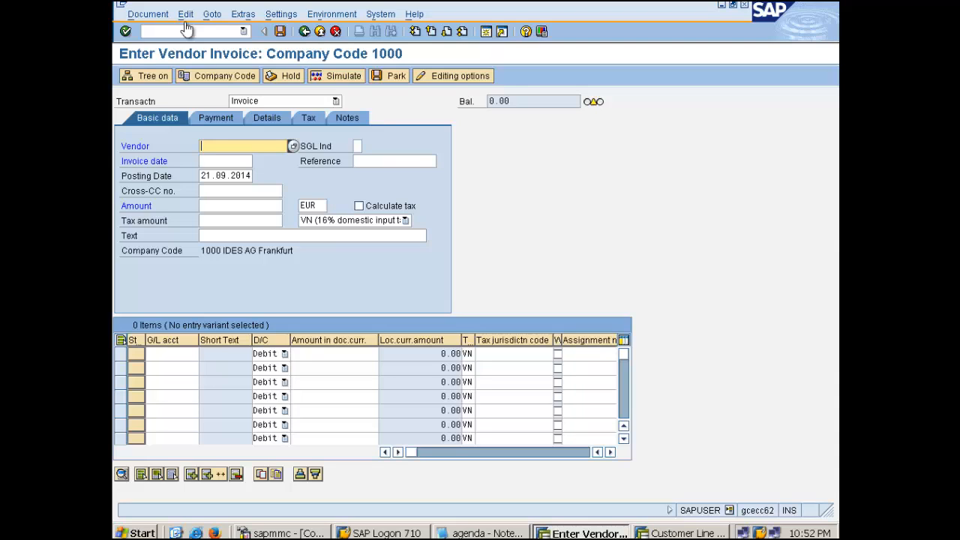
Open the source code of the screen program SAPMF05A from the vendor invoice's system status.
{"action": "left_click", "coordinate": [371, 14]}
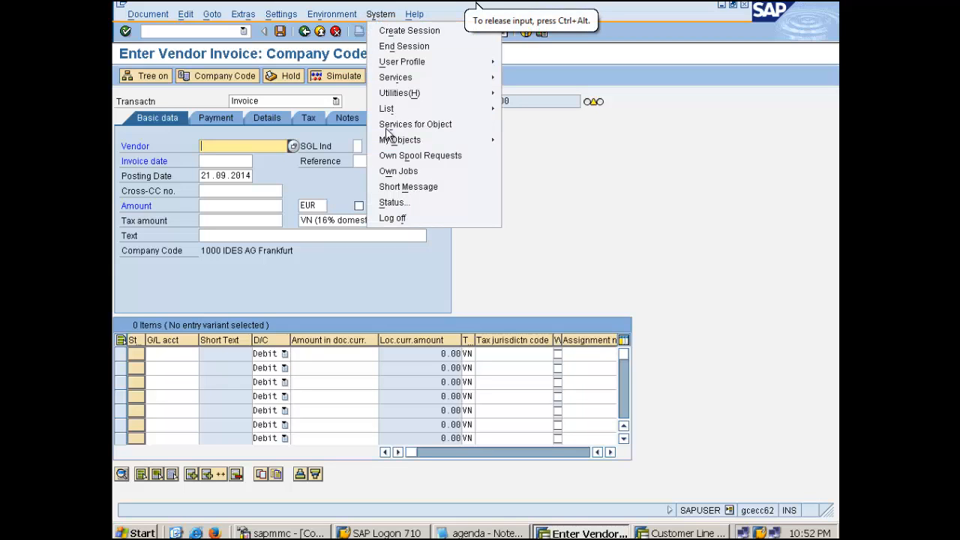
{"action": "left_click", "coordinate": [391, 201]}
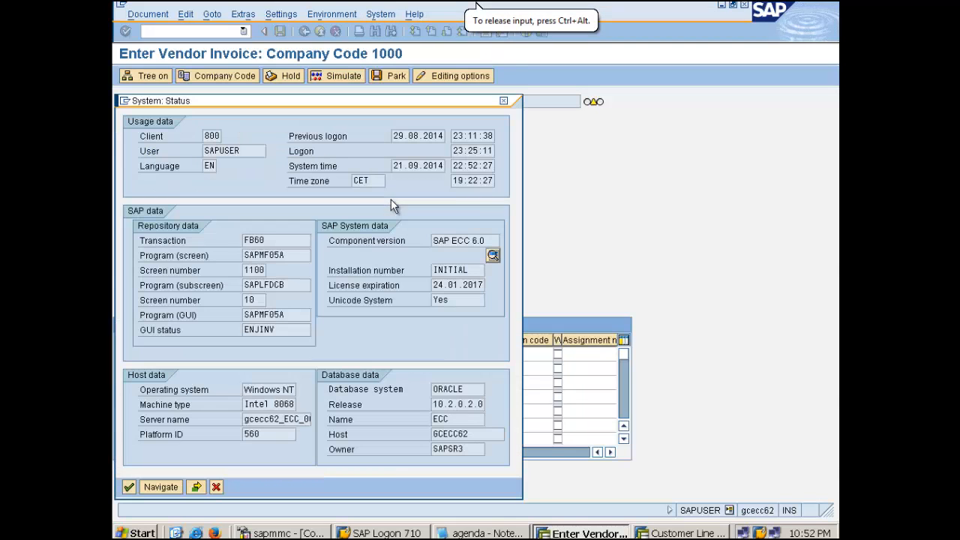
{"action": "double_click", "coordinate": [259, 255]}
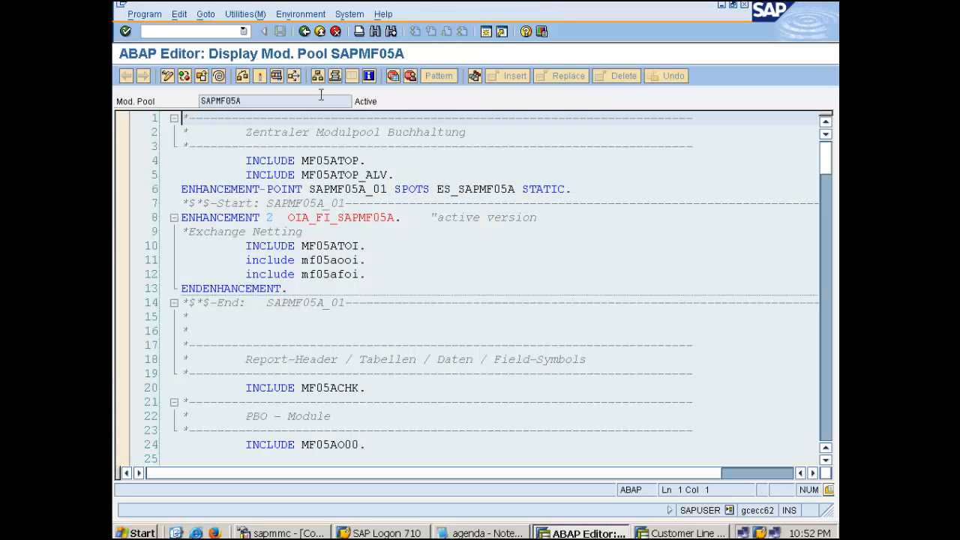
Search for the string "open" across the main program SAPMF05A.
{"action": "left_click", "coordinate": [375, 32]}
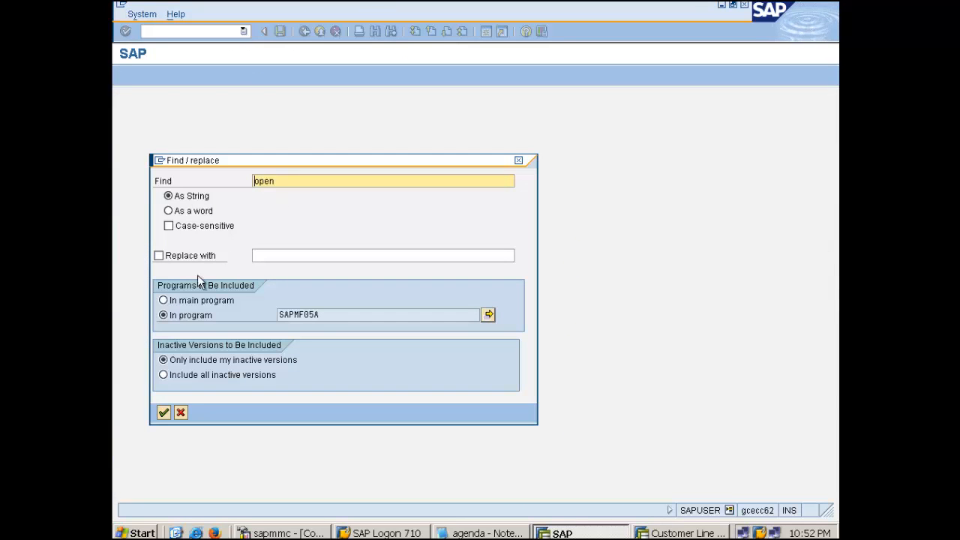
{"action": "left_click", "coordinate": [179, 301]}
{"action": "key", "text": "Return"}
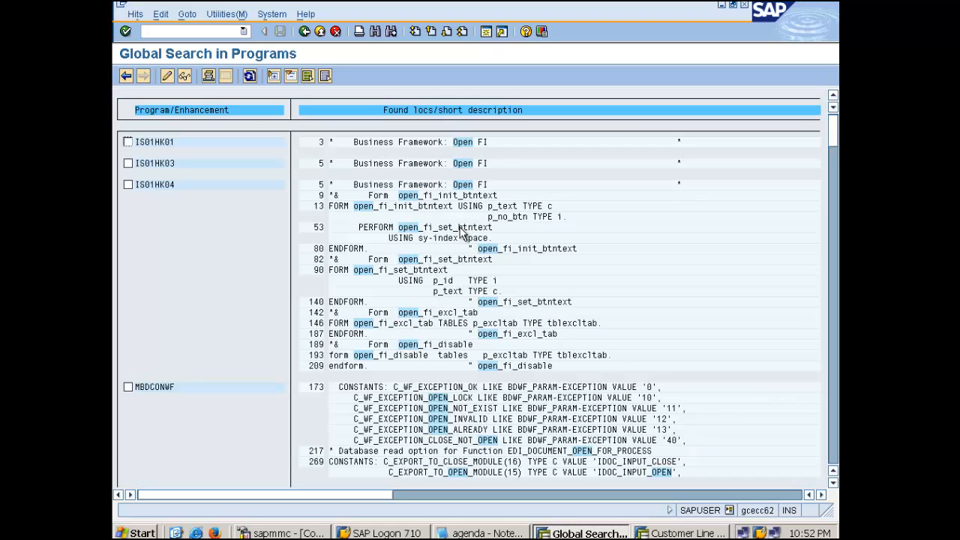
Open the OPEN_FI_PERFORM_00001020_E hit in MF05AFB0_BELEG_VERVOLLSTAENDIG and examine the function call's name and table parameters.
{"action": "scroll", "coordinate": [459, 227], "scroll_direction": "down", "scroll_amount": 5}
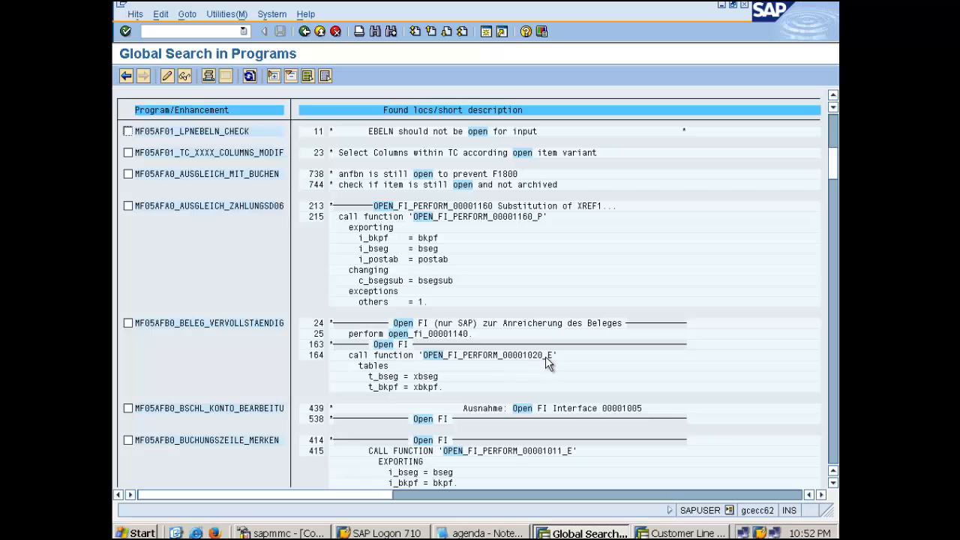
{"action": "double_click", "coordinate": [455, 355]}
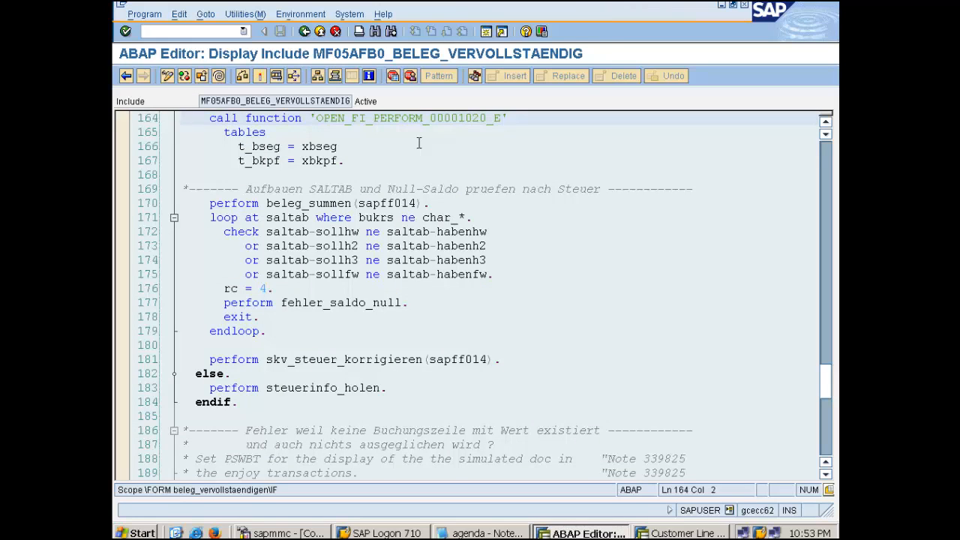
{"action": "left_click", "coordinate": [395, 118]}
{"action": "left_click", "coordinate": [460, 119]}
{"action": "left_click", "coordinate": [264, 147]}
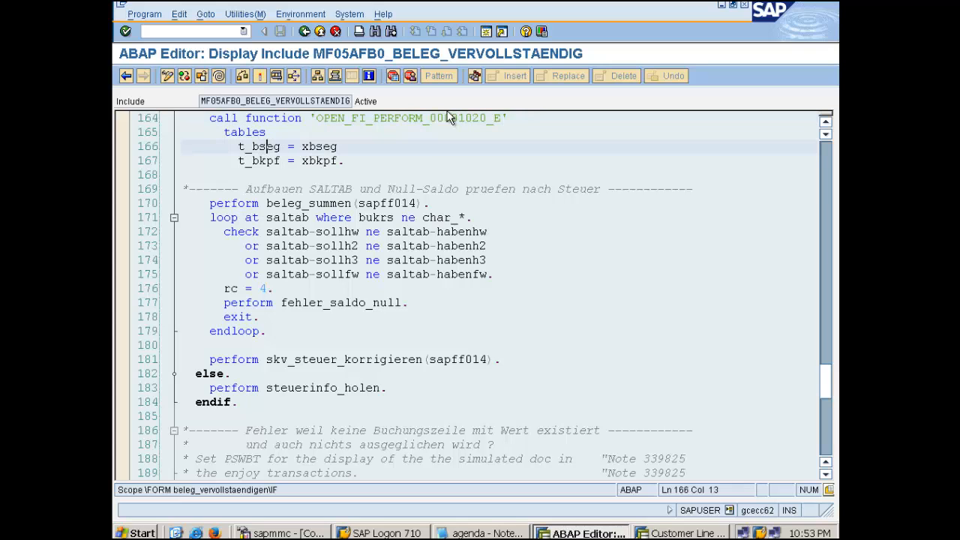
{"action": "left_click", "coordinate": [453, 118]}
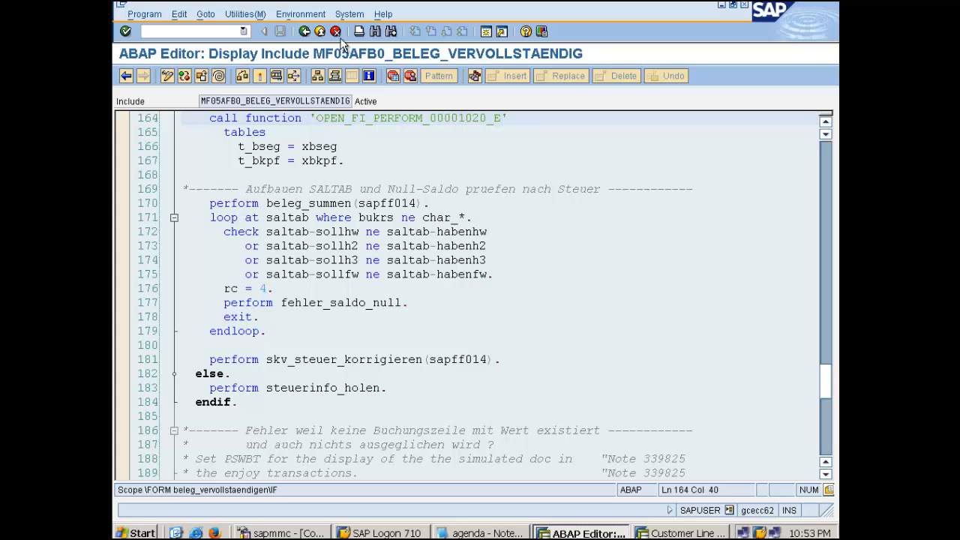
Return to the SAPMF05A source and search its main program for the string "outbound_".
{"action": "left_click", "coordinate": [304, 31]}
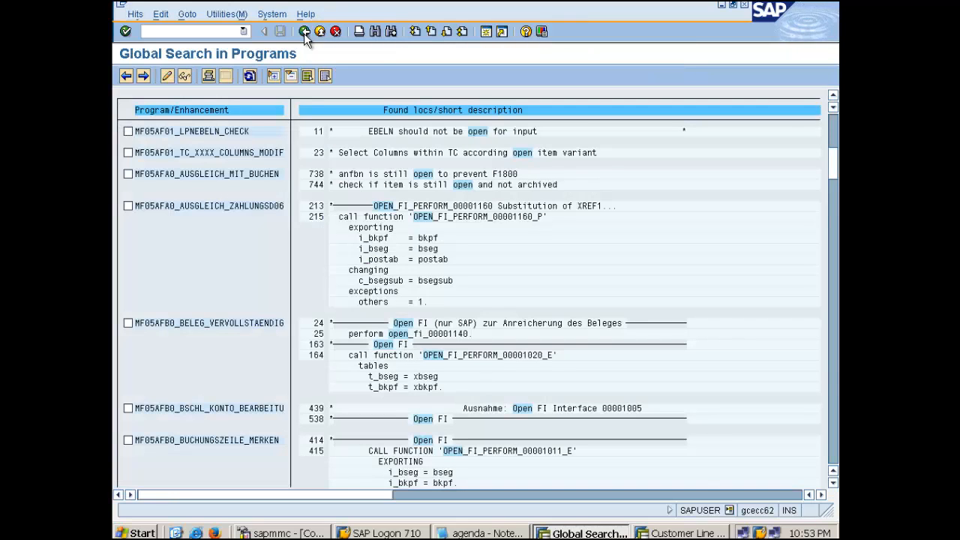
{"action": "left_click", "coordinate": [304, 33]}
{"action": "left_click", "coordinate": [375, 31]}
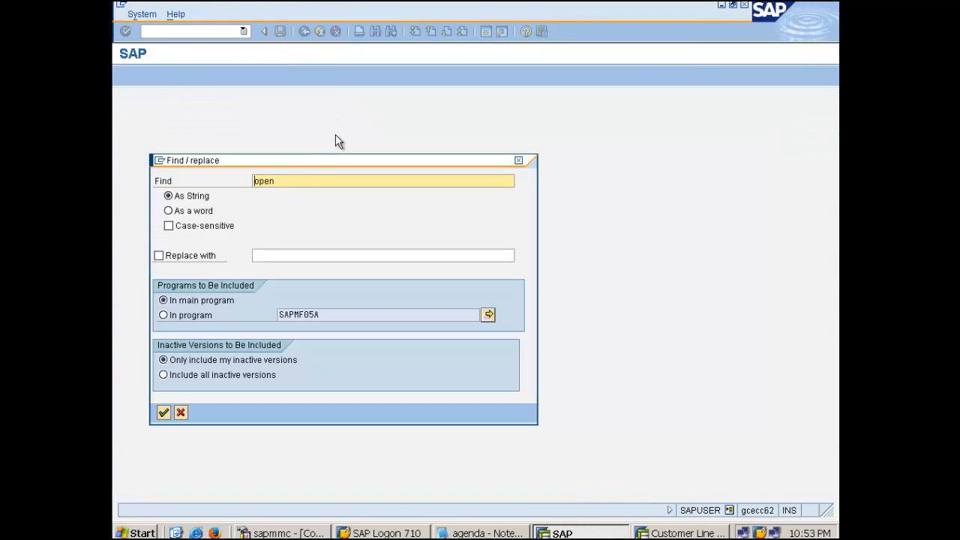
{"action": "left_click_drag", "start_coordinate": [296, 180], "coordinate": [222, 187]}
{"action": "type", "text": "out"}
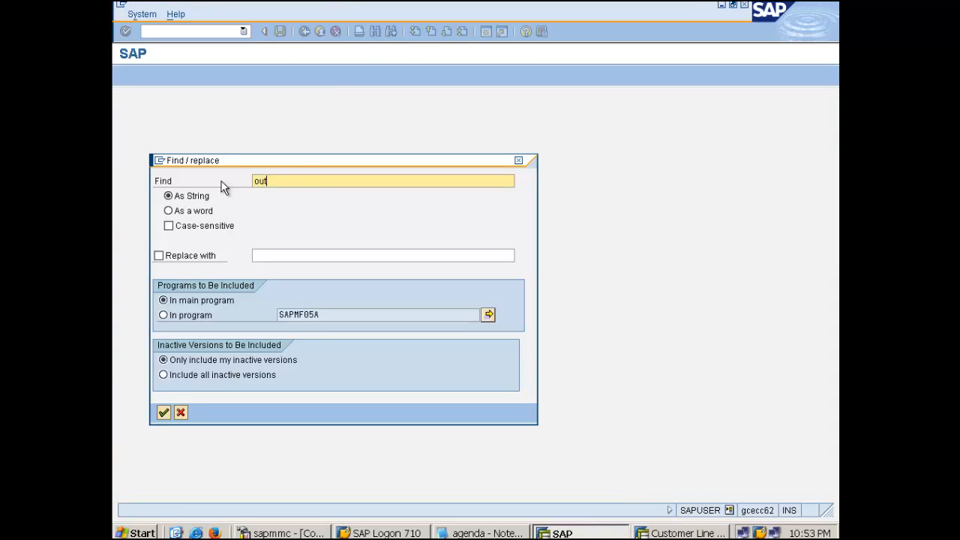
{"action": "type", "text": "bound_"}
{"action": "key", "text": "Return"}
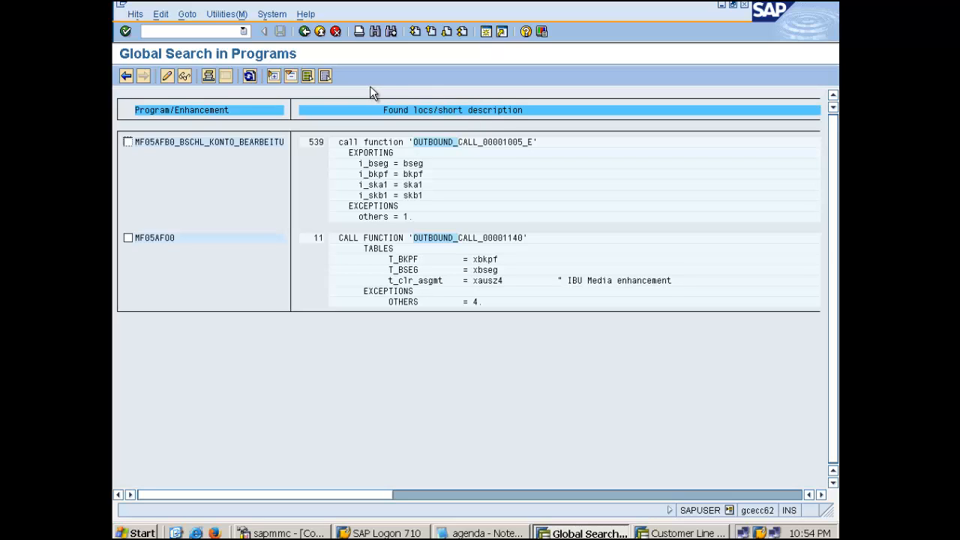
Leave the program source, exit the vendor invoice entry without keeping its data, and close that SAP session.
{"action": "left_click", "coordinate": [306, 37]}
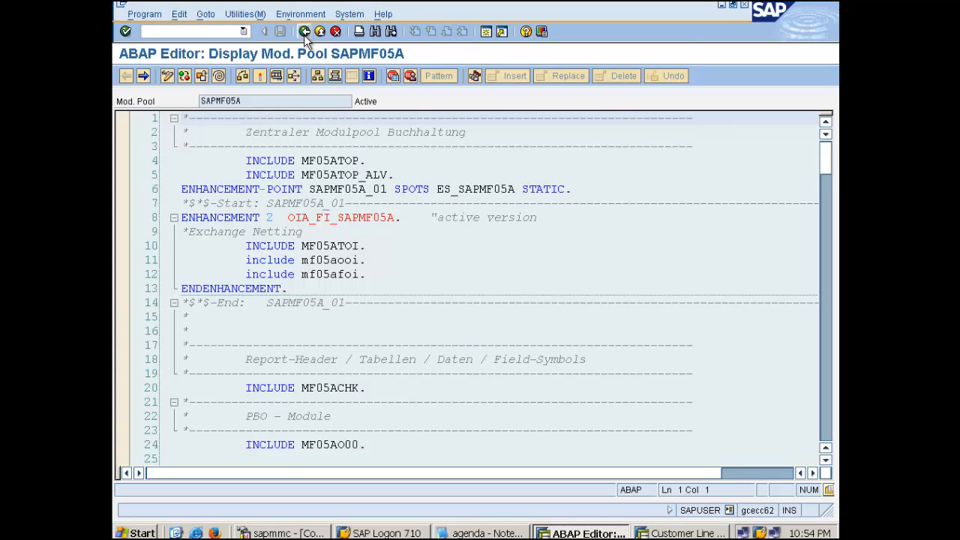
{"action": "left_click", "coordinate": [304, 35]}
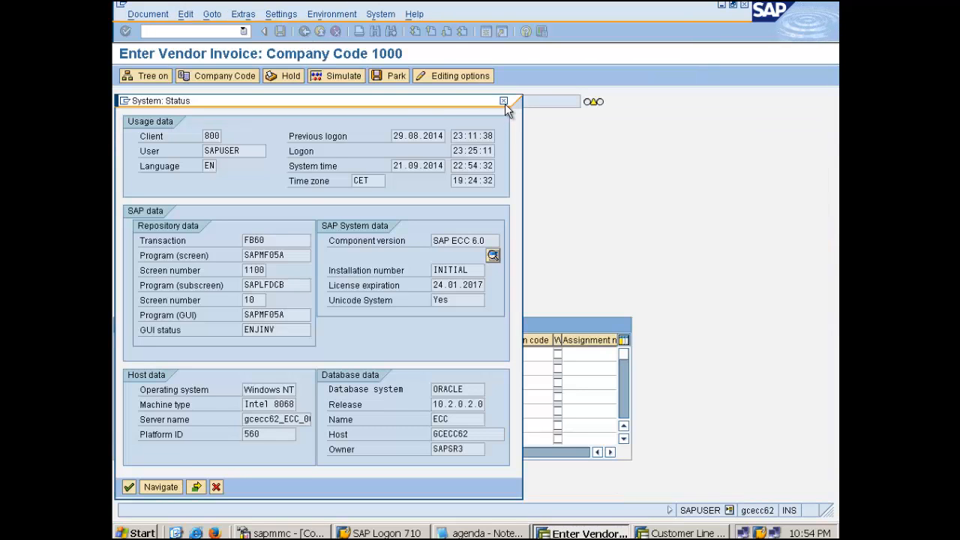
{"action": "left_click", "coordinate": [504, 102]}
{"action": "left_click", "coordinate": [306, 34]}
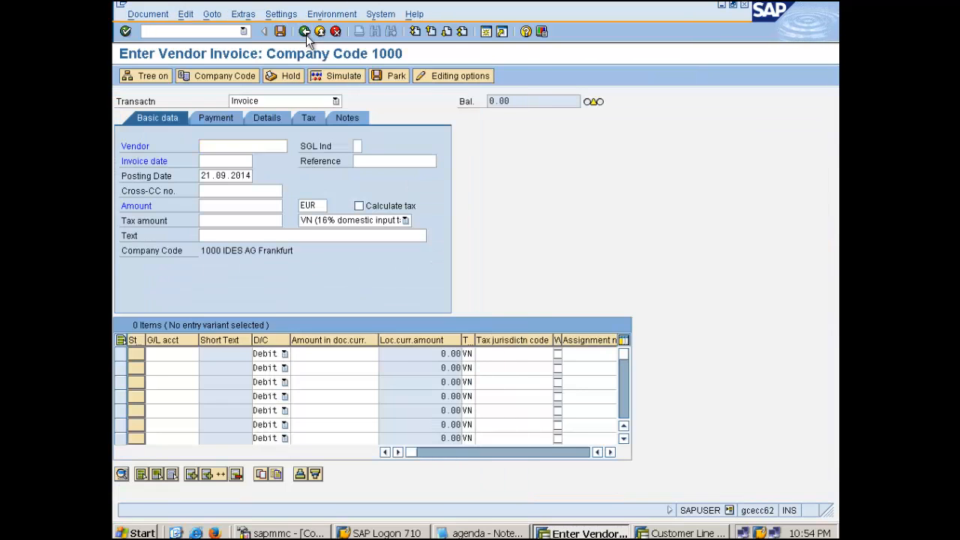
{"action": "left_click", "coordinate": [318, 34]}
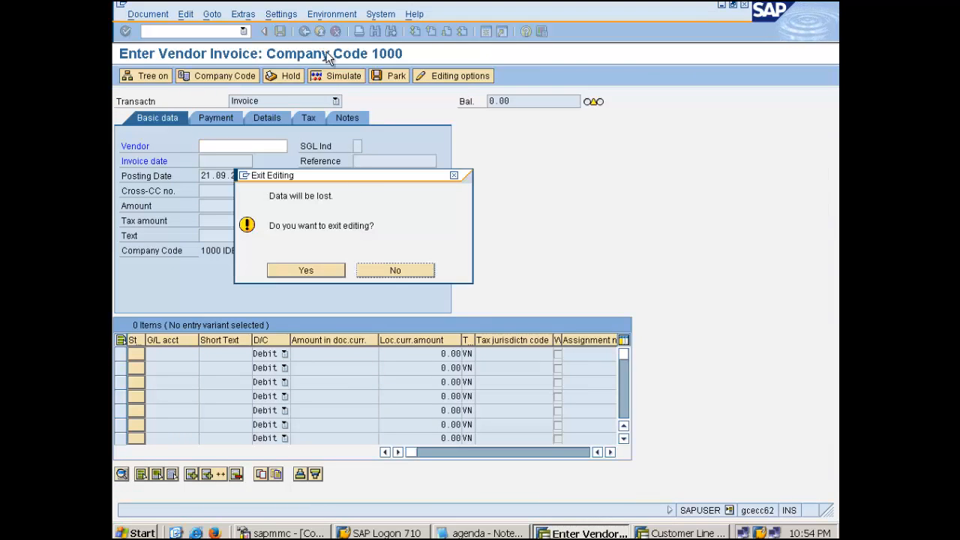
{"action": "left_click", "coordinate": [299, 273]}
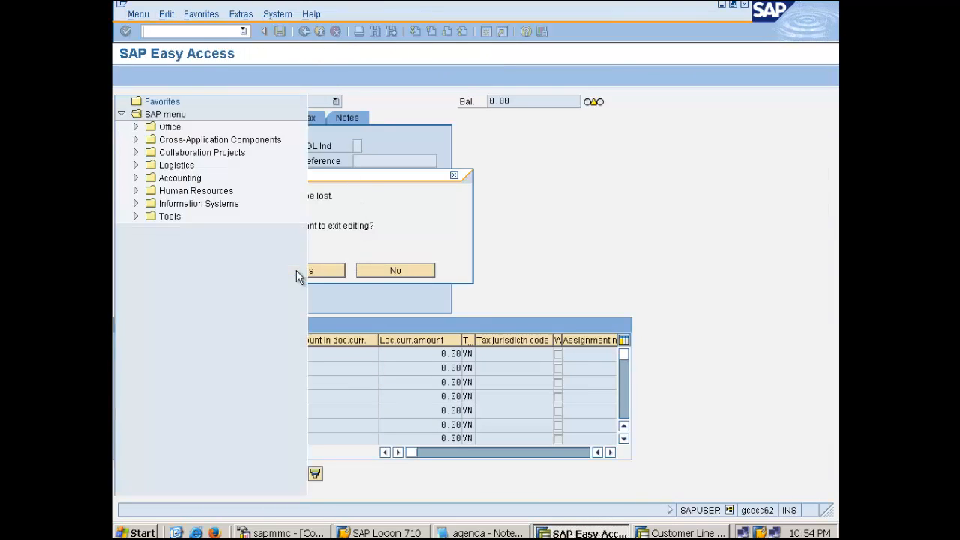
{"action": "left_click", "coordinate": [322, 33]}
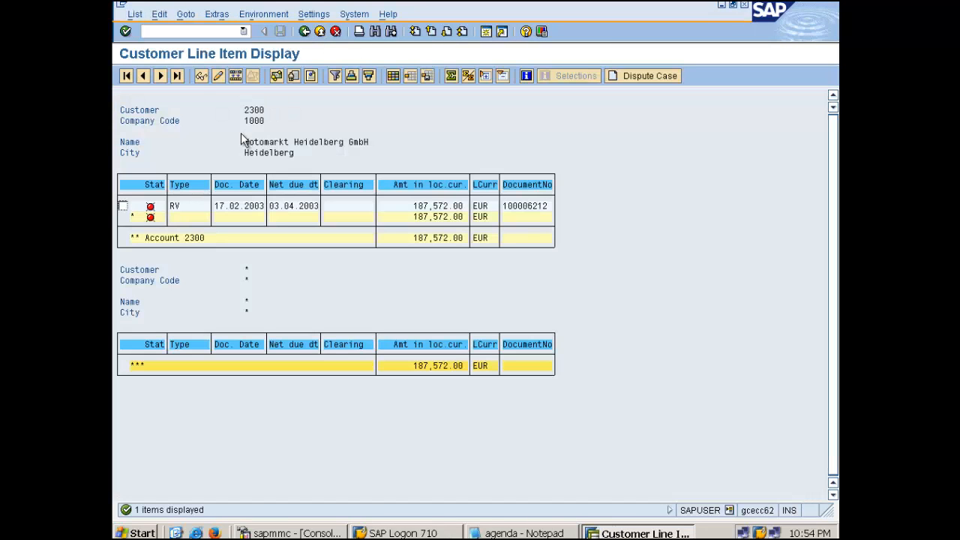
Open the customer line item selection screen with transaction FBL5N.
{"action": "left_click", "coordinate": [181, 33]}
{"action": "type", "text": "/nfbl5n"}
{"action": "key", "text": "Return"}
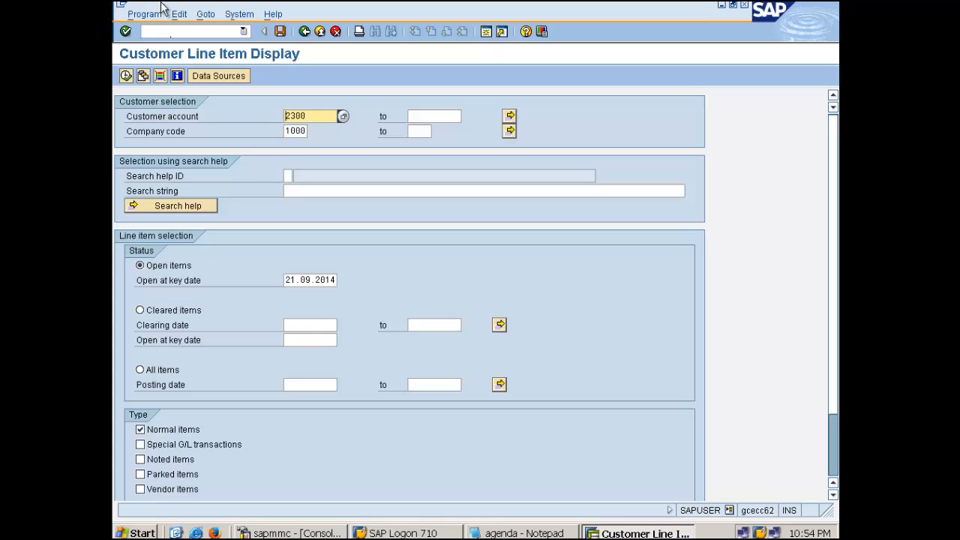
Open the G/L account line item selection screen with transaction FBL3N.
{"action": "left_click", "coordinate": [163, 31]}
{"action": "type", "text": "/nfbl3n"}
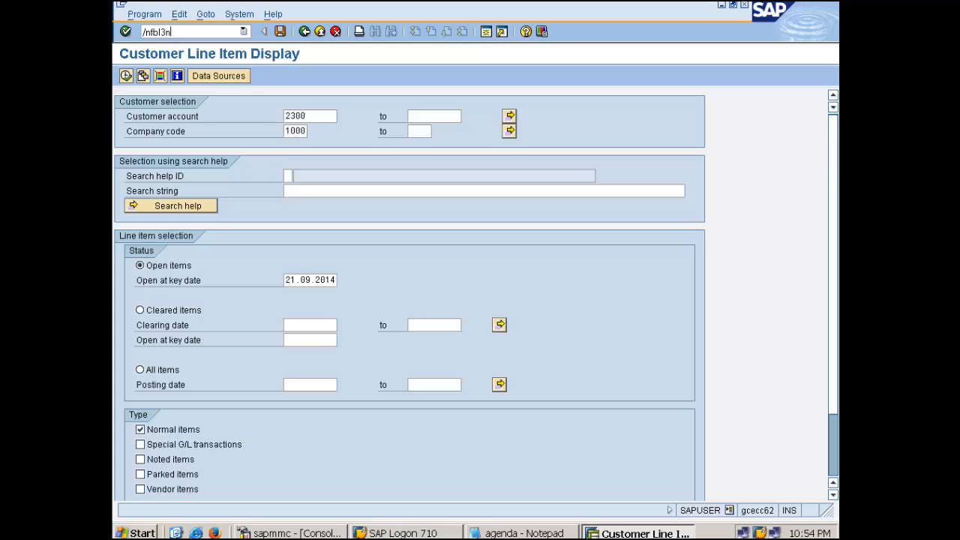
{"action": "key", "text": "Return"}
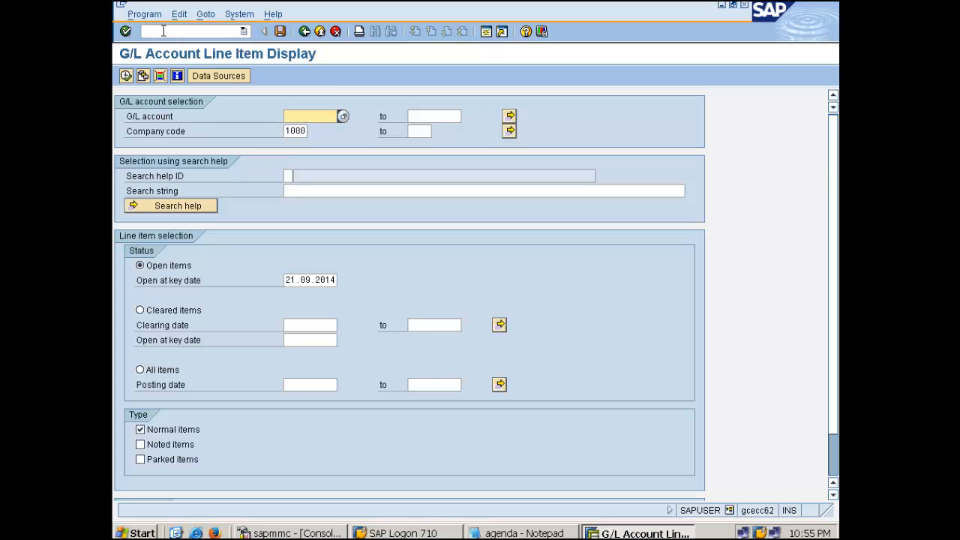
Open the vendor line item selection screen with transaction FBL1N.
{"action": "left_click", "coordinate": [164, 31]}
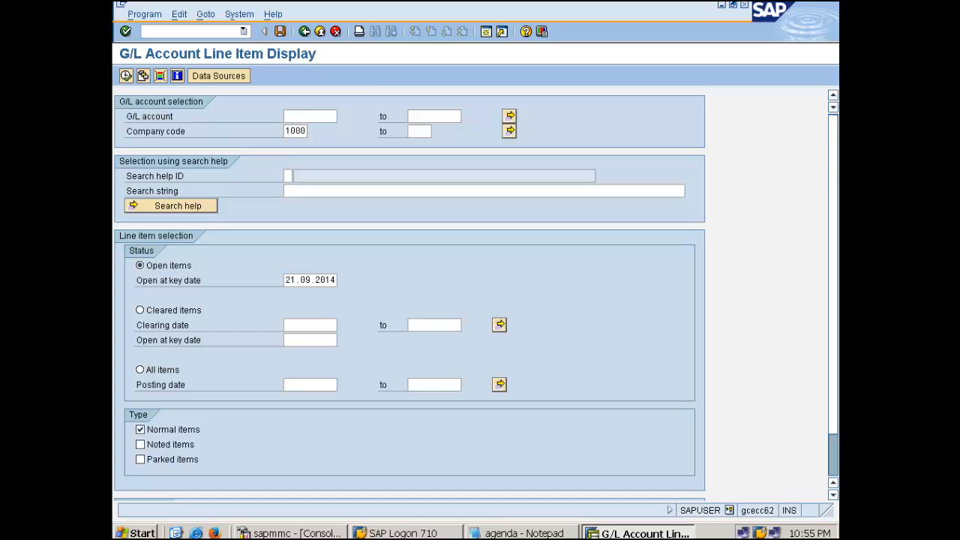
{"action": "type", "text": "/nfbl1"}
{"action": "key", "text": "Return"}
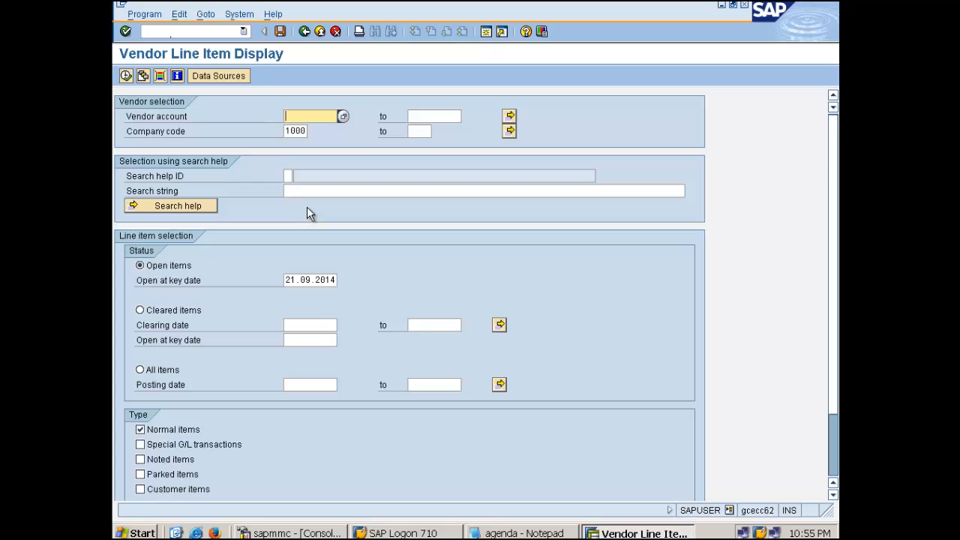
Open the source code of report RFITEMAP from the vendor line item display's system status.
{"action": "left_click", "coordinate": [240, 14]}
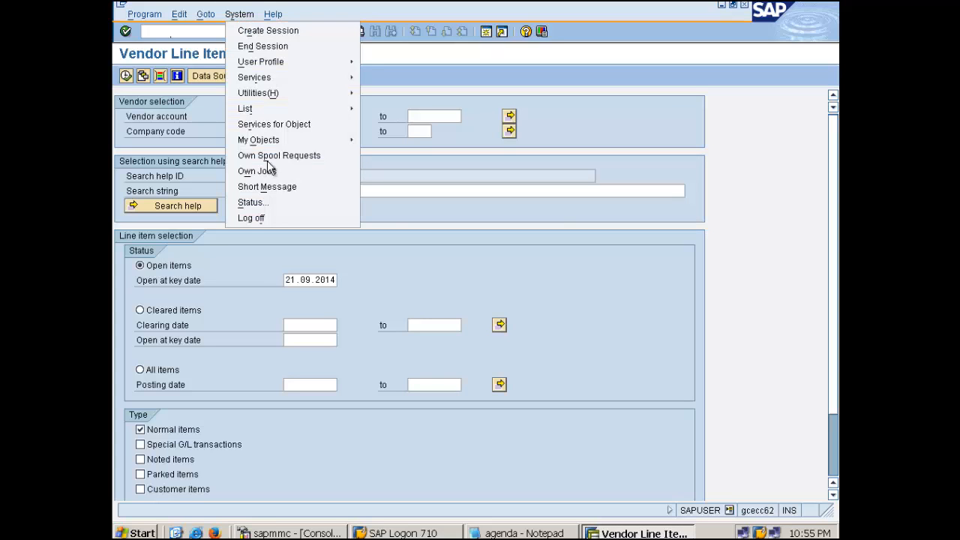
{"action": "left_click", "coordinate": [256, 199]}
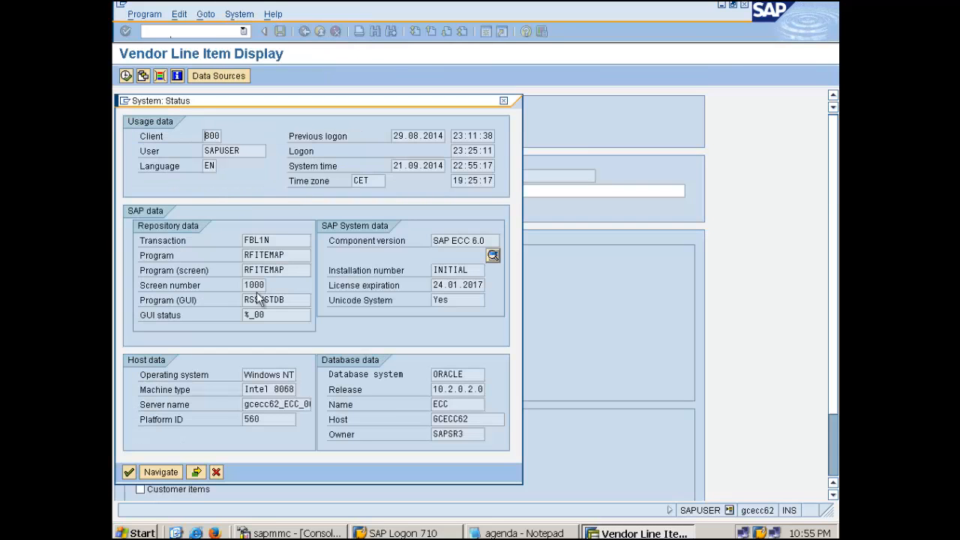
{"action": "double_click", "coordinate": [254, 285]}
{"action": "left_click", "coordinate": [245, 270]}
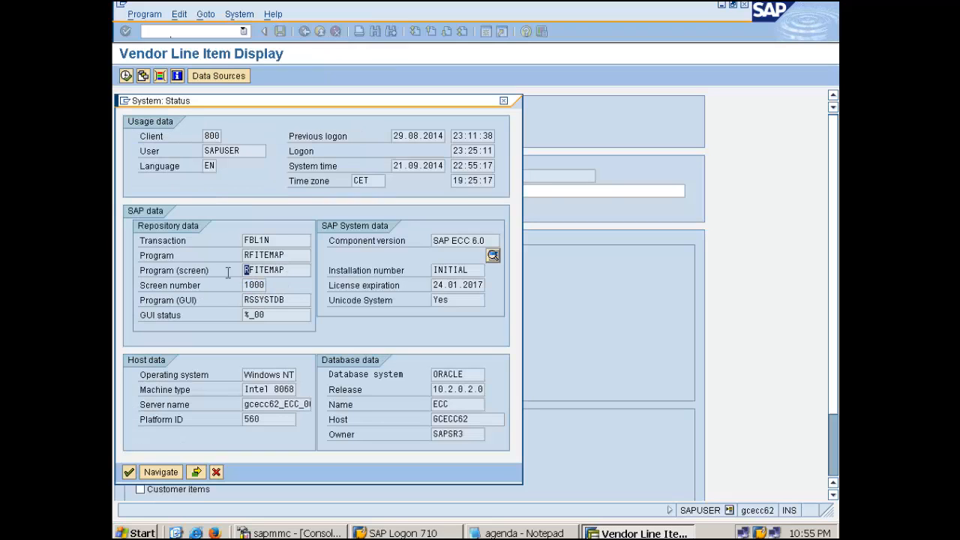
{"action": "double_click", "coordinate": [268, 256]}
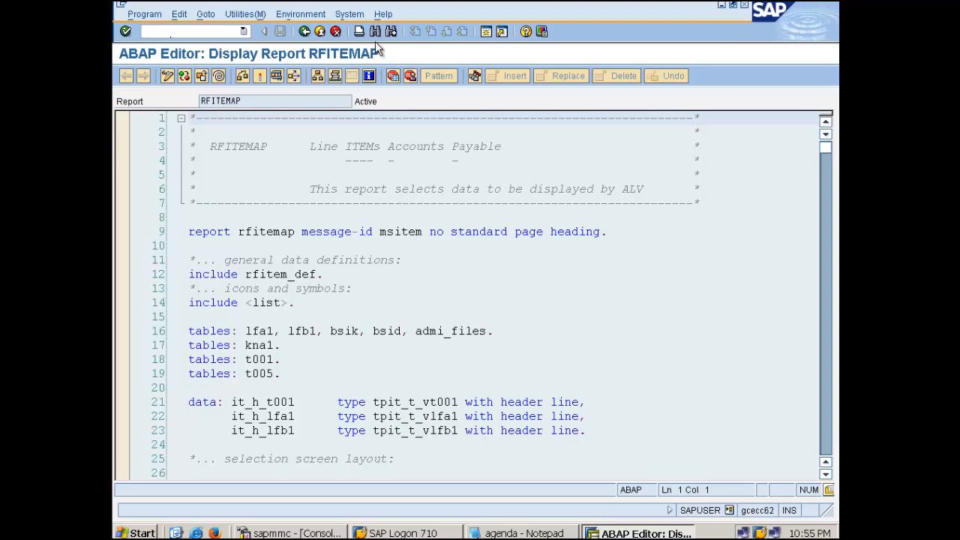
Search report RFITEMAP for the string "outbound_" and for the string "open_".
{"action": "key", "text": "ctrl+f"}
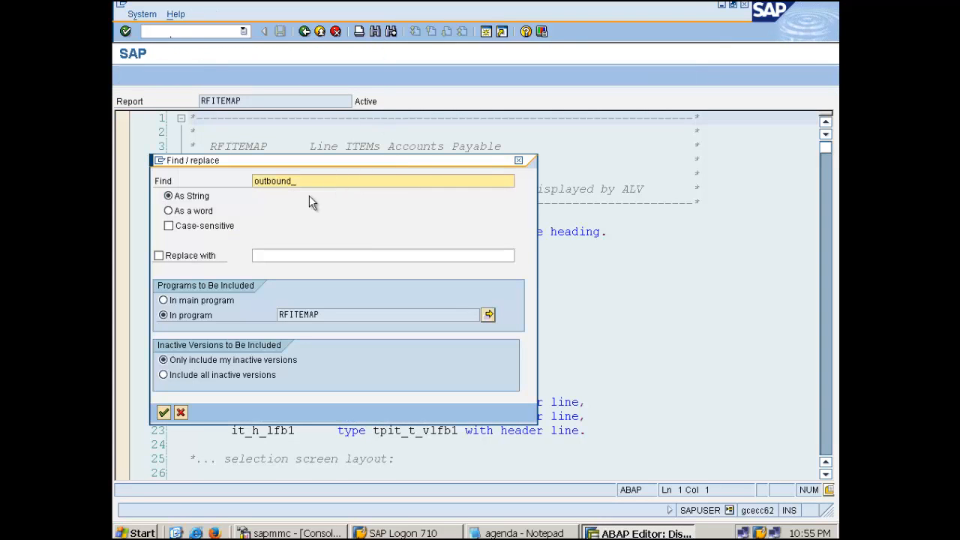
{"action": "key", "text": "Return"}
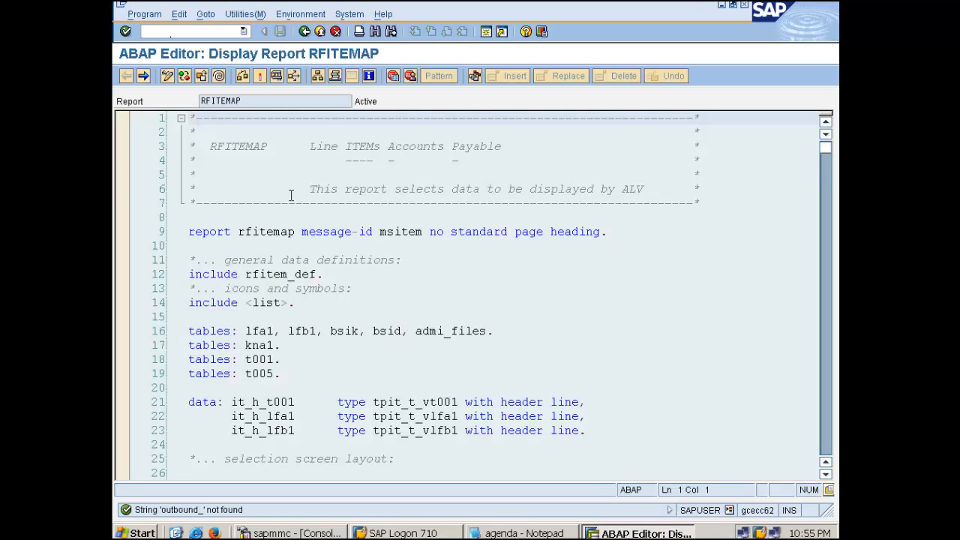
{"action": "key", "text": "ctrl+f"}
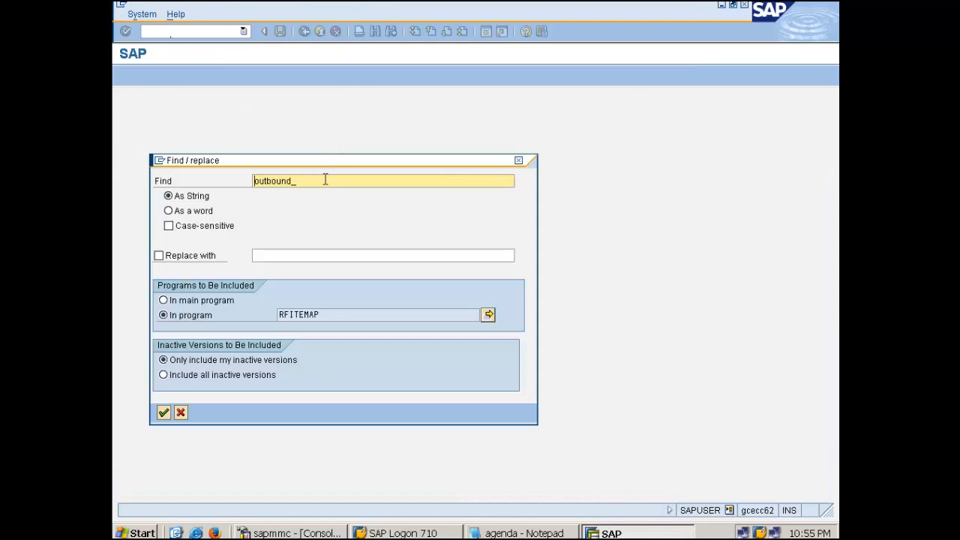
{"action": "left_click_drag", "start_coordinate": [325, 181], "coordinate": [225, 183]}
{"action": "type", "text": "oper"}
{"action": "type", "text": "n"}
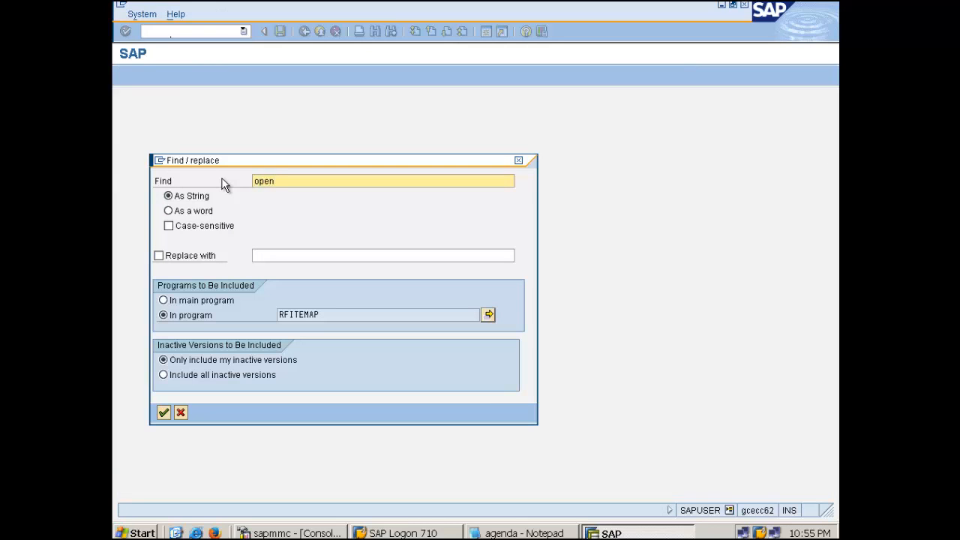
{"action": "type", "text": "_"}
{"action": "key", "text": "Return"}
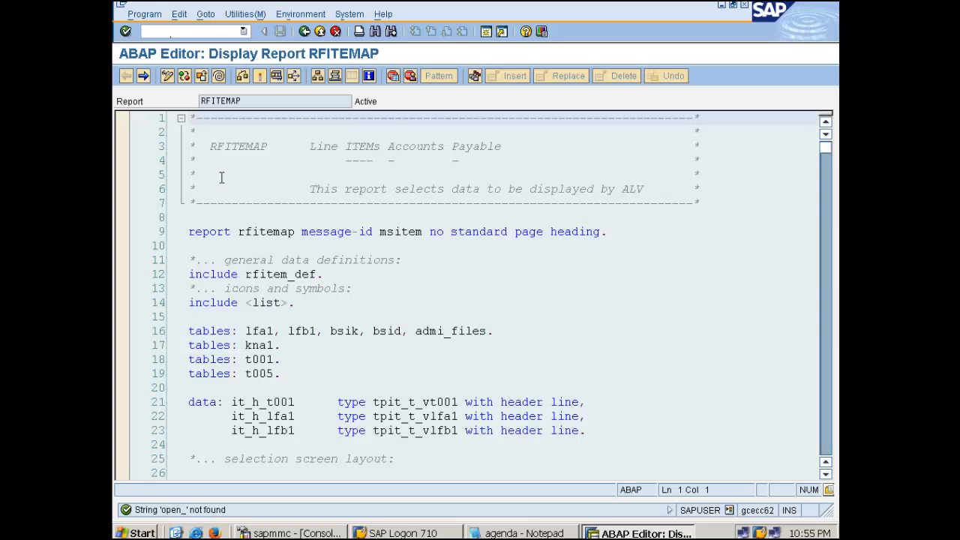
Search report RFITEMAP for "open" and display the RFITEM_INC hit that mentions OPEN FI exit 1650.
{"action": "left_click", "coordinate": [375, 32]}
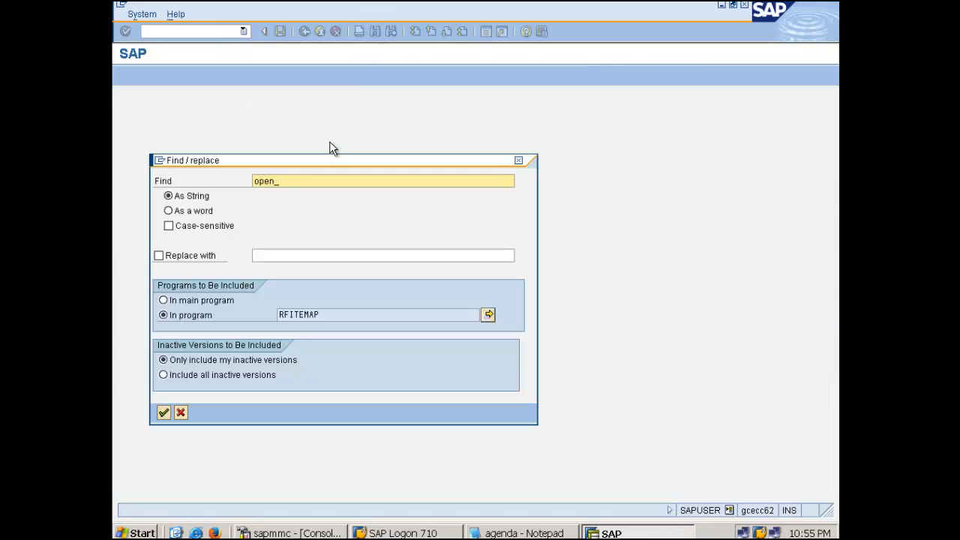
{"action": "left_click_drag", "start_coordinate": [281, 181], "coordinate": [242, 178]}
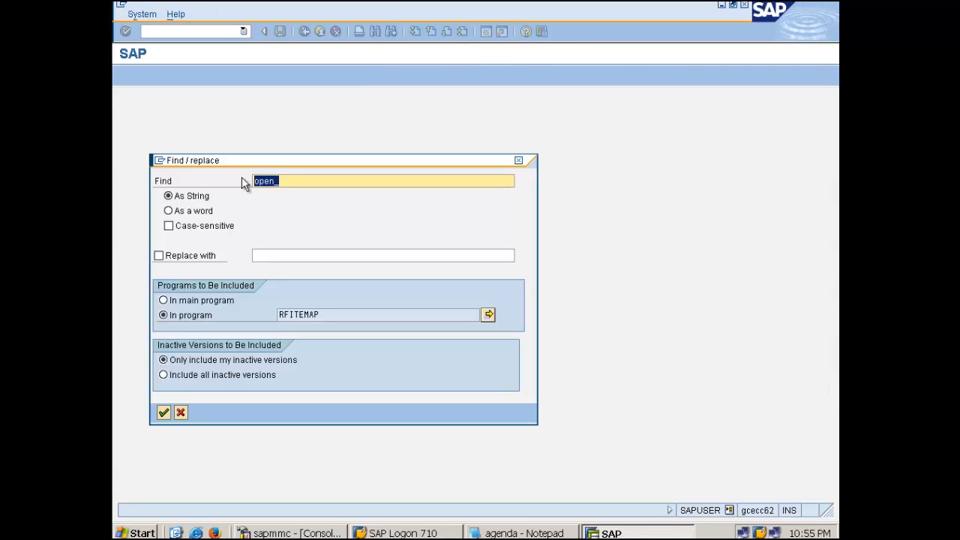
{"action": "type", "text": "open"}
{"action": "key", "text": "Return"}
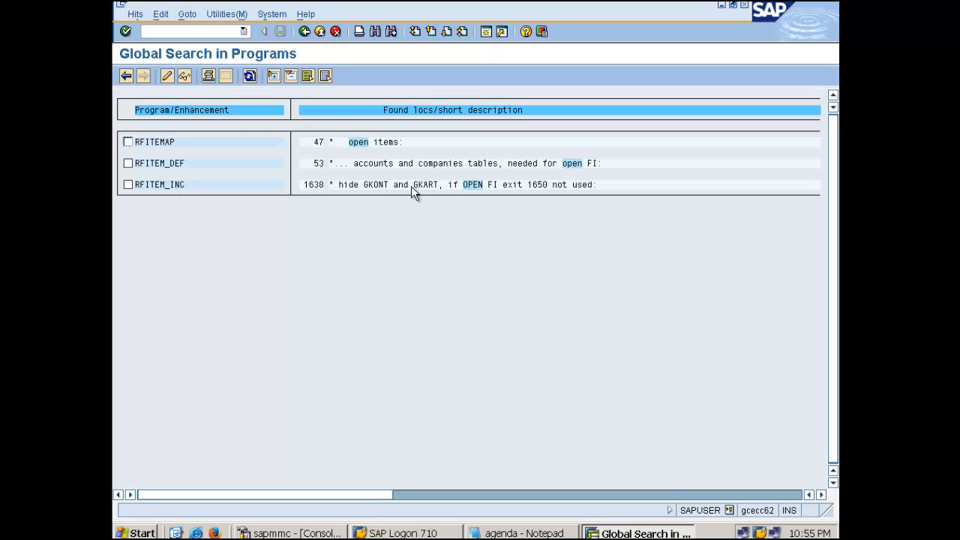
{"action": "double_click", "coordinate": [507, 186]}
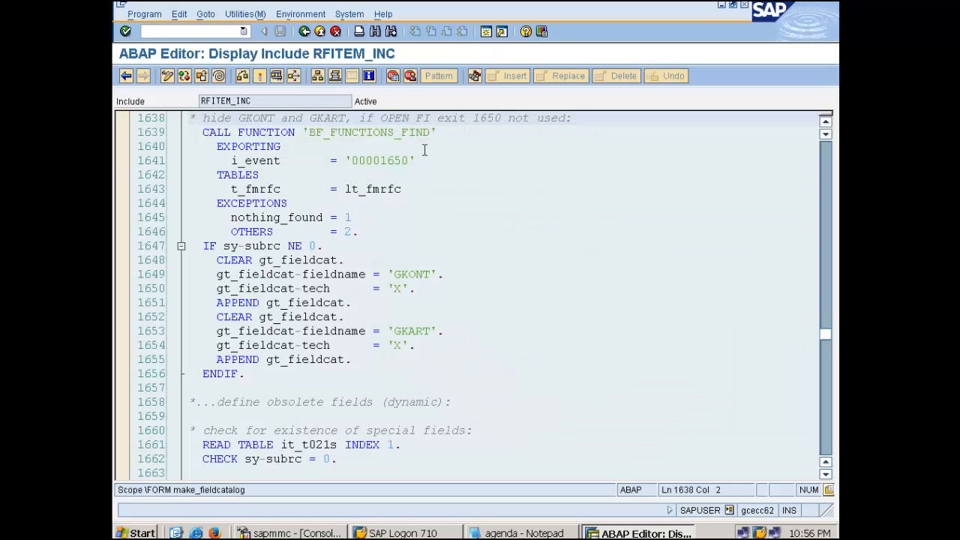
Highlight the BF_FUNCTIONS_FIND function name and its i_event value 00001650 in the source code.
{"action": "double_click", "coordinate": [351, 160]}
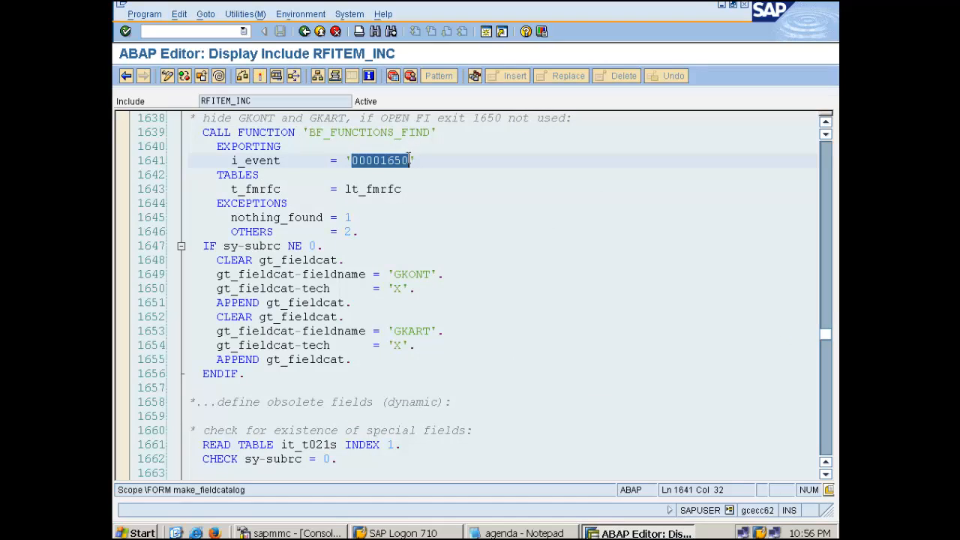
{"action": "left_click_drag", "start_coordinate": [308, 132], "coordinate": [430, 132]}
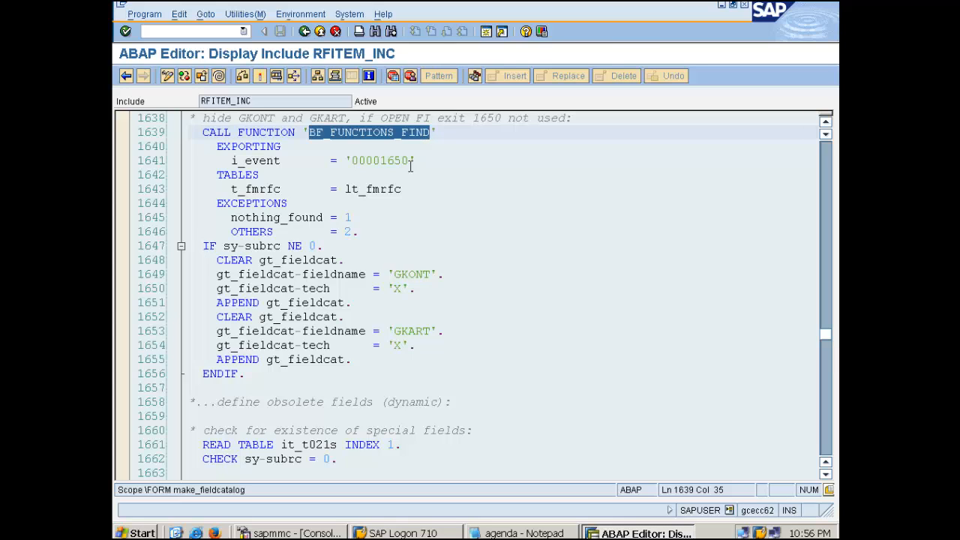
{"action": "left_click", "coordinate": [312, 136]}
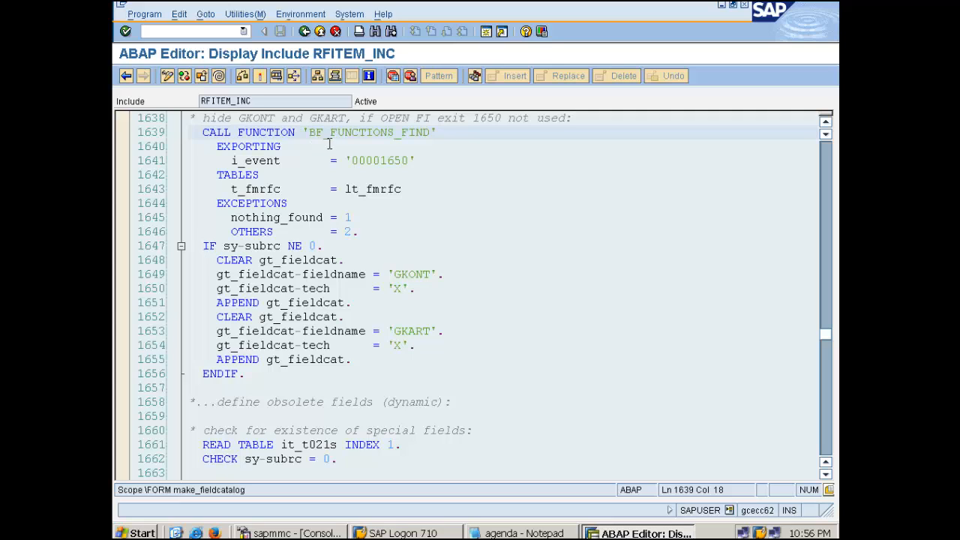
{"action": "left_click", "coordinate": [352, 161]}
{"action": "left_click_drag", "start_coordinate": [369, 162], "coordinate": [409, 167]}
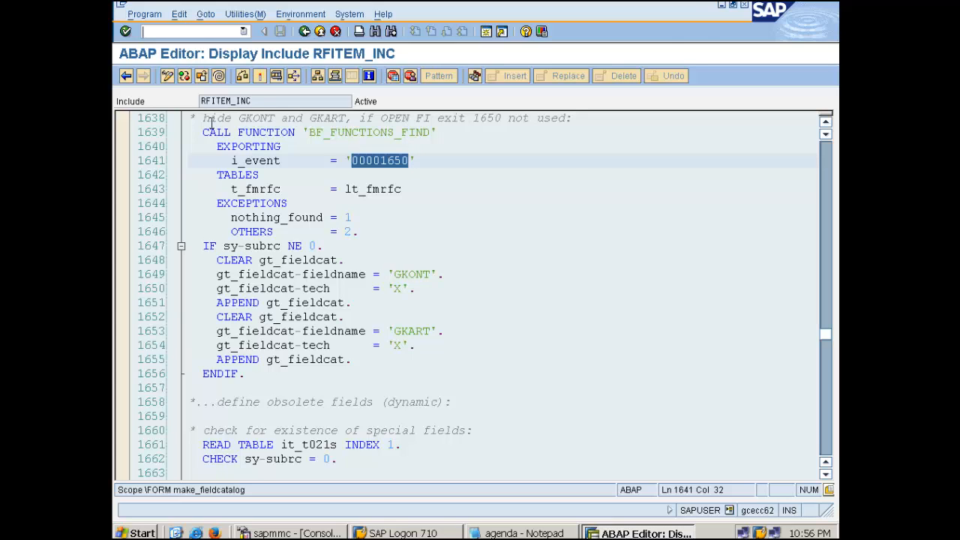
Open the customer products settings of the Business Transaction Events with transaction FIBF.
{"action": "type", "text": "/nfibf"}
{"action": "key", "text": "Return"}
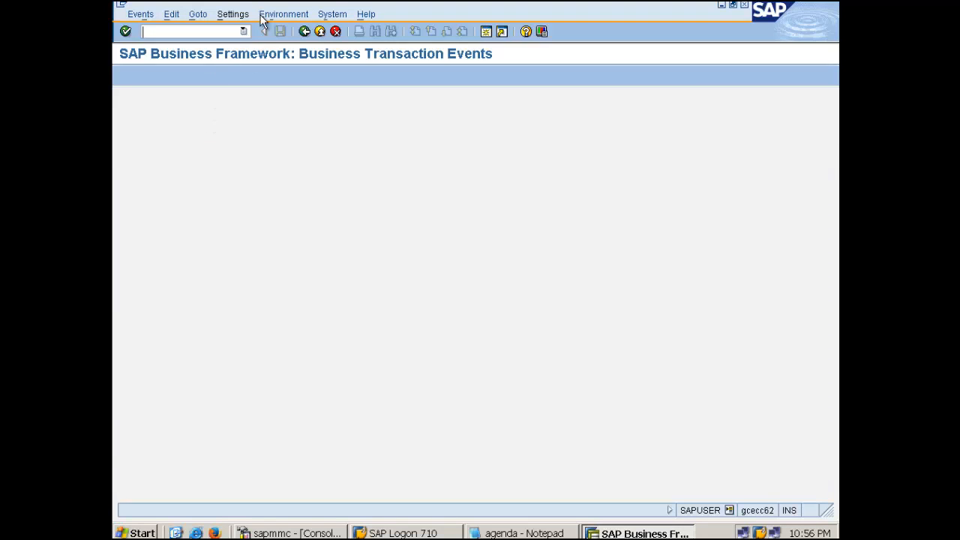
{"action": "left_click", "coordinate": [233, 15]}
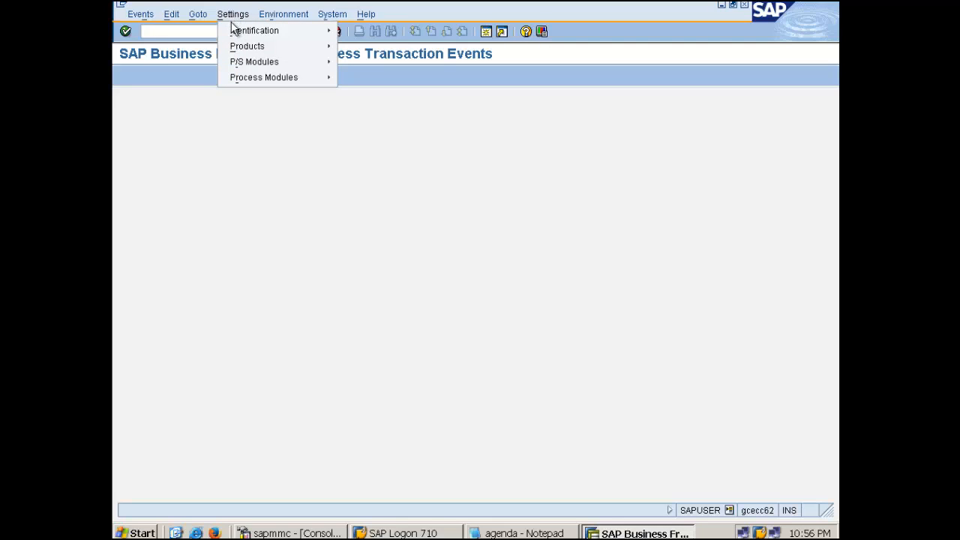
{"action": "mouse_move", "coordinate": [245, 46]}
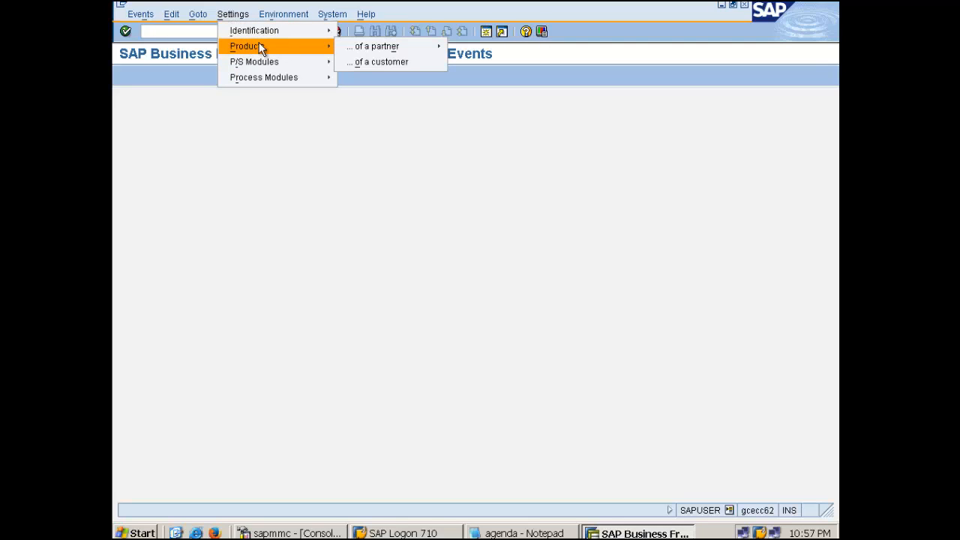
{"action": "mouse_move", "coordinate": [372, 49]}
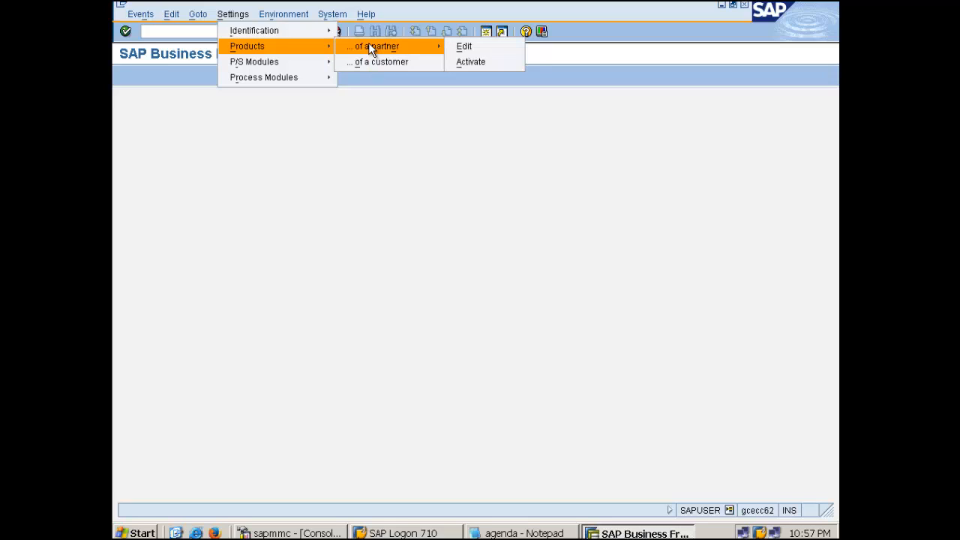
{"action": "left_click", "coordinate": [400, 64]}
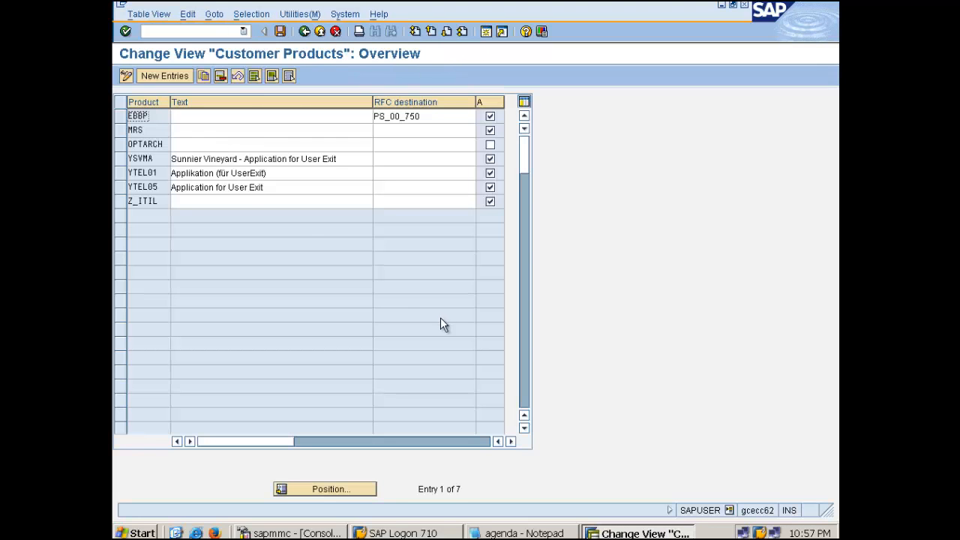
Run transaction FBL5N to list the open line items of customer 2300 in company code 1000.
{"action": "left_click", "coordinate": [191, 32]}
{"action": "type", "text": "/nfbl5n"}
{"action": "key", "text": "Return"}
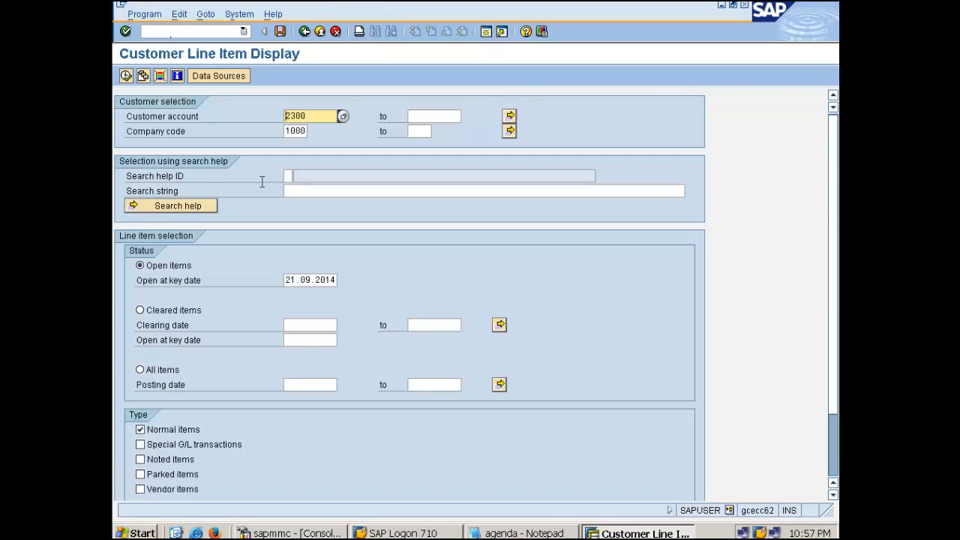
{"action": "left_click", "coordinate": [125, 76]}
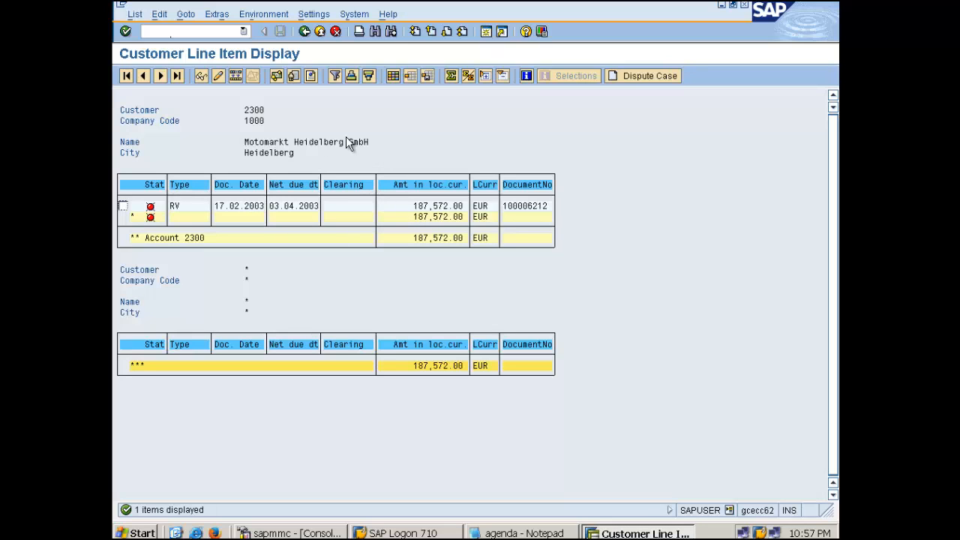
Open the layout settings of the customer line item list and search its field list for "indicato".
{"action": "left_click", "coordinate": [394, 76]}
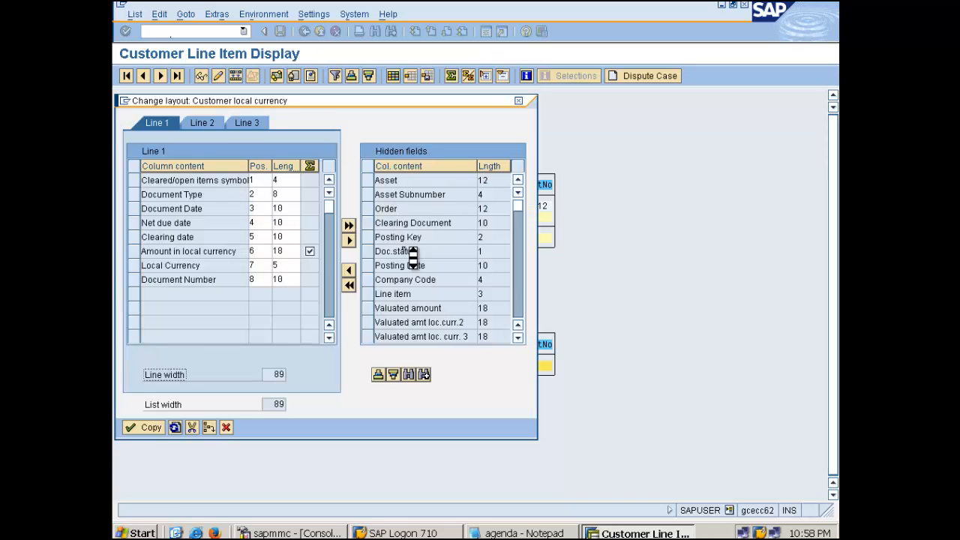
{"action": "scroll", "coordinate": [402, 247], "scroll_direction": "down", "scroll_amount": 1}
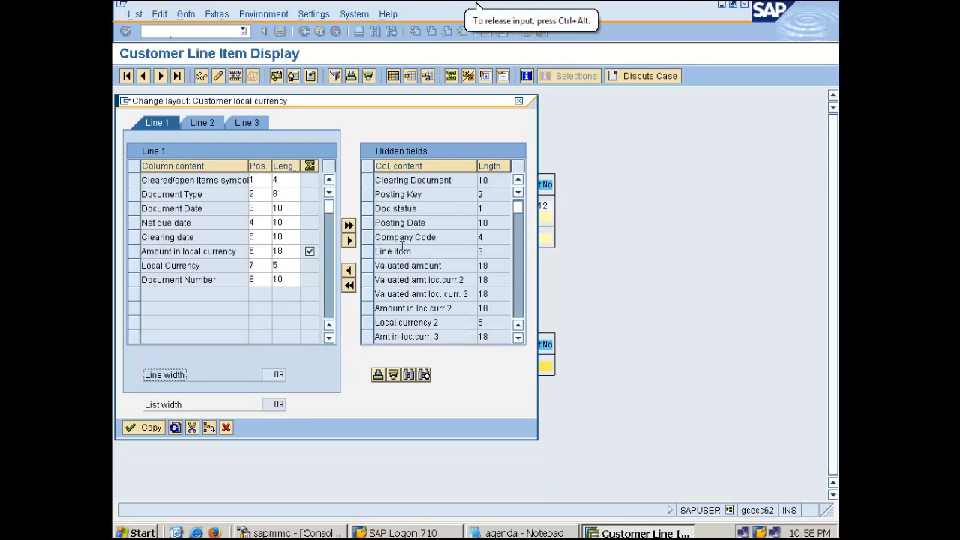
{"action": "scroll", "coordinate": [412, 257], "scroll_direction": "down", "scroll_amount": 1}
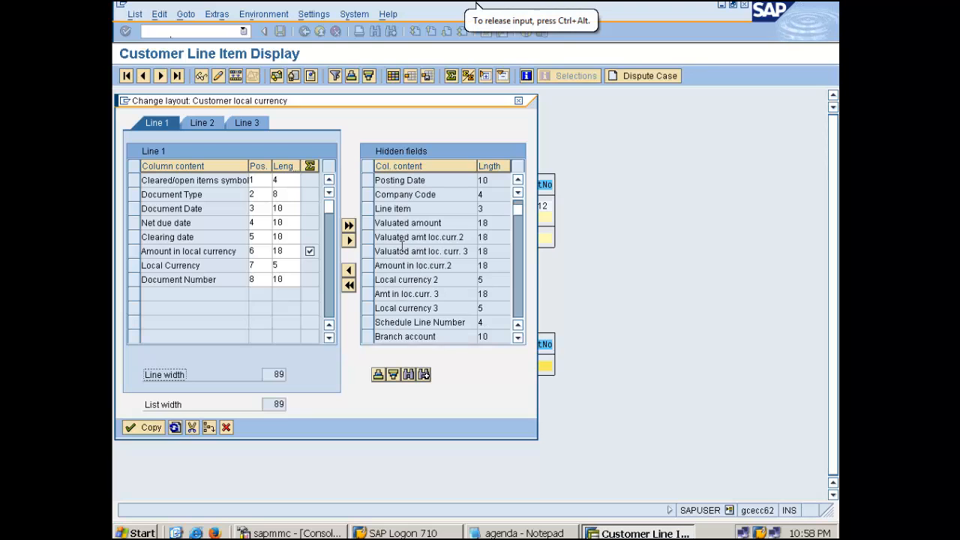
{"action": "scroll", "coordinate": [412, 257], "scroll_direction": "up", "scroll_amount": 2}
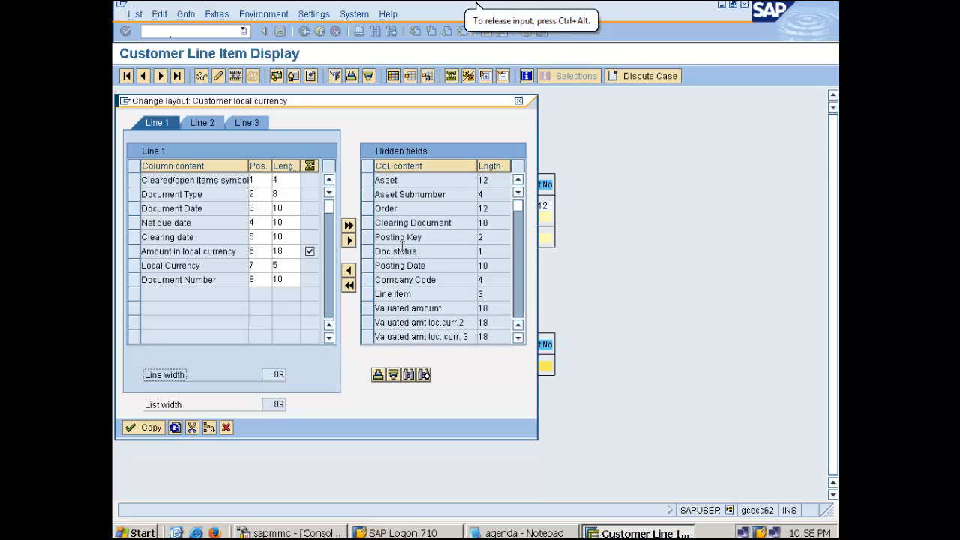
{"action": "left_click", "coordinate": [409, 372]}
{"action": "type", "text": "1"}
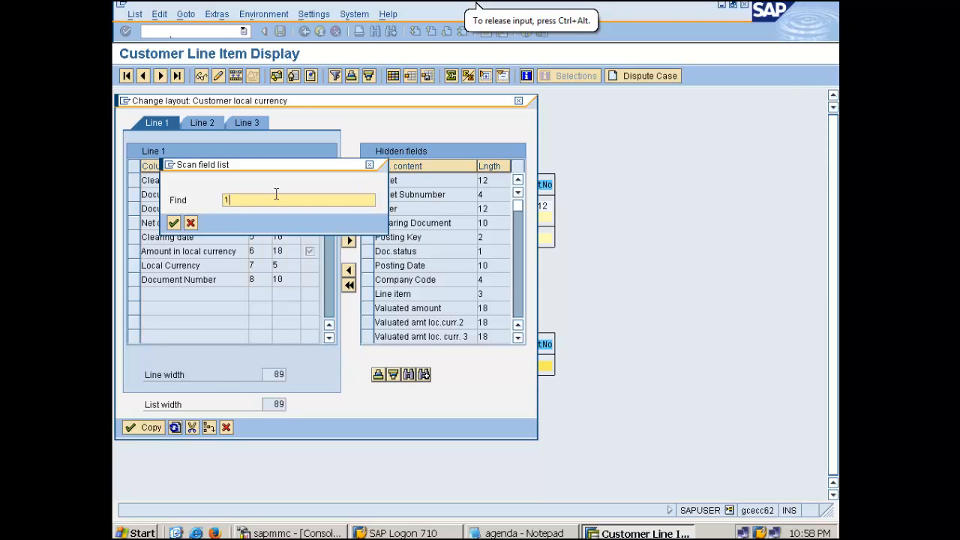
{"action": "type", "text": "ndicat"}
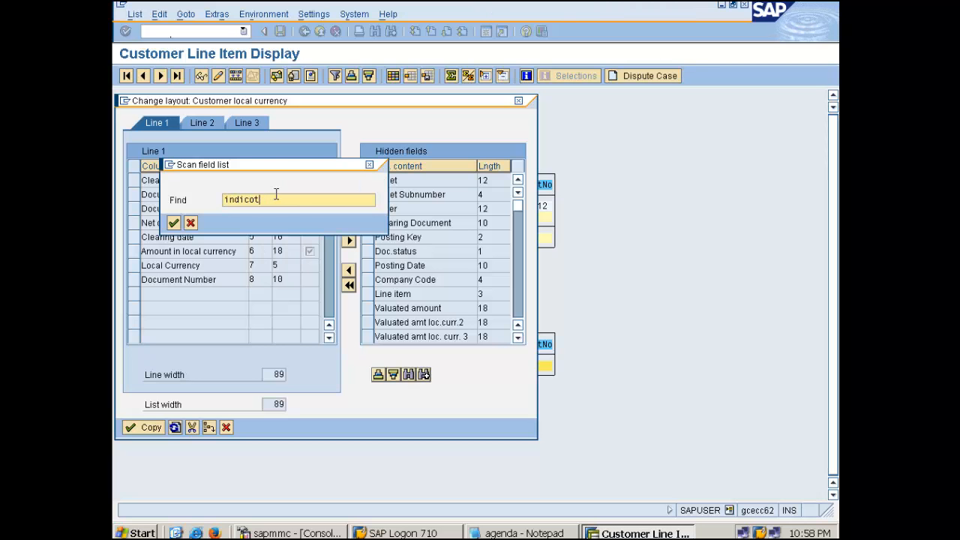
{"action": "key", "text": "BackSpace"}
{"action": "key", "text": "BackSpace"}
{"action": "type", "text": "a"}
{"action": "key", "text": "Return"}
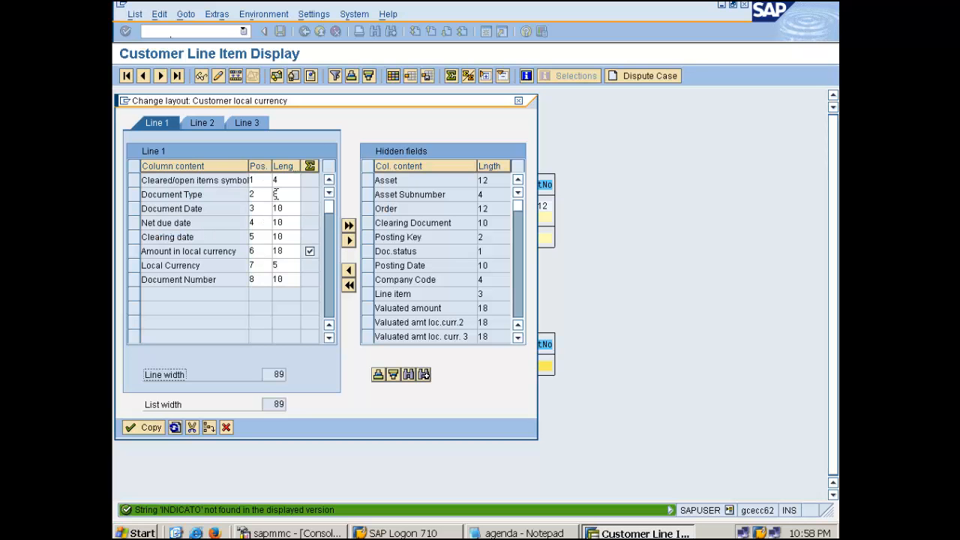
Add the hidden field Special G/L ind. to the Line 1 columns of the layout.
{"action": "left_click_drag", "start_coordinate": [445, 247], "coordinate": [456, 258]}
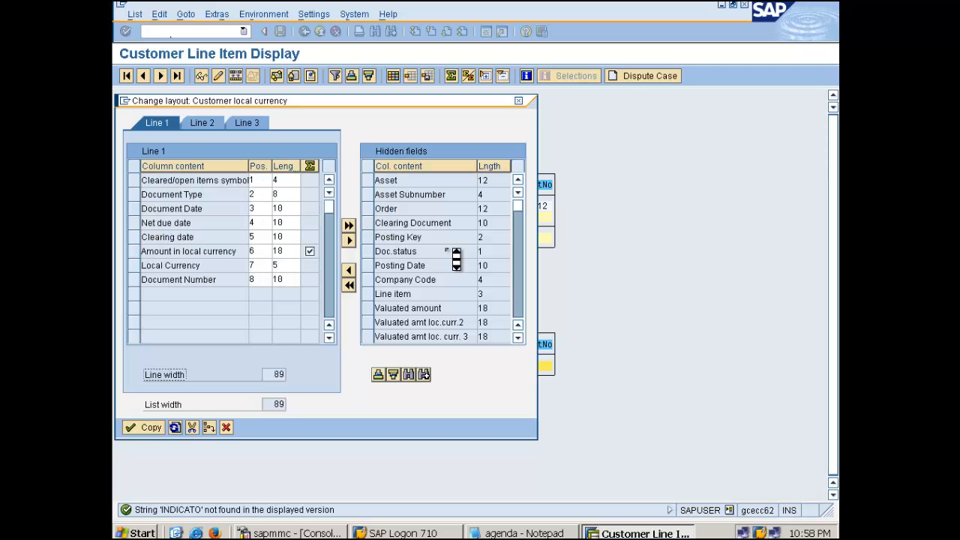
{"action": "scroll", "coordinate": [446, 239], "scroll_direction": "down", "scroll_amount": 3}
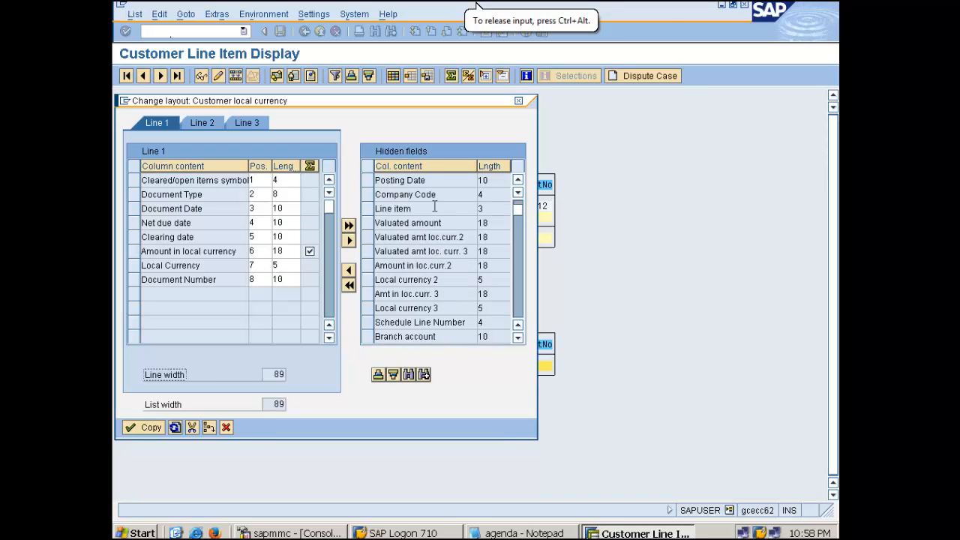
{"action": "scroll", "coordinate": [445, 217], "scroll_direction": "down", "scroll_amount": 1}
{"action": "scroll", "coordinate": [446, 217], "scroll_direction": "down", "scroll_amount": 2}
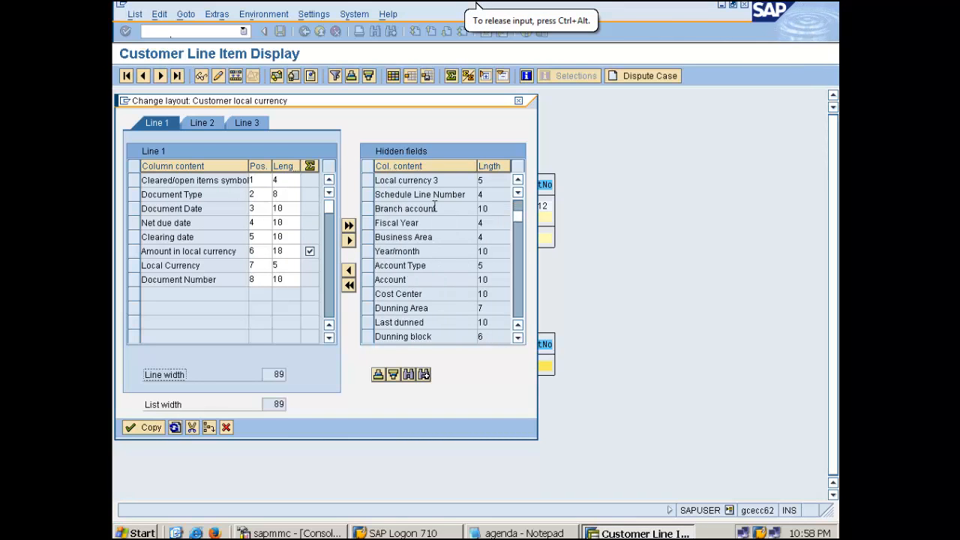
{"action": "scroll", "coordinate": [445, 218], "scroll_direction": "down", "scroll_amount": 1}
{"action": "scroll", "coordinate": [434, 208], "scroll_direction": "down", "scroll_amount": 1}
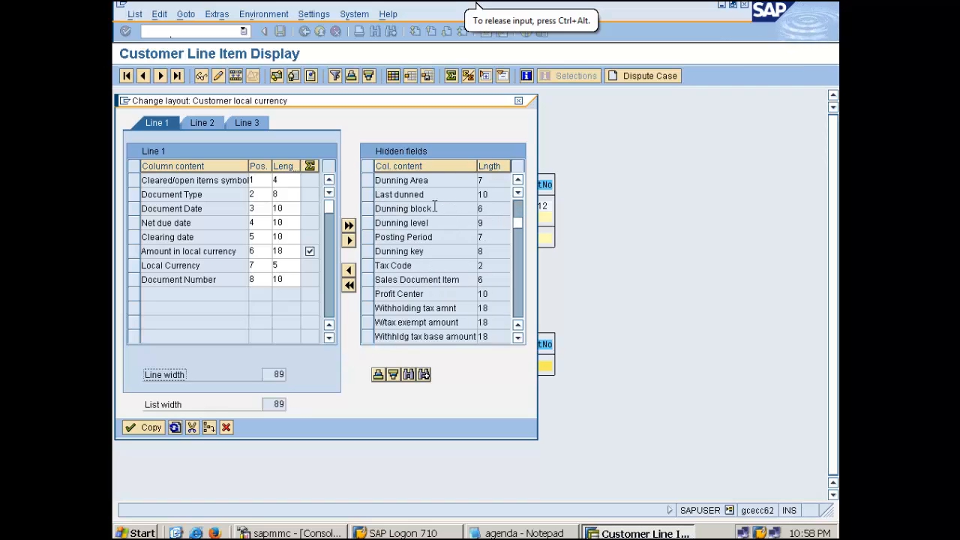
{"action": "scroll", "coordinate": [446, 212], "scroll_direction": "down", "scroll_amount": 1}
{"action": "scroll", "coordinate": [445, 216], "scroll_direction": "down", "scroll_amount": 1}
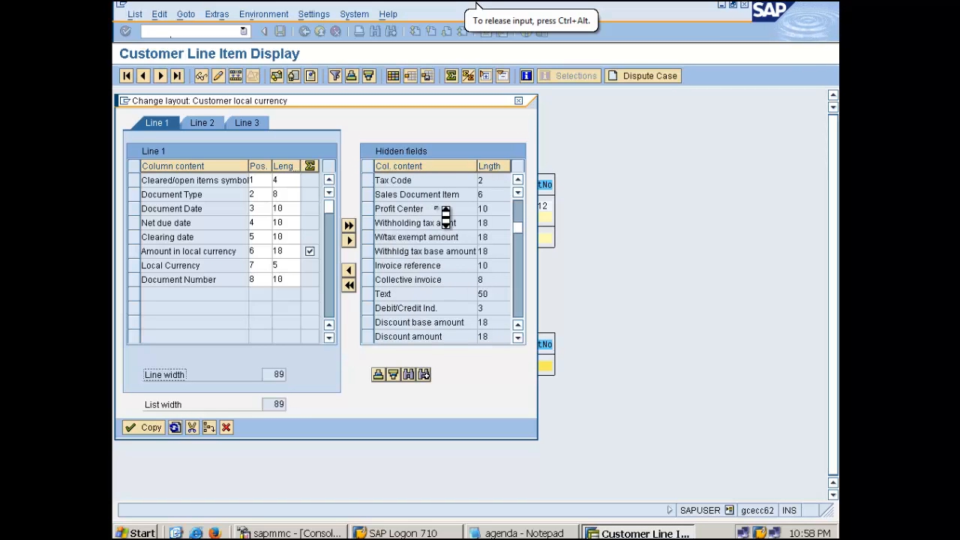
{"action": "scroll", "coordinate": [445, 217], "scroll_direction": "down", "scroll_amount": 1}
{"action": "scroll", "coordinate": [445, 218], "scroll_direction": "down", "scroll_amount": 1}
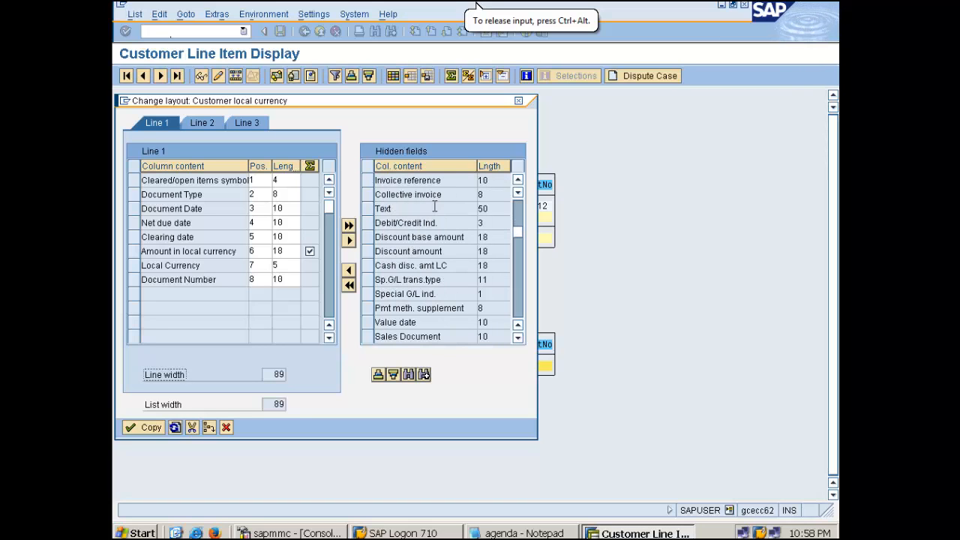
{"action": "left_click", "coordinate": [367, 294]}
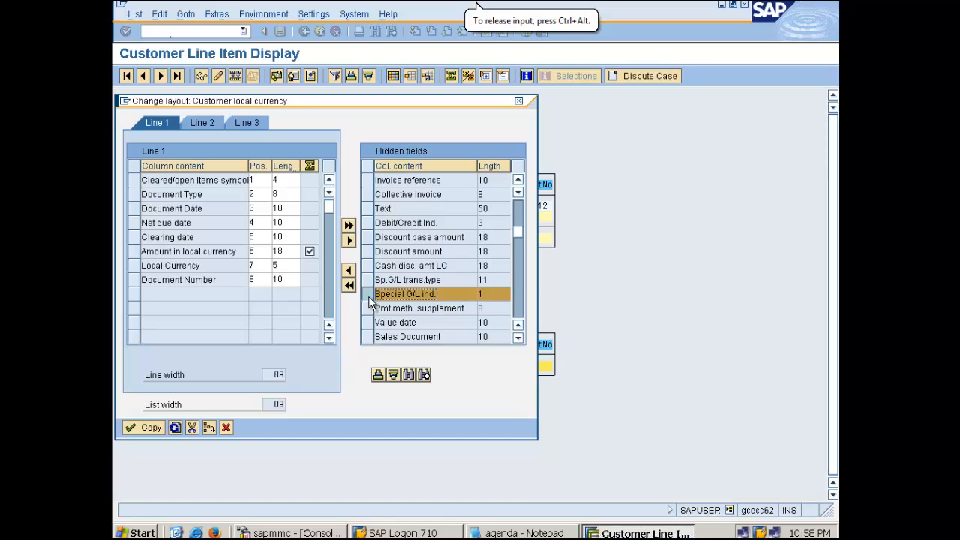
{"action": "left_click", "coordinate": [348, 270]}
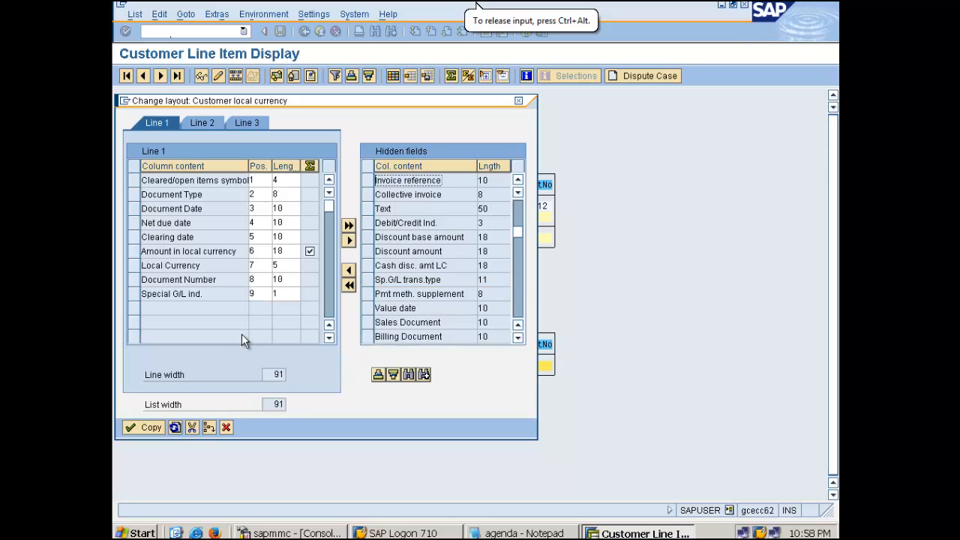
Apply the changed layout with the Special G/L ind. column and check the customer's open item in that column.
{"action": "left_click", "coordinate": [136, 428]}
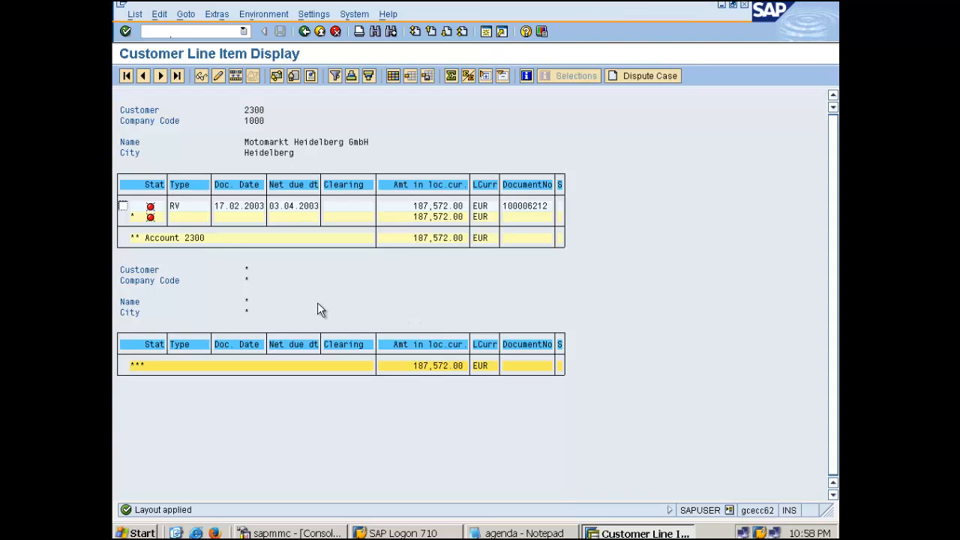
{"action": "left_click", "coordinate": [559, 206]}
{"action": "left_click", "coordinate": [516, 207]}
Return to the selection, clear the customer account and list the open items of company code 1000.
{"action": "left_click", "coordinate": [318, 30]}
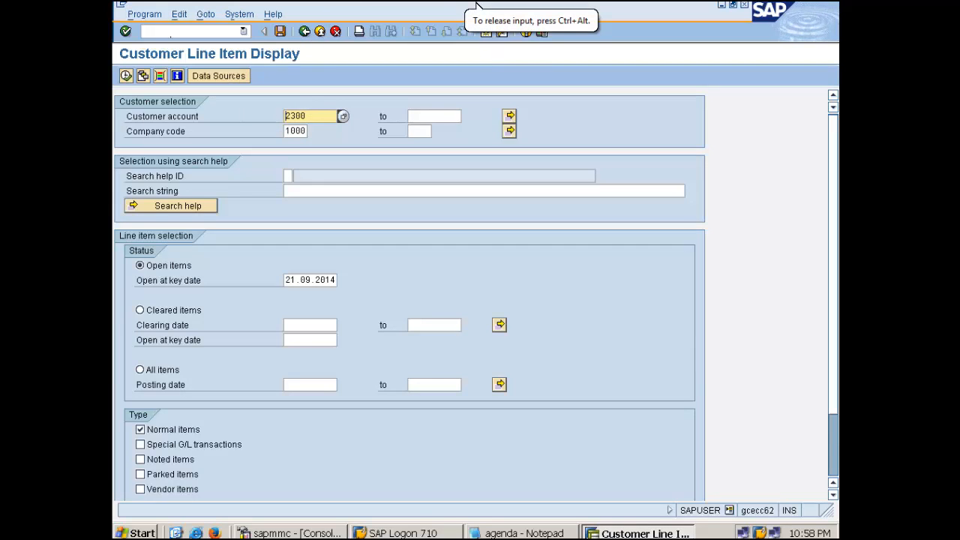
{"action": "key", "text": "Delete"}
{"action": "left_click", "coordinate": [126, 75]}
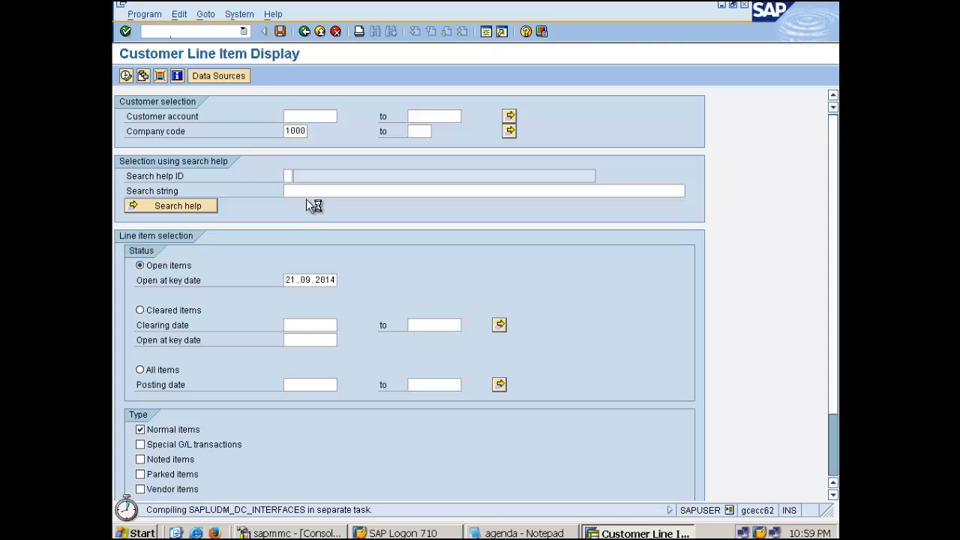
{"action": "mouse_move", "coordinate": [501, 3]}
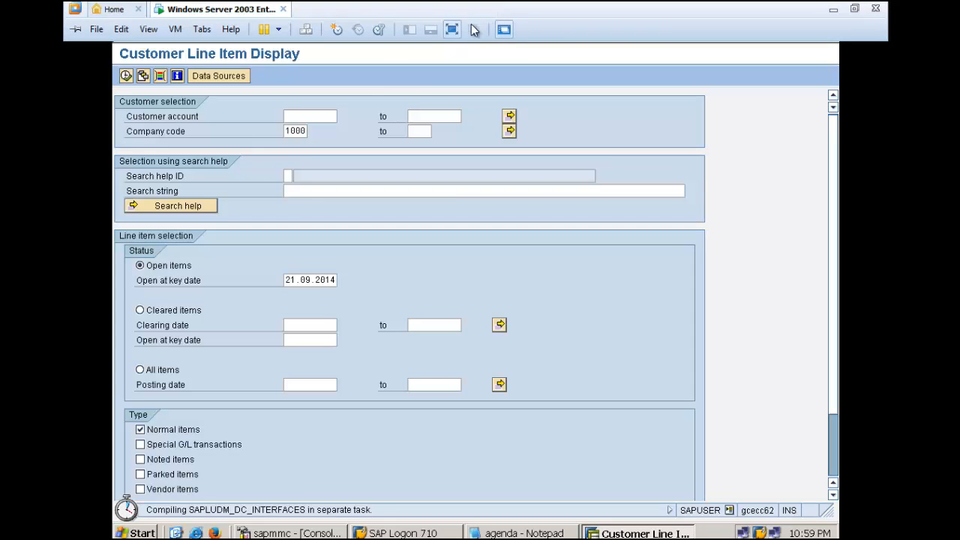
{"action": "left_click", "coordinate": [452, 30]}
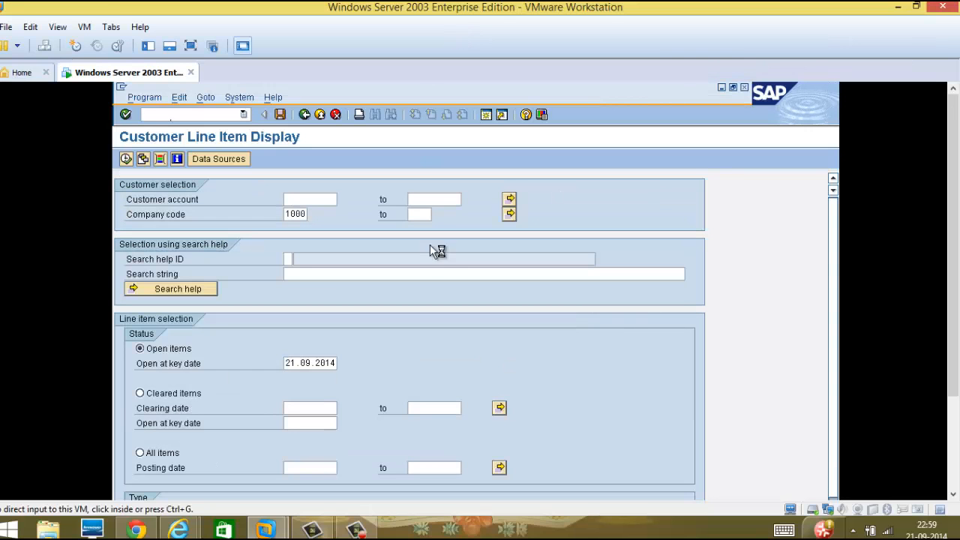
{"action": "left_click", "coordinate": [359, 529]}
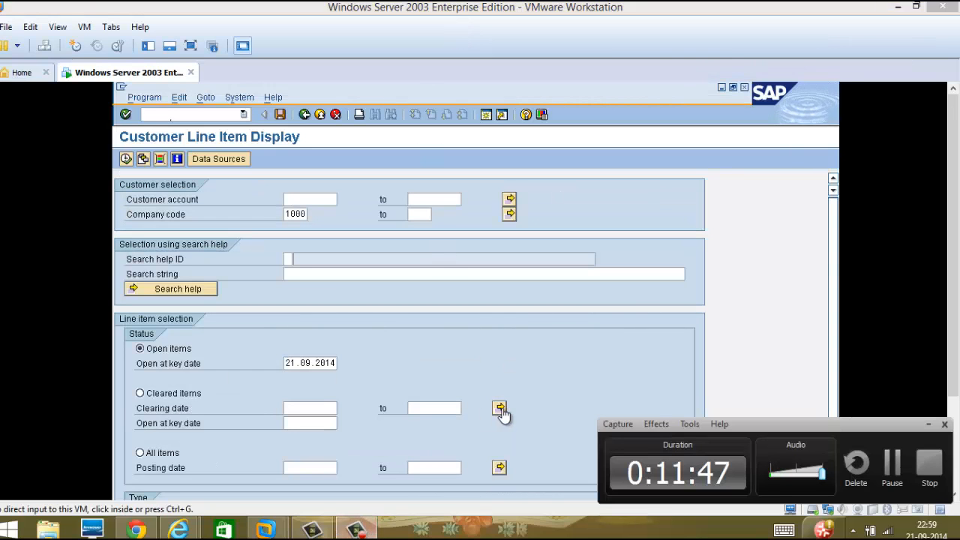
{"action": "left_click", "coordinate": [890, 474]}
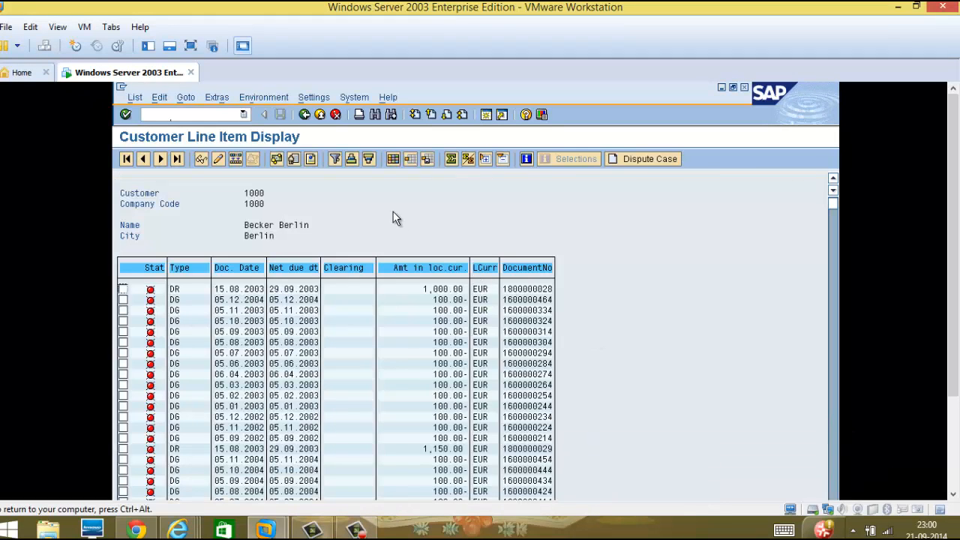
Add the hidden field Debit/Credit Ind. to the Line 1 columns, apply the layout and compare the indicator with the item amounts.
{"action": "left_click", "coordinate": [393, 160]}
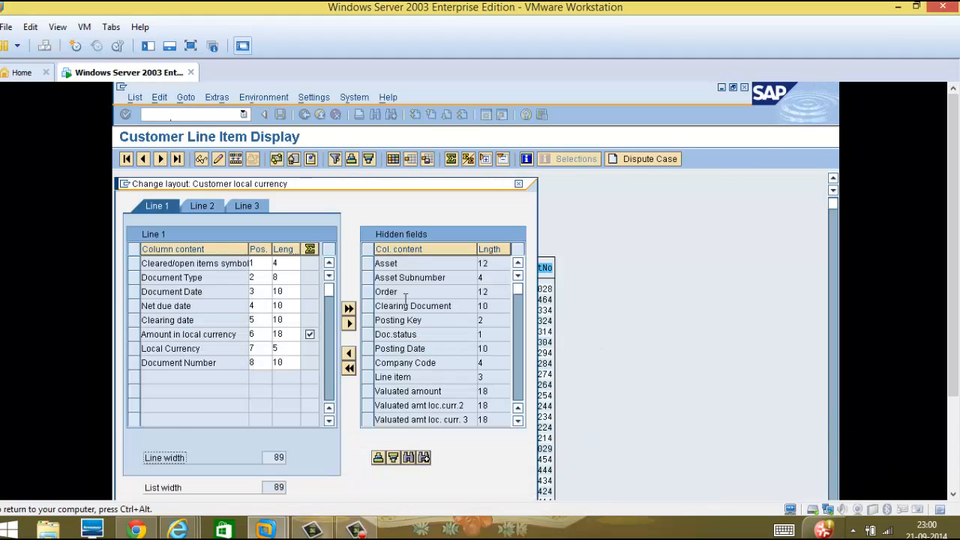
{"action": "scroll", "coordinate": [432, 344], "scroll_direction": "down", "scroll_amount": 1}
{"action": "scroll", "coordinate": [432, 344], "scroll_direction": "down", "scroll_amount": 5}
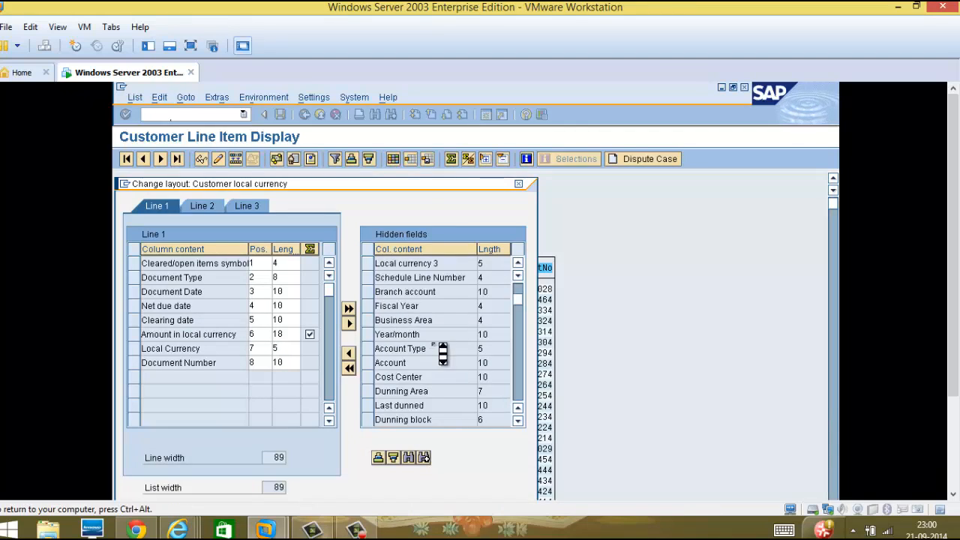
{"action": "scroll", "coordinate": [432, 343], "scroll_direction": "down", "scroll_amount": 3}
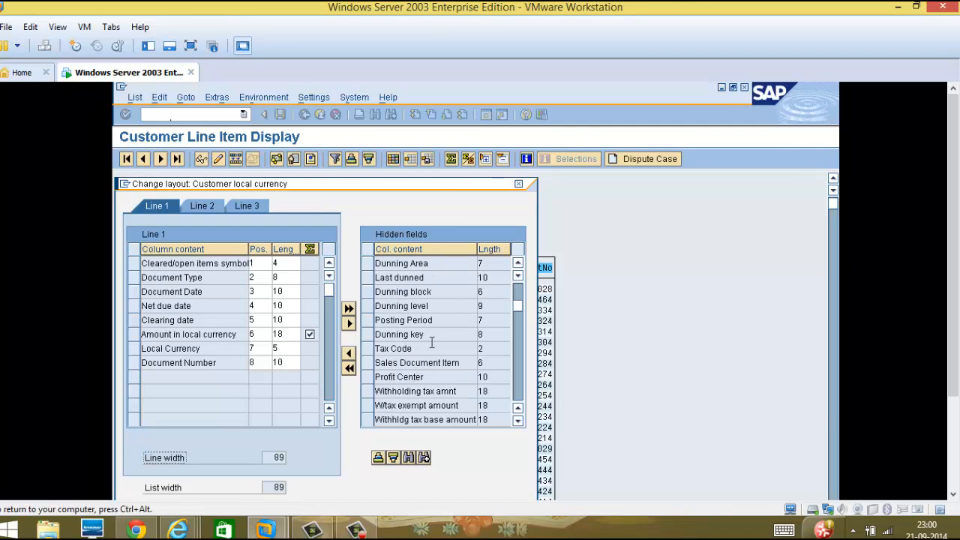
{"action": "scroll", "coordinate": [443, 352], "scroll_direction": "down", "scroll_amount": 1}
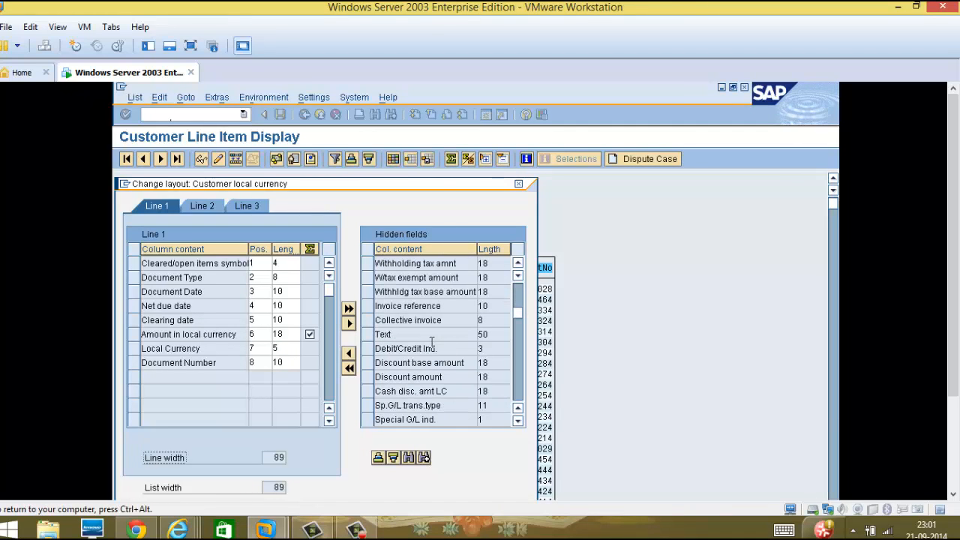
{"action": "left_click_drag", "start_coordinate": [438, 349], "coordinate": [372, 356]}
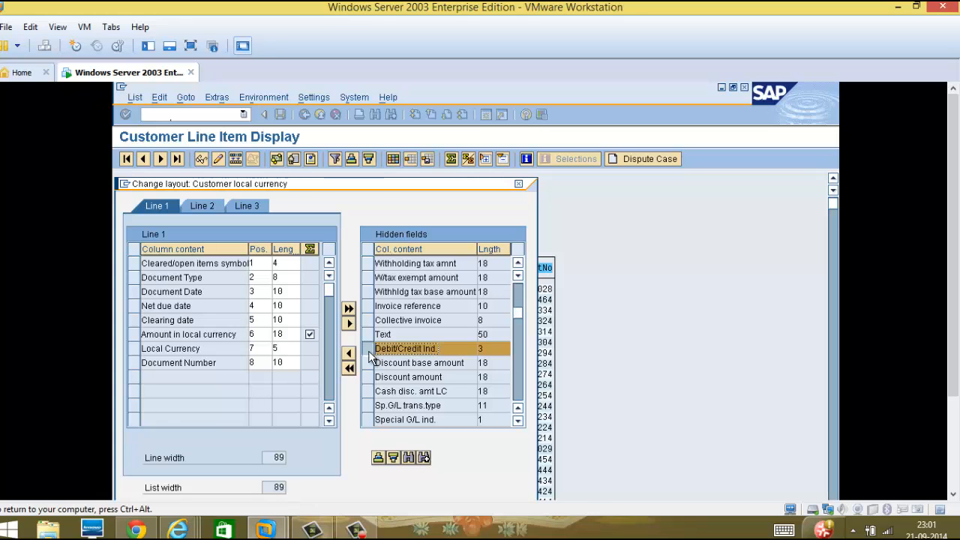
{"action": "left_click", "coordinate": [349, 353]}
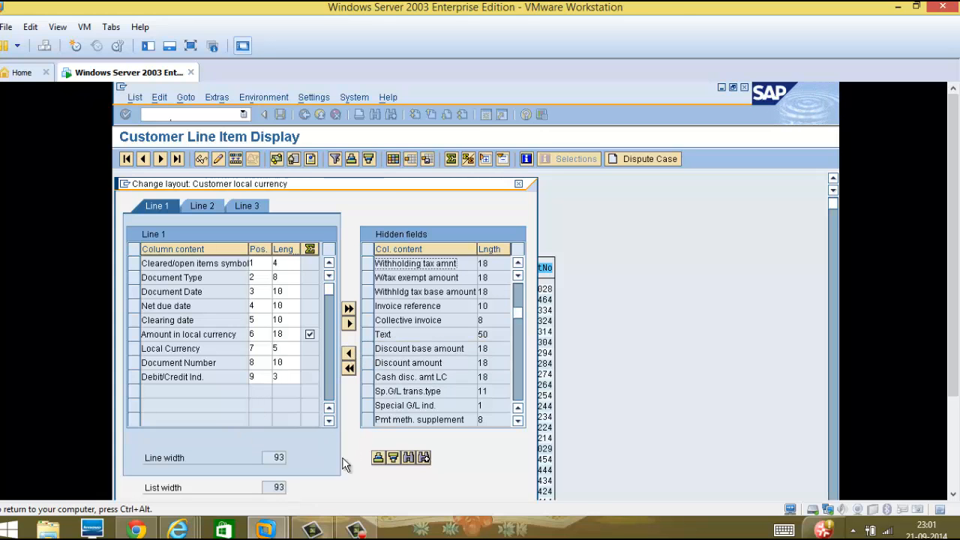
{"action": "left_click", "coordinate": [428, 275]}
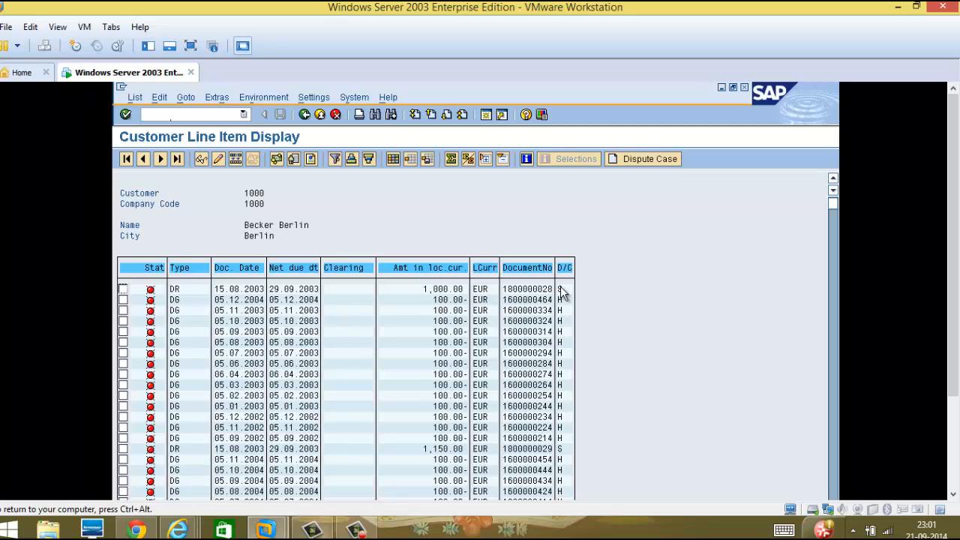
{"action": "left_click", "coordinate": [450, 301]}
{"action": "left_click", "coordinate": [445, 290]}
{"action": "left_click", "coordinate": [450, 302]}
Start transaction FIBF in a new session and open the product settings of a customer.
{"action": "left_click", "coordinate": [191, 46]}
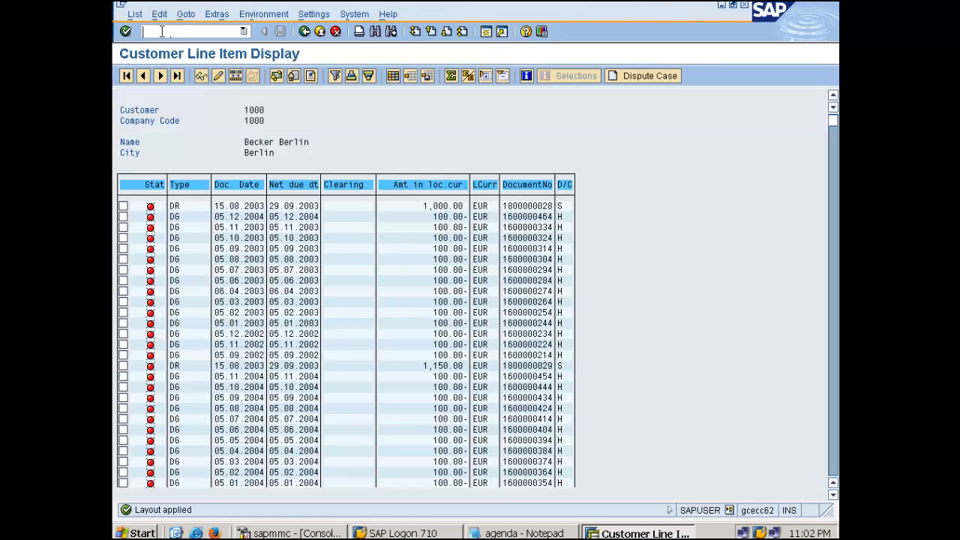
{"action": "type", "text": "/ofibf"}
{"action": "key", "text": "Return"}
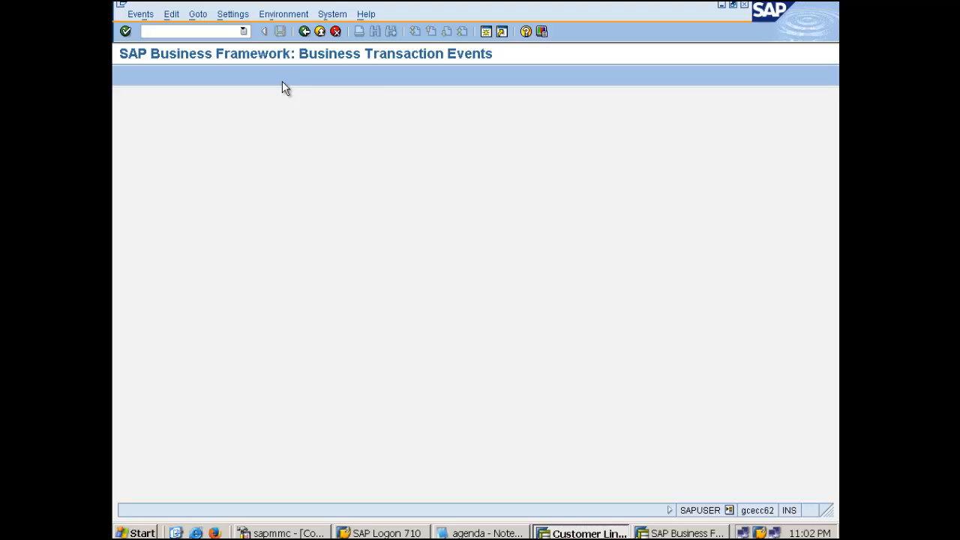
{"action": "left_click", "coordinate": [233, 14]}
{"action": "mouse_move", "coordinate": [250, 50]}
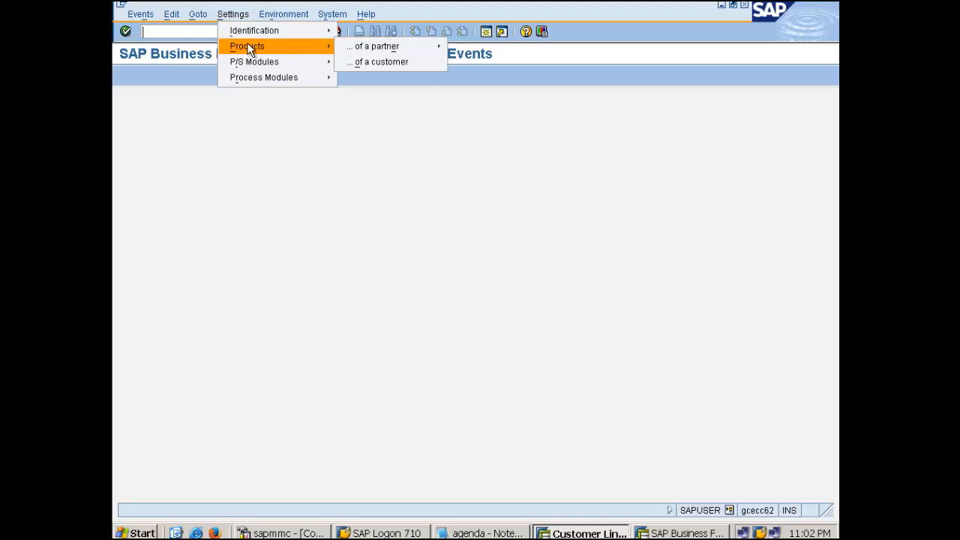
{"action": "left_click", "coordinate": [359, 60]}
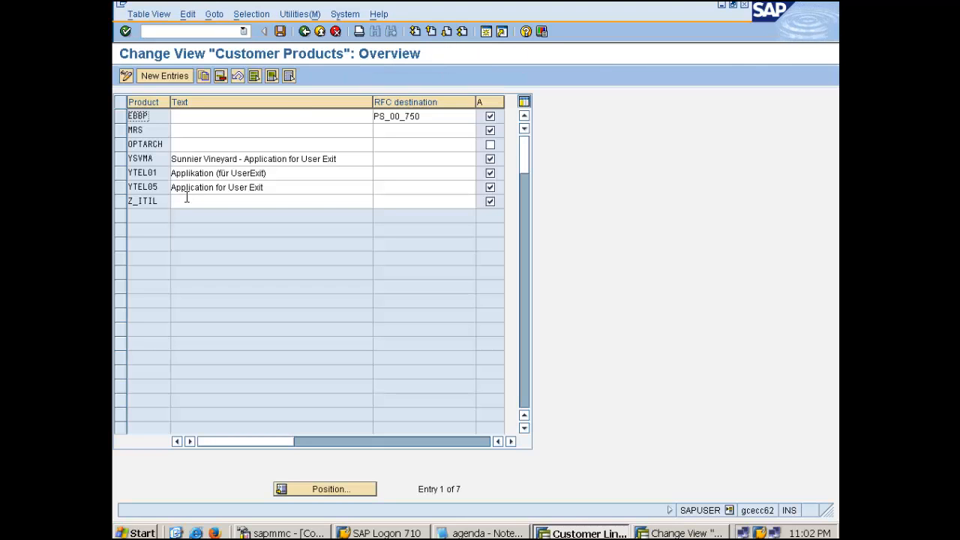
Create the customer product ZCD with the text "credit debit", save it under customizing request ECCK900011 and leave the product settings.
{"action": "left_click", "coordinate": [147, 73]}
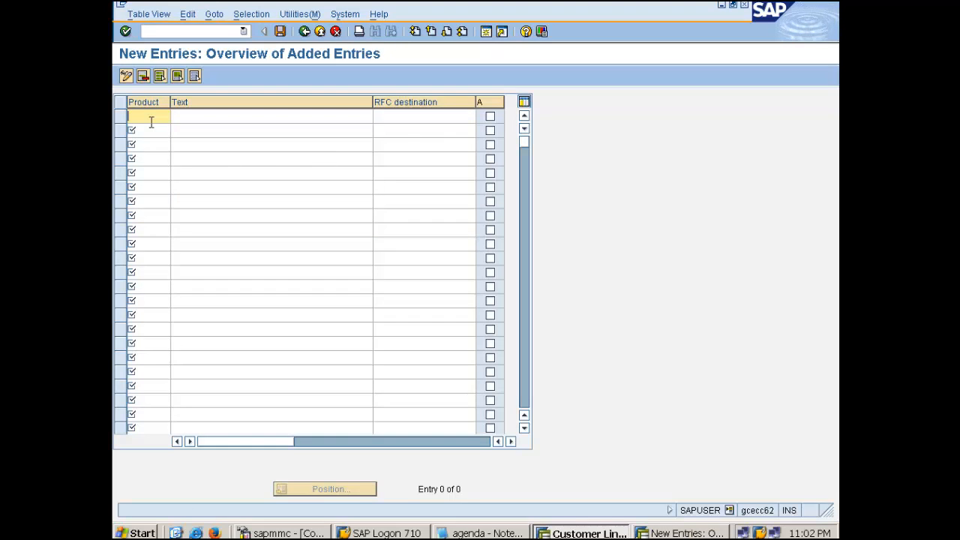
{"action": "type", "text": "zcd"}
{"action": "key", "text": "Tab"}
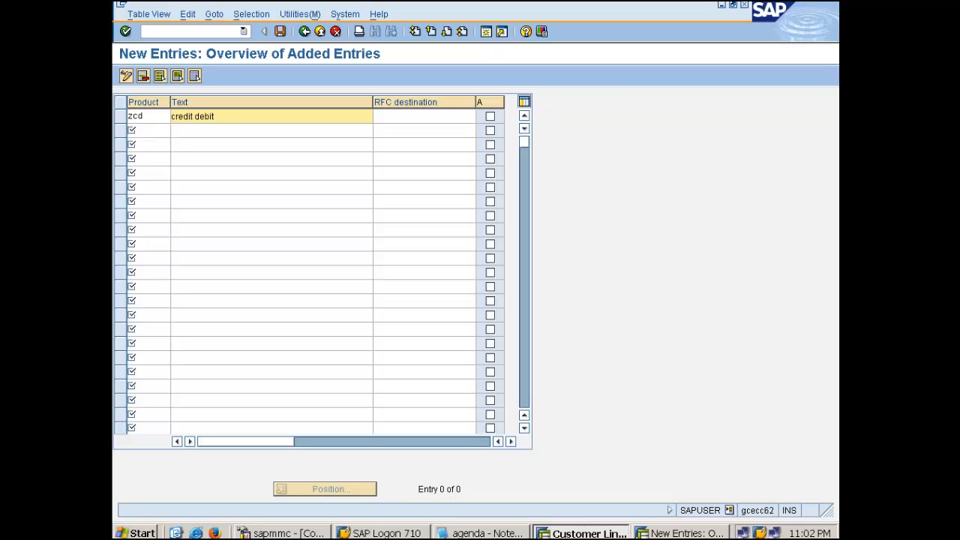
{"action": "key", "text": "Return"}
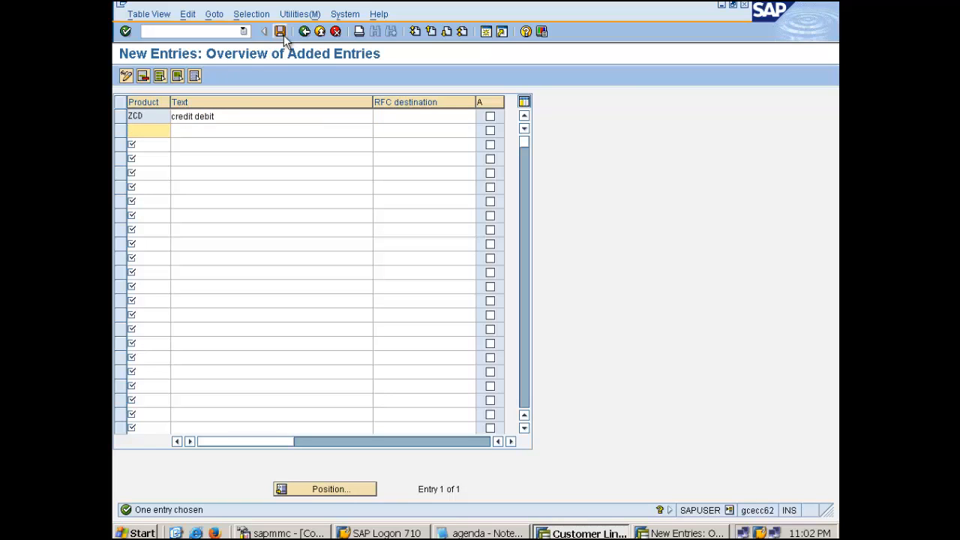
{"action": "left_click", "coordinate": [279, 31]}
{"action": "left_click", "coordinate": [150, 219]}
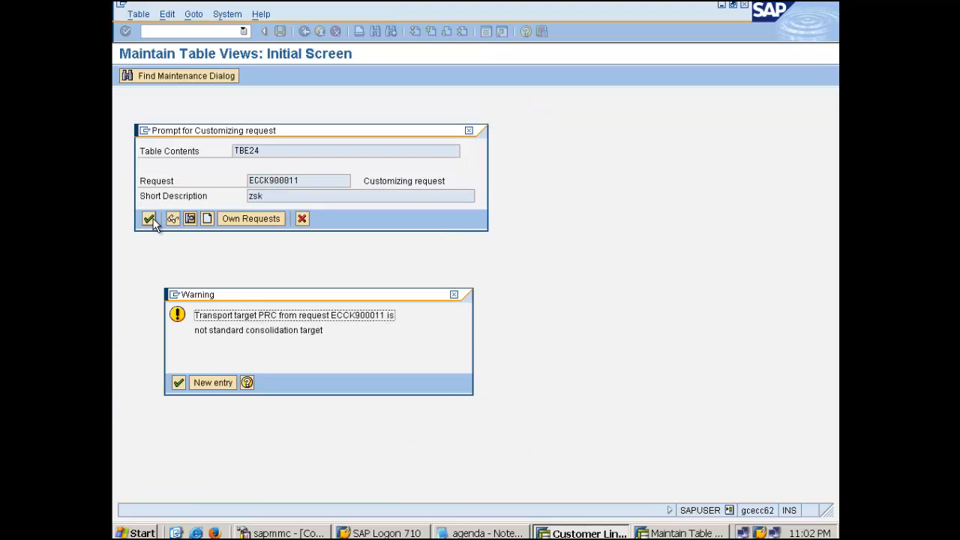
{"action": "left_click", "coordinate": [178, 383]}
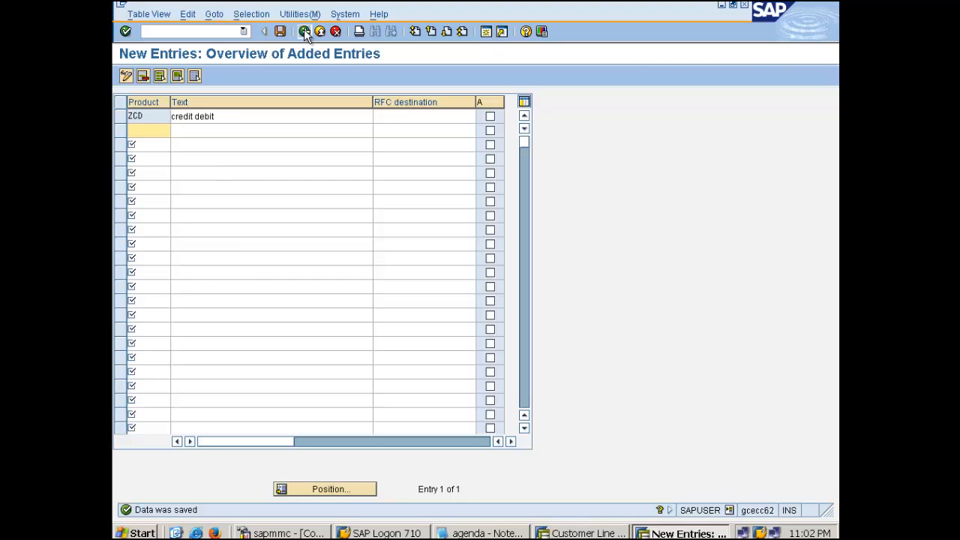
{"action": "left_click", "coordinate": [305, 32]}
{"action": "left_click", "coordinate": [304, 31]}
{"action": "left_click", "coordinate": [284, 14]}
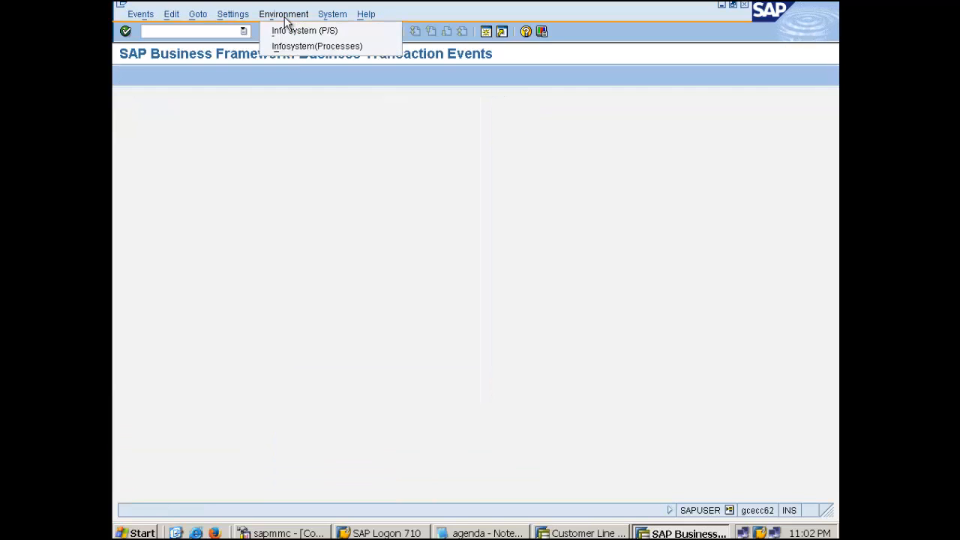
{"action": "mouse_move", "coordinate": [231, 15]}
{"action": "mouse_move", "coordinate": [263, 78]}
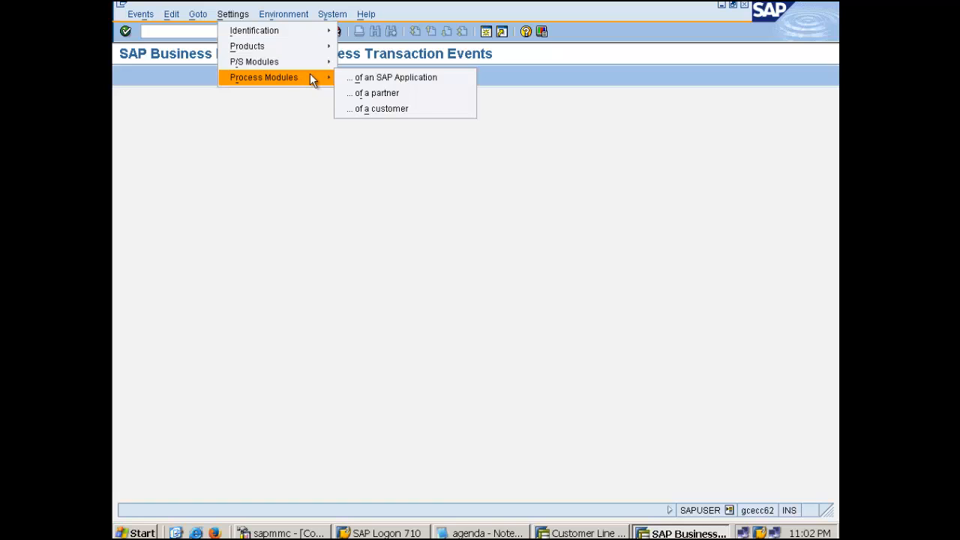
{"action": "mouse_move", "coordinate": [310, 62]}
{"action": "left_click", "coordinate": [382, 109]}
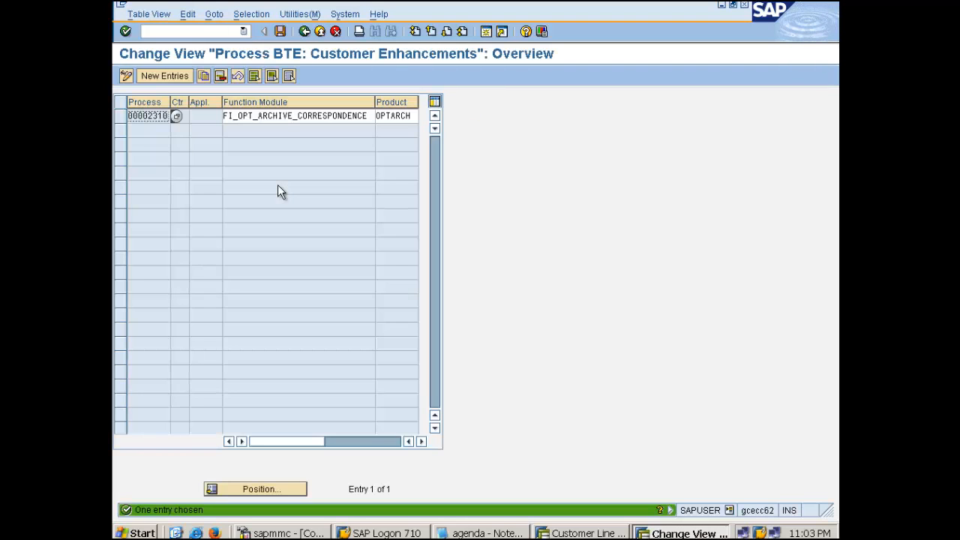
{"action": "left_click", "coordinate": [303, 31]}
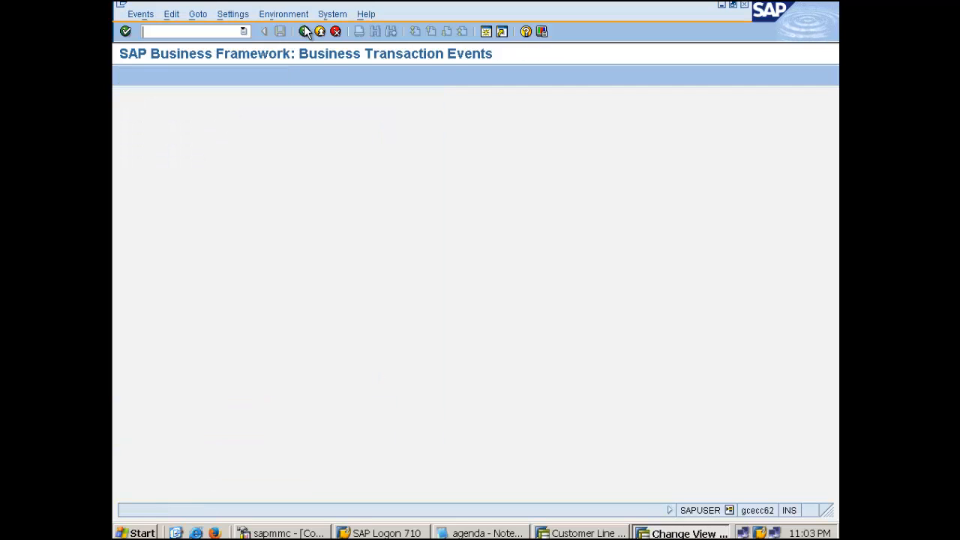
Start a new entry in the P/S modules of a customer and choose event 00001650, LINE ITEM DISPLAY: Add to data per line.
{"action": "left_click", "coordinate": [246, 15]}
{"action": "mouse_move", "coordinate": [248, 61]}
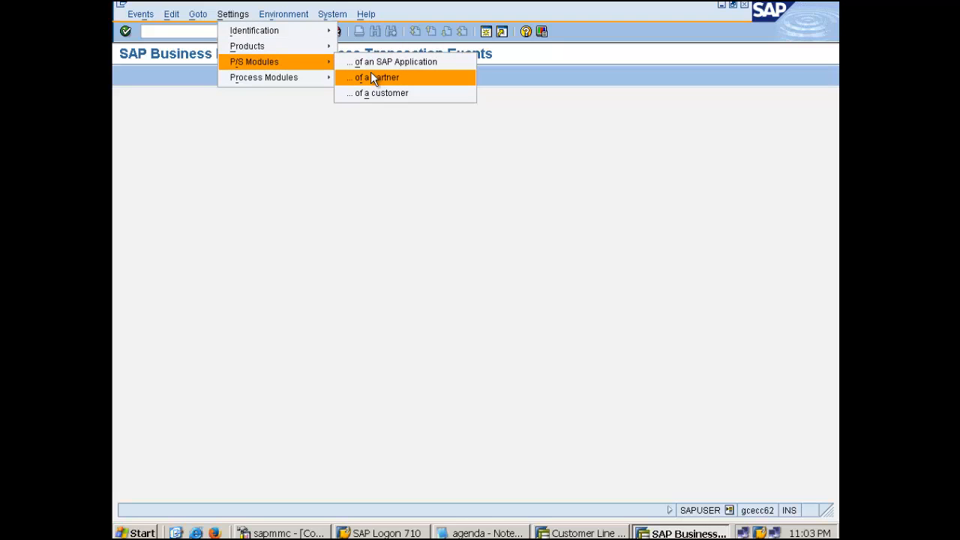
{"action": "left_click", "coordinate": [382, 93]}
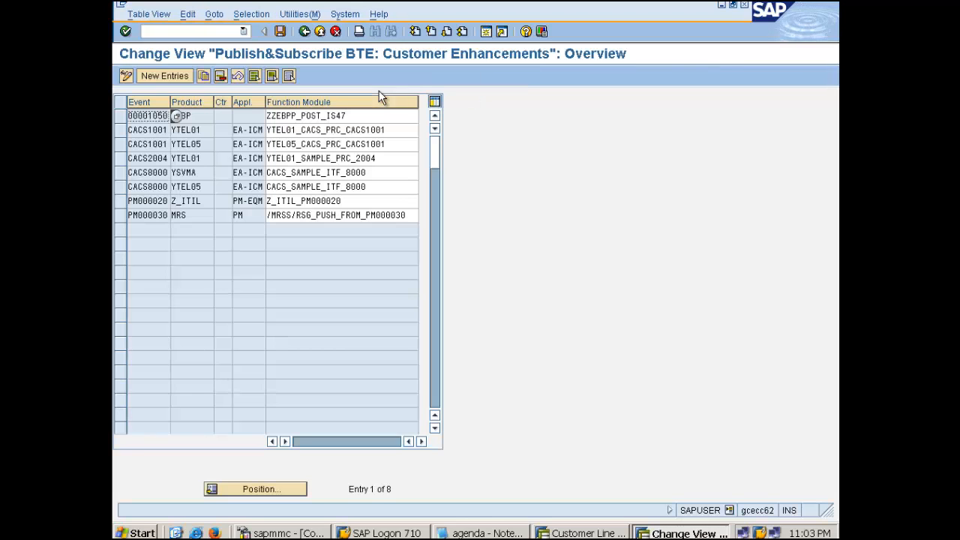
{"action": "left_click", "coordinate": [162, 77]}
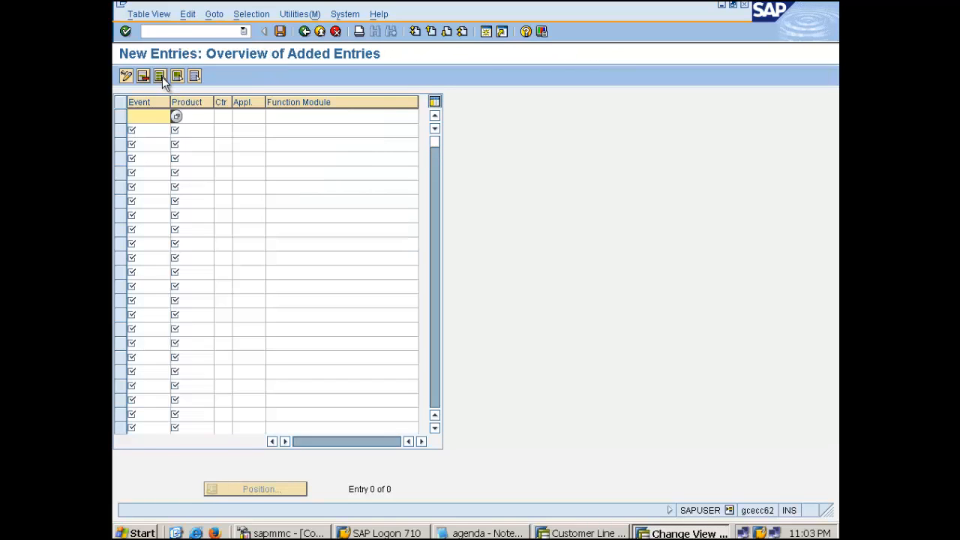
{"action": "left_click", "coordinate": [176, 116]}
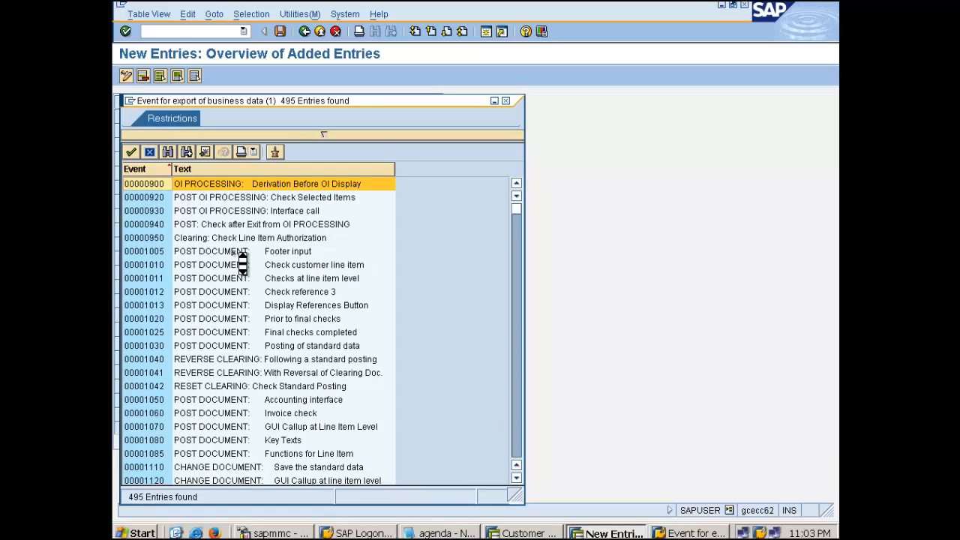
{"action": "scroll", "coordinate": [239, 261], "scroll_direction": "down", "scroll_amount": 15}
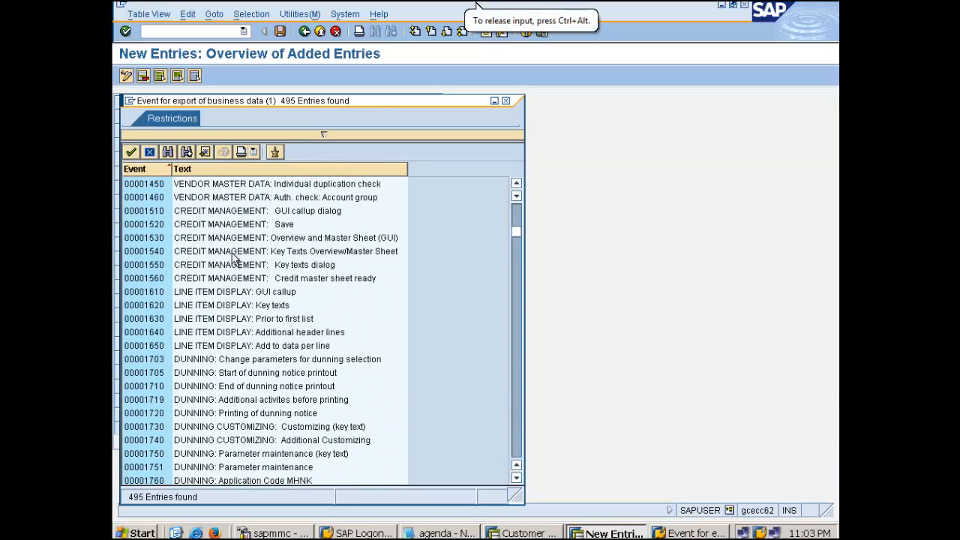
{"action": "left_click", "coordinate": [161, 347]}
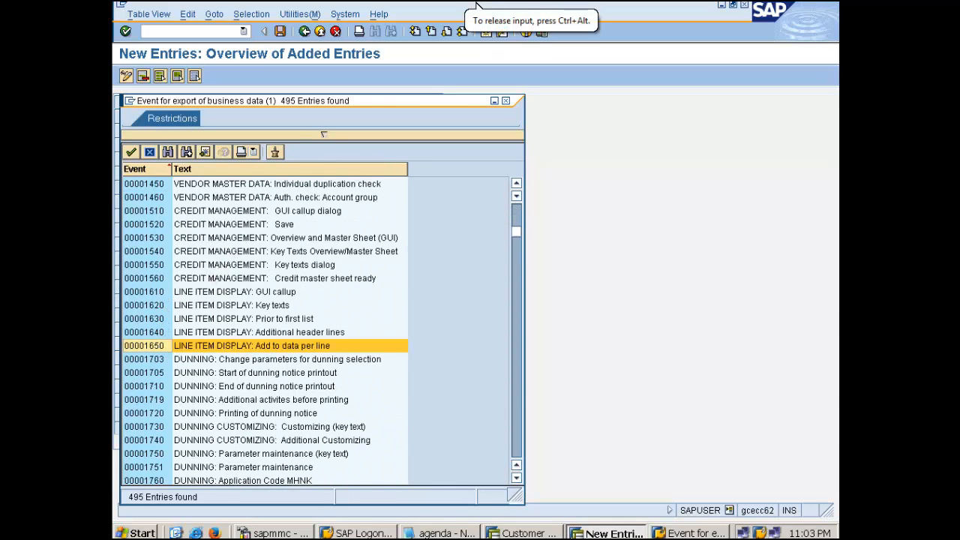
{"action": "double_click", "coordinate": [155, 344]}
Browse the list of events again and locate 00001650, LINE ITEM DISPLAY: Add to data per line.
{"action": "left_click", "coordinate": [177, 119]}
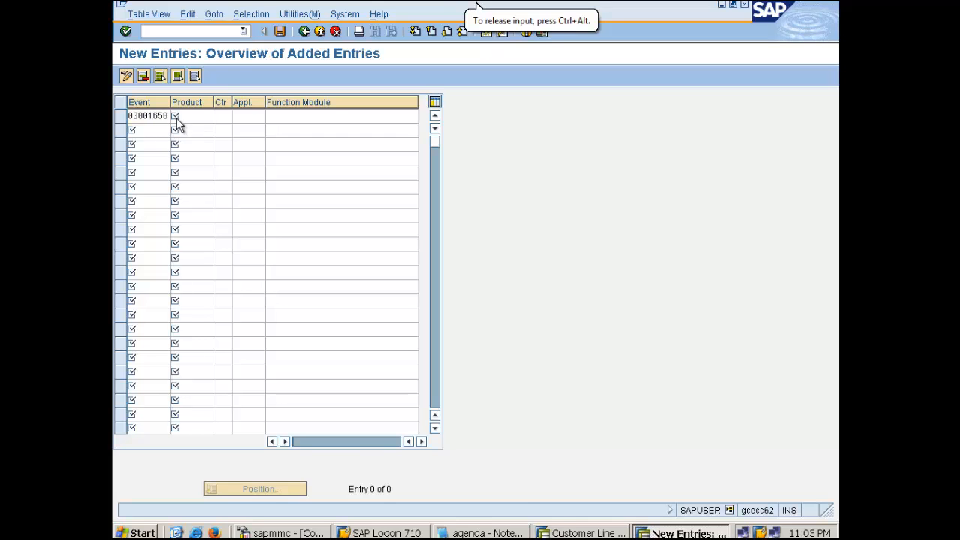
{"action": "key", "text": "F4"}
{"action": "scroll", "coordinate": [302, 337], "scroll_direction": "down", "scroll_amount": 3}
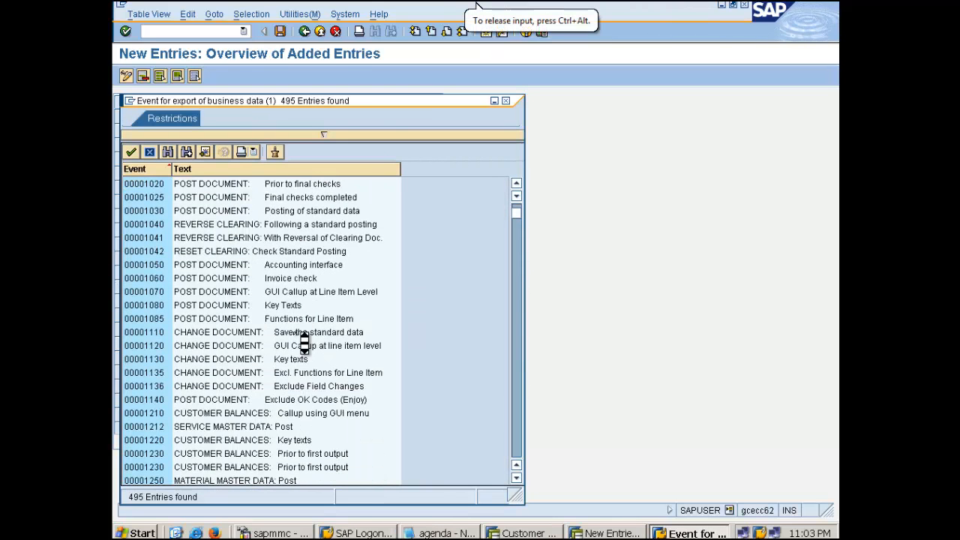
{"action": "scroll", "coordinate": [303, 341], "scroll_direction": "down", "scroll_amount": 3}
{"action": "scroll", "coordinate": [304, 341], "scroll_direction": "down", "scroll_amount": 3}
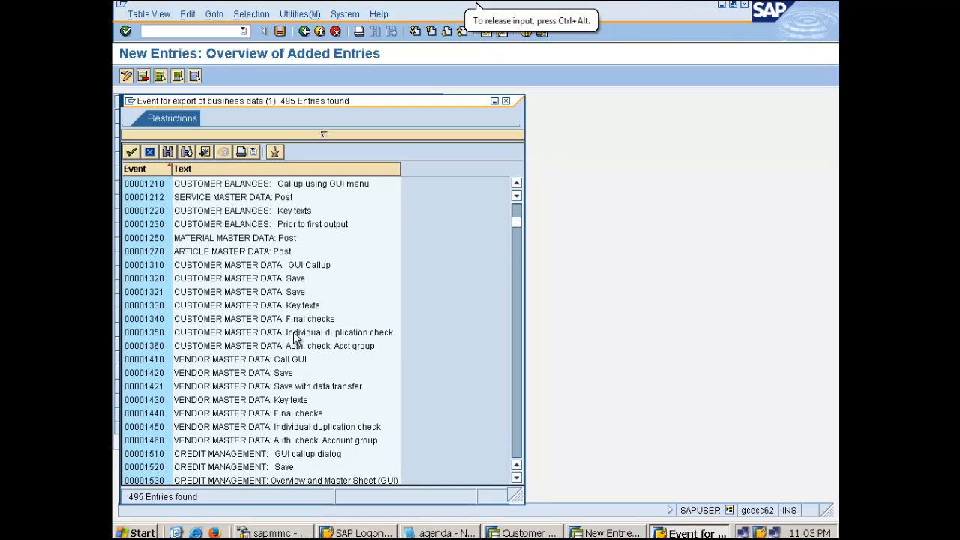
{"action": "scroll", "coordinate": [303, 341], "scroll_direction": "down", "scroll_amount": 3}
{"action": "scroll", "coordinate": [303, 342], "scroll_direction": "down", "scroll_amount": 2}
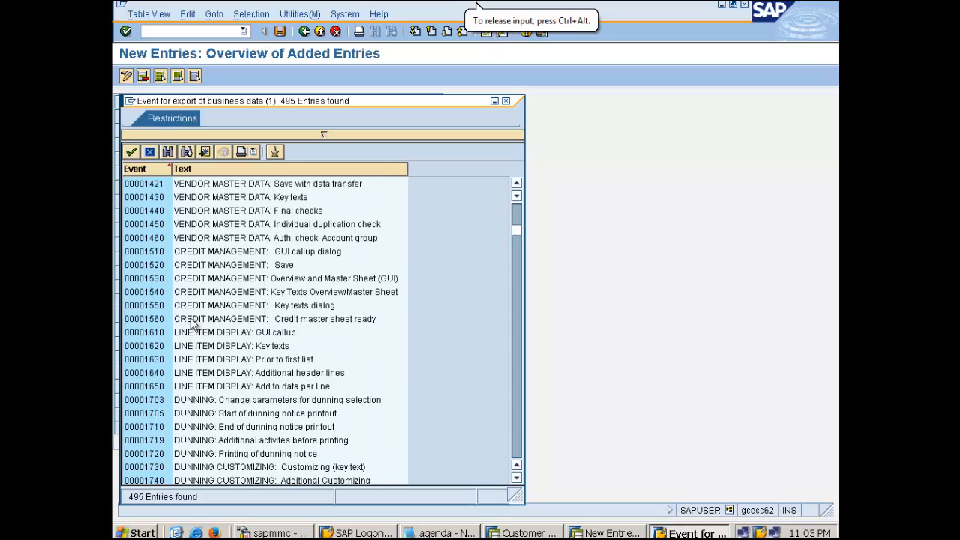
{"action": "left_click", "coordinate": [221, 387]}
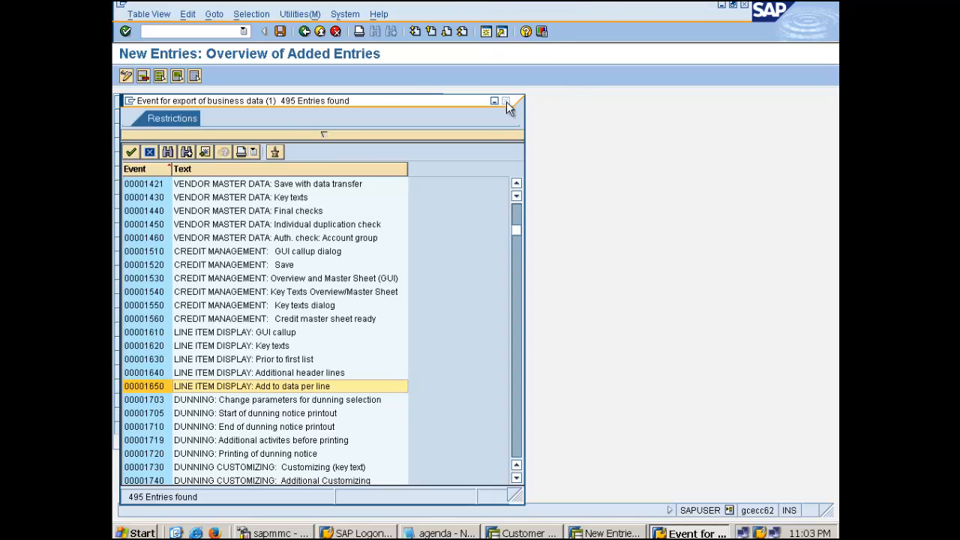
{"action": "key", "text": "Return"}
Complete the event 00001650 entry with product ZCD, country IN, application FI-FI and function module YCFI_1650.
{"action": "type", "text": "z"}
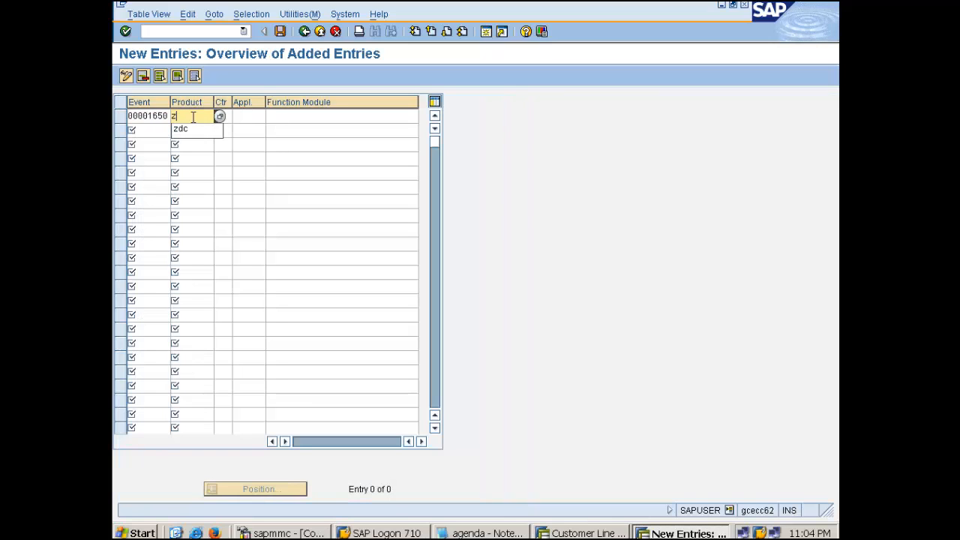
{"action": "type", "text": "cd"}
{"action": "key", "text": "Tab"}
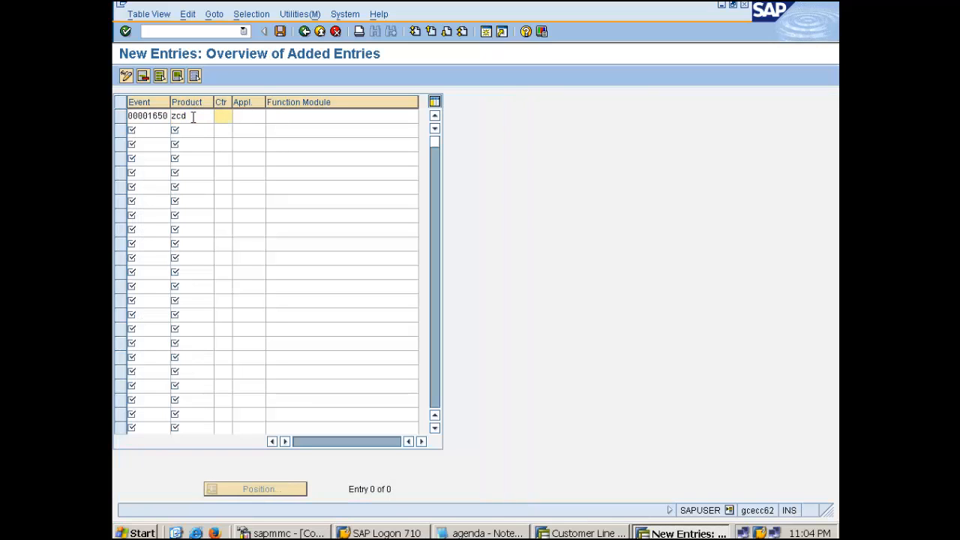
{"action": "type", "text": "in"}
{"action": "key", "text": "Tab"}
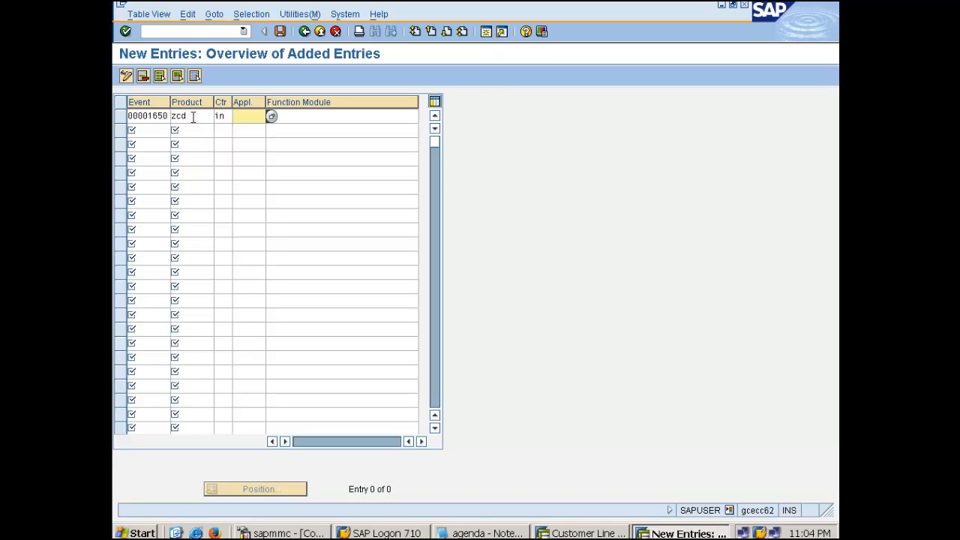
{"action": "type", "text": "fi-"}
{"action": "key", "text": "Down"}
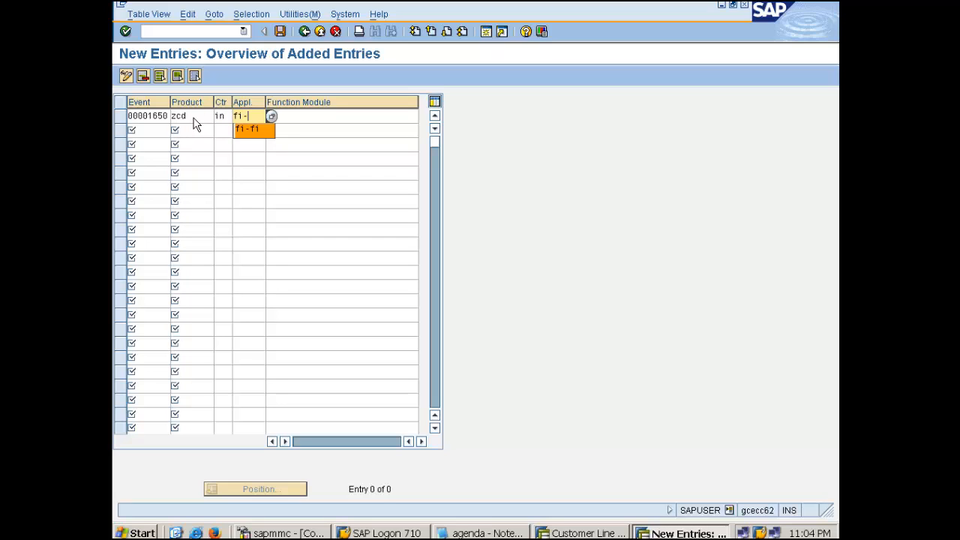
{"action": "key", "text": "Tab"}
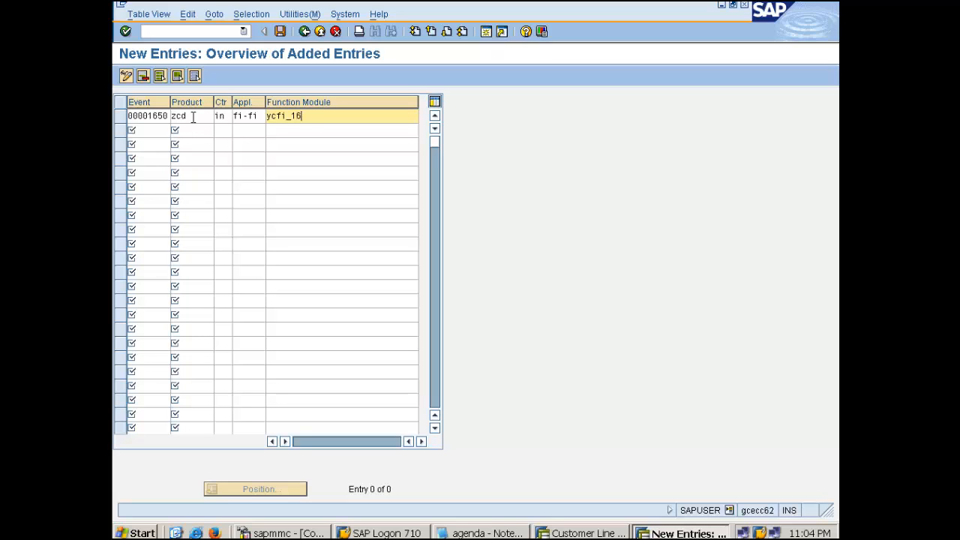
{"action": "type", "text": "50"}
{"action": "key", "text": "Return"}
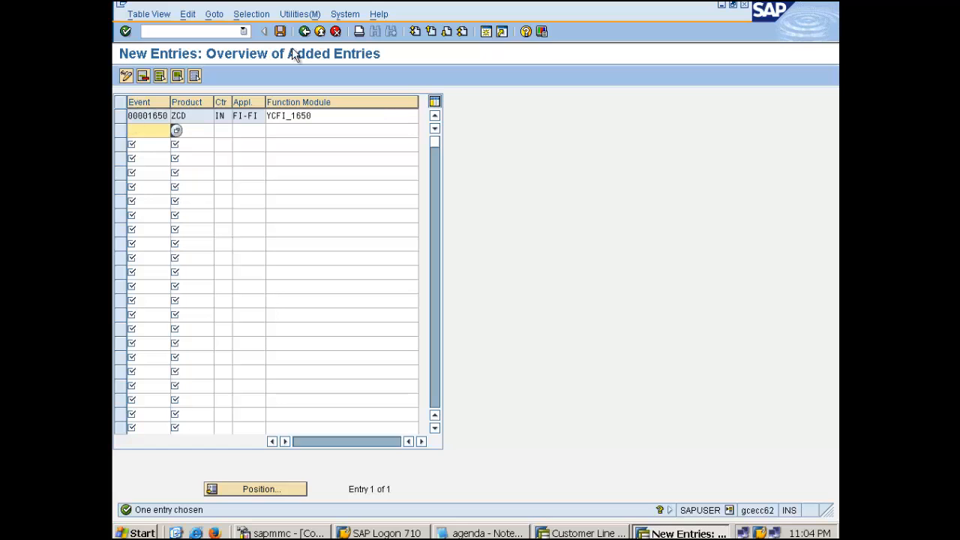
Save the new P/S module entry under customizing request ECCK900011 and accept the transport target warning.
{"action": "left_click", "coordinate": [279, 31]}
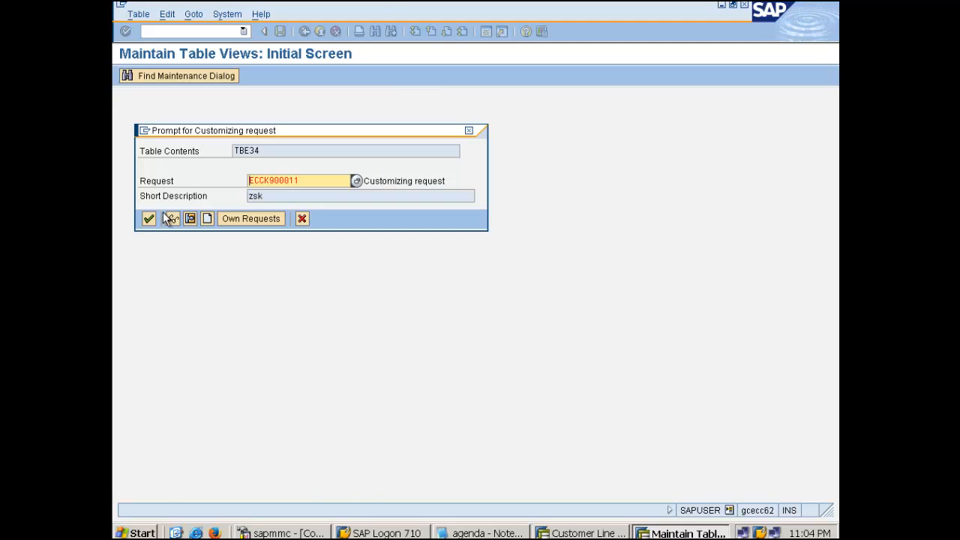
{"action": "left_click", "coordinate": [148, 218]}
{"action": "left_click", "coordinate": [195, 382]}
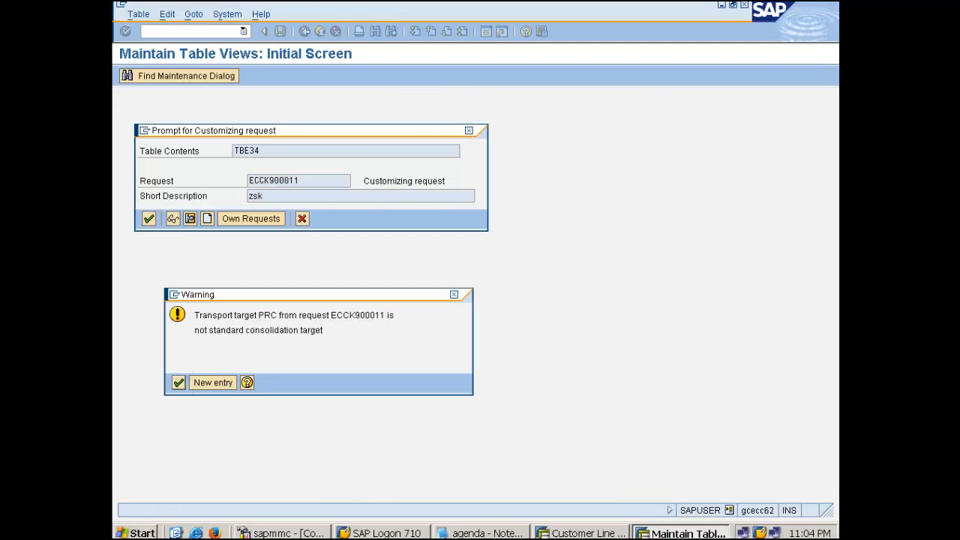
Start transaction SE37 in a new session.
{"action": "left_click", "coordinate": [152, 31]}
{"action": "type", "text": "/nse37"}
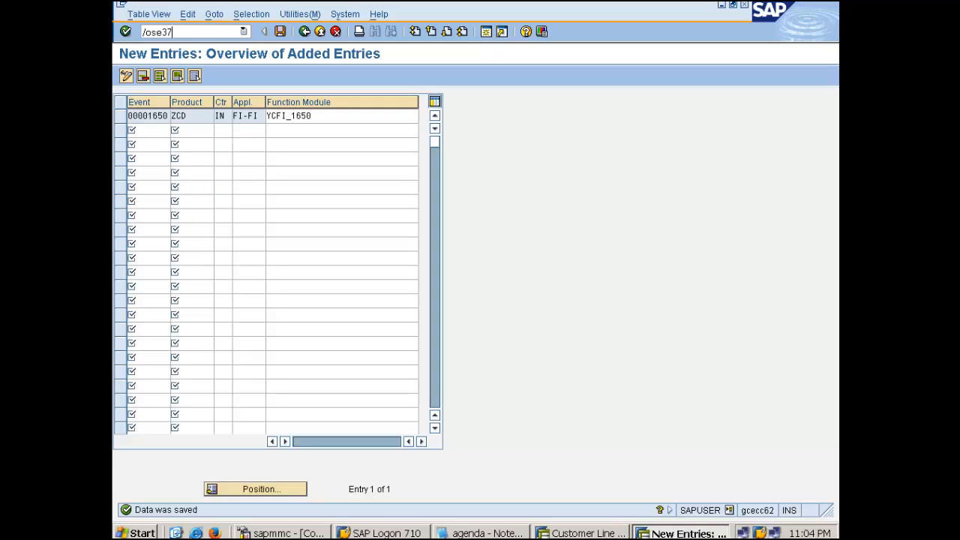
{"action": "key", "text": "Return"}
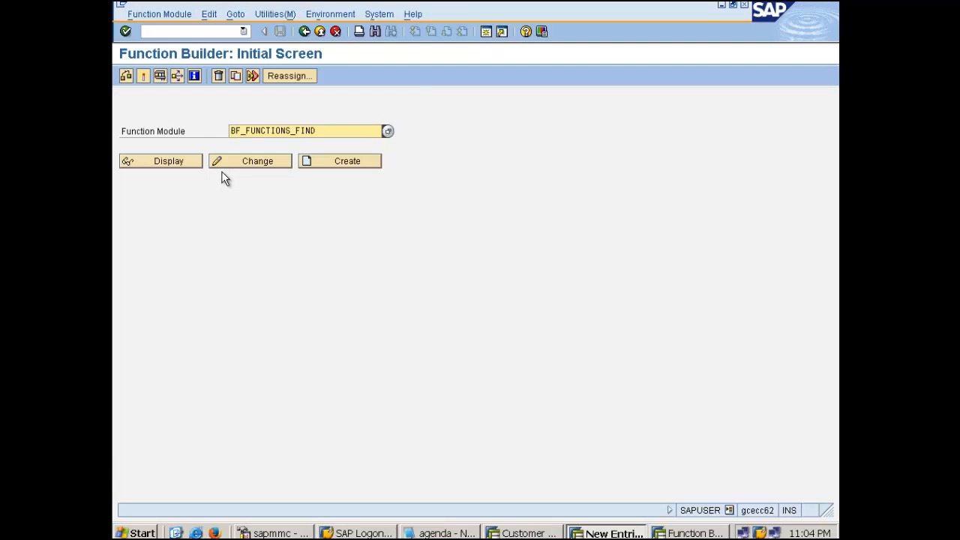
Enter function module SAMPLE_INTERFACE_00001650 and display its source code.
{"action": "key", "text": "Delete"}
{"action": "key", "text": "Delete"}
{"action": "key", "text": "Delete"}
{"action": "key", "text": "Delete"}
{"action": "key", "text": "Delete"}
{"action": "key", "text": "Delete"}
{"action": "key", "text": "Delete"}
{"action": "key", "text": "Delete"}
{"action": "key", "text": "Delete"}
{"action": "key", "text": "Delete"}
{"action": "key", "text": "Delete"}
{"action": "key", "text": "Delete"}
{"action": "key", "text": "Delete"}
{"action": "key", "text": "Delete"}
{"action": "key", "text": "Delete"}
{"action": "key", "text": "Delete"}
{"action": "key", "text": "Delete"}
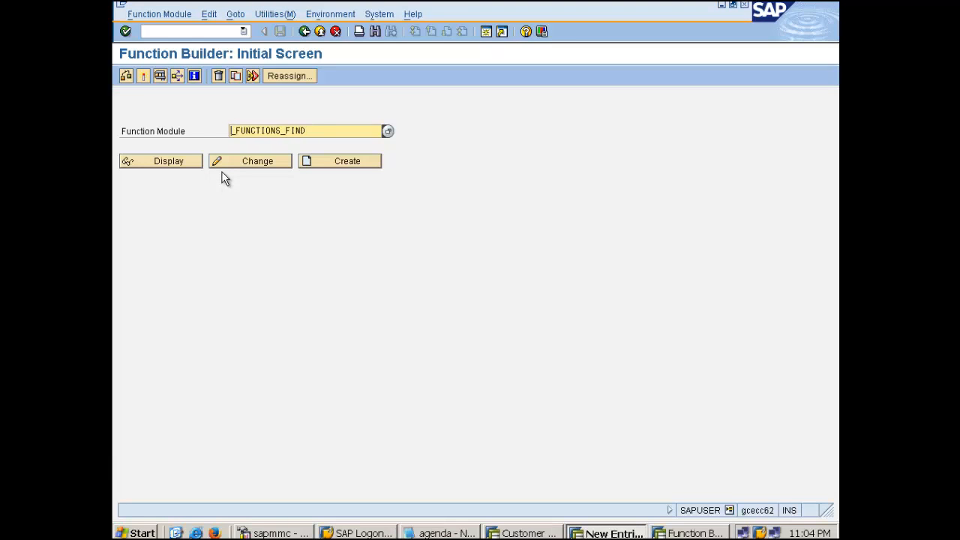
{"action": "type", "text": "sa"}
{"action": "key", "text": "Down"}
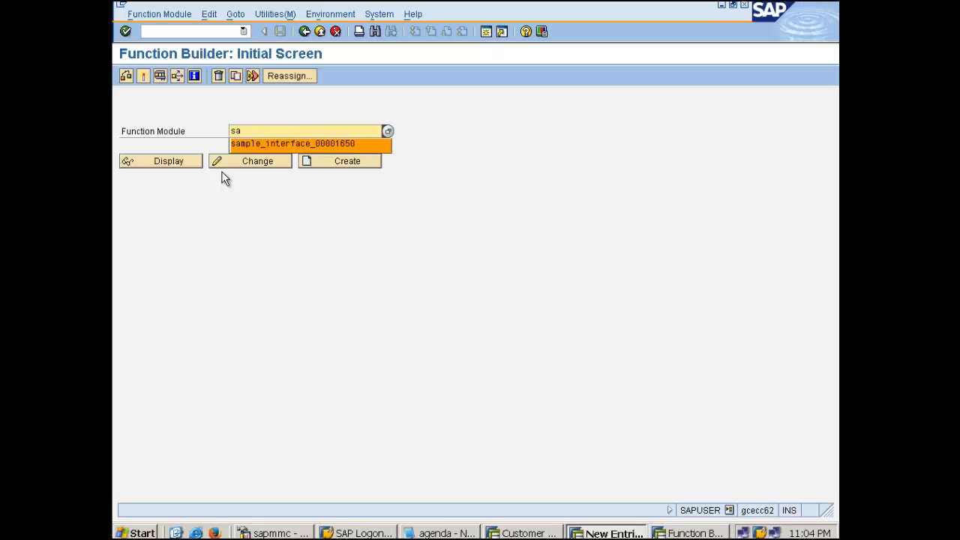
{"action": "key", "text": "Return"}
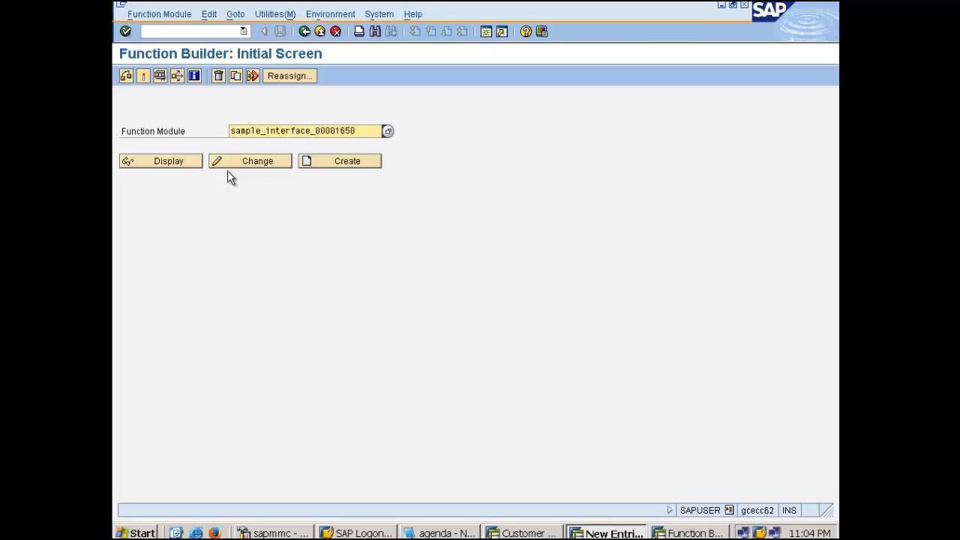
{"action": "left_click_drag", "start_coordinate": [325, 131], "coordinate": [357, 132]}
{"action": "left_click", "coordinate": [356, 130]}
{"action": "key", "text": "Return"}
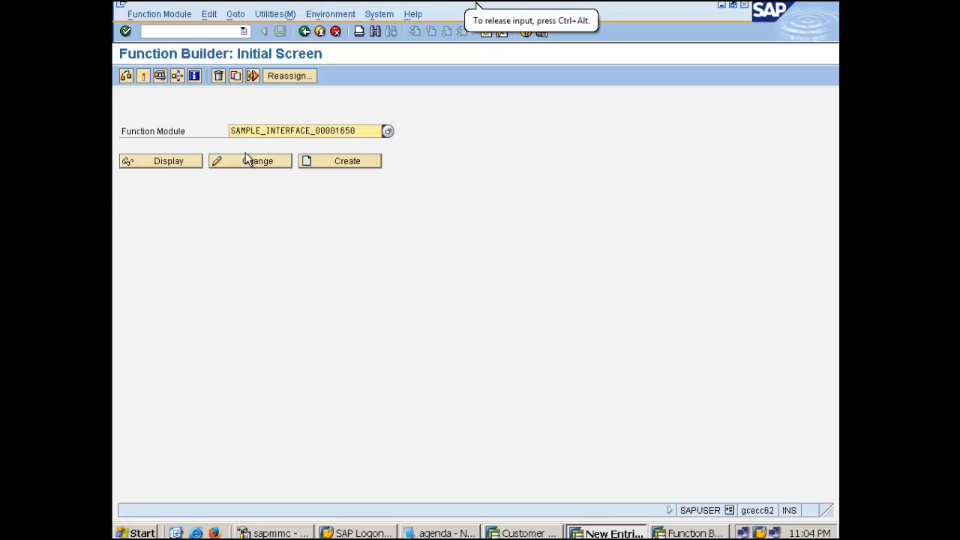
{"action": "left_click", "coordinate": [185, 168]}
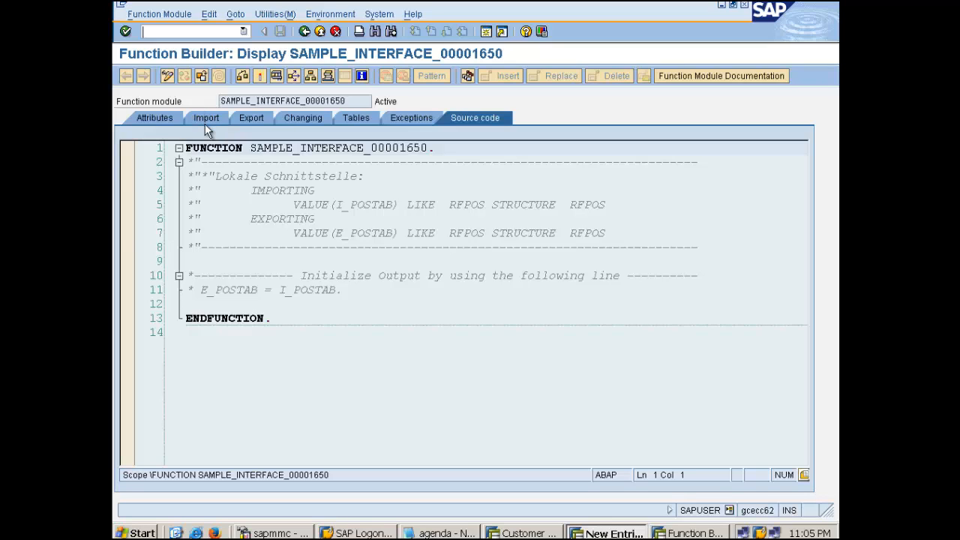
Open the structure RFPOS from the function module's import parameters and review its components down to the appended fields.
{"action": "left_click", "coordinate": [207, 122]}
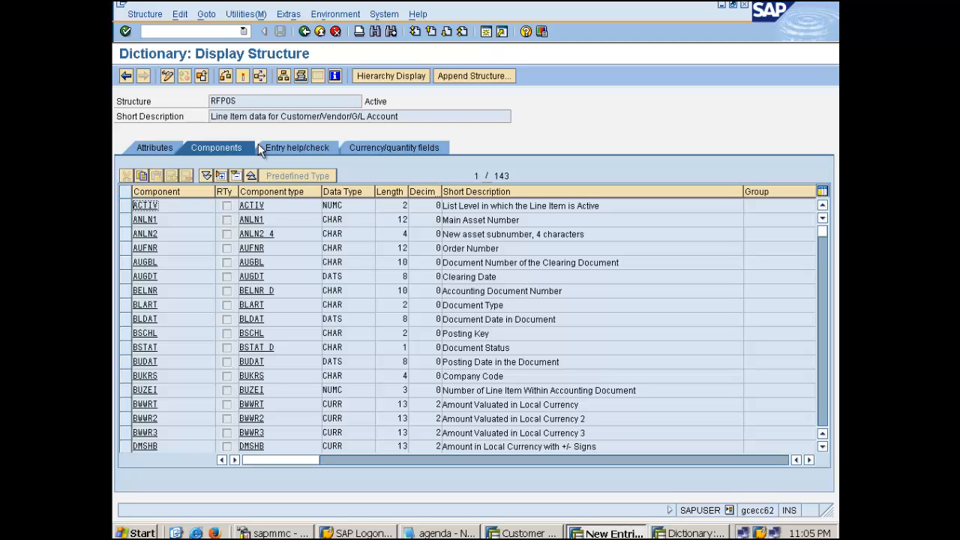
{"action": "scroll", "coordinate": [286, 260], "scroll_direction": "down", "scroll_amount": 6}
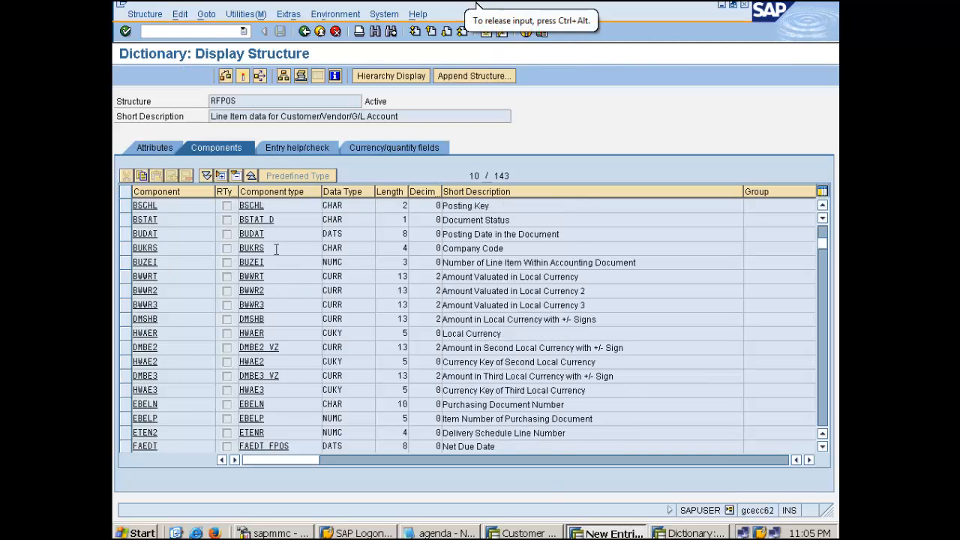
{"action": "scroll", "coordinate": [276, 249], "scroll_direction": "down", "scroll_amount": 8}
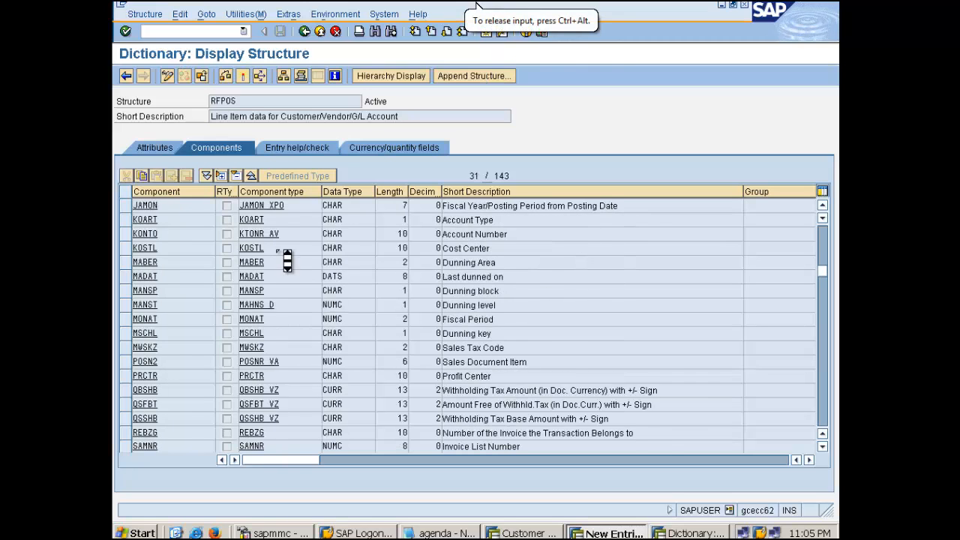
{"action": "scroll", "coordinate": [276, 249], "scroll_direction": "down", "scroll_amount": 8}
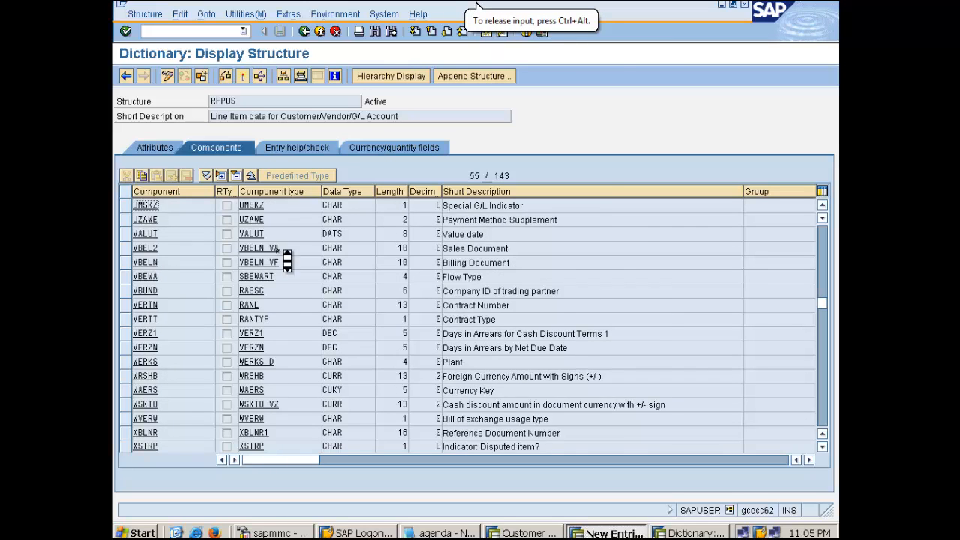
{"action": "scroll", "coordinate": [275, 250], "scroll_direction": "down", "scroll_amount": 14}
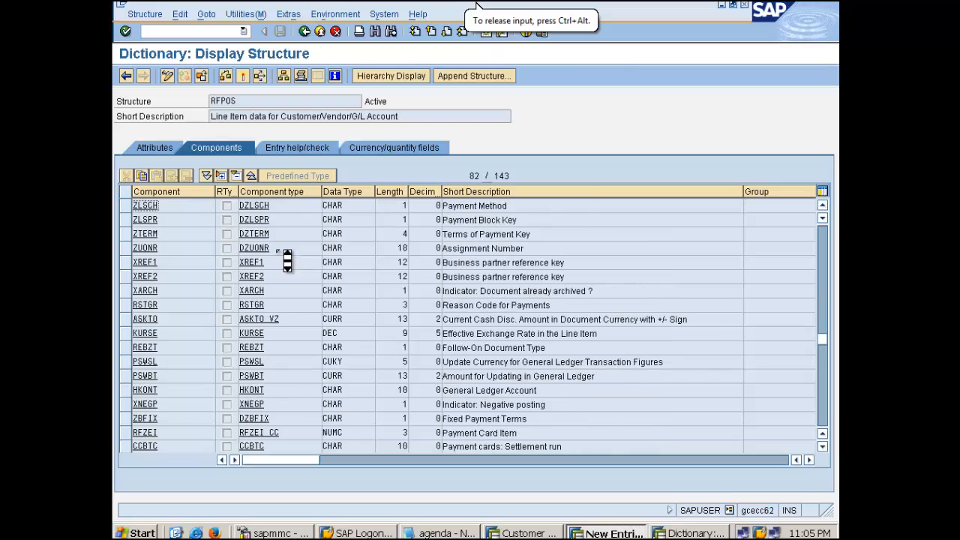
{"action": "scroll", "coordinate": [276, 250], "scroll_direction": "down", "scroll_amount": 6}
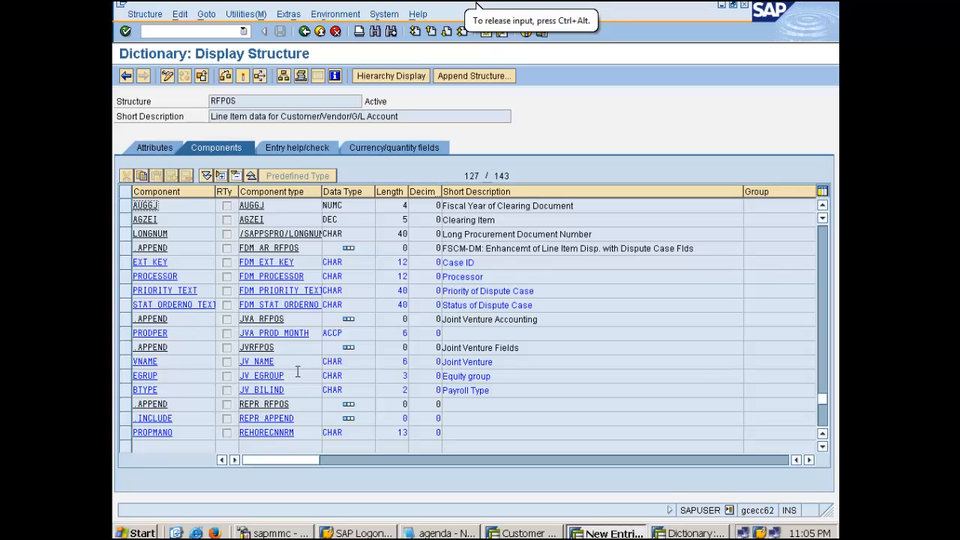
{"action": "scroll", "coordinate": [307, 380], "scroll_direction": "down", "scroll_amount": 1}
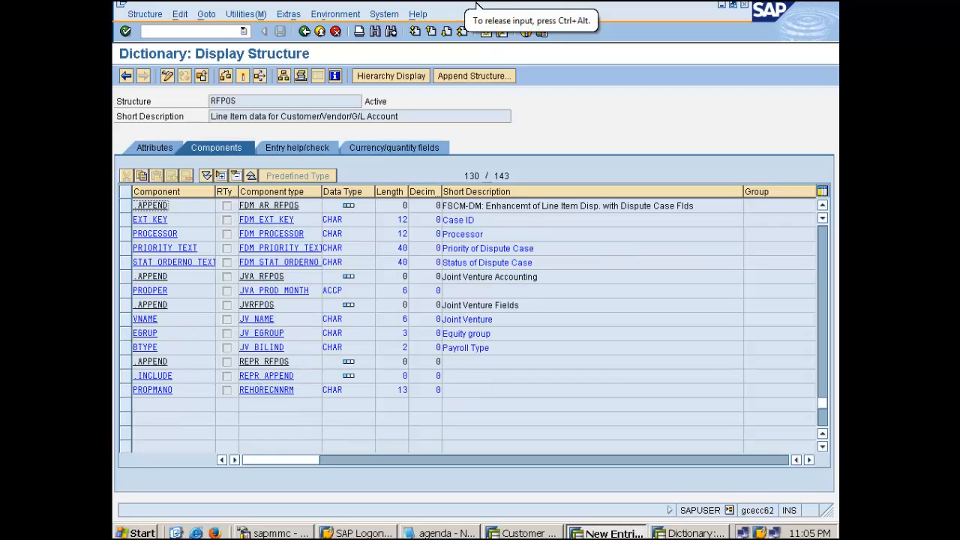
Open the included structure REPR_APPEND, try to switch it to change mode, and go back to RFPOS.
{"action": "double_click", "coordinate": [266, 375]}
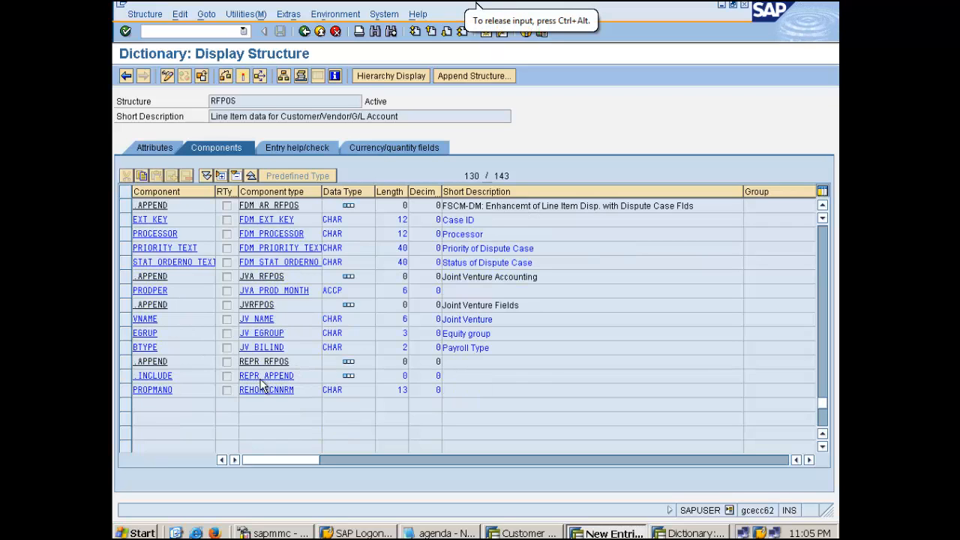
{"action": "left_click", "coordinate": [167, 75]}
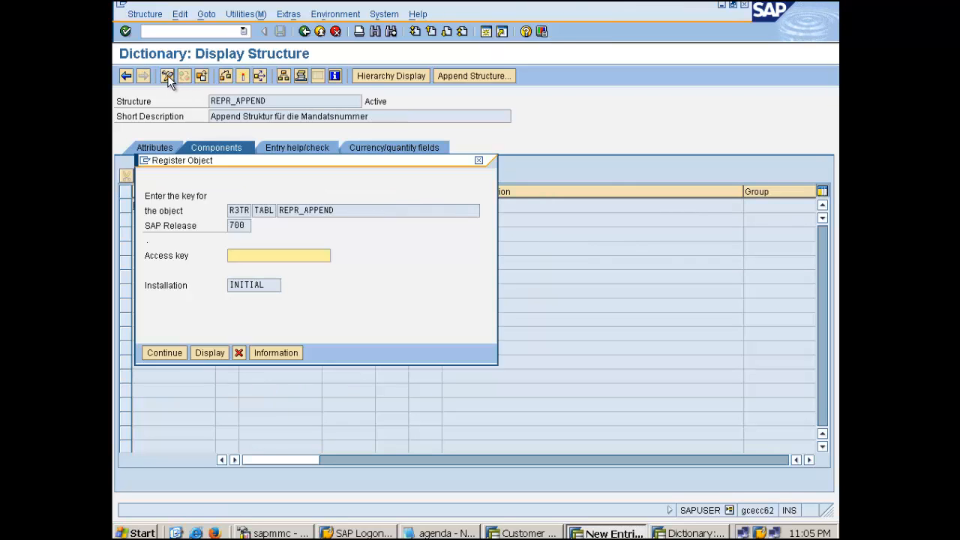
{"action": "left_click", "coordinate": [242, 352]}
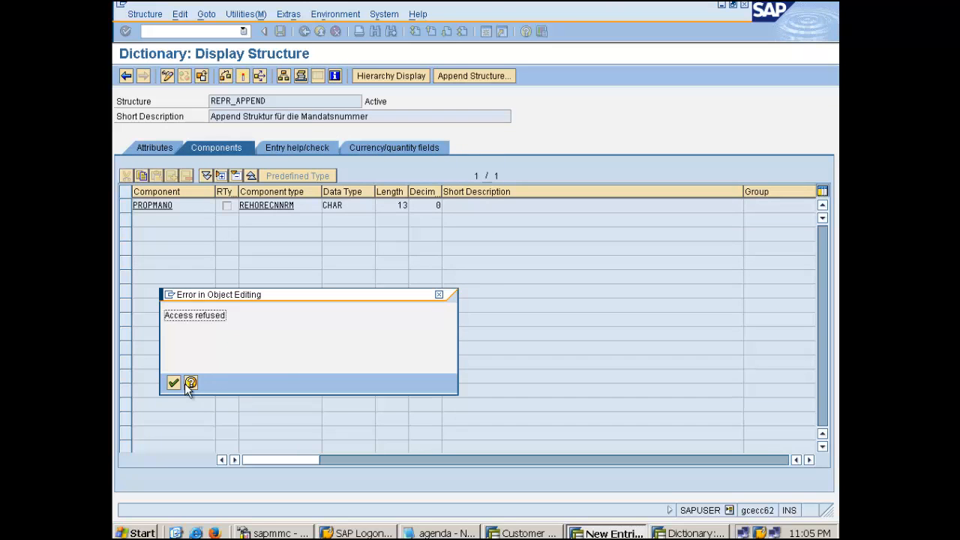
{"action": "left_click", "coordinate": [177, 383]}
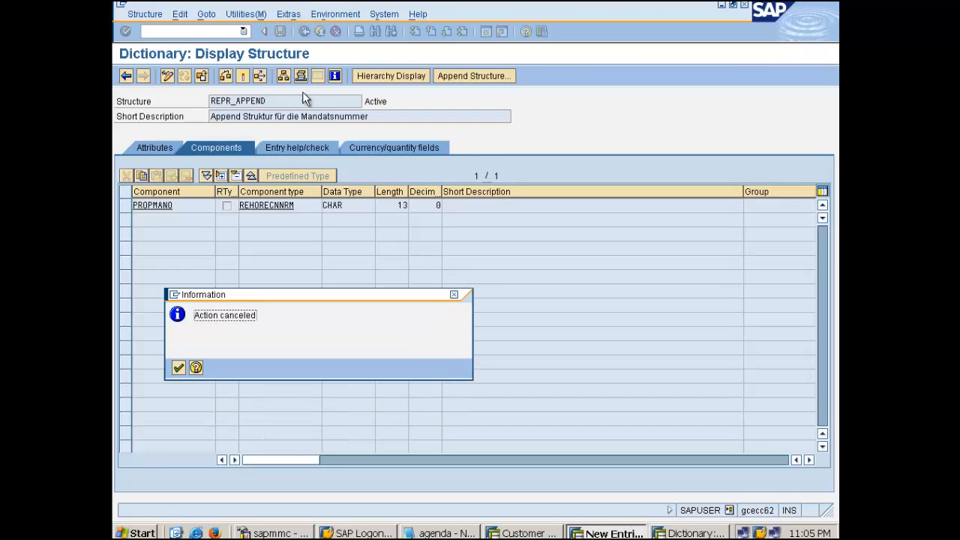
{"action": "left_click", "coordinate": [178, 371]}
{"action": "left_click", "coordinate": [306, 32]}
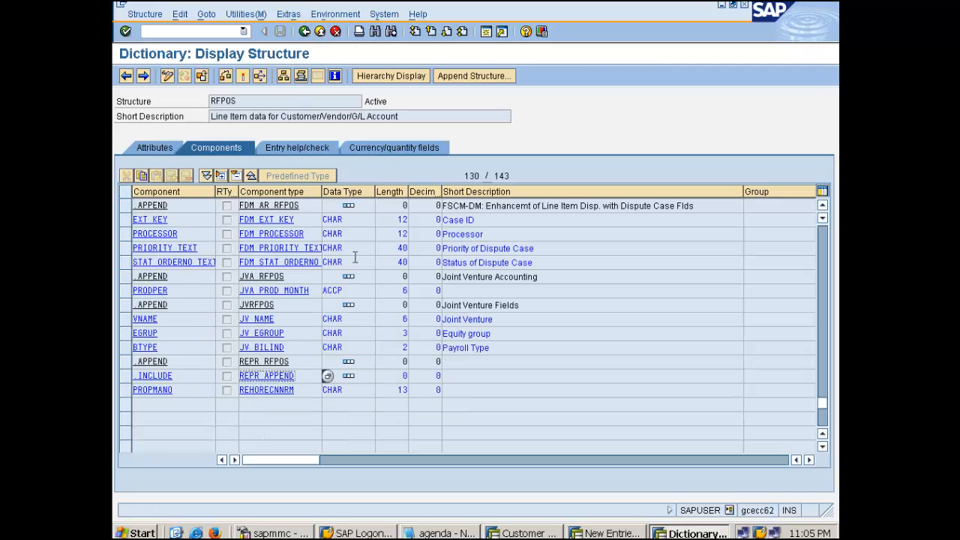
Search the RFPOS component list from its beginning for the string "cii".
{"action": "left_click", "coordinate": [355, 257]}
{"action": "key", "text": "ctrl+Page_Up"}
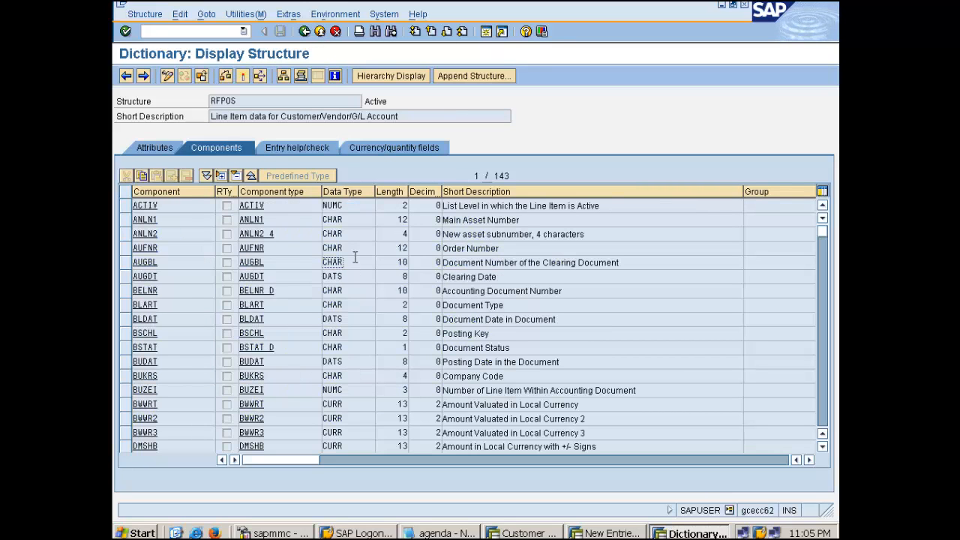
{"action": "key", "text": "ctrl+f"}
{"action": "type", "text": "l"}
{"action": "key", "text": "Return"}
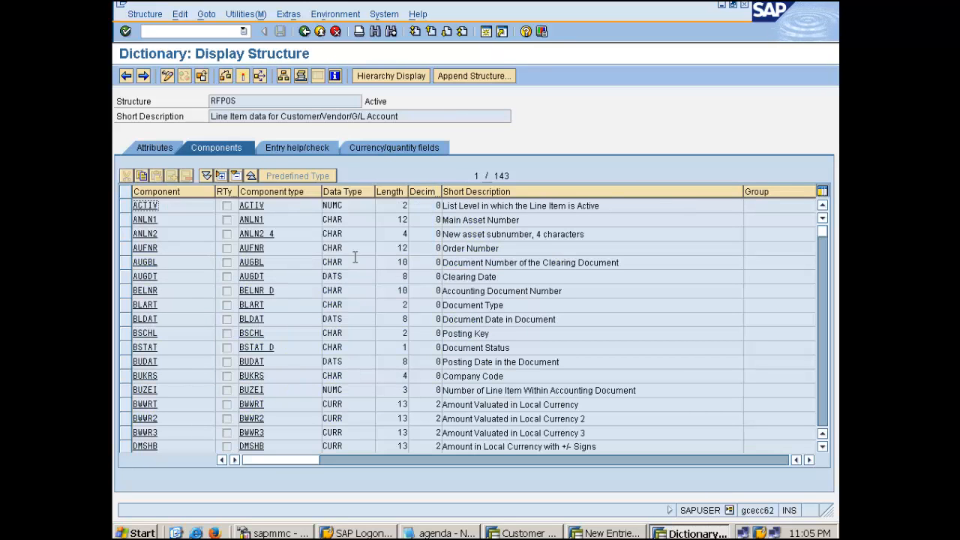
{"action": "key", "text": "ctrl+f"}
{"action": "type", "text": "cii"}
{"action": "key", "text": "Return"}
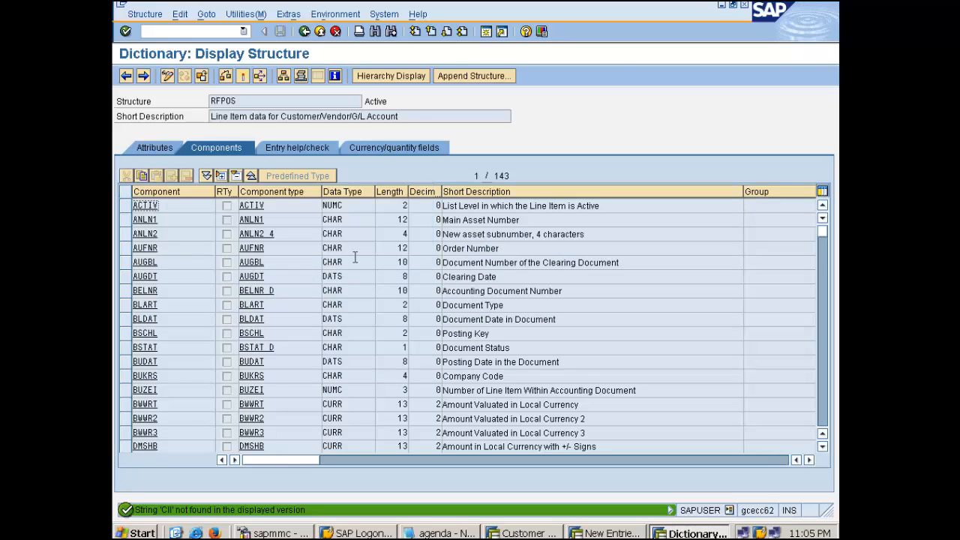
Search the RFPOS component list for "c1_", and examine all its components through to the append structures at the end.
{"action": "key", "text": "ctrl+f"}
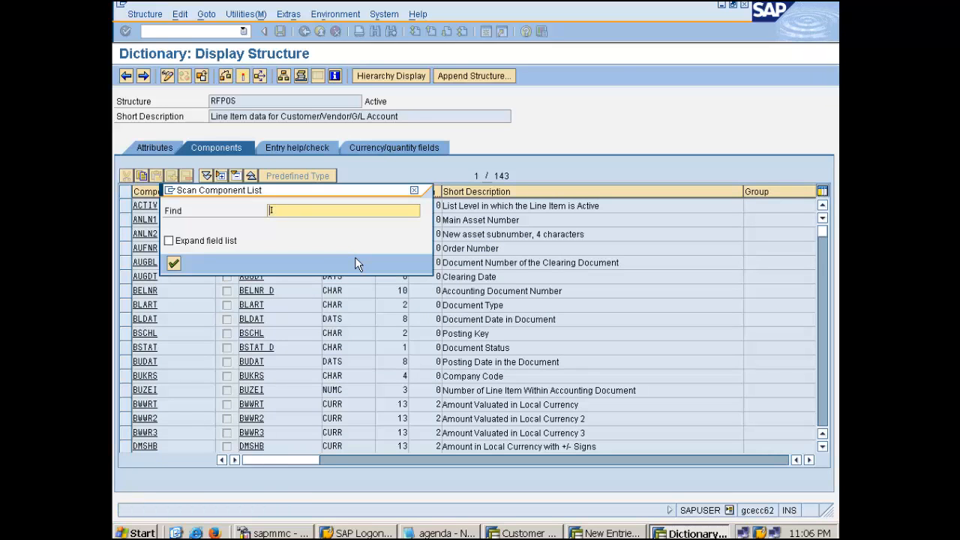
{"action": "type", "text": "c1_"}
{"action": "key", "text": "Return"}
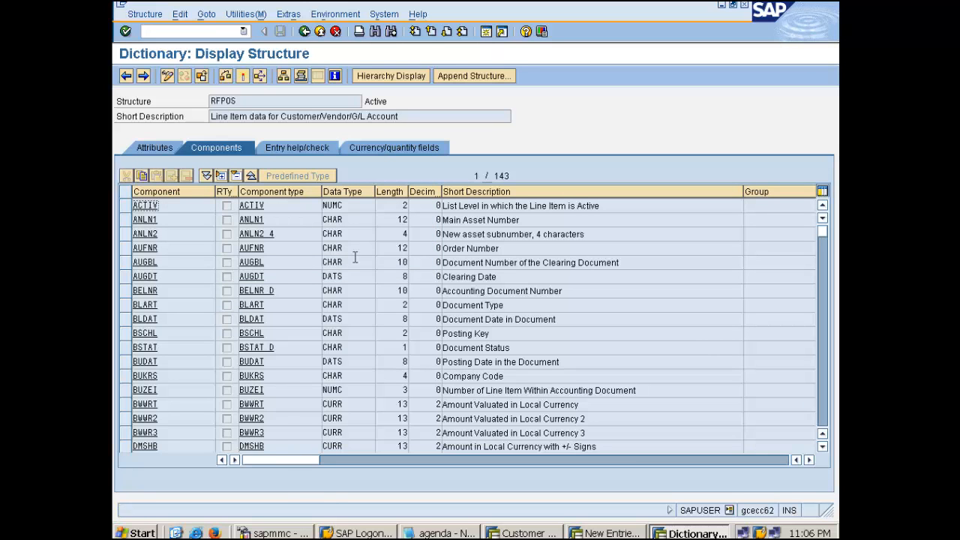
{"action": "scroll", "coordinate": [356, 257], "scroll_direction": "down", "scroll_amount": 7}
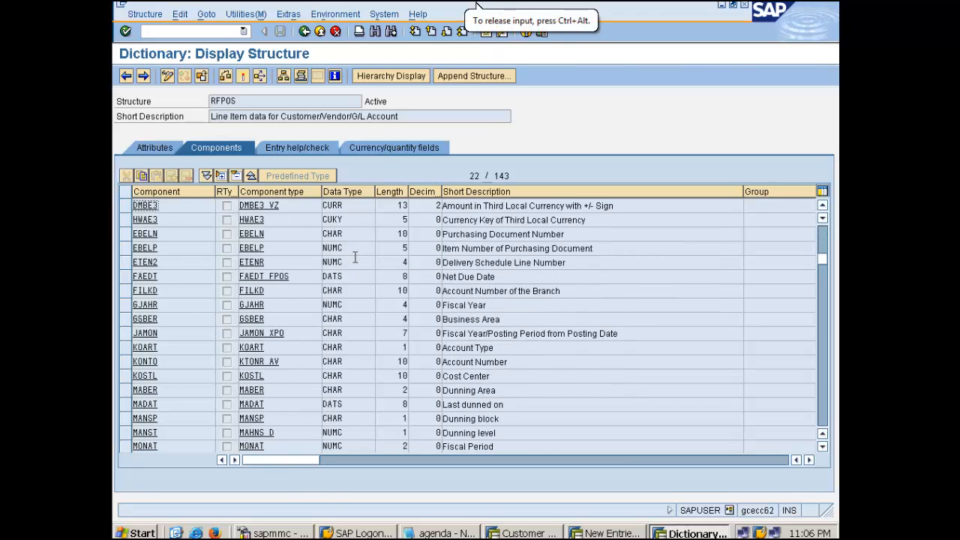
{"action": "scroll", "coordinate": [355, 257], "scroll_direction": "down", "scroll_amount": 5}
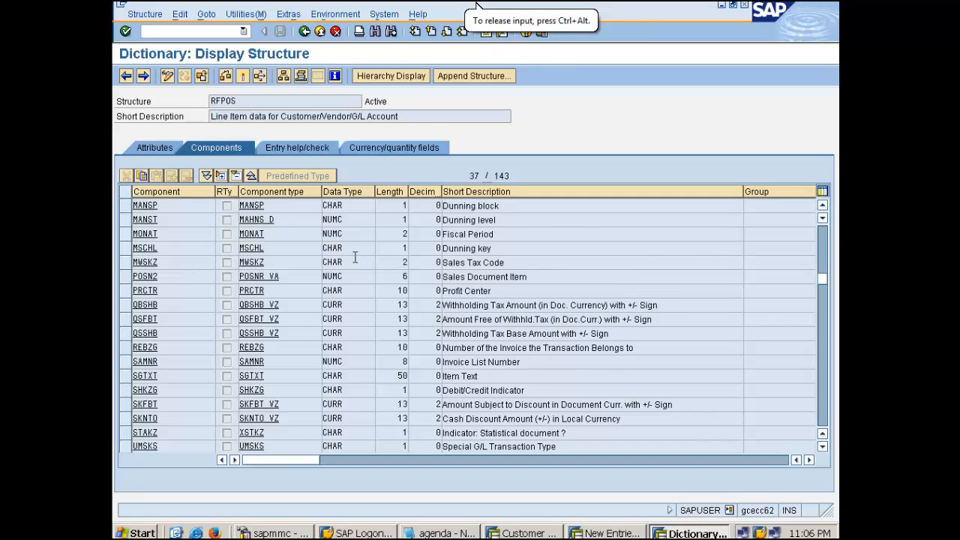
{"action": "scroll", "coordinate": [355, 257], "scroll_direction": "down", "scroll_amount": 6}
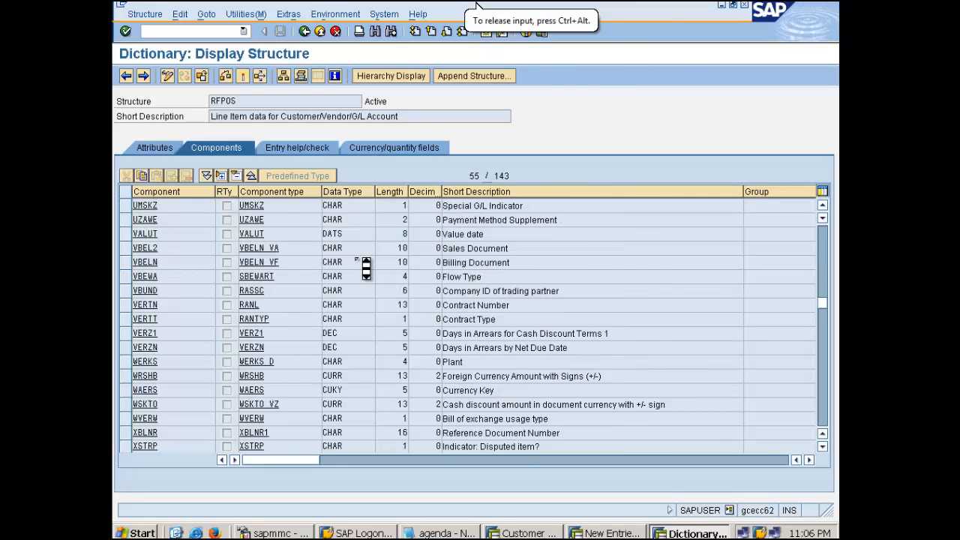
{"action": "scroll", "coordinate": [366, 268], "scroll_direction": "down", "scroll_amount": 7}
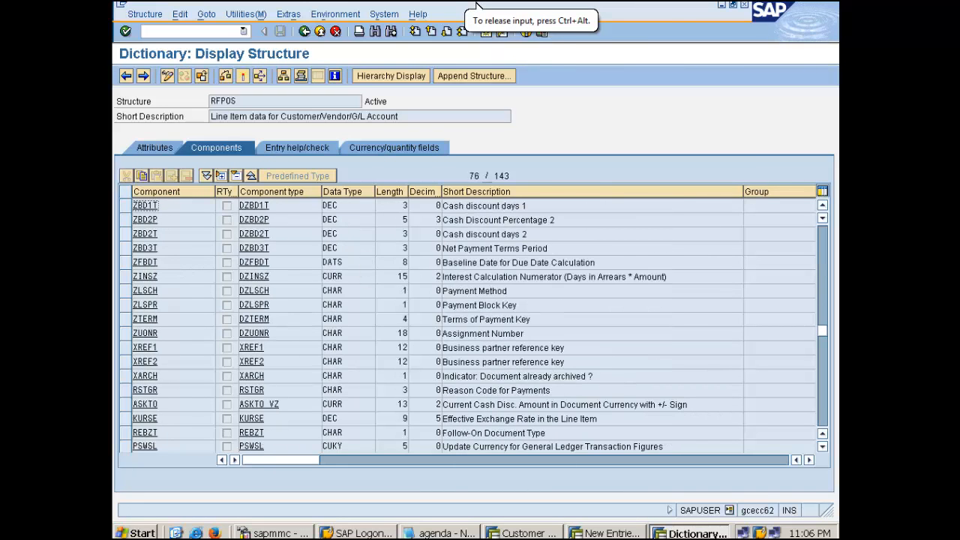
{"action": "scroll", "coordinate": [355, 257], "scroll_direction": "down", "scroll_amount": 4}
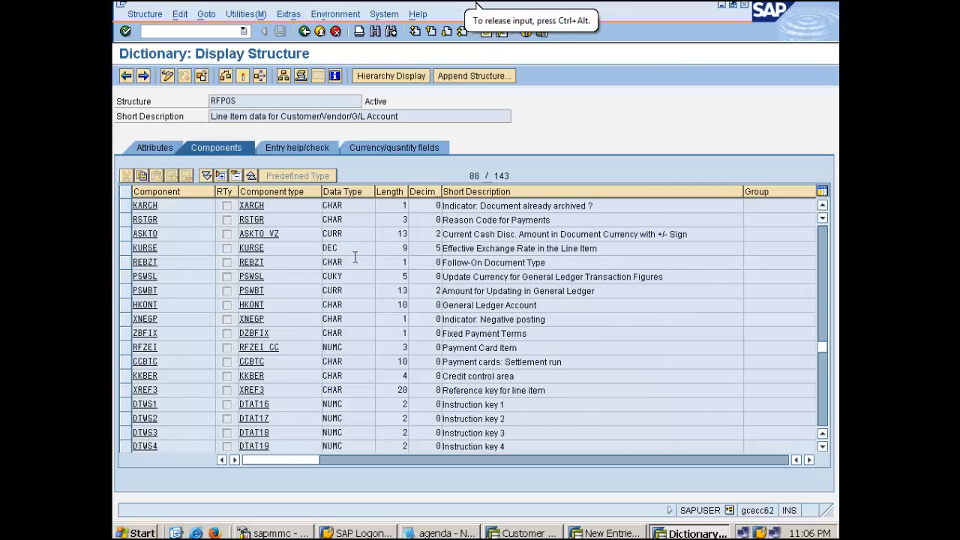
{"action": "scroll", "coordinate": [355, 257], "scroll_direction": "down", "scroll_amount": 5}
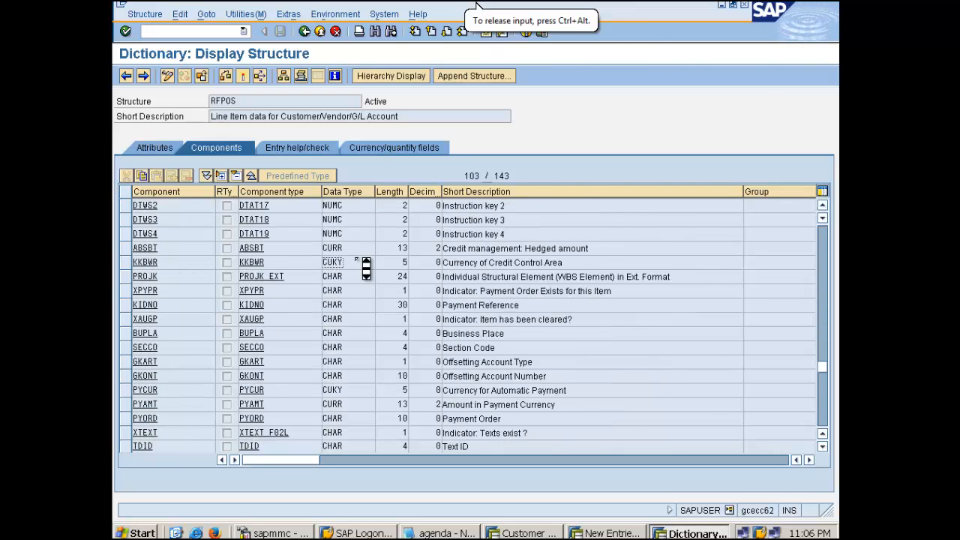
{"action": "scroll", "coordinate": [355, 257], "scroll_direction": "down", "scroll_amount": 5}
{"action": "scroll", "coordinate": [355, 257], "scroll_direction": "down", "scroll_amount": 1}
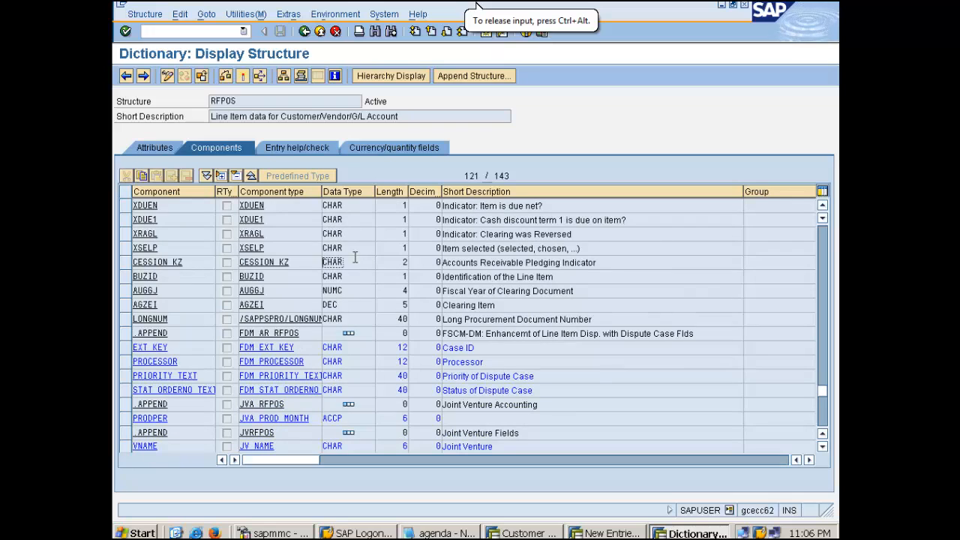
{"action": "scroll", "coordinate": [365, 268], "scroll_direction": "down", "scroll_amount": 1}
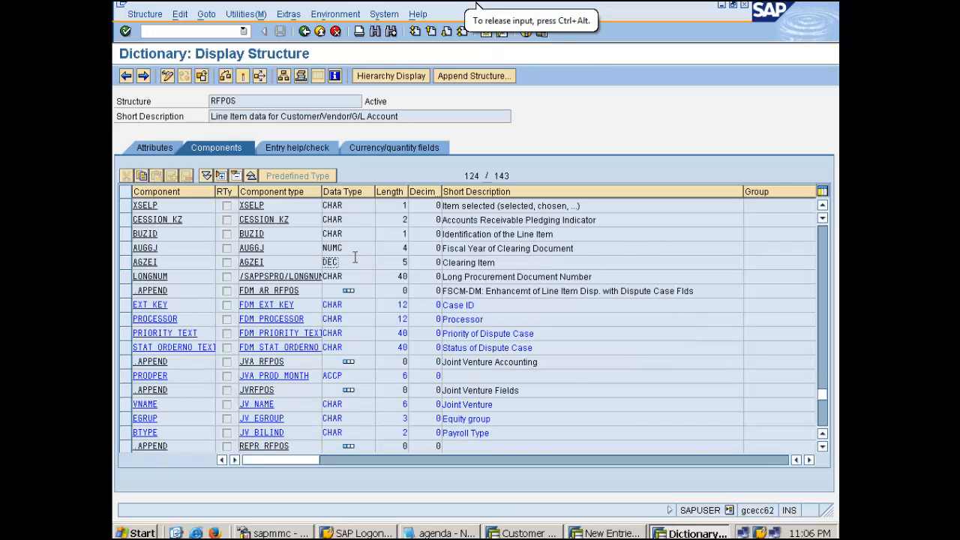
{"action": "scroll", "coordinate": [366, 268], "scroll_direction": "down", "scroll_amount": 2}
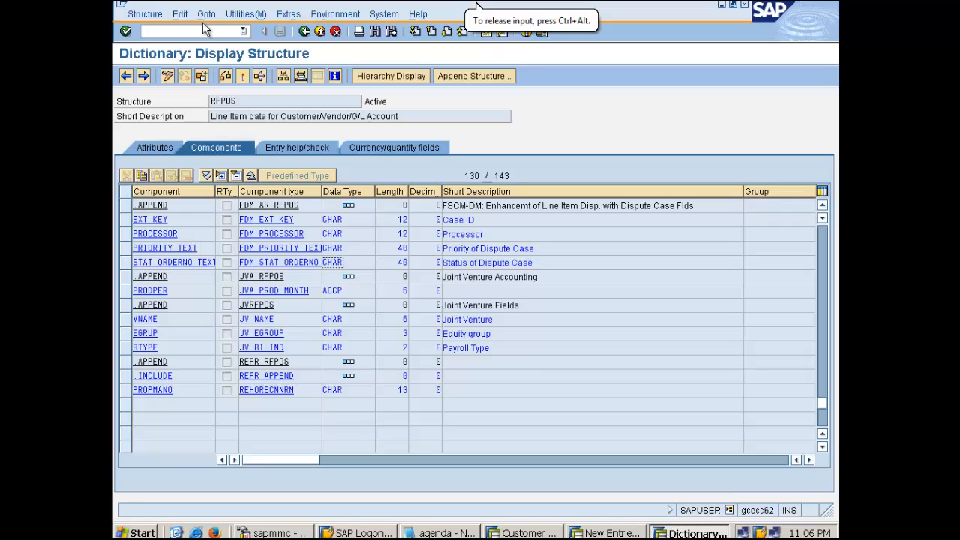
Create an append structure named ZBTE for RFPOS with the short description "BTE test".
{"action": "left_click", "coordinate": [180, 14]}
{"action": "mouse_move", "coordinate": [209, 16]}
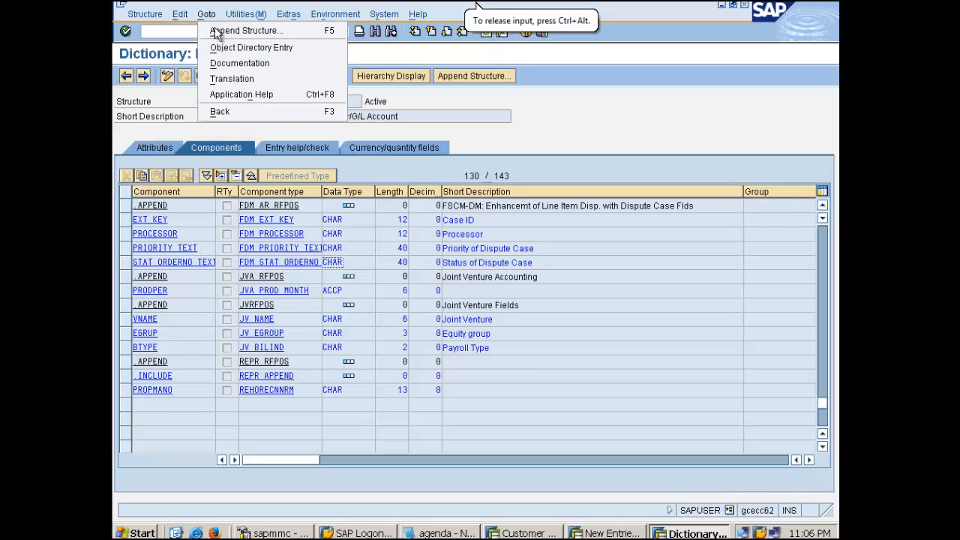
{"action": "left_click", "coordinate": [215, 31]}
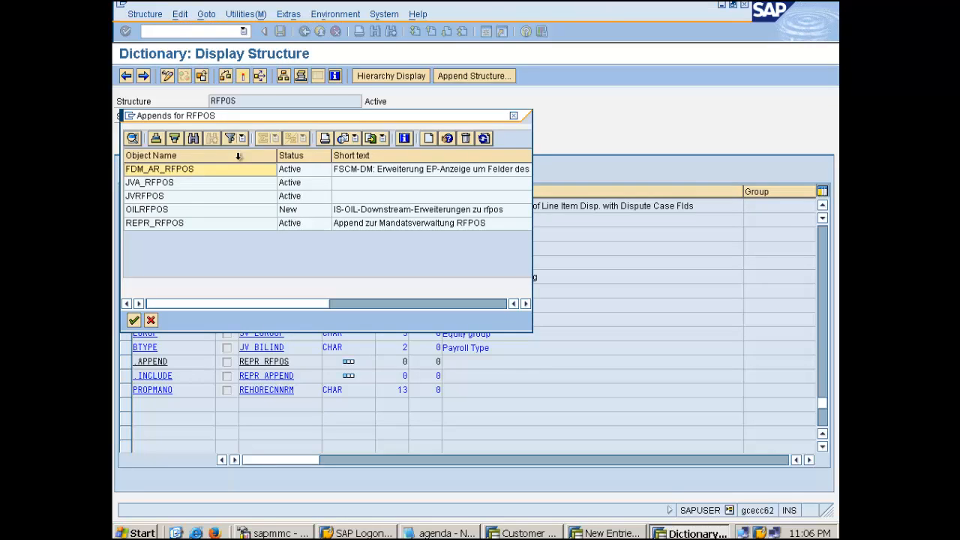
{"action": "left_click", "coordinate": [428, 138]}
{"action": "type", "text": "zbte"}
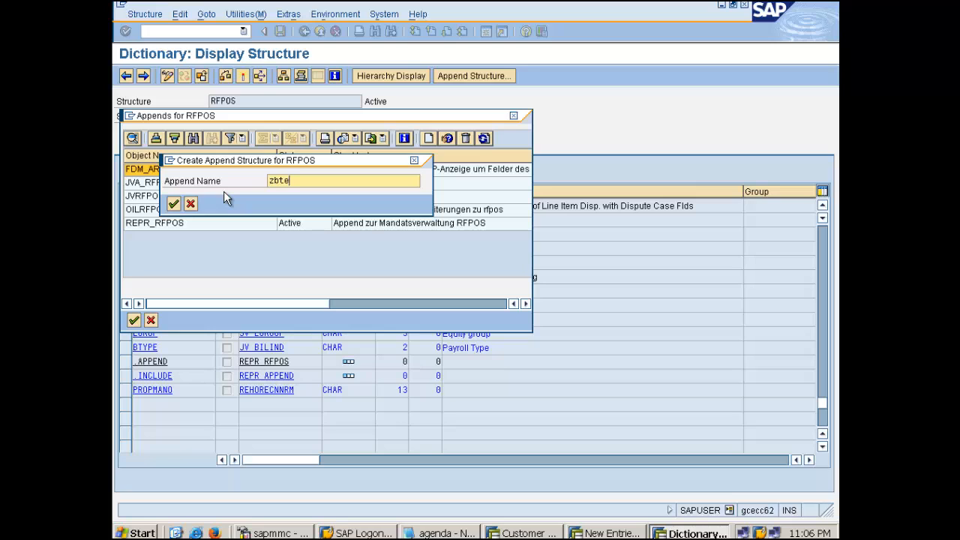
{"action": "key", "text": "Return"}
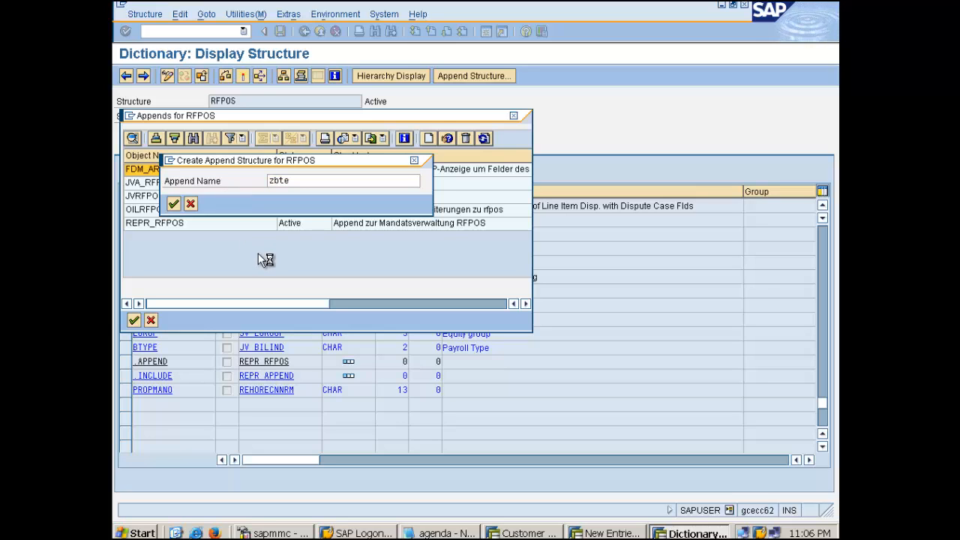
{"action": "left_click", "coordinate": [234, 116]}
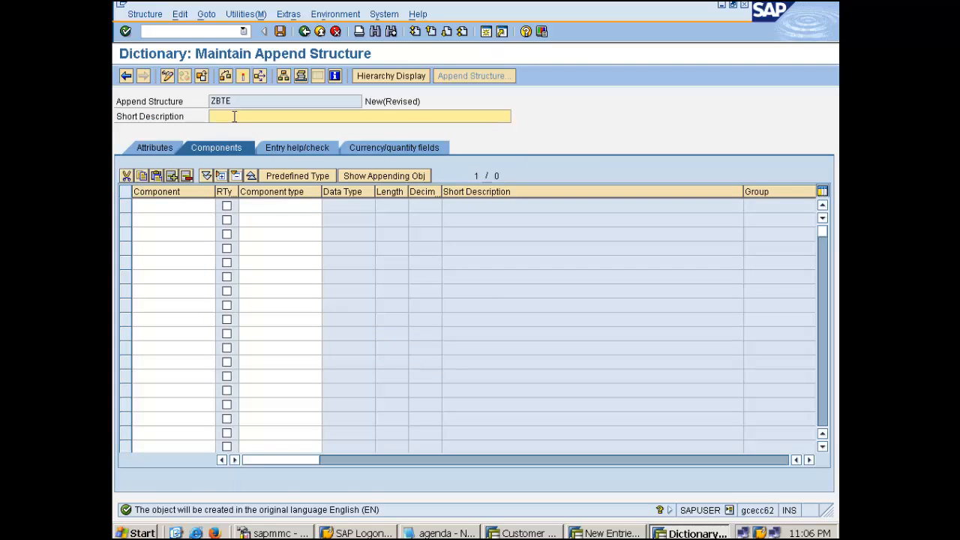
{"action": "type", "text": "BTE test"}
Add the component ZSHKZG to the append structure with component type CHAR2.
{"action": "left_click", "coordinate": [157, 204]}
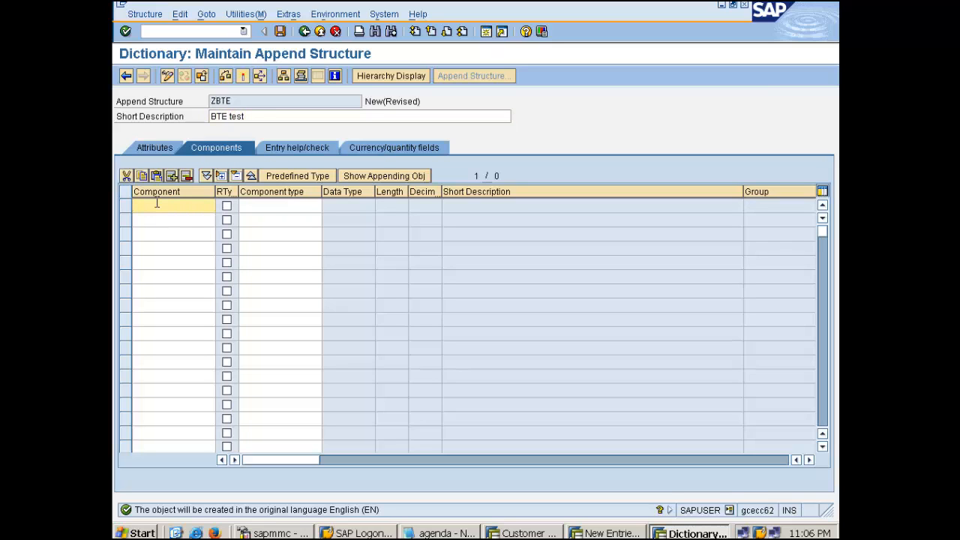
{"action": "type", "text": "zshkzq"}
{"action": "key", "text": "Tab"}
{"action": "type", "text": "c"}
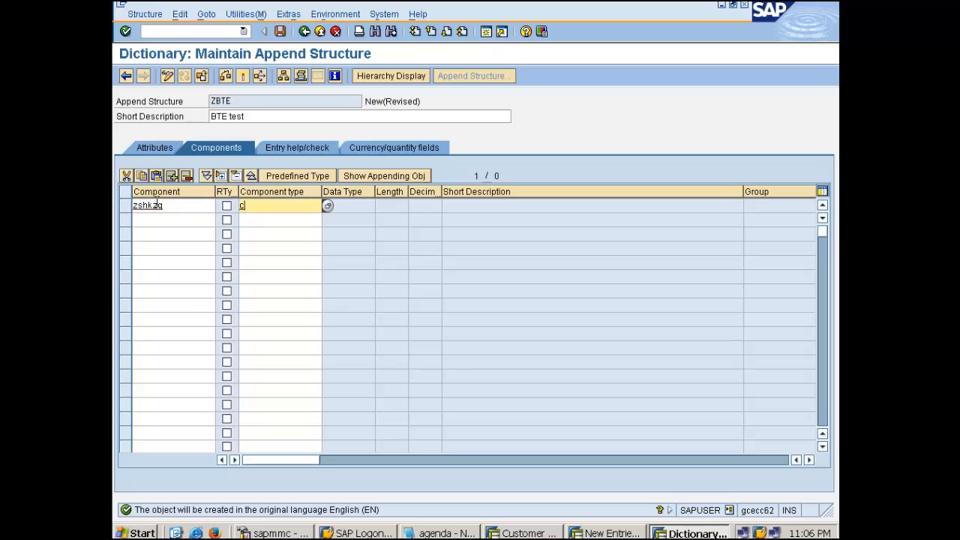
{"action": "type", "text": "har2"}
{"action": "key", "text": "Return"}
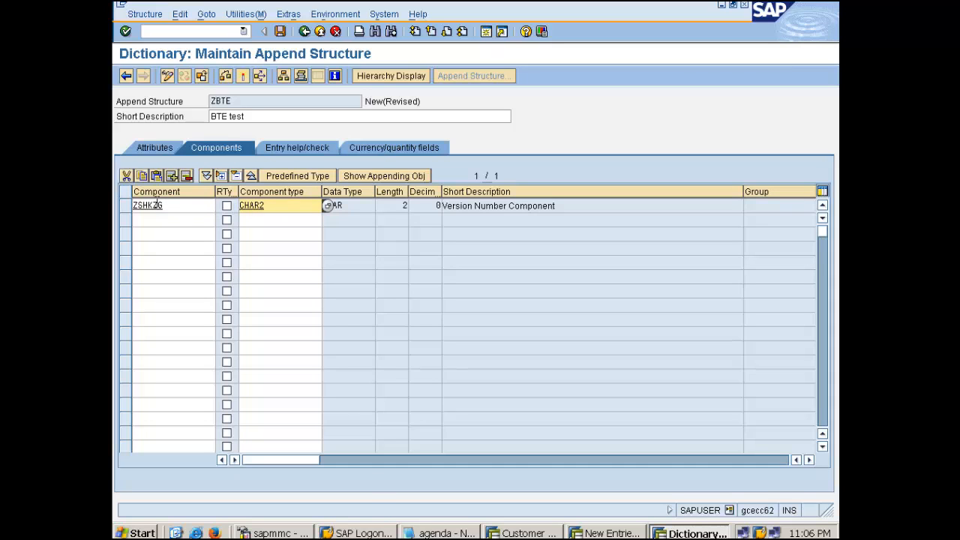
Replace the component type of ZSHKZG with the predefined data type CHAR, length 2, and the short description "CR/DR".
{"action": "left_click", "coordinate": [281, 178]}
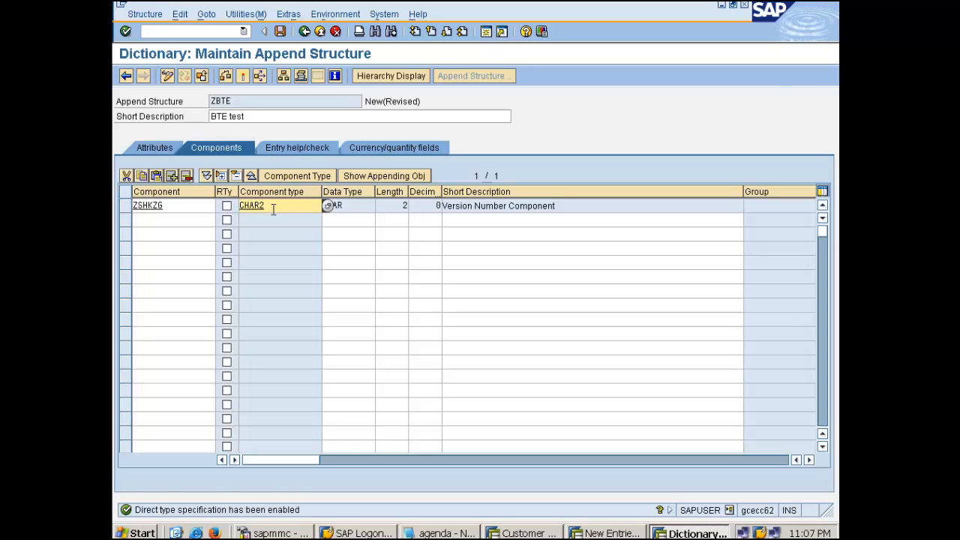
{"action": "left_click_drag", "start_coordinate": [274, 210], "coordinate": [201, 201]}
{"action": "key", "text": "Delete"}
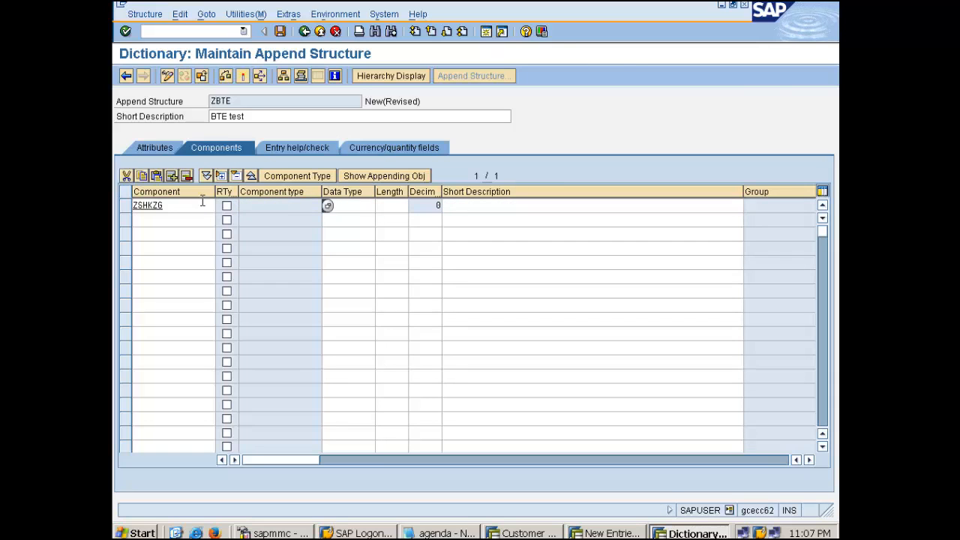
{"action": "left_click", "coordinate": [350, 205]}
{"action": "type", "text": "char"}
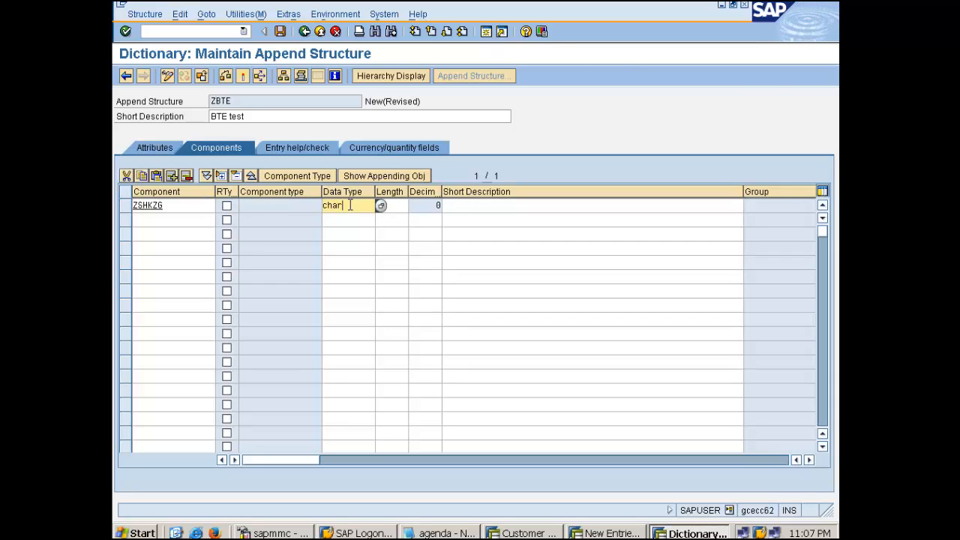
{"action": "key", "text": "Tab"}
{"action": "key", "text": "Tab"}
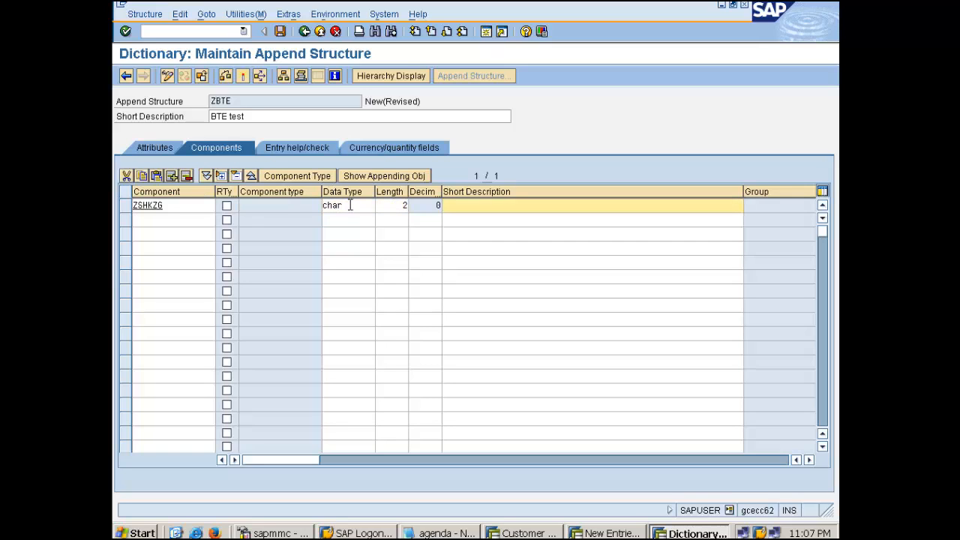
{"action": "type", "text": "Credi"}
{"action": "type", "text": "/DR"}
{"action": "key", "text": "Return"}
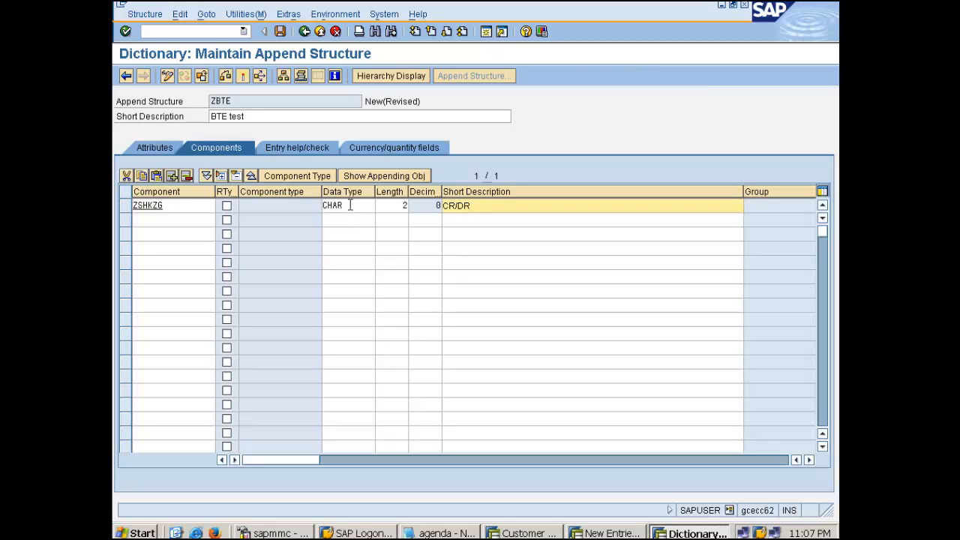
Save the append structure ZBTE and assign it to the proposed workbench request.
{"action": "left_click", "coordinate": [278, 31]}
{"action": "left_click", "coordinate": [203, 292]}
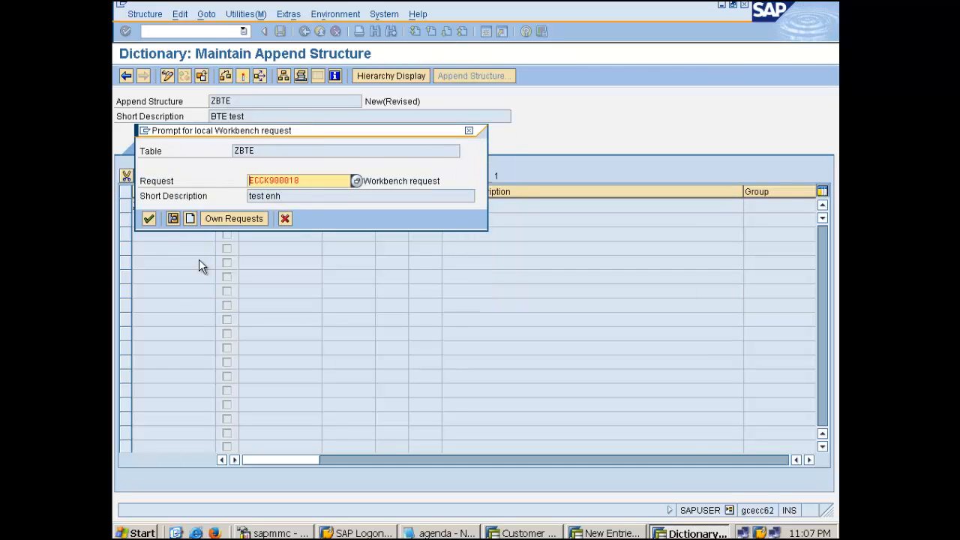
{"action": "left_click", "coordinate": [149, 221]}
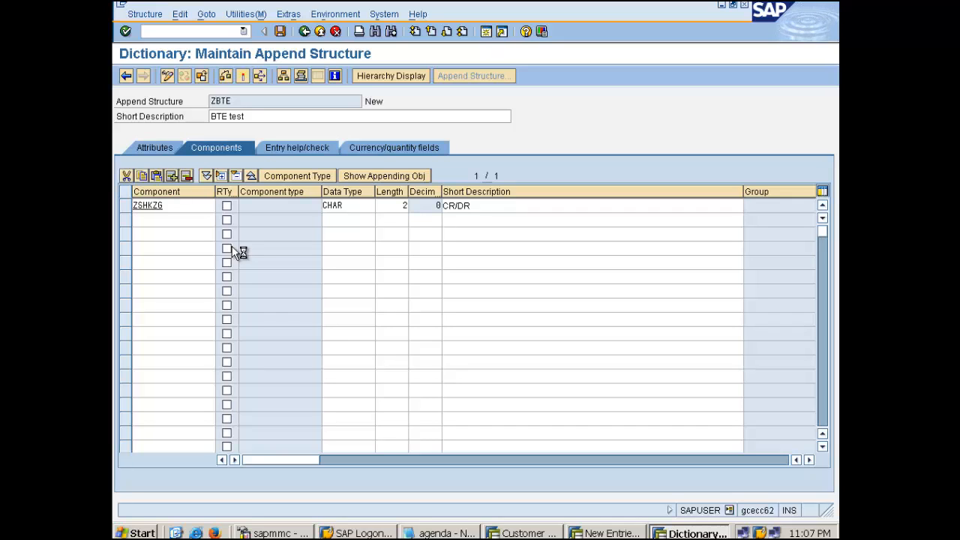
{"action": "mouse_move", "coordinate": [449, 9]}
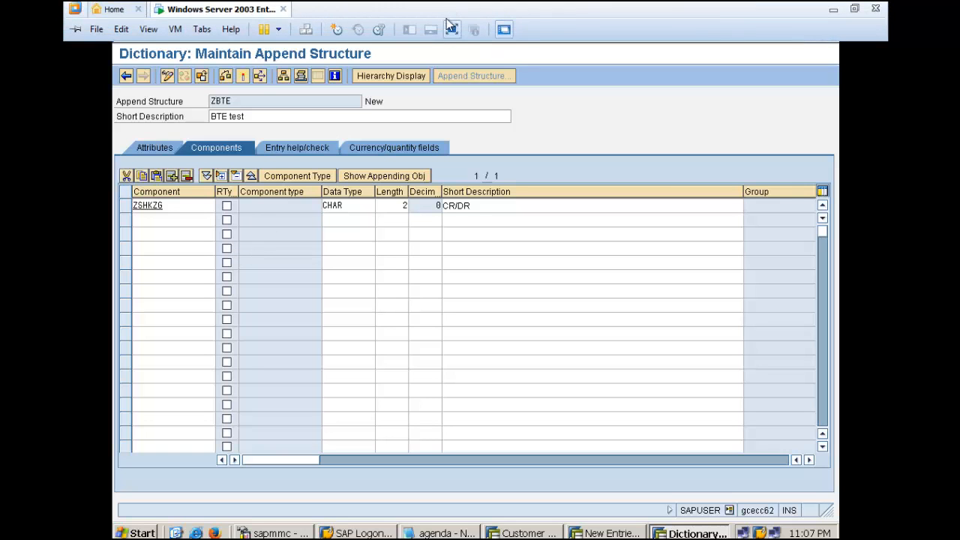
{"action": "left_click", "coordinate": [450, 30]}
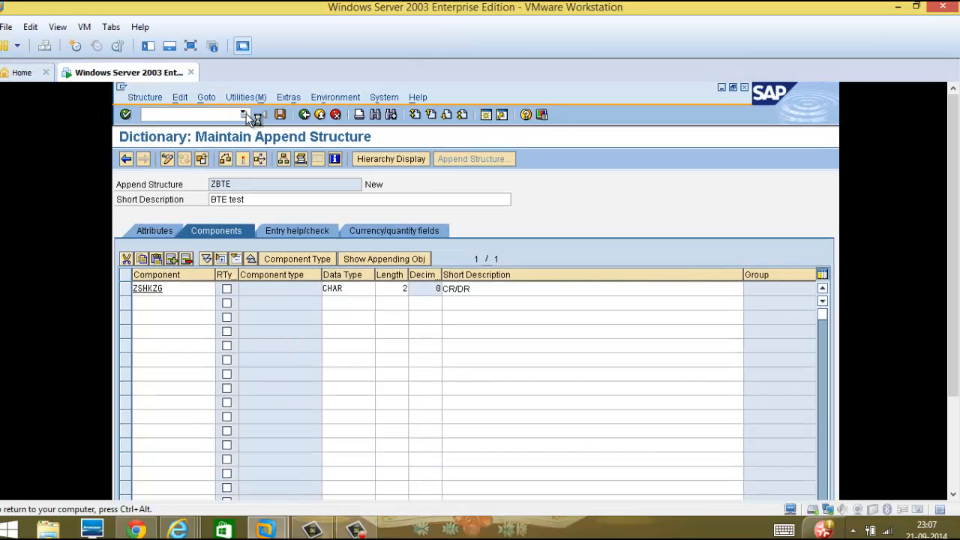
{"action": "left_click", "coordinate": [355, 528]}
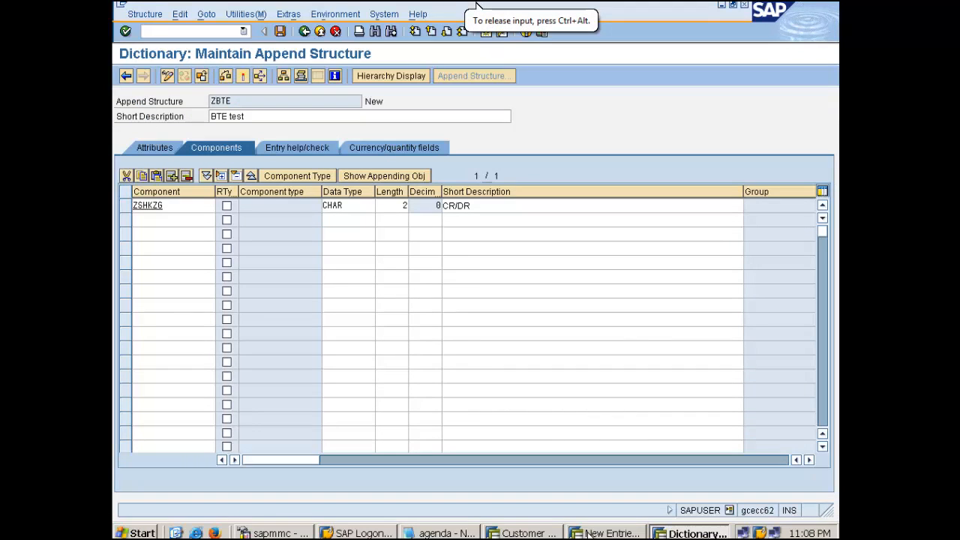
Go to the session with the new event entries, open transaction BERP in a new session, and list all process interfaces.
{"action": "left_click", "coordinate": [604, 533]}
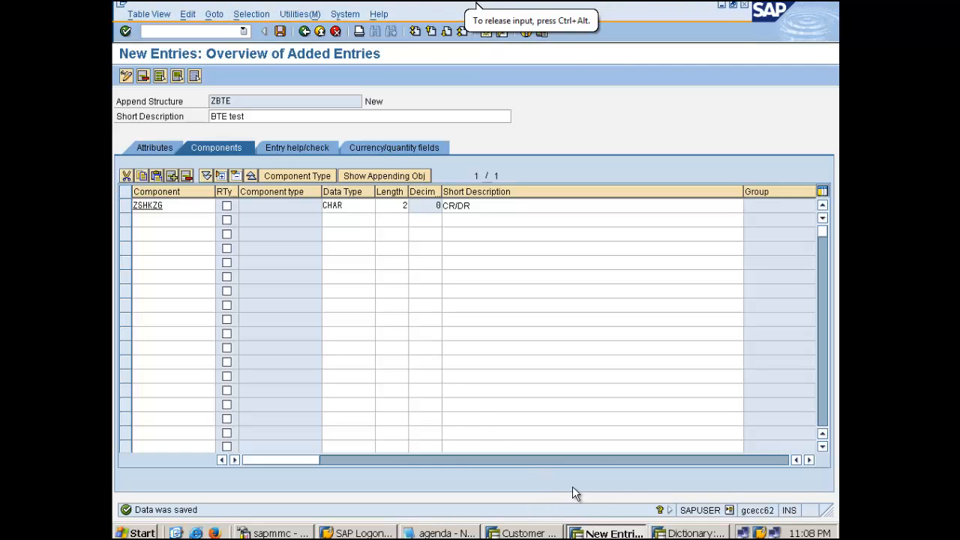
{"action": "left_click", "coordinate": [690, 533]}
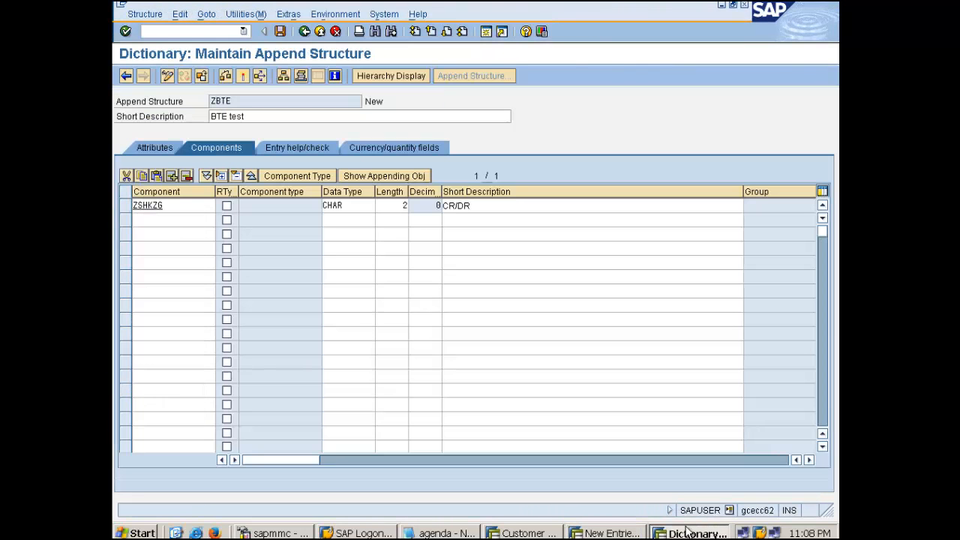
{"action": "left_click", "coordinate": [602, 530]}
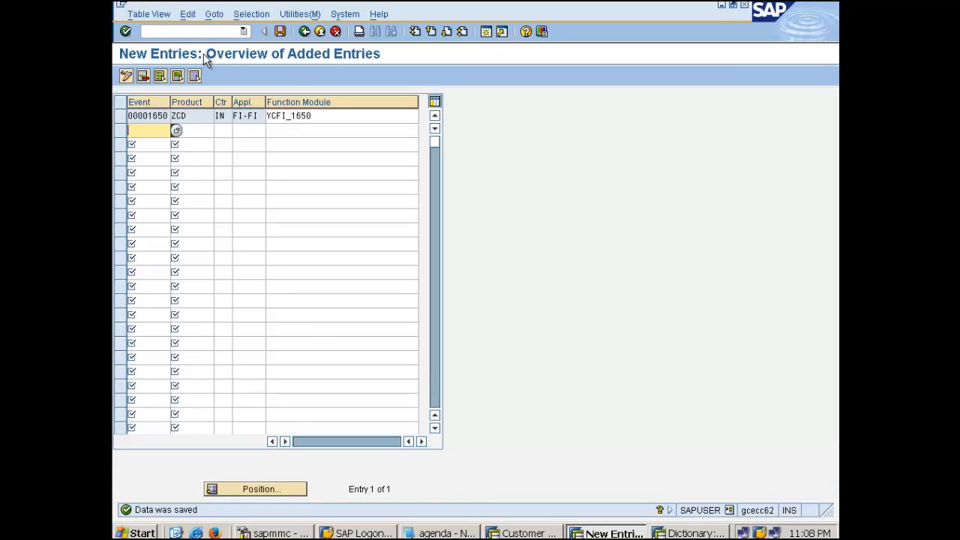
{"action": "left_click", "coordinate": [189, 32]}
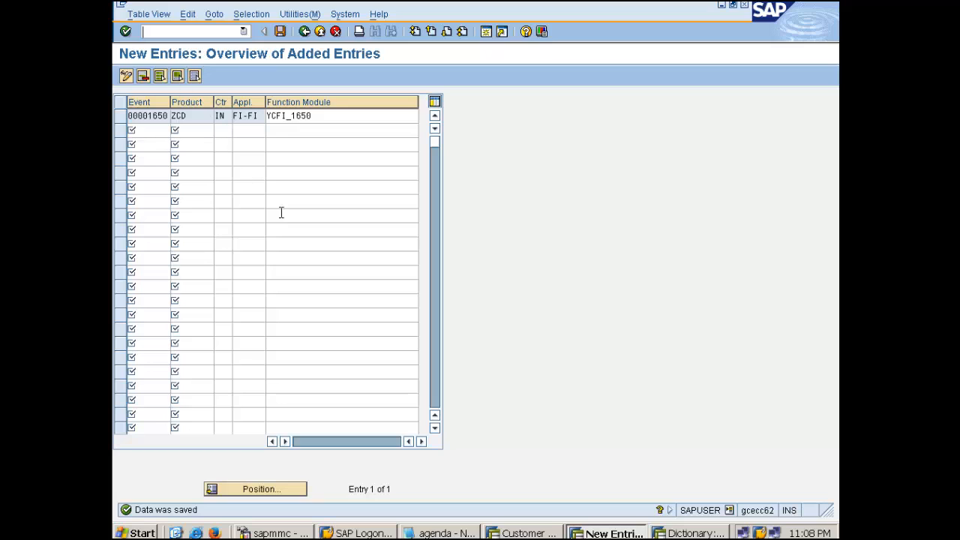
{"action": "type", "text": "/ose"}
{"action": "type", "text": "ber"}
{"action": "type", "text": "p"}
{"action": "key", "text": "Return"}
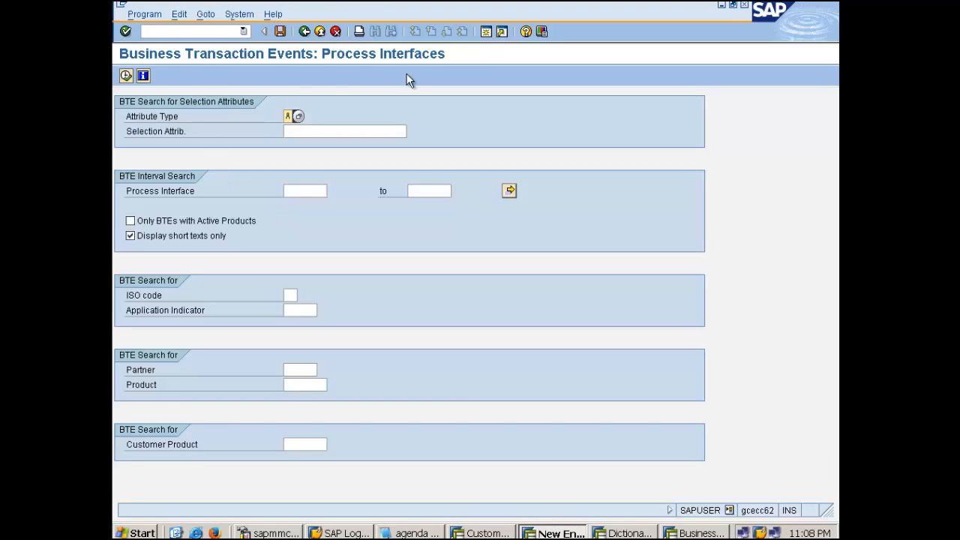
{"action": "left_click", "coordinate": [130, 78]}
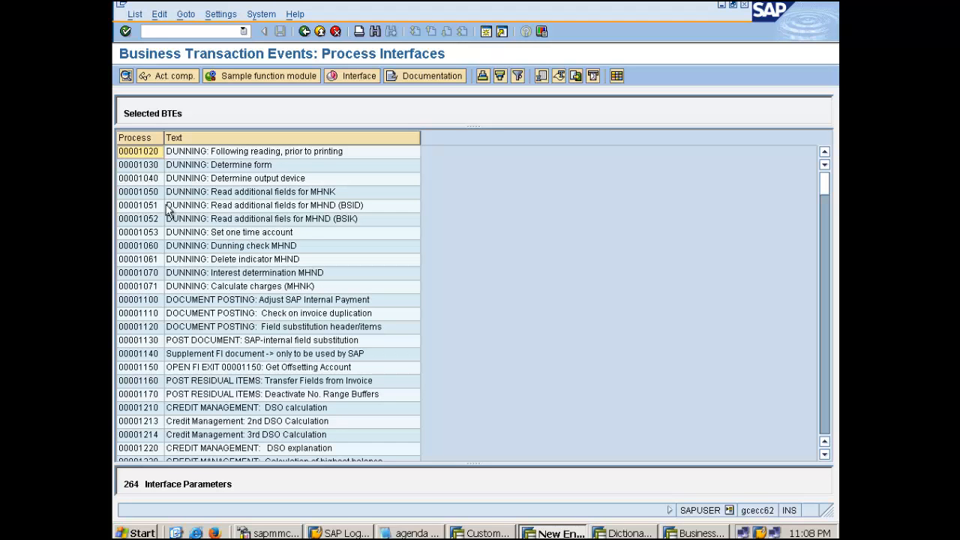
Look through the process interfaces, open the sample function module of process 00001020, and return to the process interface selection.
{"action": "scroll", "coordinate": [227, 270], "scroll_direction": "down", "scroll_amount": 6}
{"action": "left_click", "coordinate": [226, 264]}
{"action": "scroll", "coordinate": [225, 265], "scroll_direction": "down", "scroll_amount": 4}
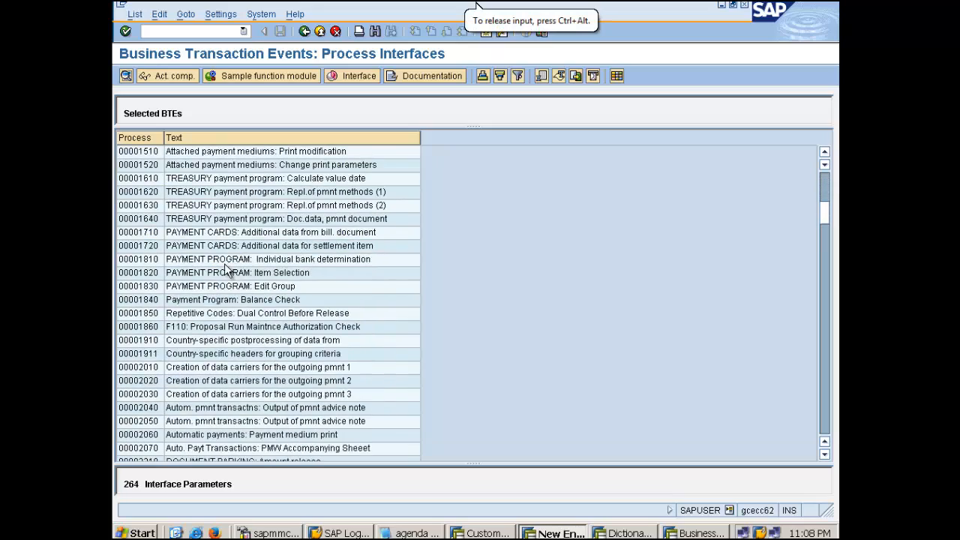
{"action": "scroll", "coordinate": [227, 268], "scroll_direction": "up", "scroll_amount": 3}
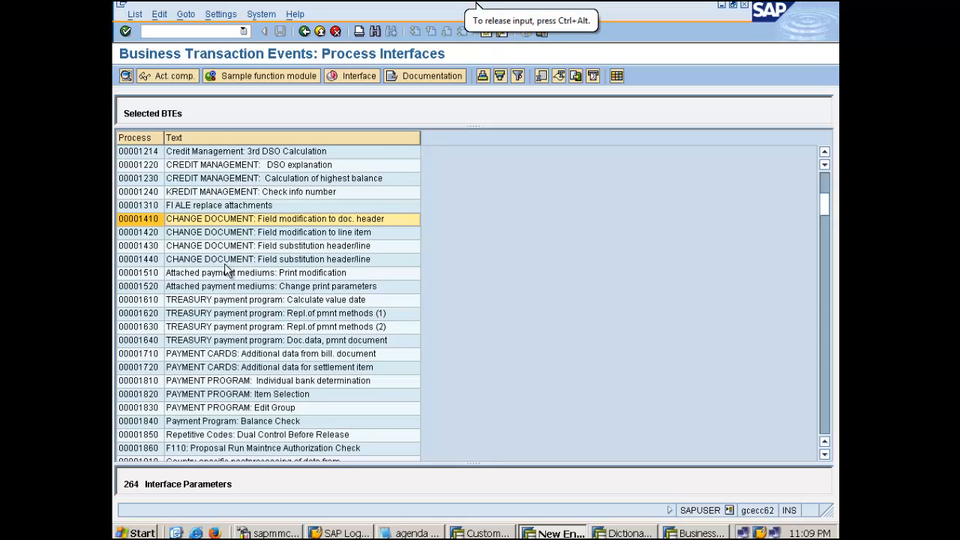
{"action": "scroll", "coordinate": [235, 274], "scroll_direction": "up", "scroll_amount": 7}
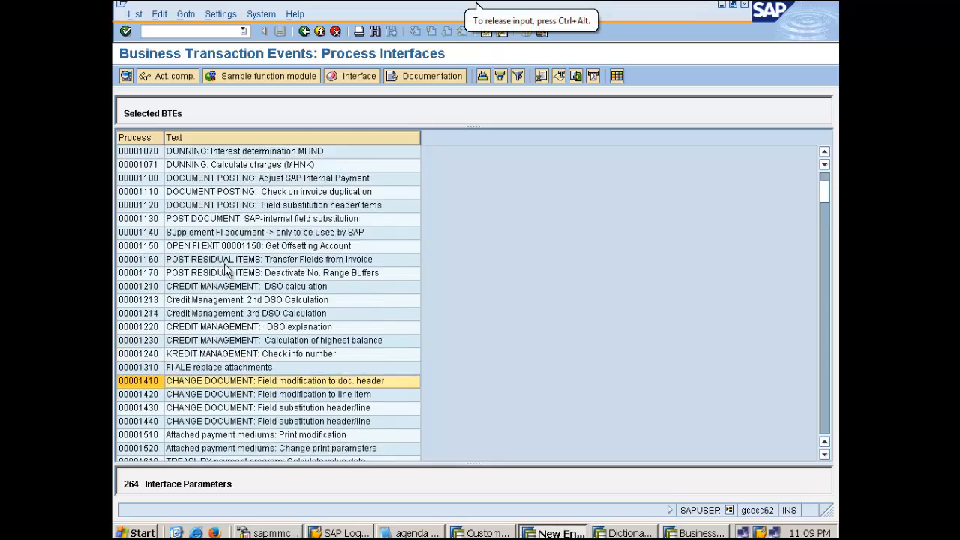
{"action": "left_click", "coordinate": [210, 153]}
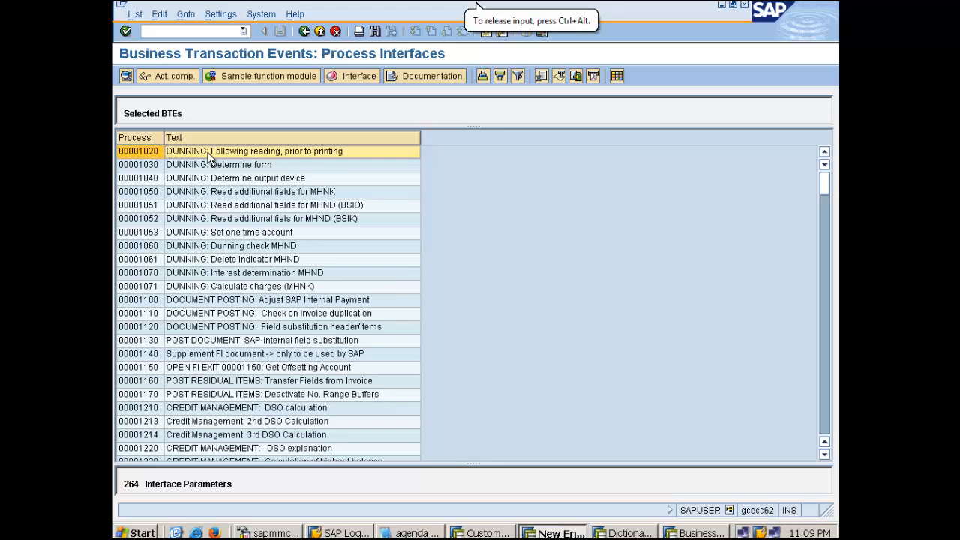
{"action": "left_click", "coordinate": [260, 77]}
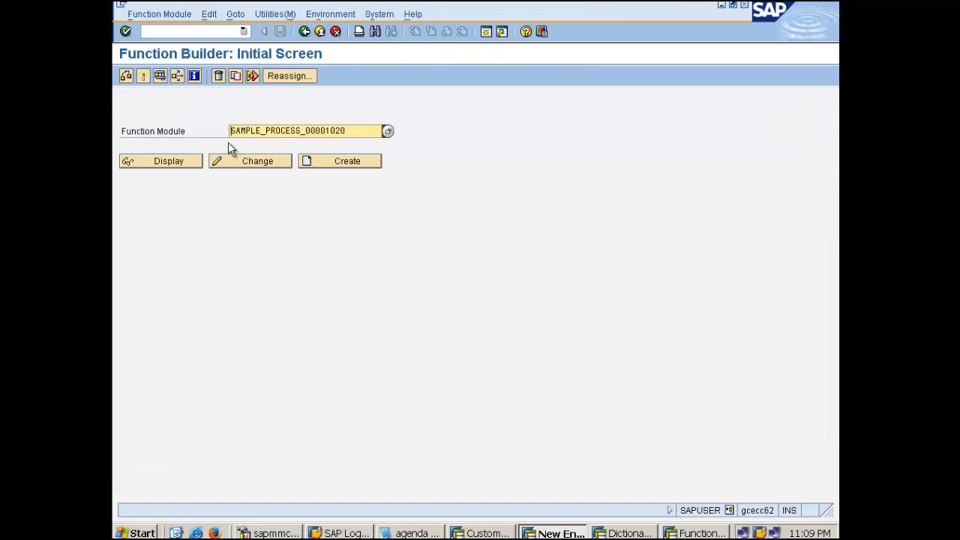
{"action": "left_click_drag", "start_coordinate": [348, 133], "coordinate": [154, 132]}
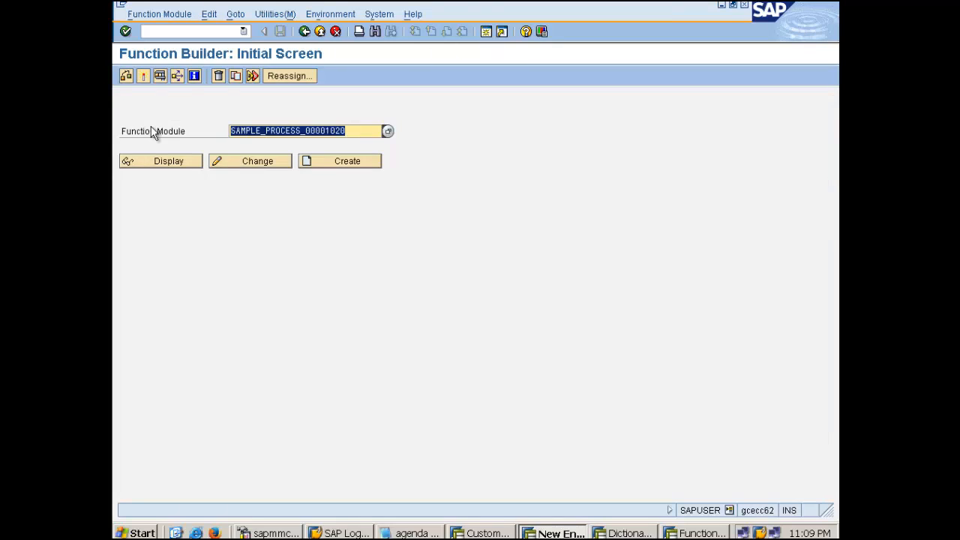
{"action": "left_click", "coordinate": [318, 33]}
{"action": "left_click", "coordinate": [319, 33]}
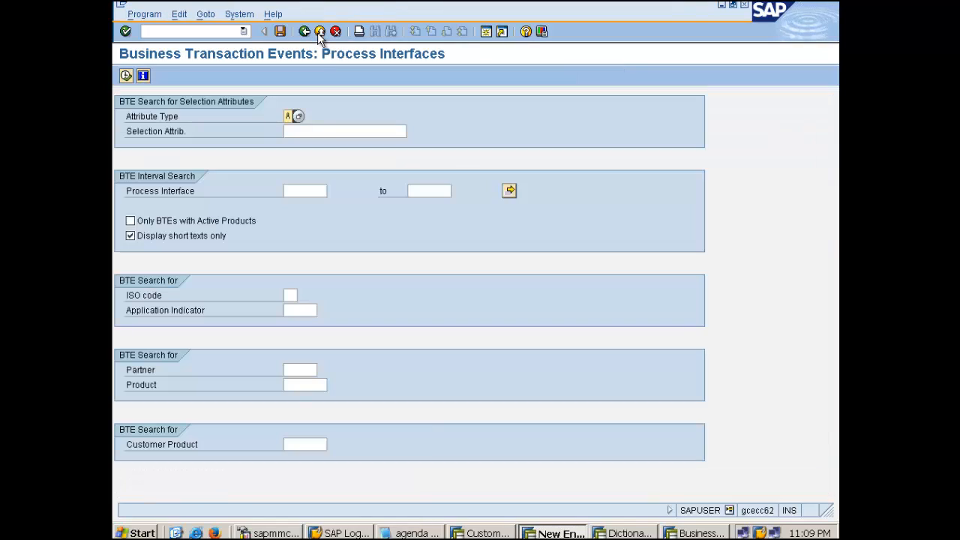
List the process interfaces again, display the source code of process 00001020's sample function module, and try to switch it to change mode.
{"action": "left_click", "coordinate": [126, 76]}
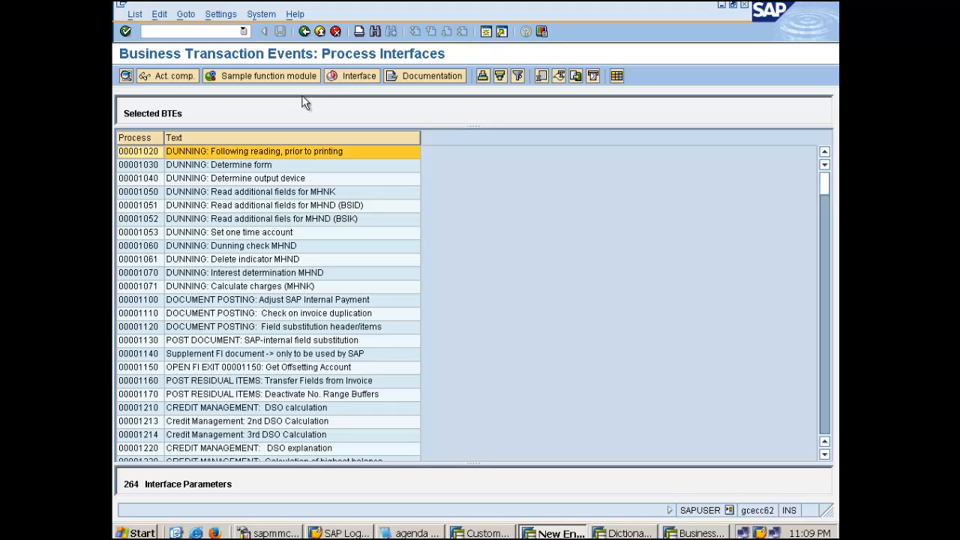
{"action": "left_click", "coordinate": [288, 75]}
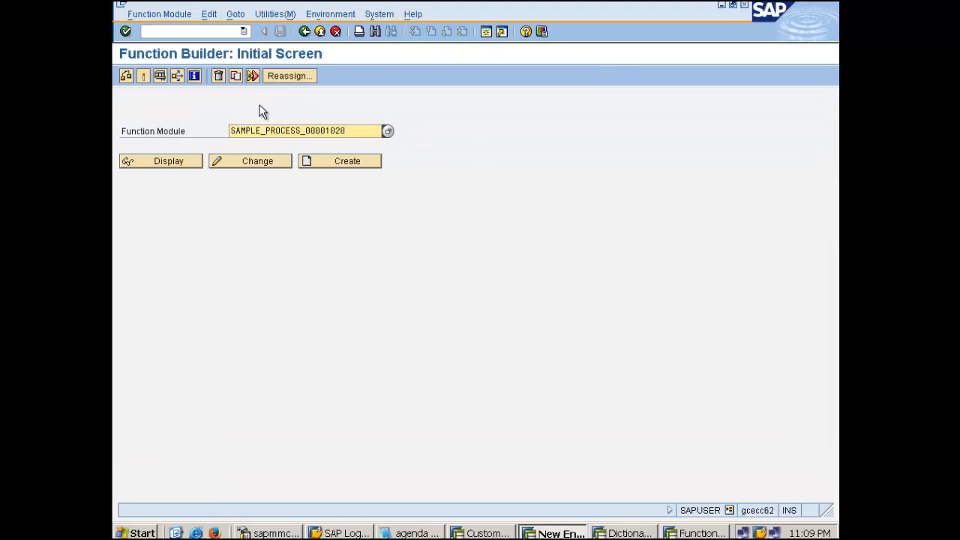
{"action": "left_click", "coordinate": [184, 163]}
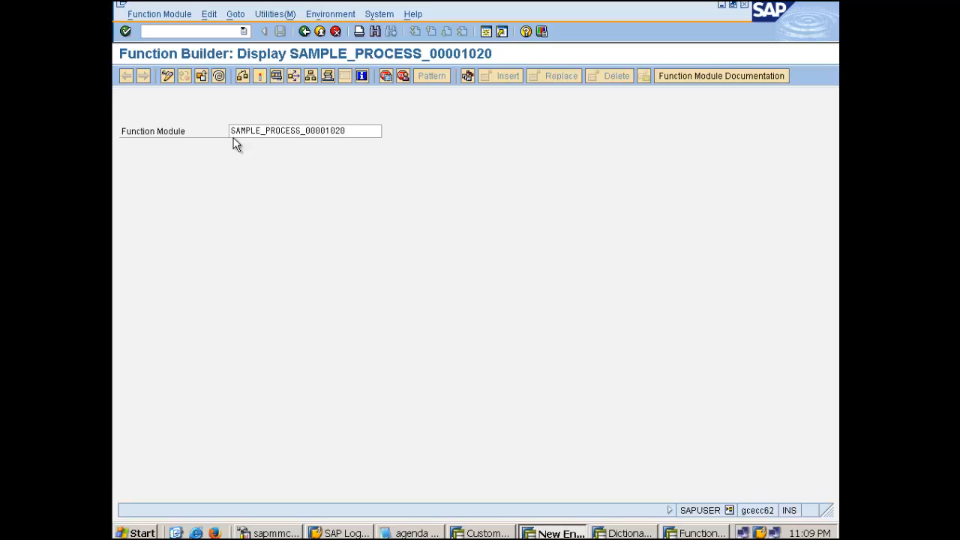
{"action": "left_click", "coordinate": [166, 75]}
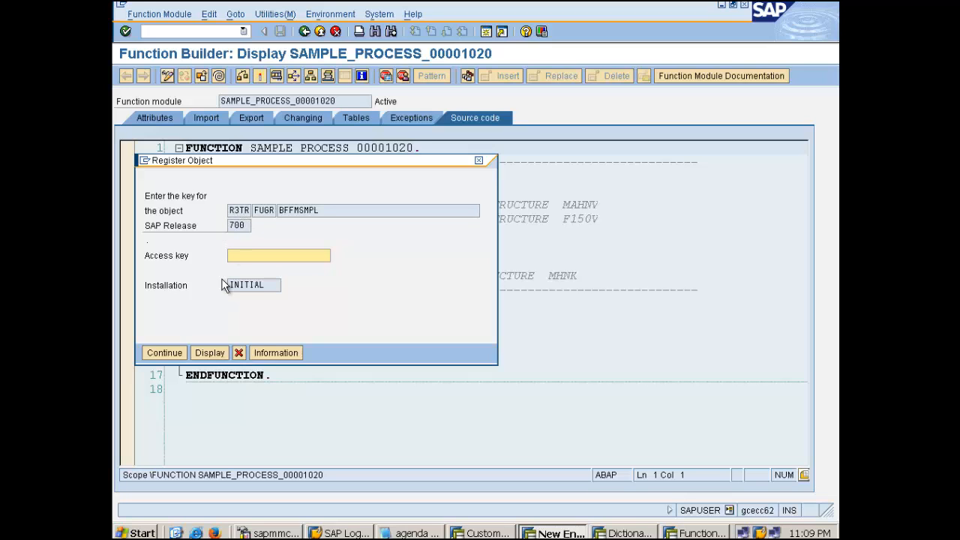
{"action": "left_click", "coordinate": [238, 352]}
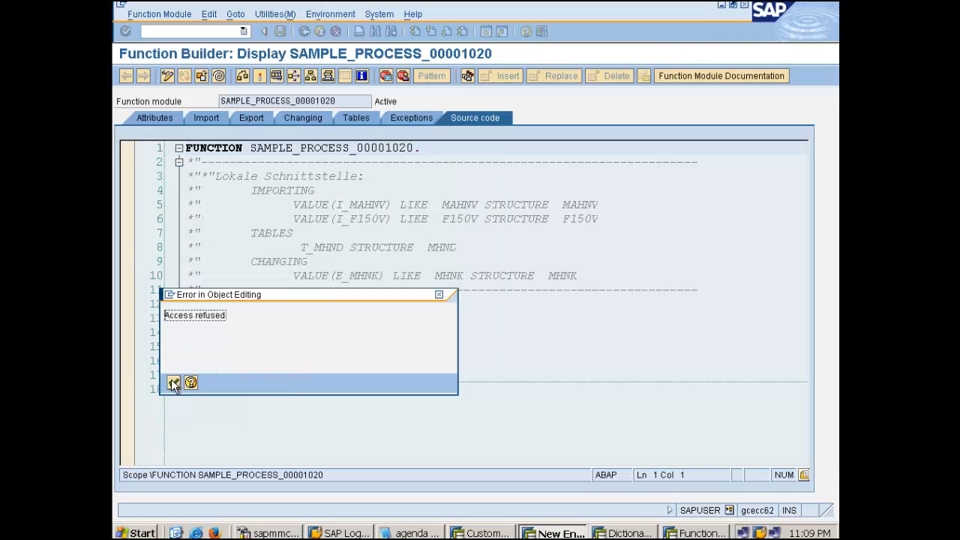
{"action": "left_click", "coordinate": [173, 382]}
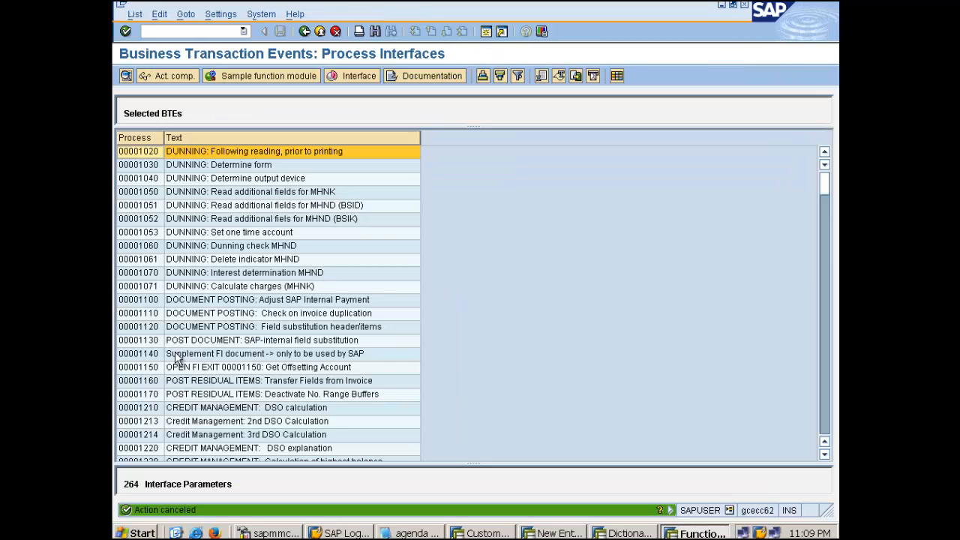
Go to the session with the new event entries and check the function module name assigned to event 00001650.
{"action": "left_click", "coordinate": [536, 529]}
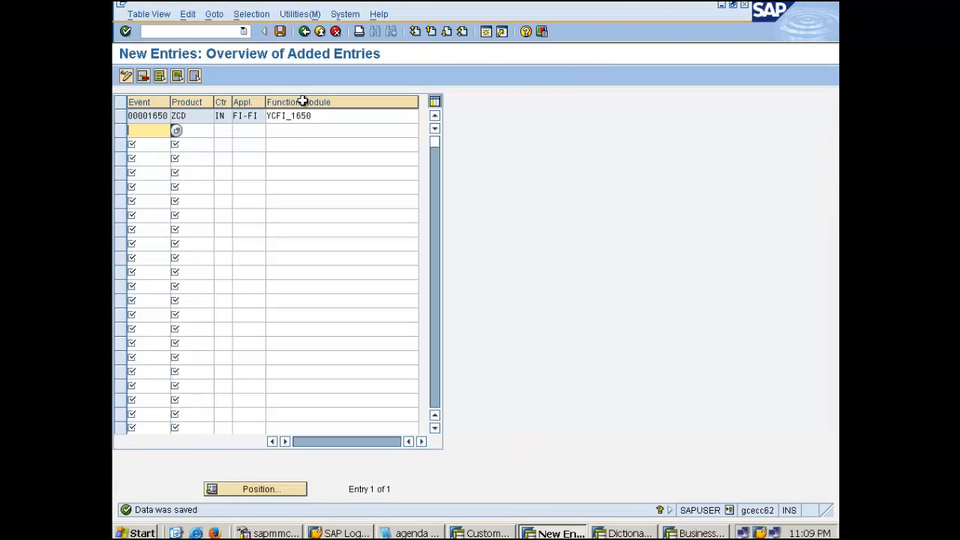
{"action": "left_click_drag", "start_coordinate": [317, 116], "coordinate": [248, 116]}
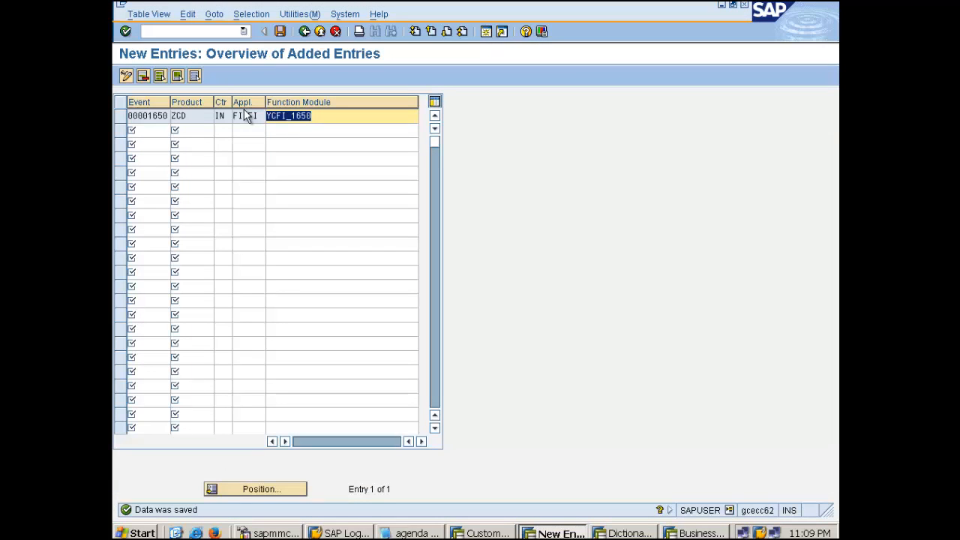
In the Dictionary session, finish activating the append structure ZBTE without displaying the activation log, and return to the structure RFPOS.
{"action": "left_click", "coordinate": [616, 533]}
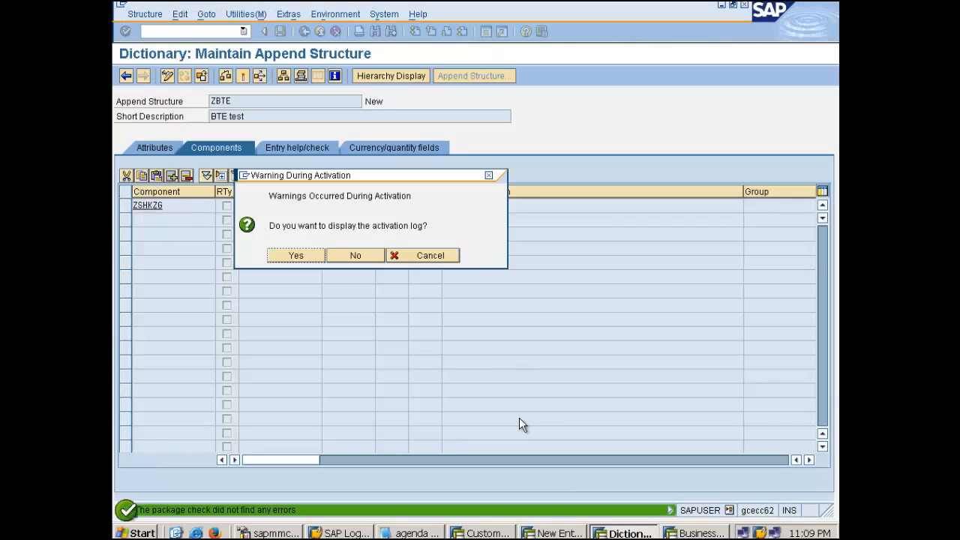
{"action": "left_click", "coordinate": [347, 254]}
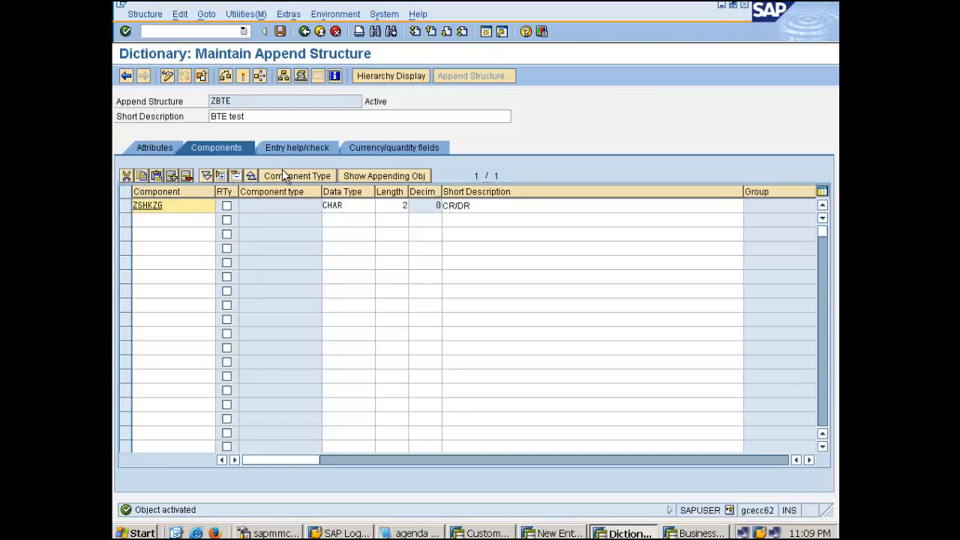
{"action": "left_click", "coordinate": [304, 31]}
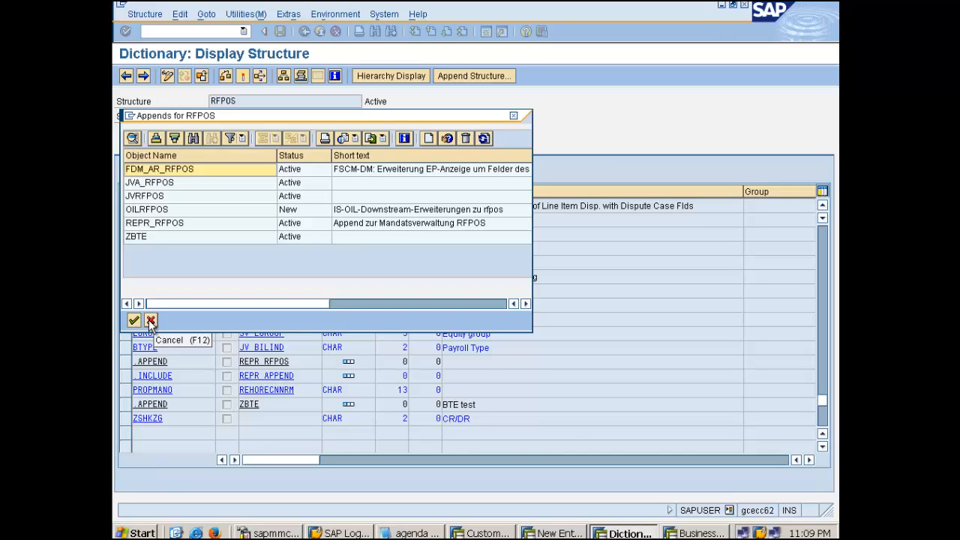
{"action": "left_click", "coordinate": [150, 321]}
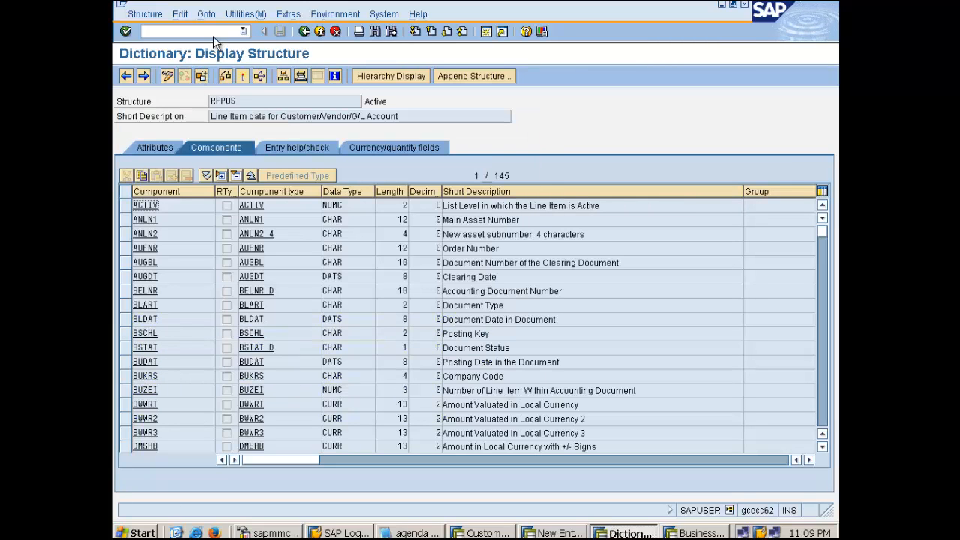
Start transaction SE11 in place of the current one and display the structure RFPOSX.
{"action": "type", "text": "/nse11"}
{"action": "key", "text": "Return"}
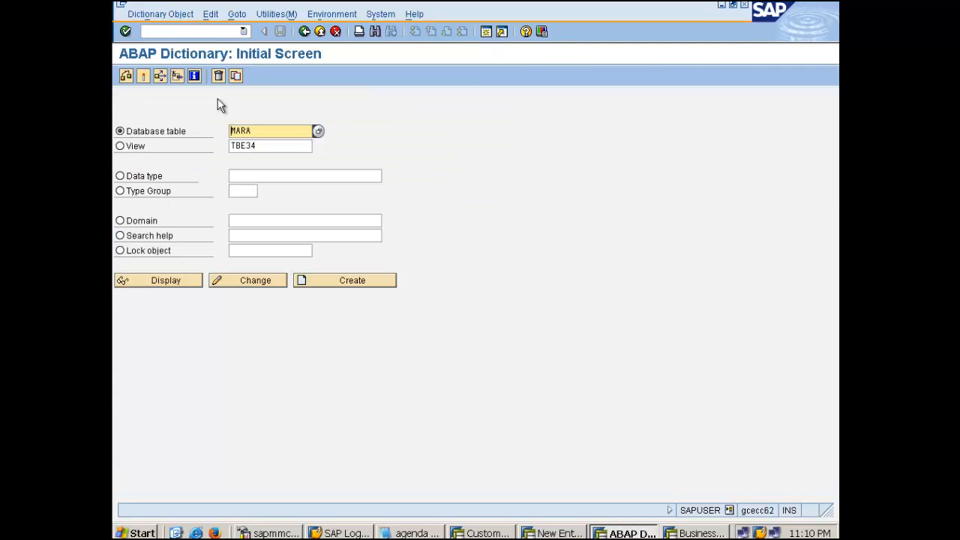
{"action": "key", "text": "Delete"}
{"action": "key", "text": "Delete"}
{"action": "key", "text": "Delete"}
{"action": "key", "text": "Delete"}
{"action": "type", "text": "RFPOSX"}
{"action": "left_click", "coordinate": [186, 287]}
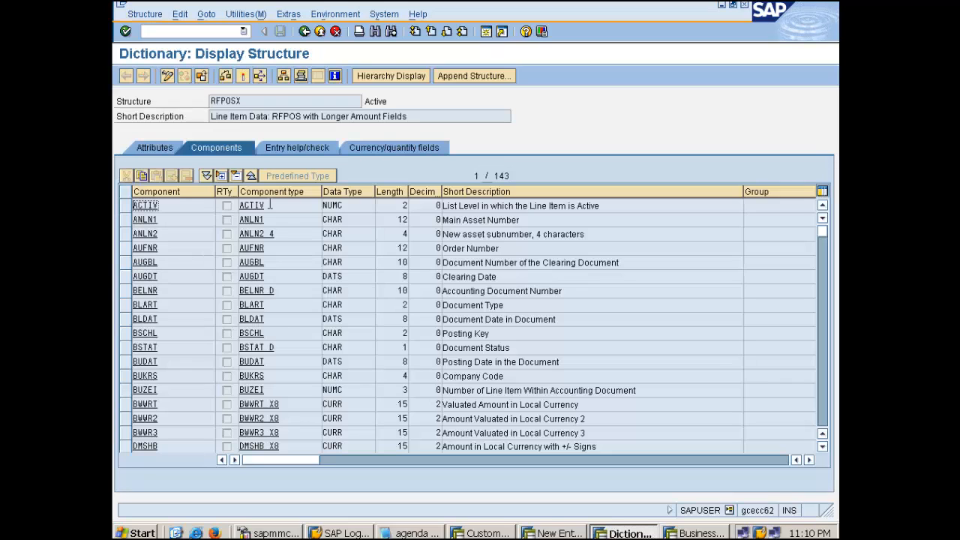
Check the components of RFPOSX and create the append structure ZBTE1 for it with the short description "test BTE".
{"action": "middle_click", "coordinate": [271, 207]}
{"action": "scroll", "coordinate": [280, 214], "scroll_direction": "down", "scroll_amount": 9}
{"action": "scroll", "coordinate": [281, 213], "scroll_direction": "down", "scroll_amount": 10}
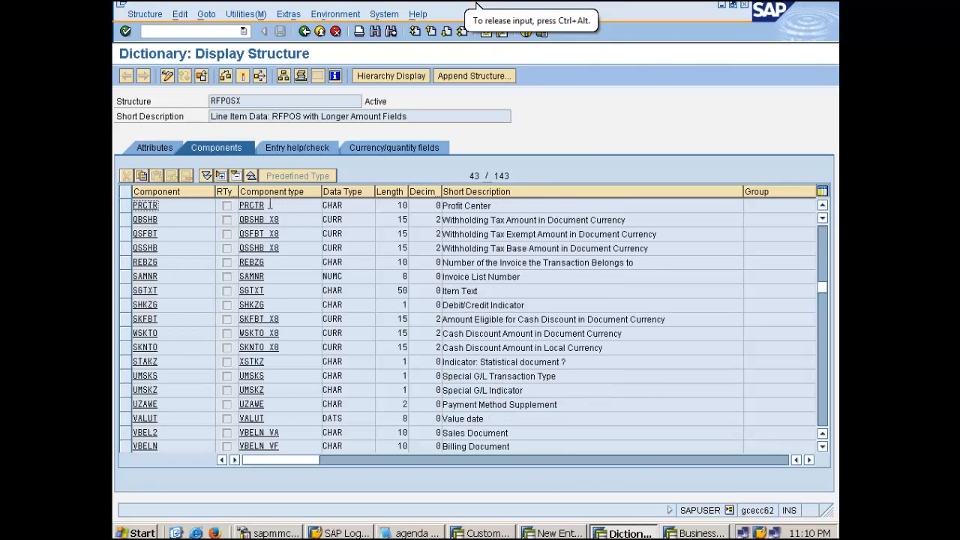
{"action": "scroll", "coordinate": [270, 204], "scroll_direction": "down", "scroll_amount": 9}
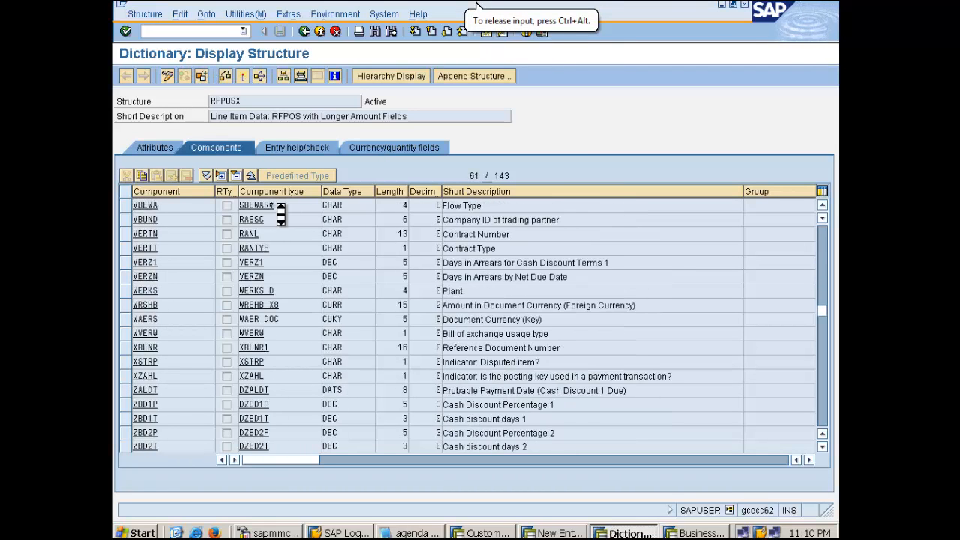
{"action": "scroll", "coordinate": [269, 204], "scroll_direction": "down", "scroll_amount": 7}
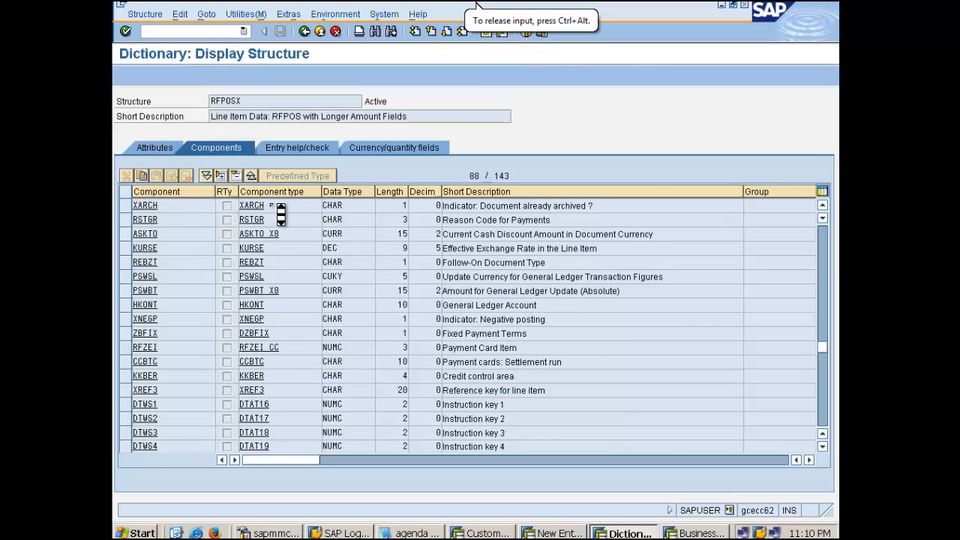
{"action": "scroll", "coordinate": [269, 205], "scroll_direction": "down", "scroll_amount": 9}
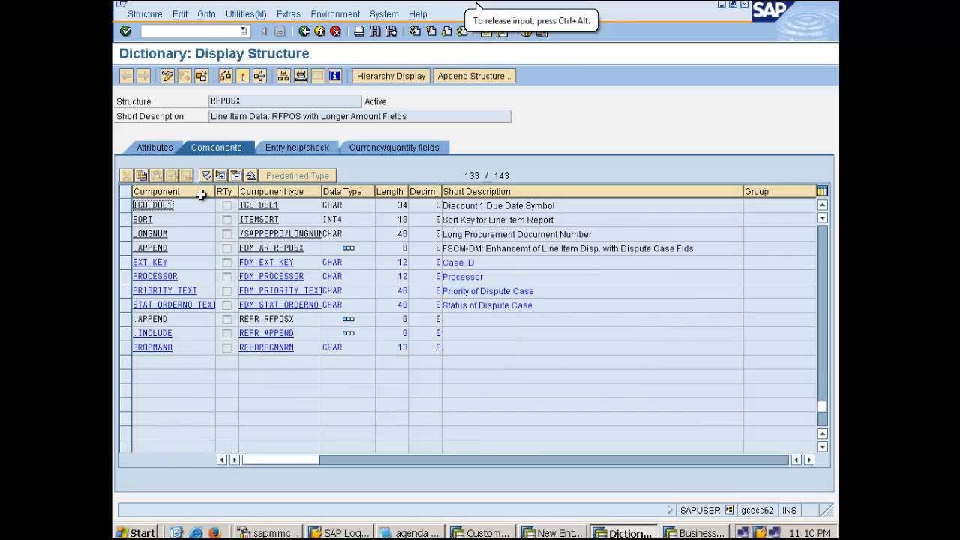
{"action": "left_click", "coordinate": [238, 14]}
{"action": "left_click", "coordinate": [228, 43]}
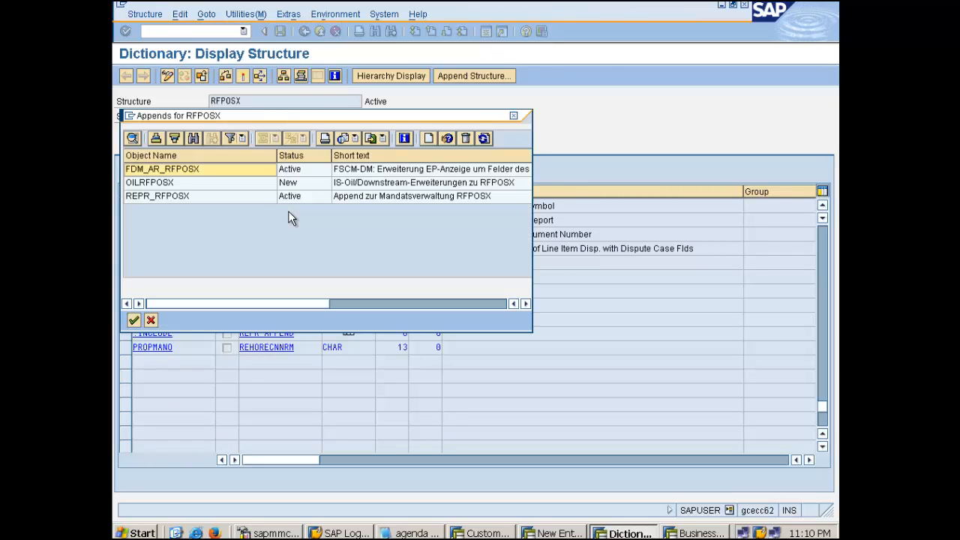
{"action": "left_click", "coordinate": [428, 139]}
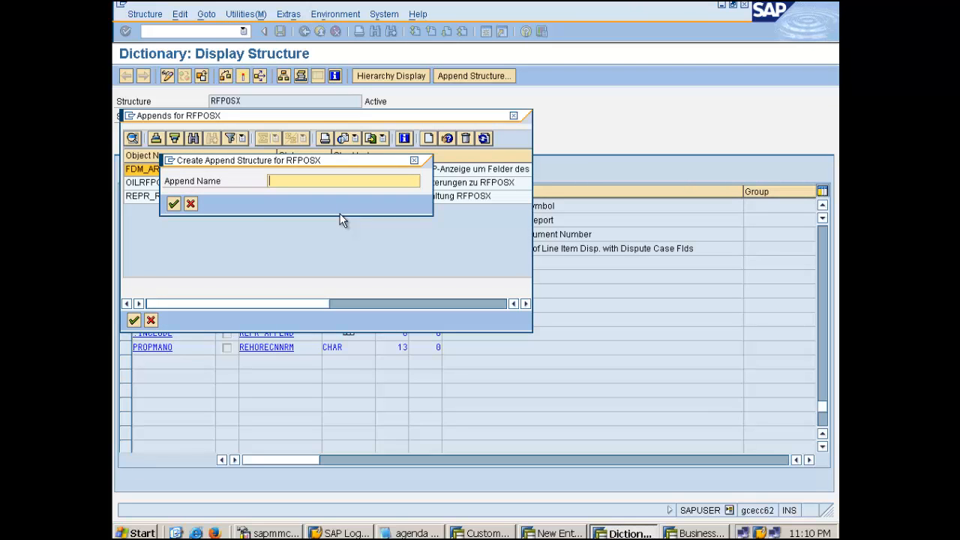
{"action": "type", "text": "zbte1"}
{"action": "key", "text": "Return"}
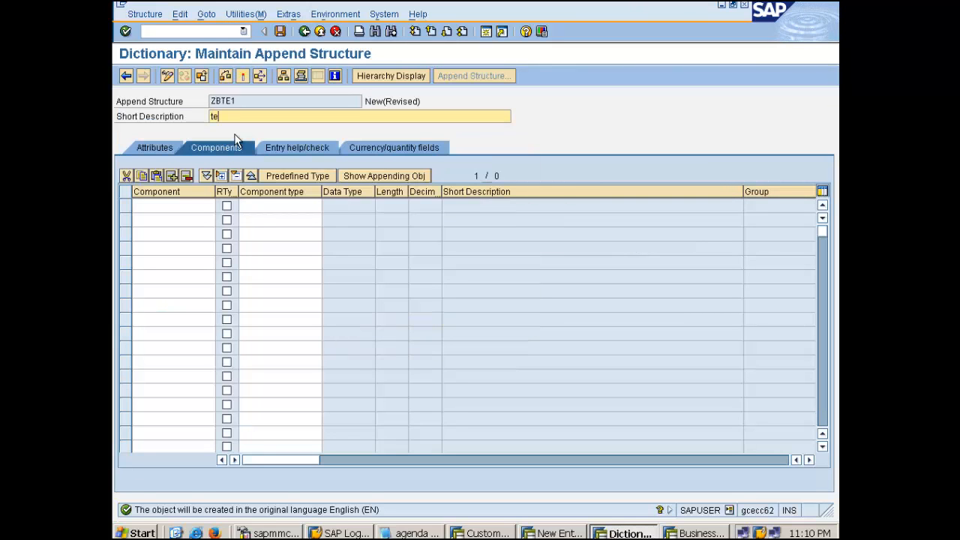
{"action": "type", "text": "test BTE"}
Add the component ZSHKZG to the append structure with the predefined data type CHAR and length 2.
{"action": "left_click", "coordinate": [165, 205]}
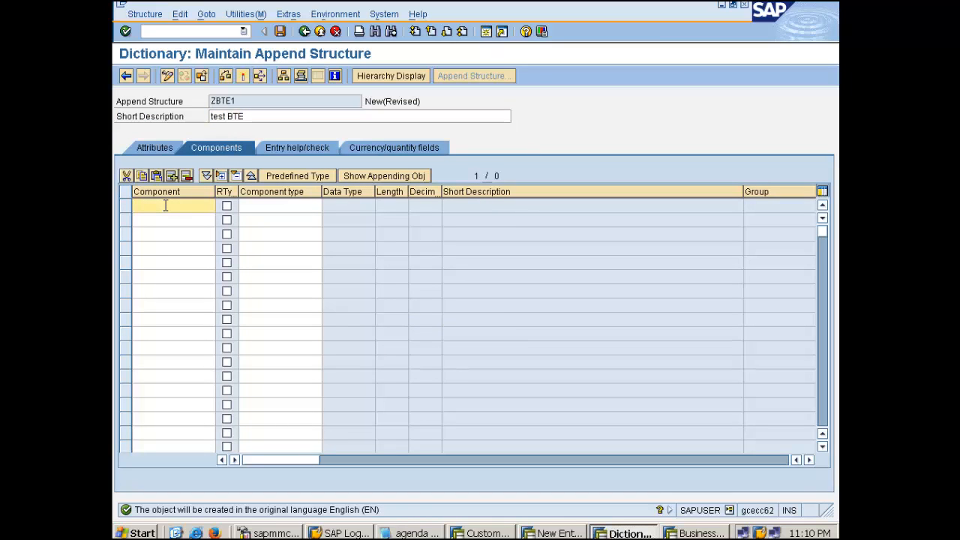
{"action": "type", "text": "z"}
{"action": "key", "text": "Down"}
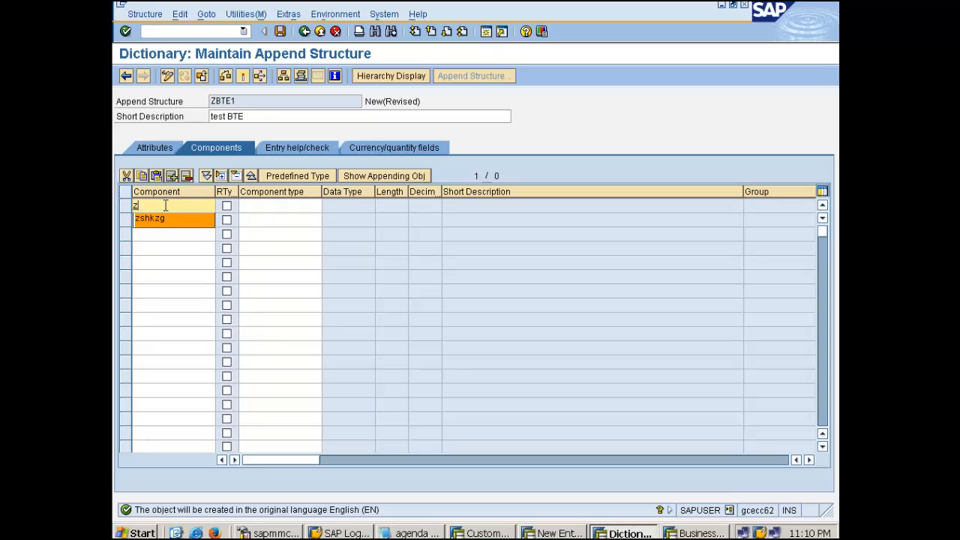
{"action": "key", "text": "Return"}
{"action": "key", "text": "Tab"}
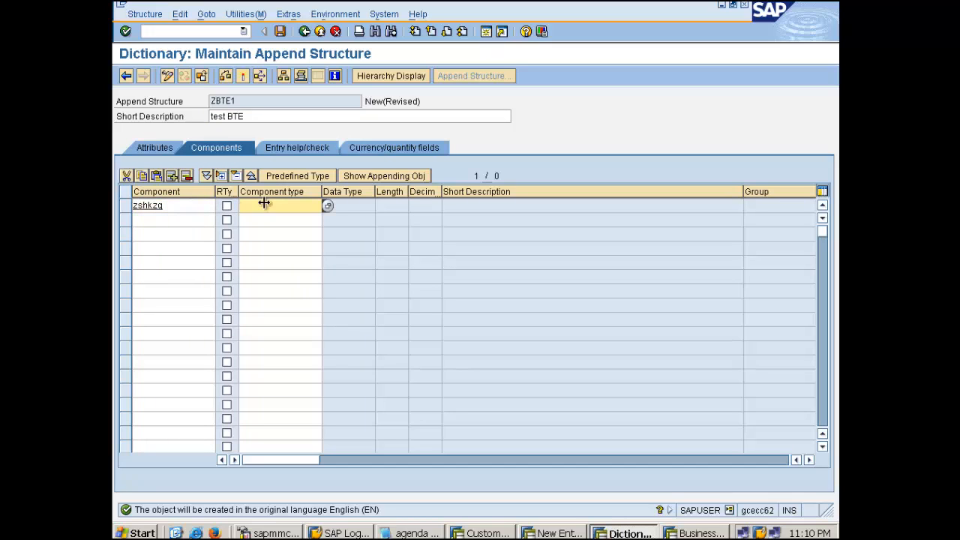
{"action": "left_click", "coordinate": [311, 175]}
{"action": "left_click", "coordinate": [348, 205]}
{"action": "type", "text": "char"}
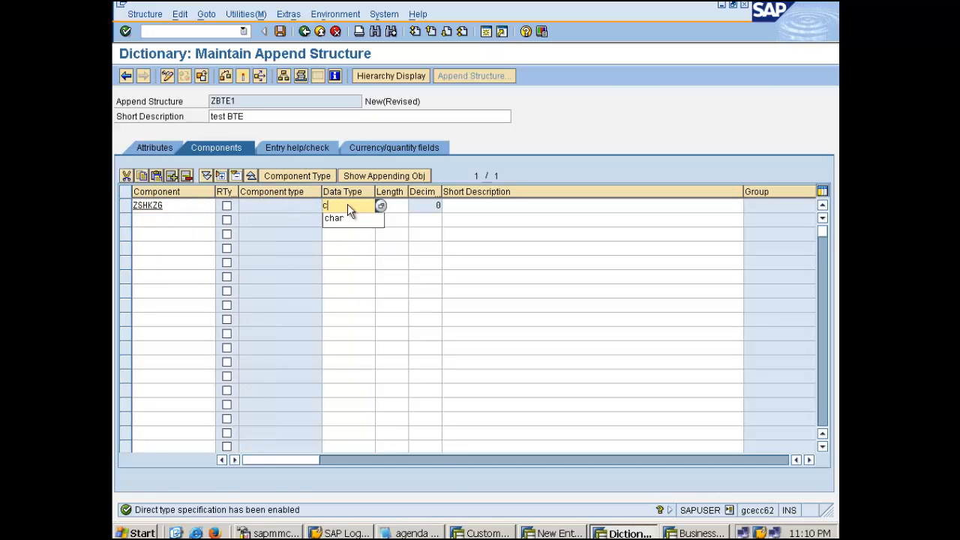
{"action": "key", "text": "Tab"}
{"action": "type", "text": "2"}
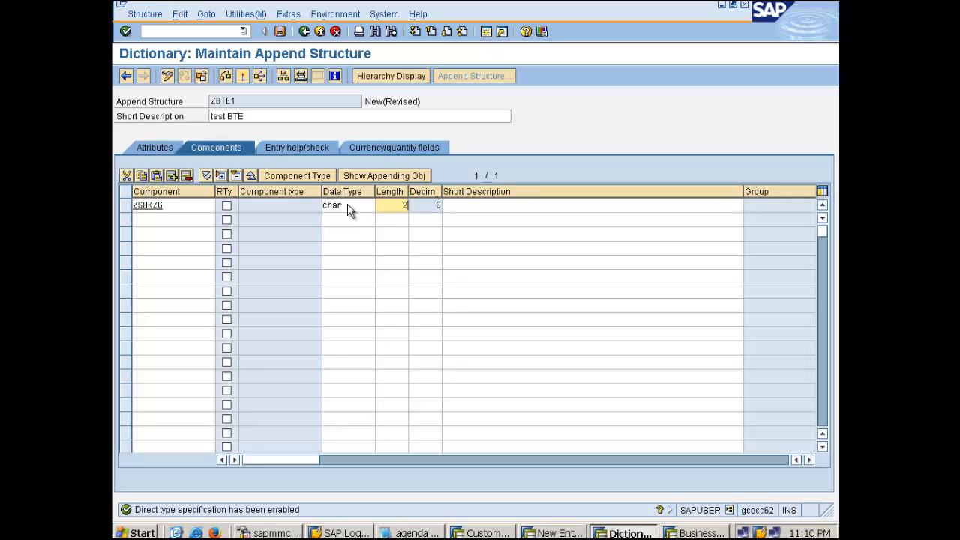
{"action": "key", "text": "Return"}
Set the short description of the component ZSHKZG to "DR/CR Indicator".
{"action": "left_click", "coordinate": [472, 205]}
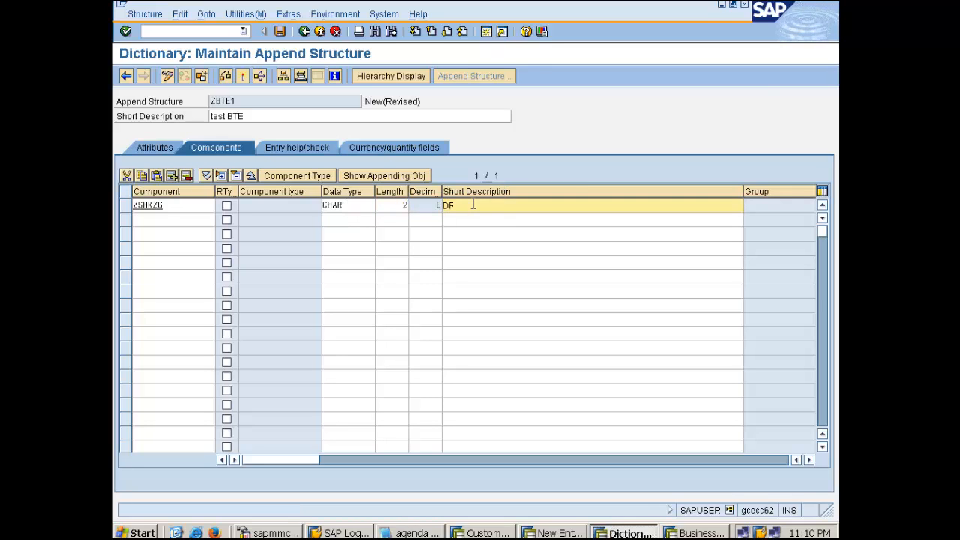
{"action": "key", "text": "BackSpace"}
{"action": "key", "text": "BackSpace"}
{"action": "key", "text": "BackSpace"}
{"action": "type", "text": "DR"}
{"action": "type", "text": "/CR Indicator"}
Save the append structure ZBTE1 under Workbench request ECCK900018 and activate it without displaying the activation log.
{"action": "left_click", "coordinate": [280, 31]}
{"action": "left_click", "coordinate": [204, 292]}
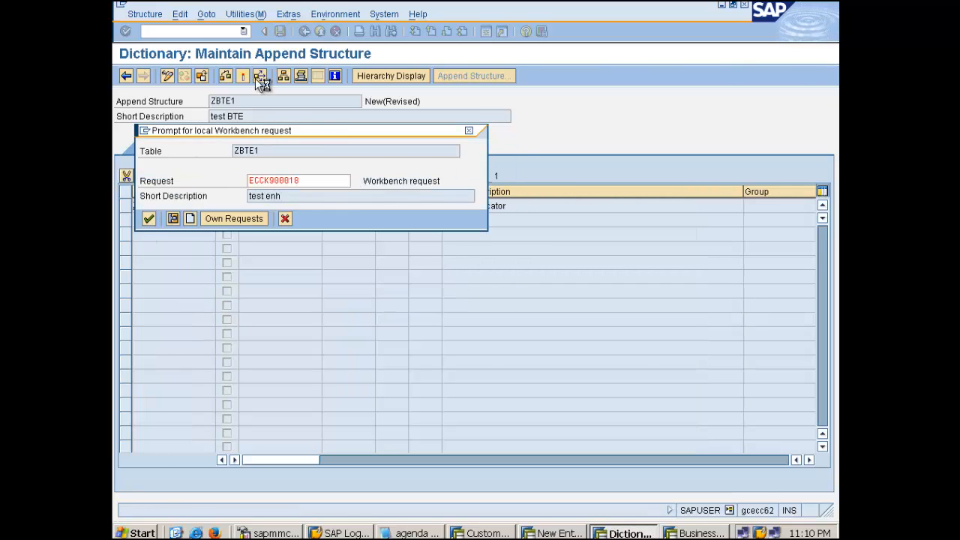
{"action": "key", "text": "Return"}
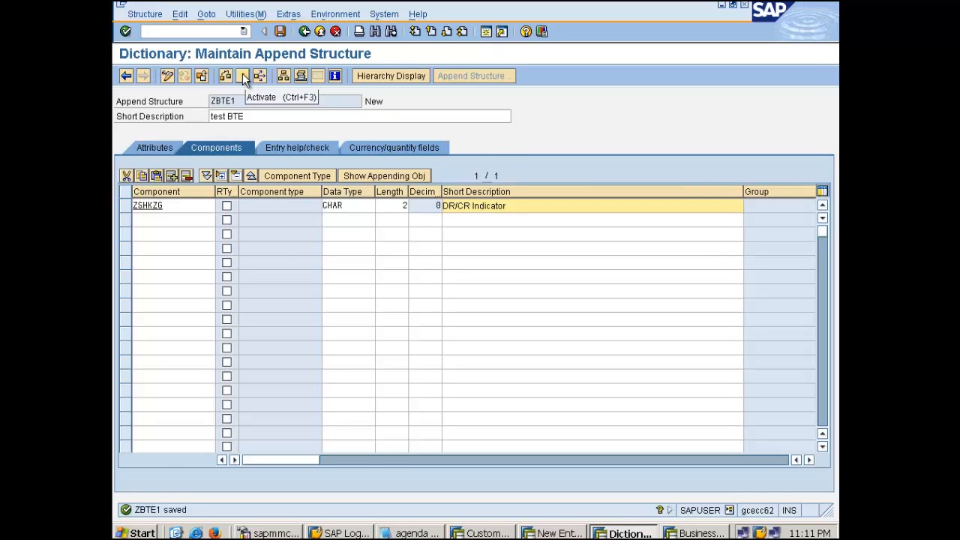
{"action": "left_click", "coordinate": [242, 75]}
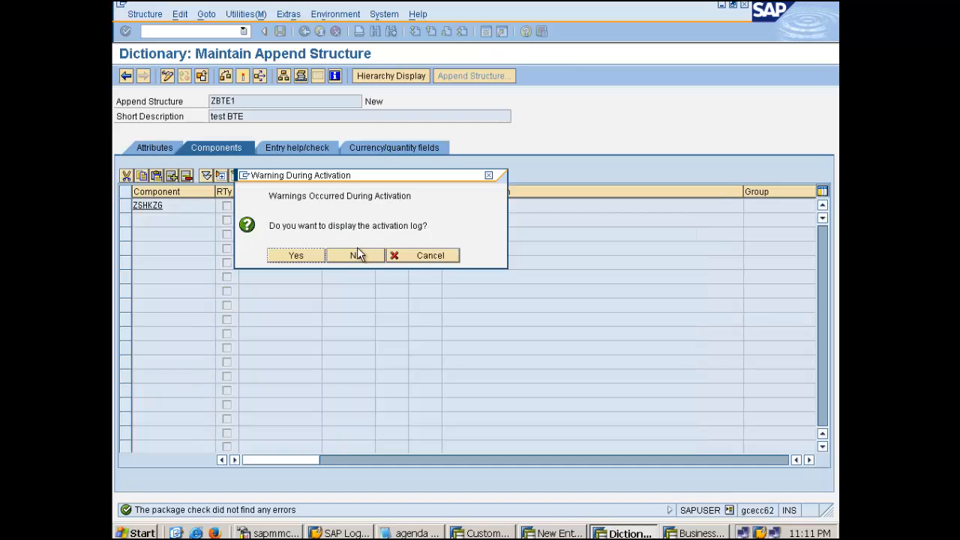
{"action": "left_click", "coordinate": [357, 250]}
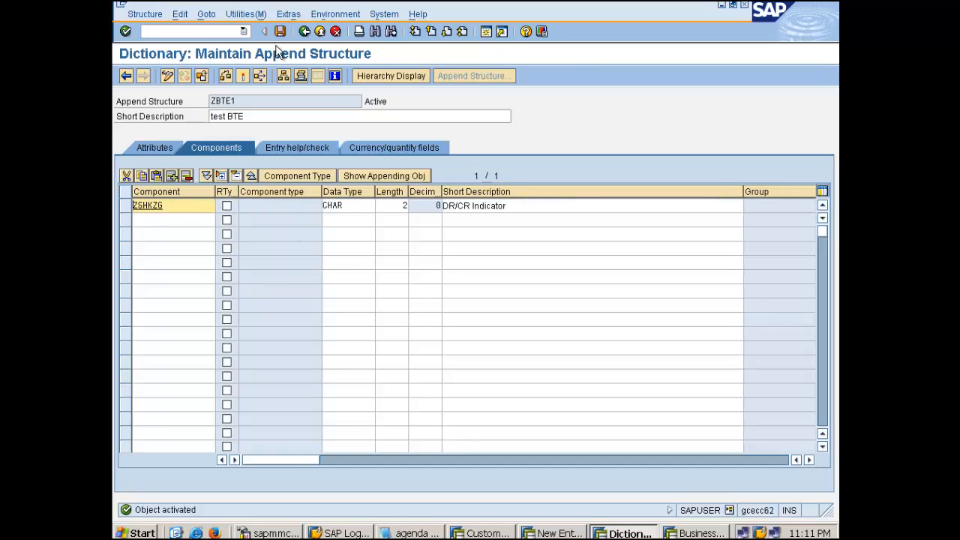
Return to the structure RFPOSX, dismiss its list of appends and check the appended component ZSHKZG at the end of the components.
{"action": "left_click", "coordinate": [303, 31]}
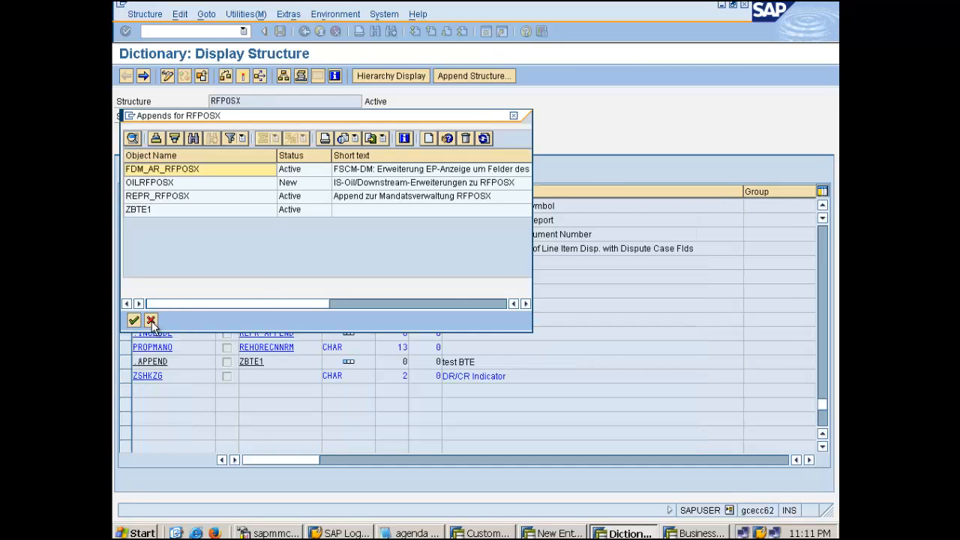
{"action": "left_click", "coordinate": [150, 321]}
{"action": "scroll", "coordinate": [222, 381], "scroll_direction": "down", "scroll_amount": 1}
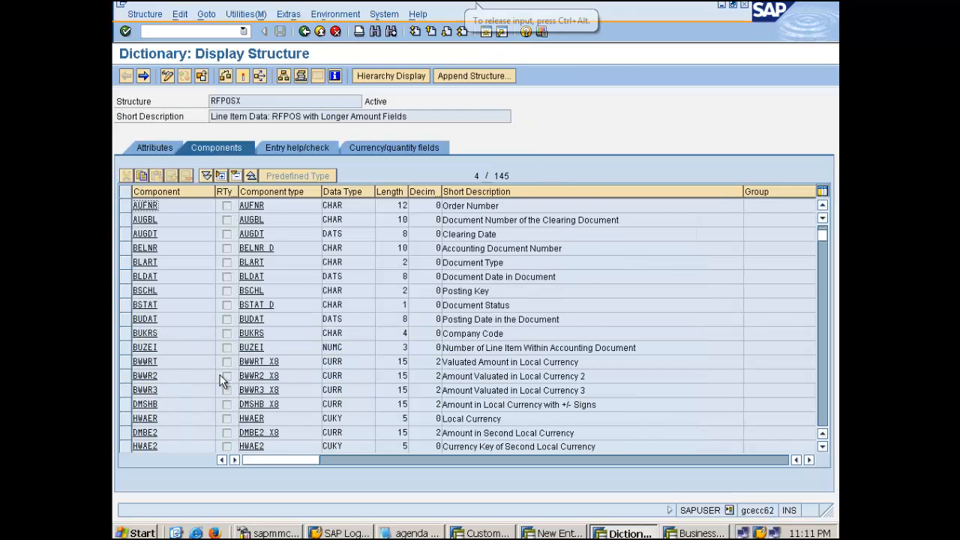
{"action": "scroll", "coordinate": [221, 381], "scroll_direction": "down", "scroll_amount": 4}
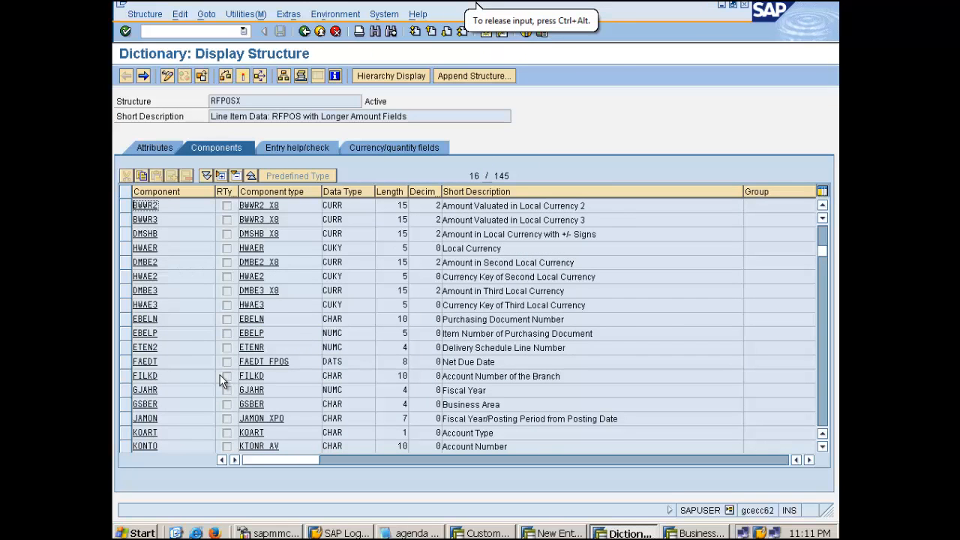
{"action": "key", "text": "ctrl+Page_Down"}
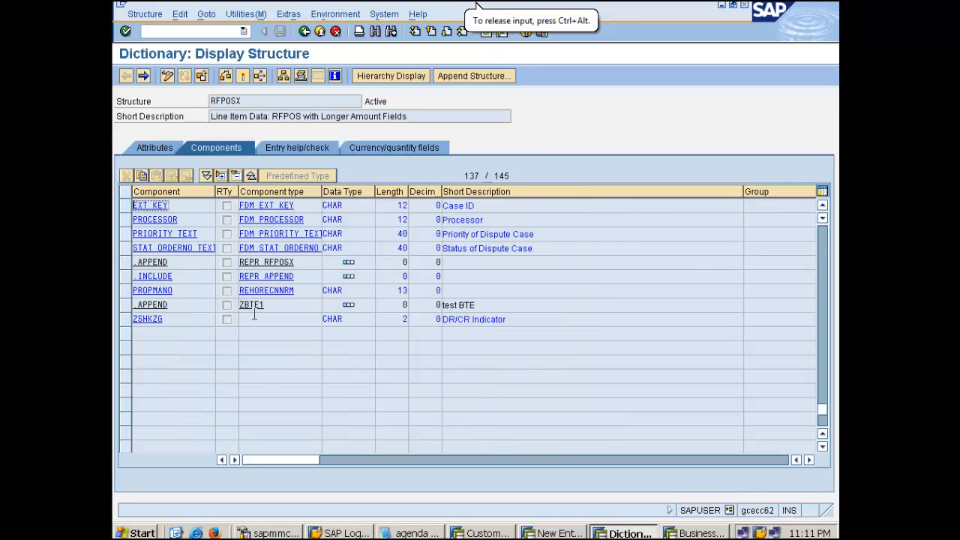
Start transaction SE38 in place of the current one.
{"action": "left_click", "coordinate": [170, 32]}
{"action": "type", "text": "/nse38"}
{"action": "key", "text": "Return"}
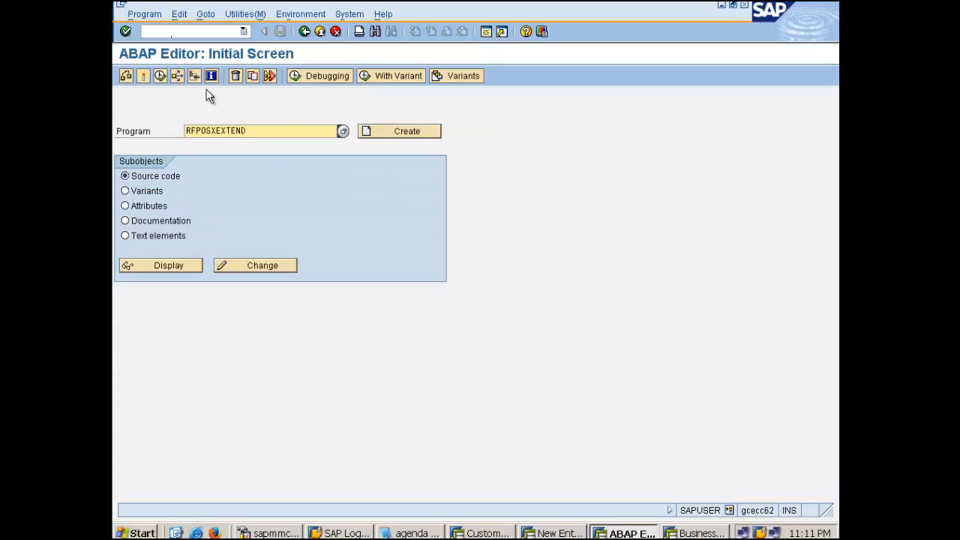
Execute the program RFPOSXEXTEND and agree to activate the extended structure RFPOSXEXT.
{"action": "key", "text": "Delete"}
{"action": "key", "text": "Delete"}
{"action": "key", "text": "Delete"}
{"action": "key", "text": "Delete"}
{"action": "key", "text": "Delete"}
{"action": "key", "text": "Delete"}
{"action": "key", "text": "Delete"}
{"action": "key", "text": "Delete"}
{"action": "key", "text": "Delete"}
{"action": "key", "text": "Delete"}
{"action": "key", "text": "Delete"}
{"action": "key", "text": "Delete"}
{"action": "type", "text": "rf"}
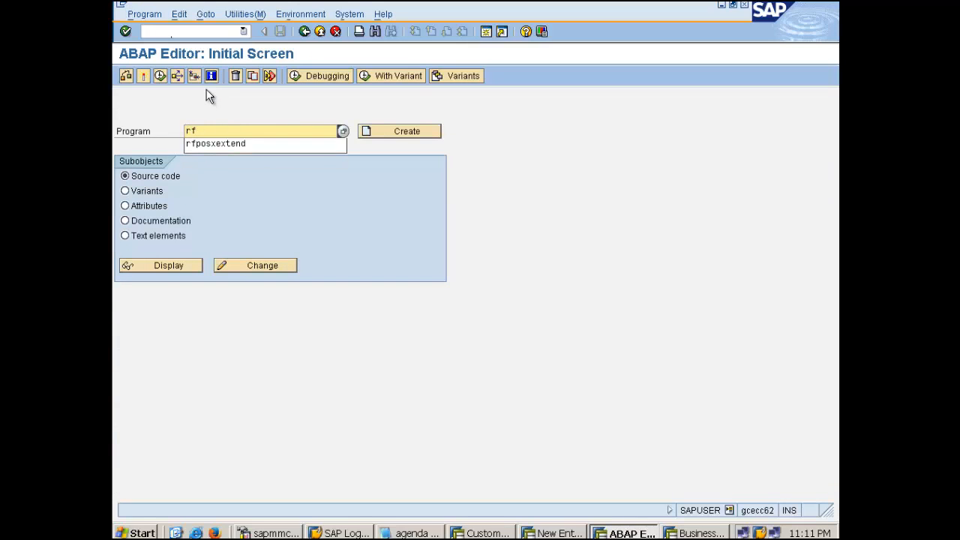
{"action": "key", "text": "Down"}
{"action": "key", "text": "Return"}
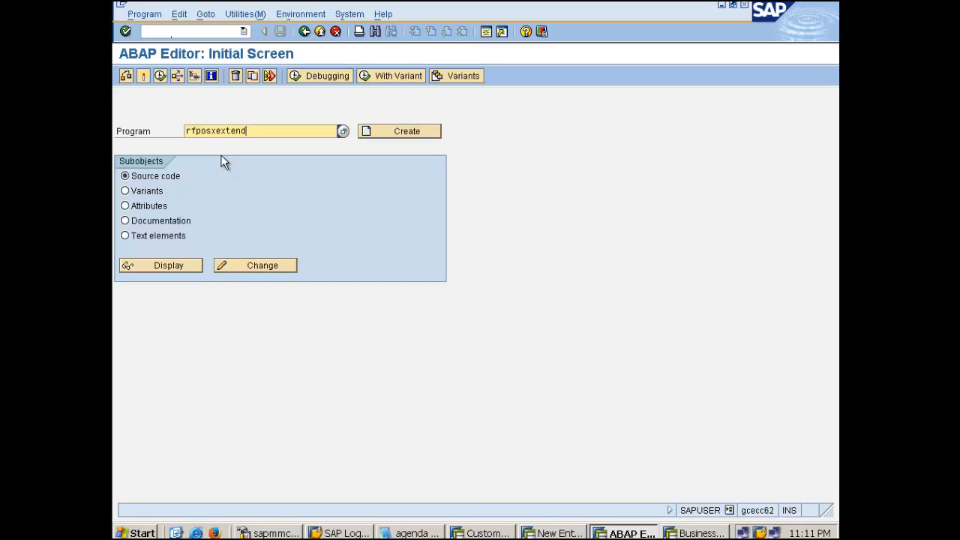
{"action": "key", "text": "Return"}
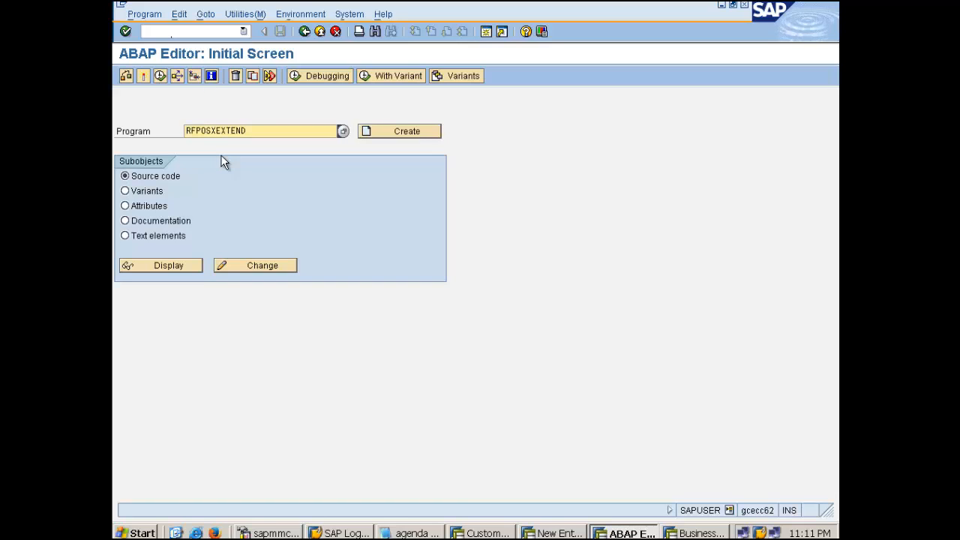
{"action": "left_click", "coordinate": [158, 75]}
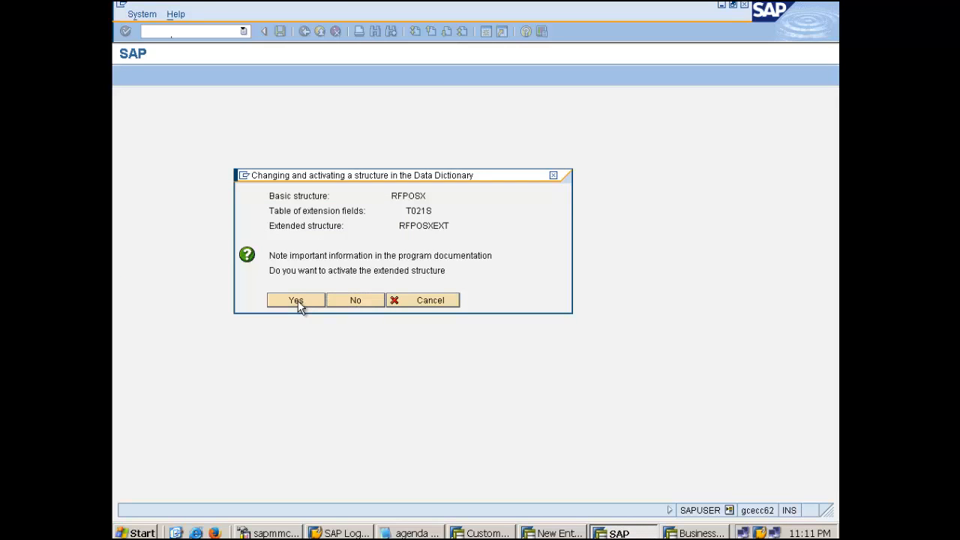
{"action": "left_click", "coordinate": [297, 304]}
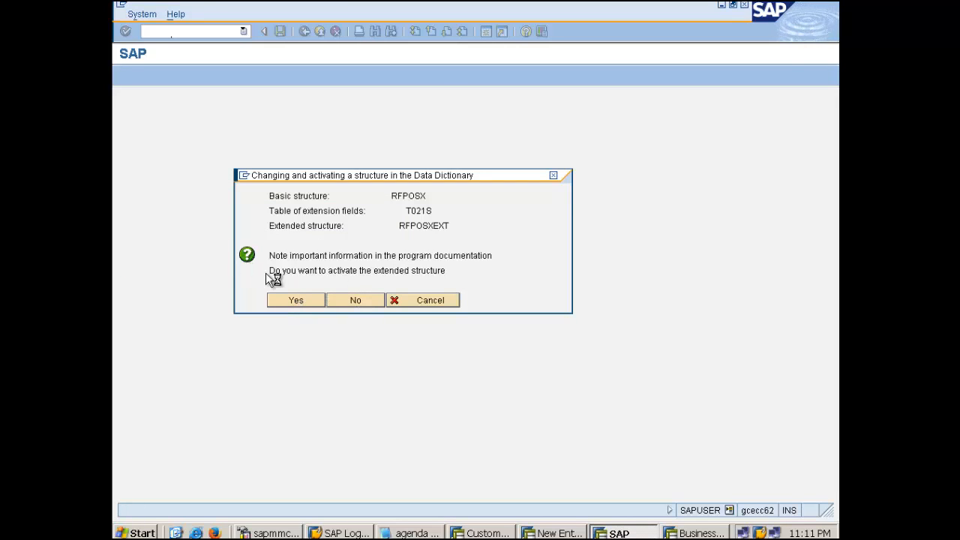
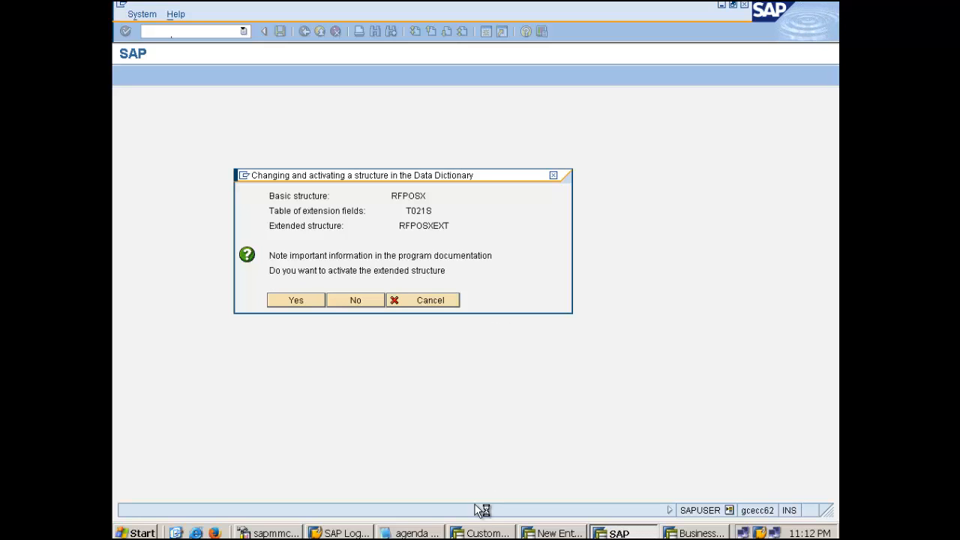
Switch to the session with the new event 00001650 entry and go back to the initial Business Transaction Events screen.
{"action": "left_click", "coordinate": [486, 533]}
{"action": "left_click", "coordinate": [553, 532]}
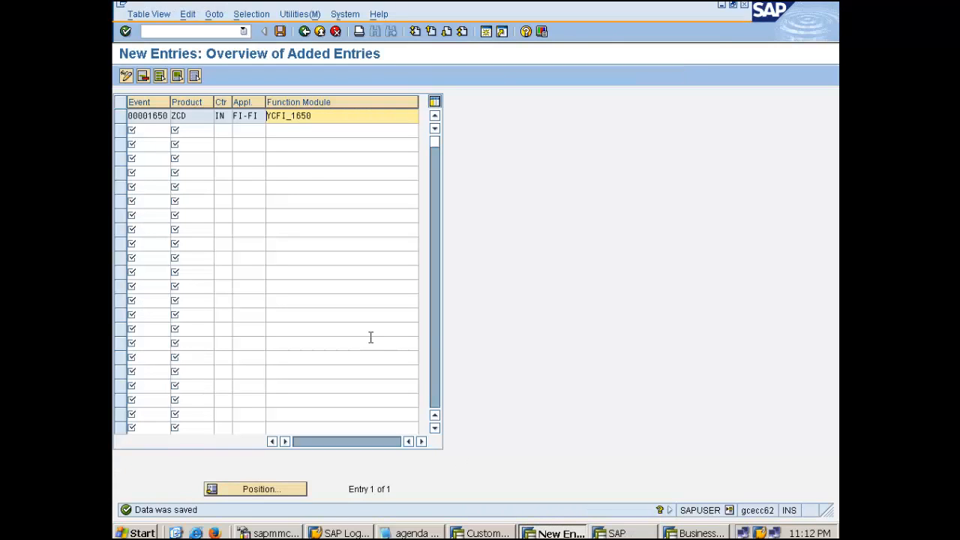
{"action": "left_click", "coordinate": [305, 33]}
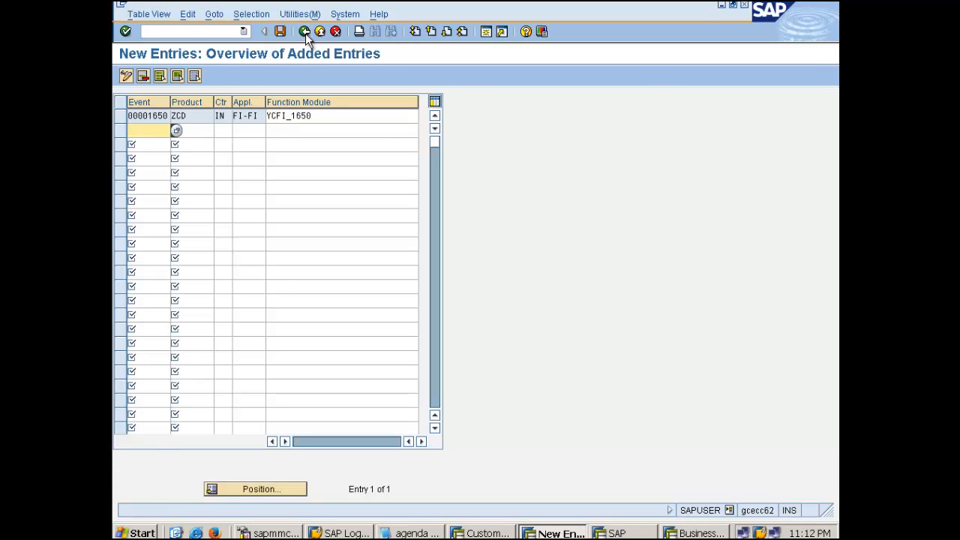
{"action": "left_click", "coordinate": [304, 33]}
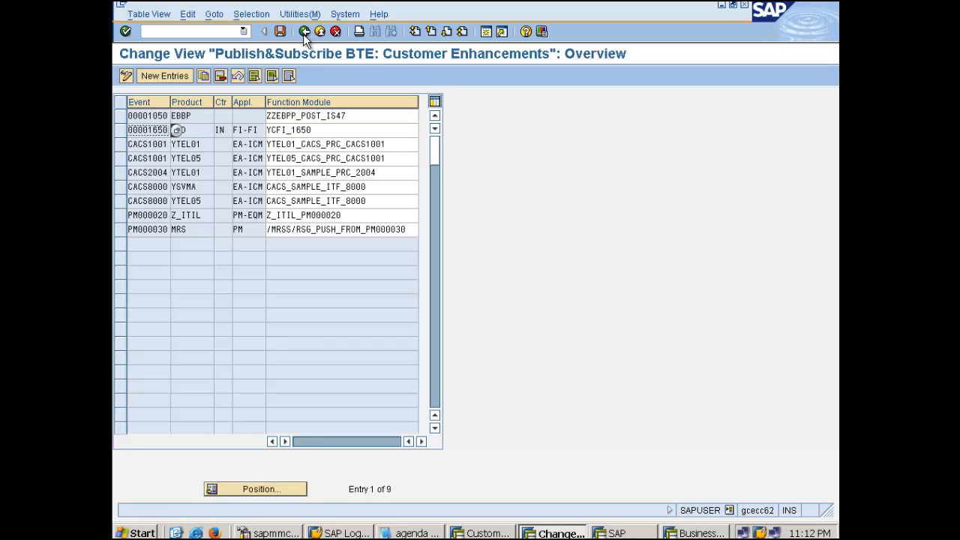
{"action": "left_click", "coordinate": [305, 34]}
Display the customer products, check the ZCD entry and return to the initial Business Transaction Events screen.
{"action": "left_click", "coordinate": [232, 13]}
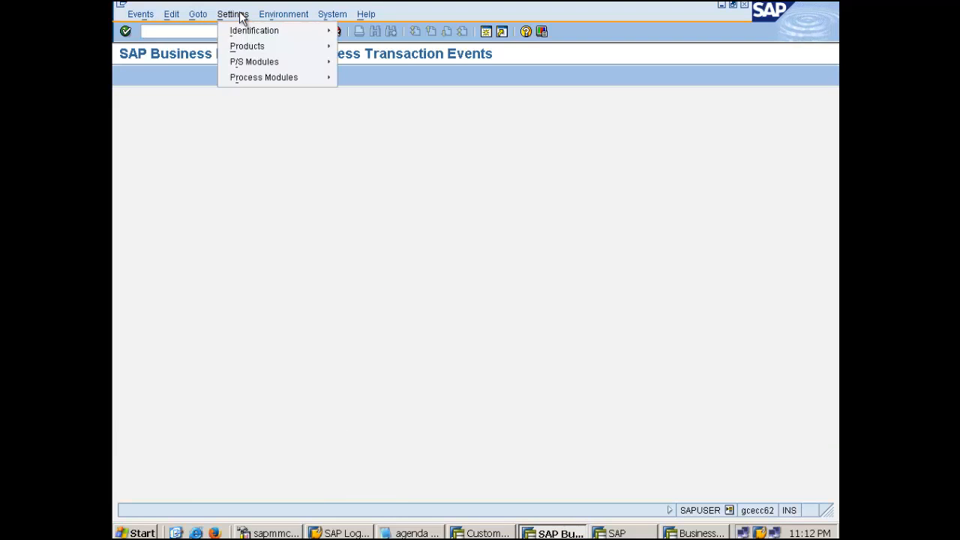
{"action": "mouse_move", "coordinate": [267, 45]}
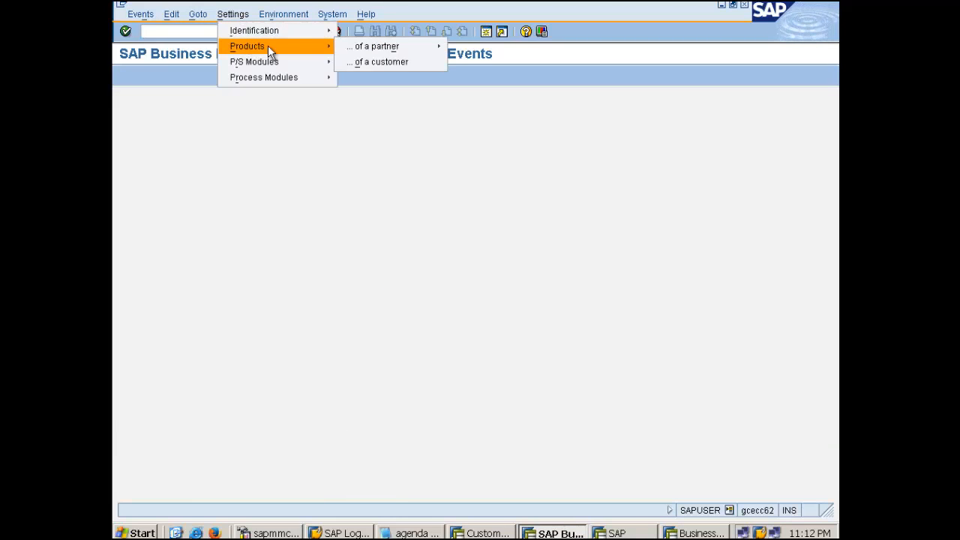
{"action": "left_click", "coordinate": [365, 61]}
{"action": "left_click", "coordinate": [123, 202]}
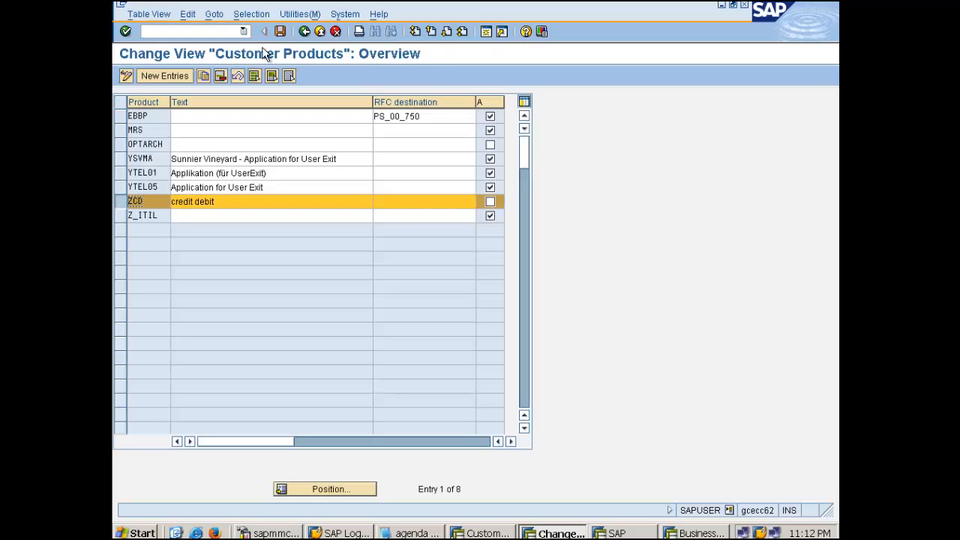
{"action": "left_click", "coordinate": [303, 31]}
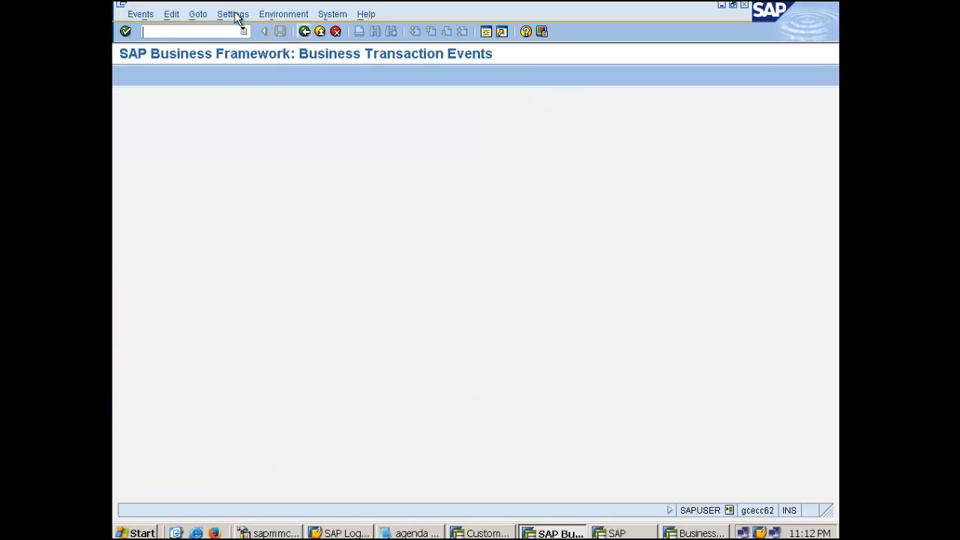
Display the customer Publish&Subscribe modules and select the function module name YCFI_1650 assigned to event 00001650.
{"action": "left_click", "coordinate": [232, 14]}
{"action": "mouse_move", "coordinate": [254, 62]}
{"action": "left_click", "coordinate": [378, 96]}
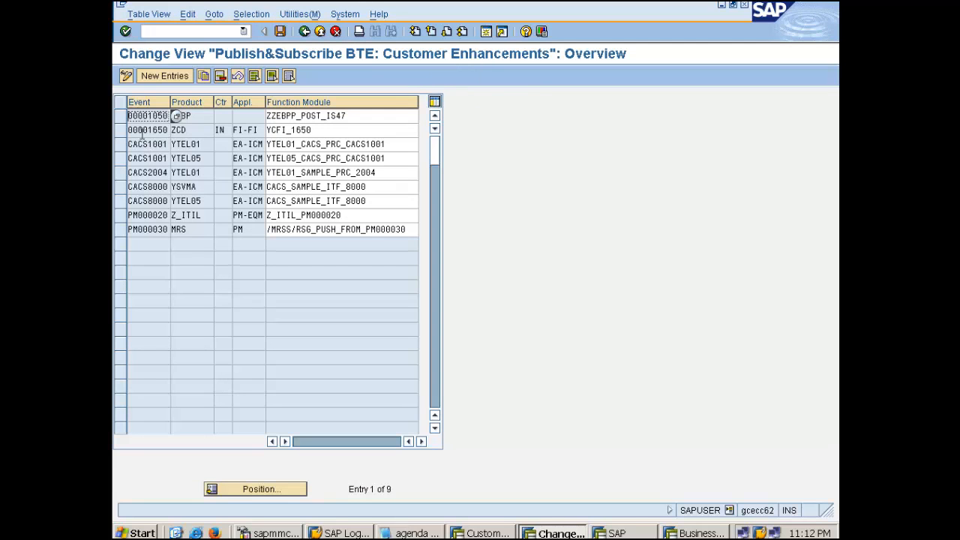
{"action": "double_click", "coordinate": [320, 131]}
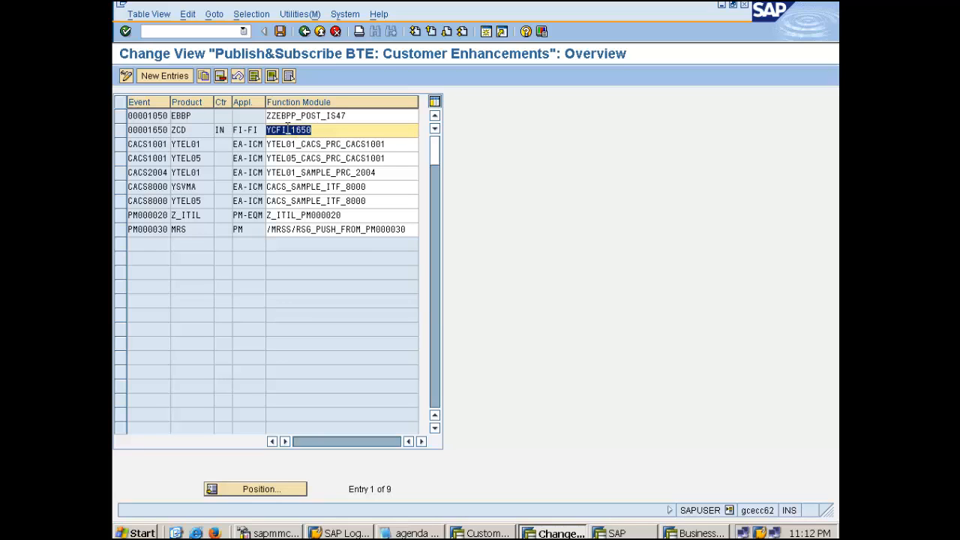
Switch to the Process Interfaces session, exit to SAP Easy Access and start transaction BF34.
{"action": "left_click", "coordinate": [690, 533]}
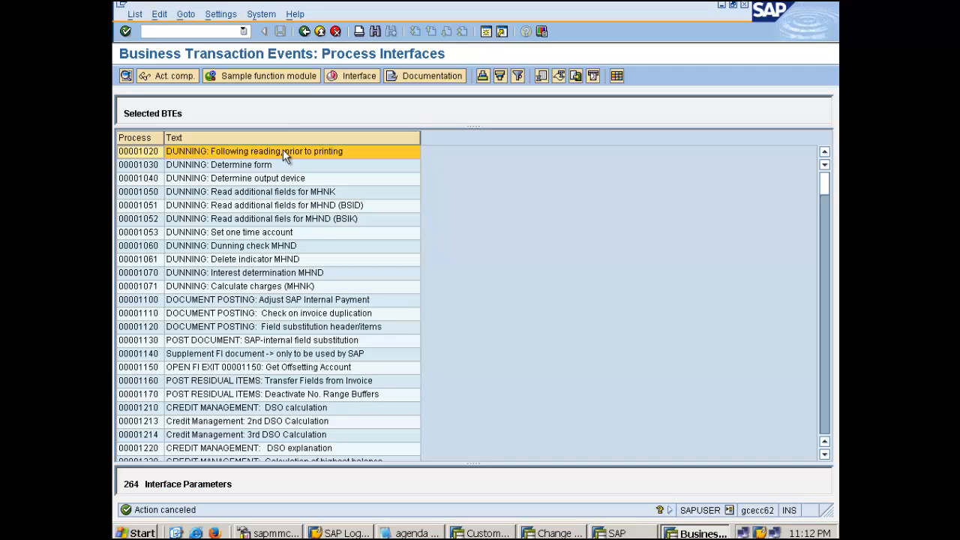
{"action": "left_click", "coordinate": [318, 36]}
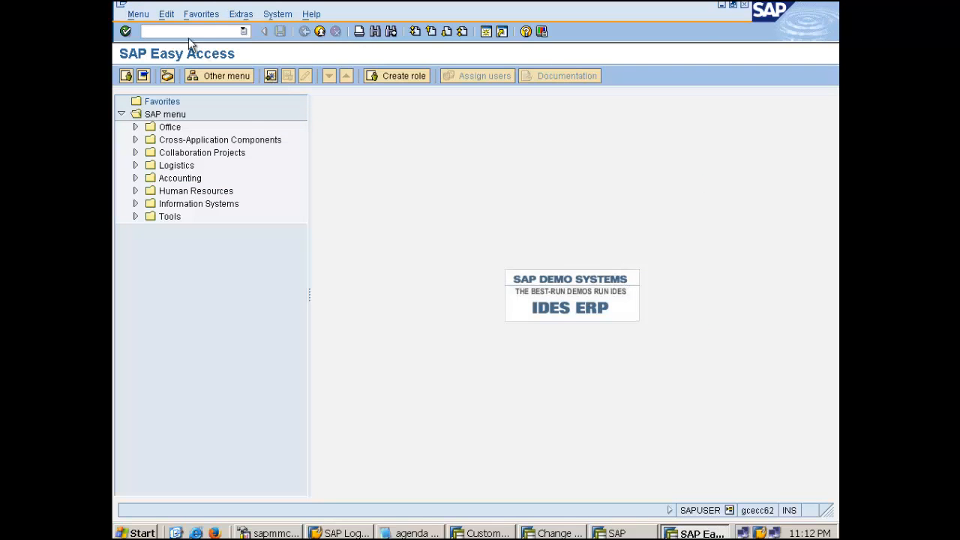
{"action": "type", "text": "bf34"}
{"action": "key", "text": "Return"}
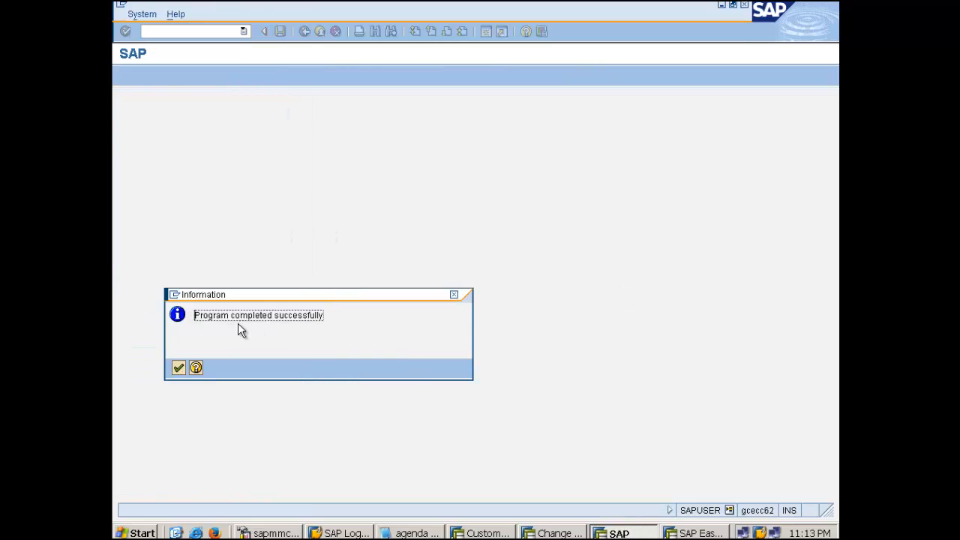
Acknowledge the completed RFPOSXEXTEND run, exit the ABAP Editor and start transaction SE37.
{"action": "left_click", "coordinate": [178, 368]}
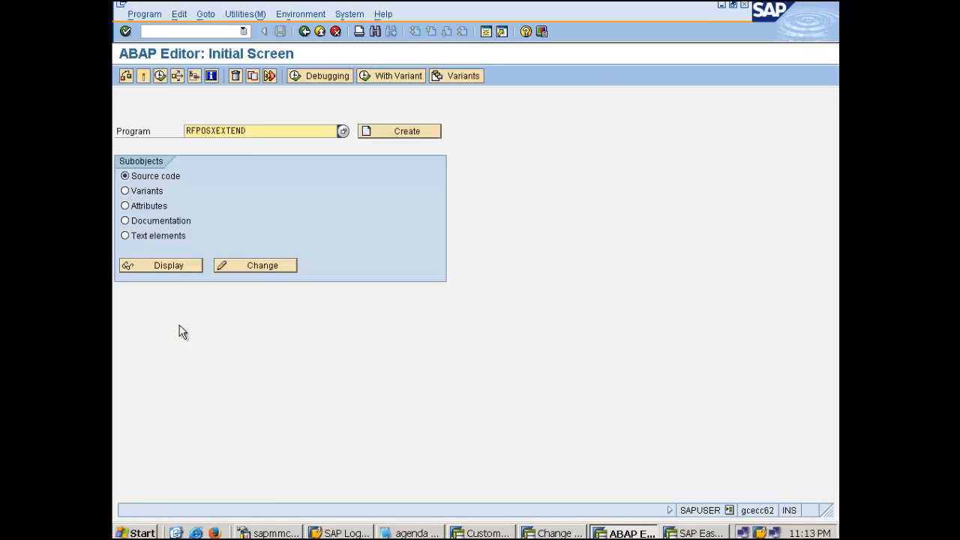
{"action": "left_click", "coordinate": [320, 31]}
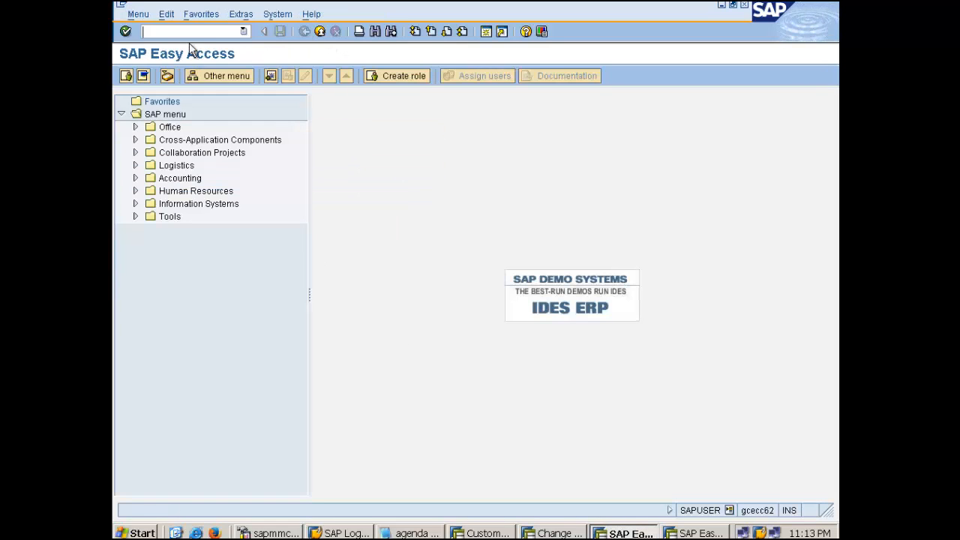
{"action": "type", "text": "se37"}
{"action": "key", "text": "Return"}
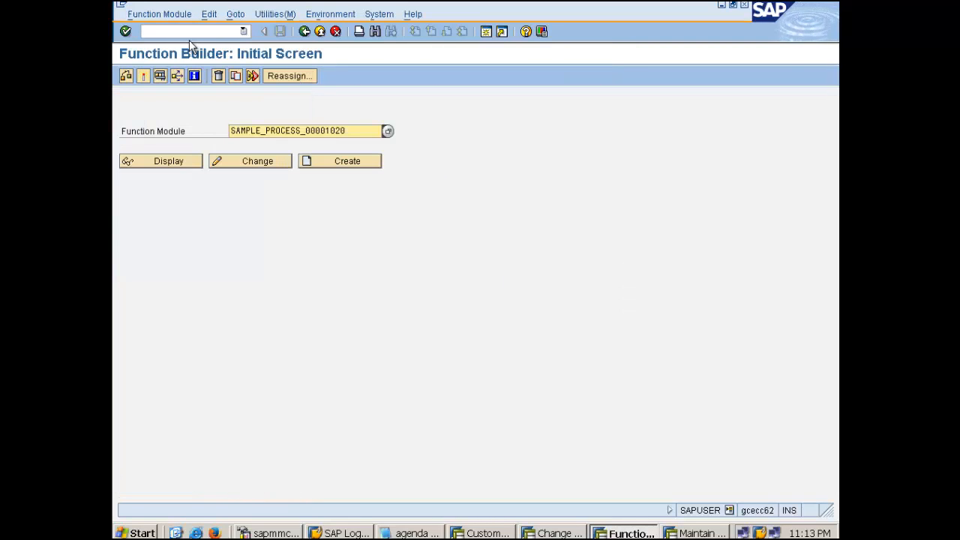
Replace the function module name on the Function Builder initial screen with SAMPLE_INTERFACE_00001650.
{"action": "key", "text": "Delete"}
{"action": "key", "text": "Delete"}
{"action": "key", "text": "Delete"}
{"action": "key", "text": "Delete"}
{"action": "key", "text": "Delete"}
{"action": "key", "text": "Delete"}
{"action": "key", "text": "Delete"}
{"action": "key", "text": "Delete"}
{"action": "key", "text": "Delete"}
{"action": "key", "text": "Delete"}
{"action": "key", "text": "Delete"}
{"action": "key", "text": "Delete"}
{"action": "key", "text": "Delete"}
{"action": "key", "text": "Delete"}
{"action": "key", "text": "Delete"}
{"action": "key", "text": "Delete"}
{"action": "key", "text": "Delete"}
{"action": "key", "text": "Delete"}
{"action": "key", "text": "Delete"}
{"action": "key", "text": "Delete"}
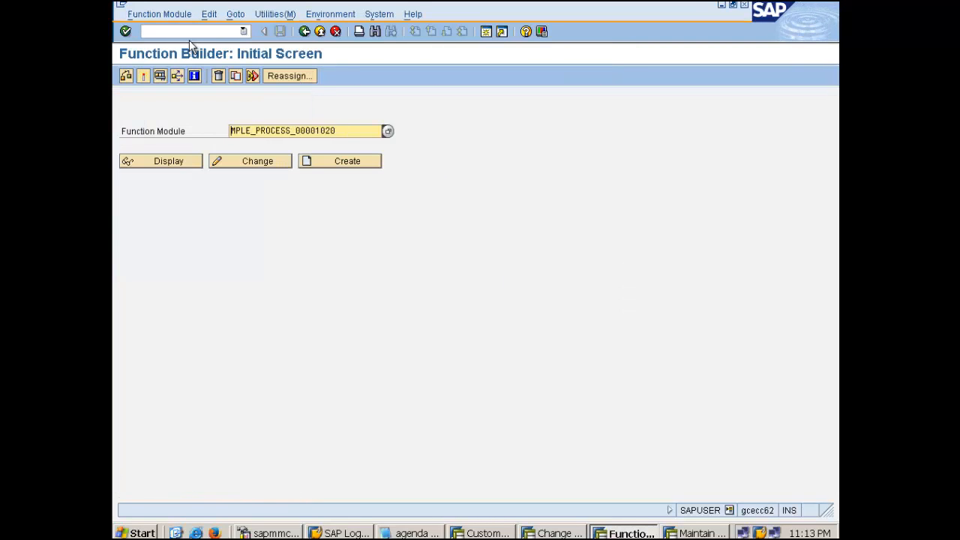
{"action": "type", "text": "sa"}
{"action": "key", "text": "Down"}
{"action": "key", "text": "Down"}
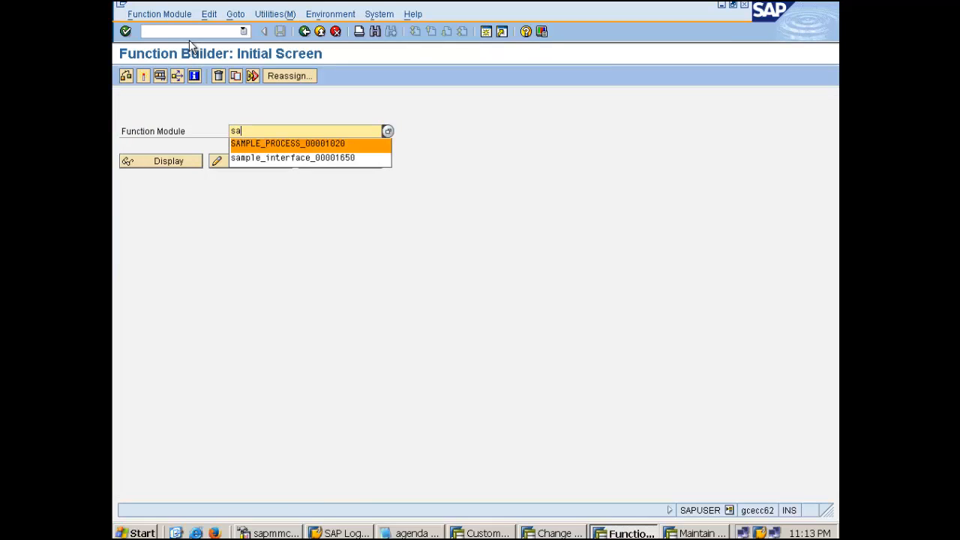
{"action": "key", "text": "Return"}
{"action": "key", "text": "Return"}
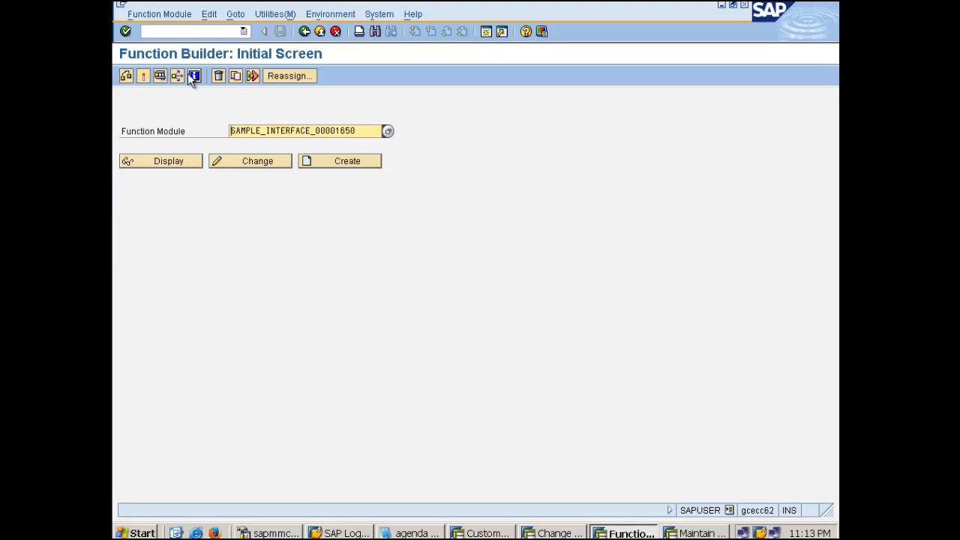
Copy SAMPLE_INTERFACE_00001650 to function module YCFI_1650 in function group ZFG_TEST, acknowledging the information message.
{"action": "left_click", "coordinate": [236, 76]}
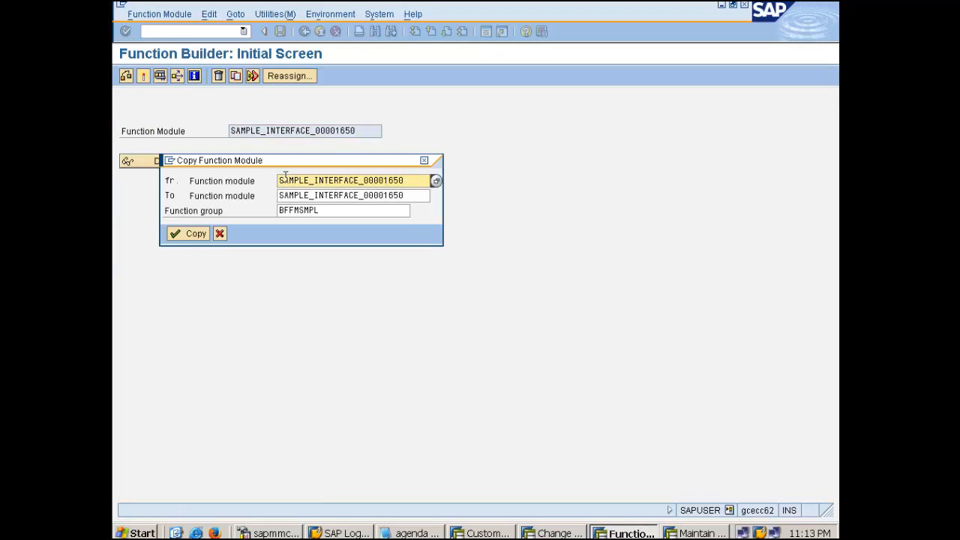
{"action": "left_click_drag", "start_coordinate": [405, 197], "coordinate": [263, 214]}
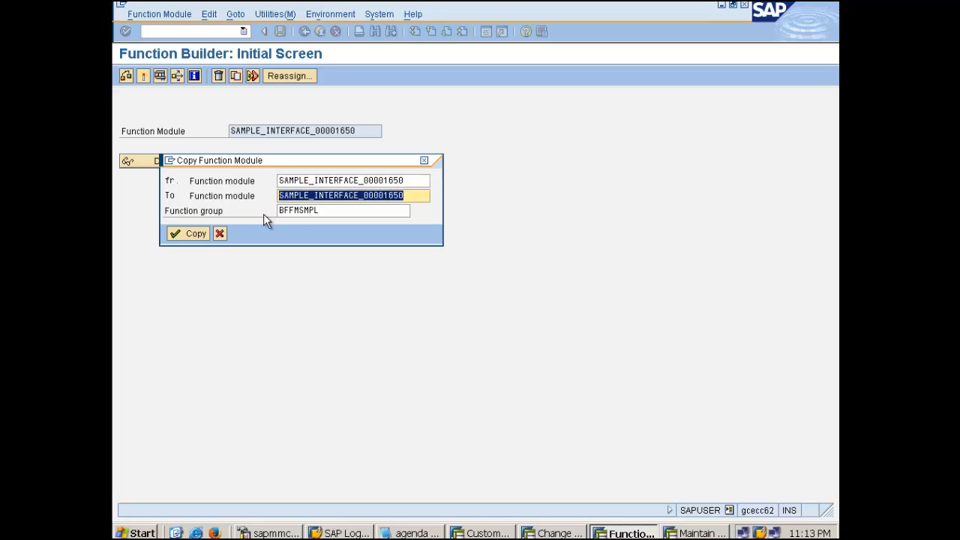
{"action": "type", "text": "YCFI_1650"}
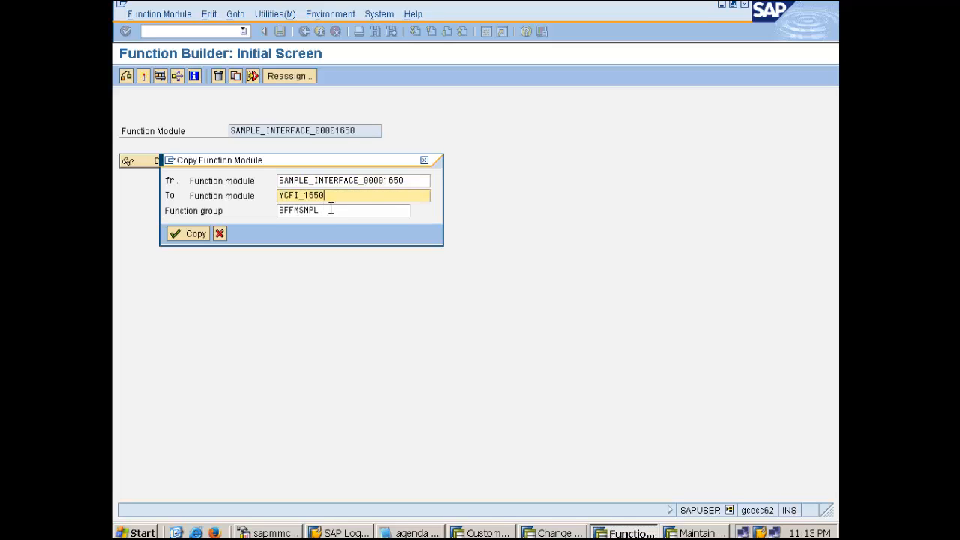
{"action": "left_click_drag", "start_coordinate": [331, 209], "coordinate": [213, 202]}
{"action": "type", "text": "Z"}
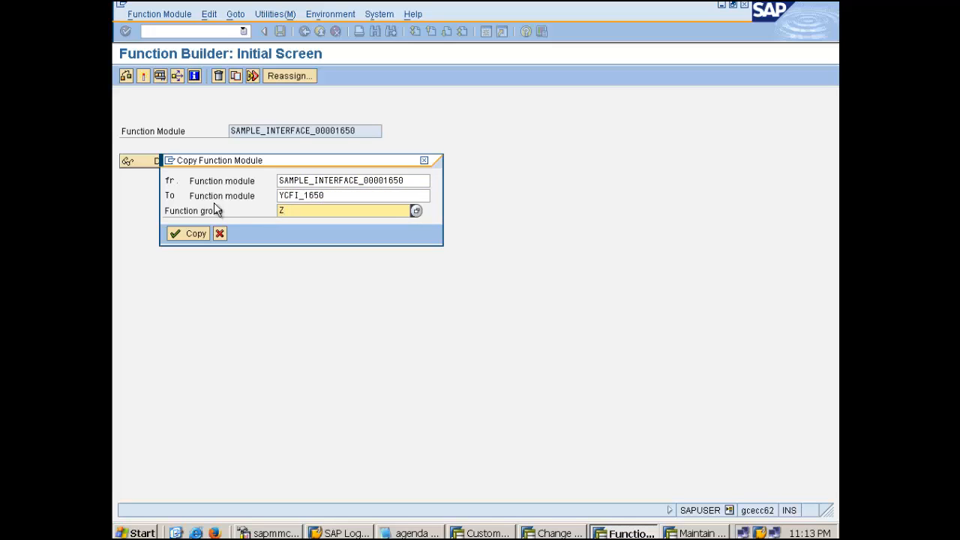
{"action": "type", "text": "FG*"}
{"action": "left_click", "coordinate": [415, 210]}
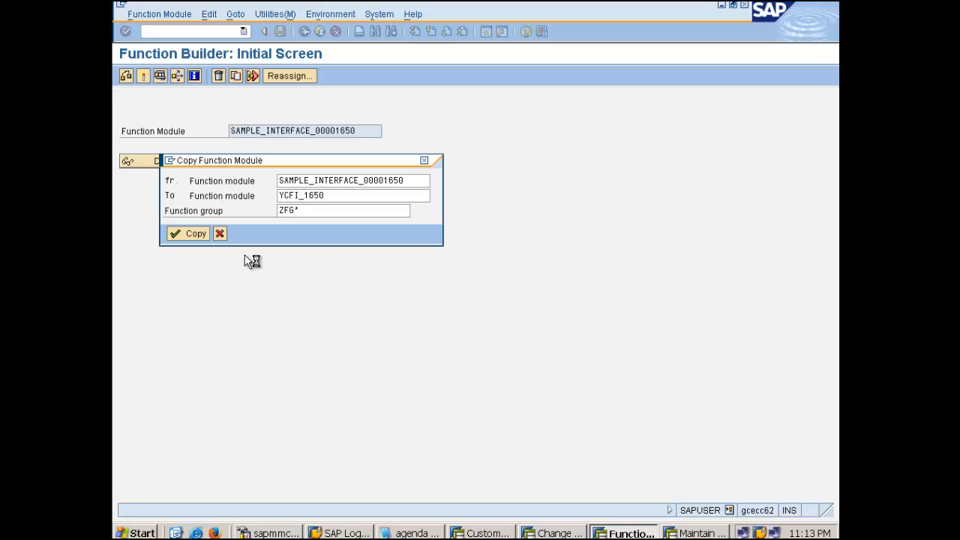
{"action": "left_click", "coordinate": [177, 233]}
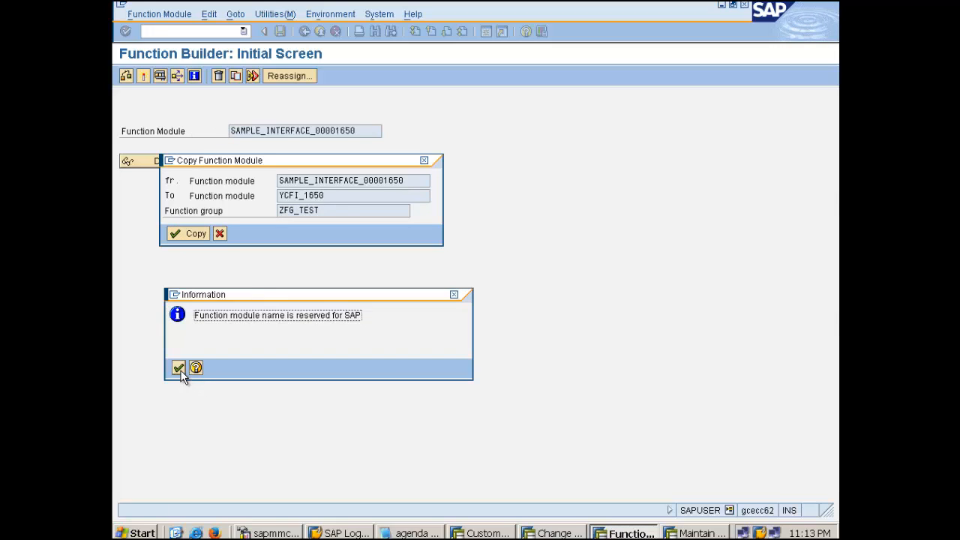
{"action": "left_click", "coordinate": [178, 368]}
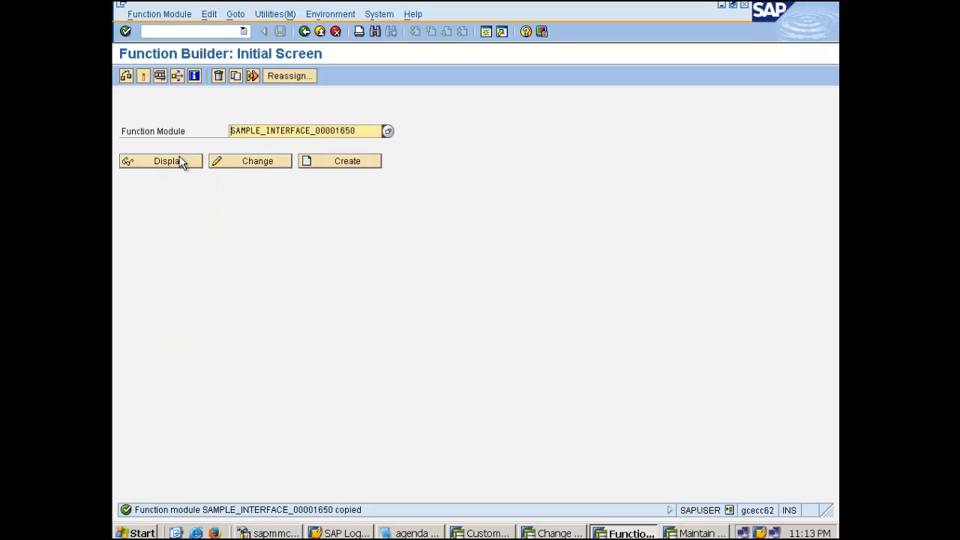
Open function module YCFI_1650 in change mode, check its import, tables, changing and export parameters, and return to the source code.
{"action": "left_click_drag", "start_coordinate": [360, 130], "coordinate": [157, 129]}
{"action": "type", "text": "YCFI_1650"}
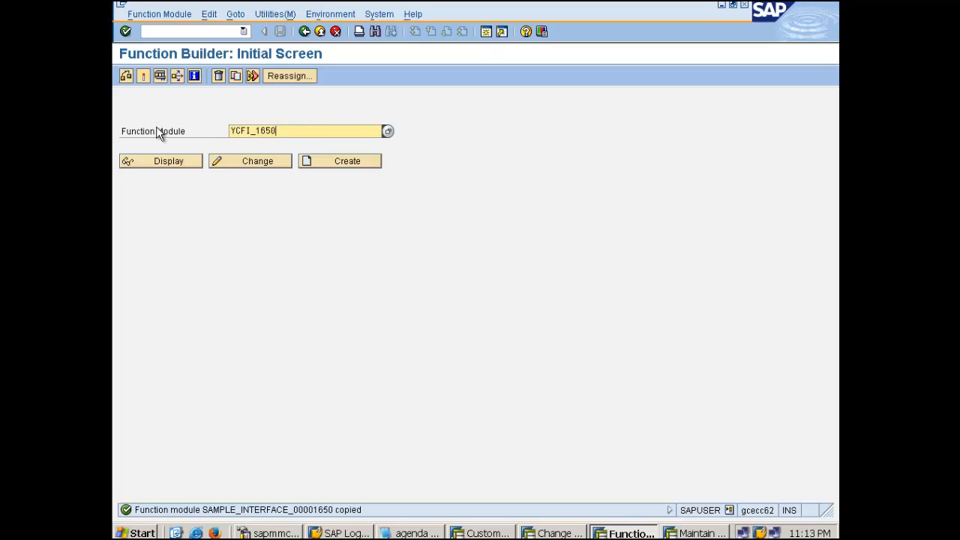
{"action": "left_click", "coordinate": [240, 162]}
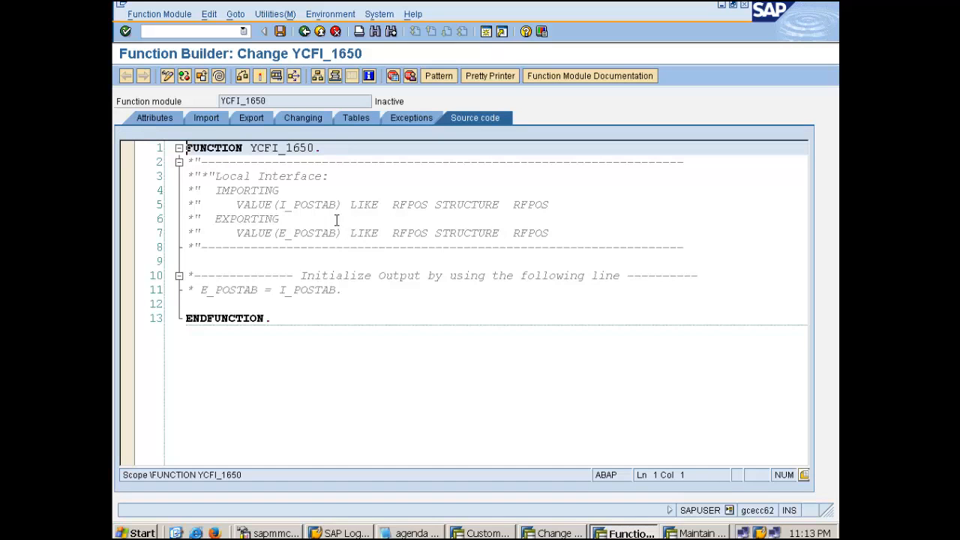
{"action": "left_click", "coordinate": [365, 290]}
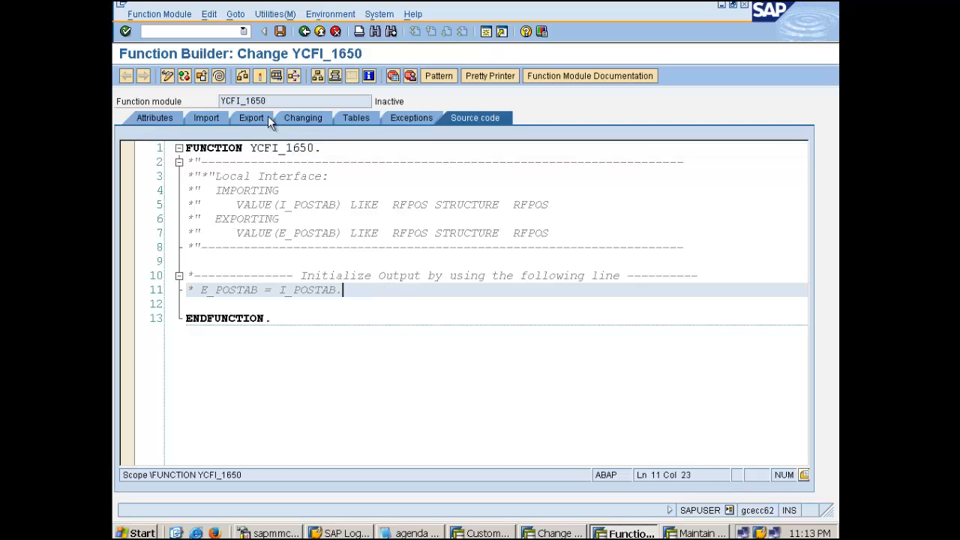
{"action": "left_click", "coordinate": [208, 117]}
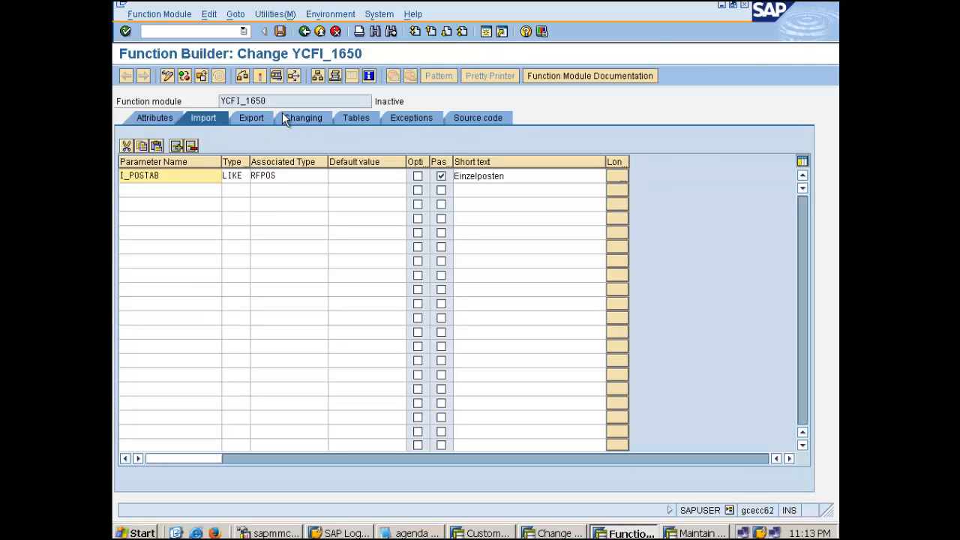
{"action": "left_click", "coordinate": [358, 119]}
{"action": "left_click", "coordinate": [315, 119]}
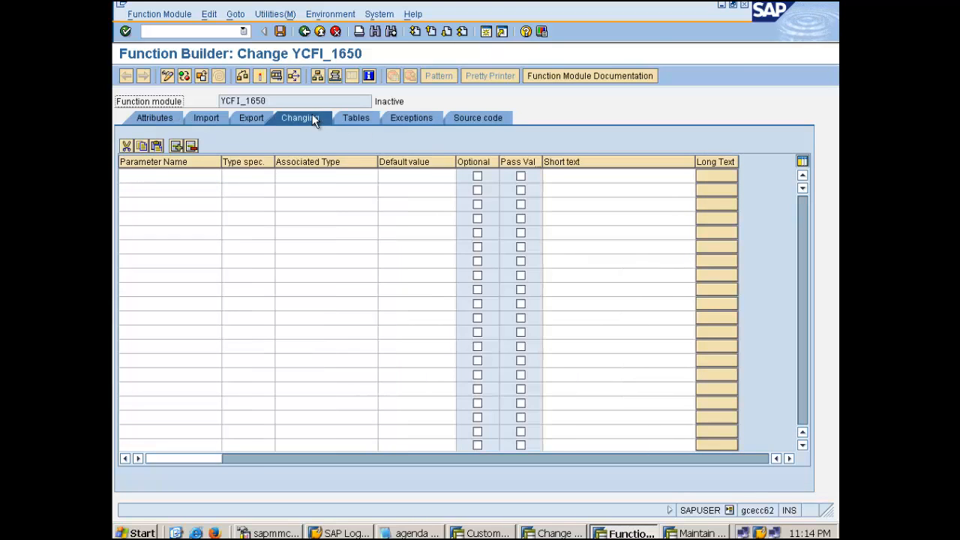
{"action": "left_click", "coordinate": [254, 120]}
{"action": "left_click", "coordinate": [455, 118]}
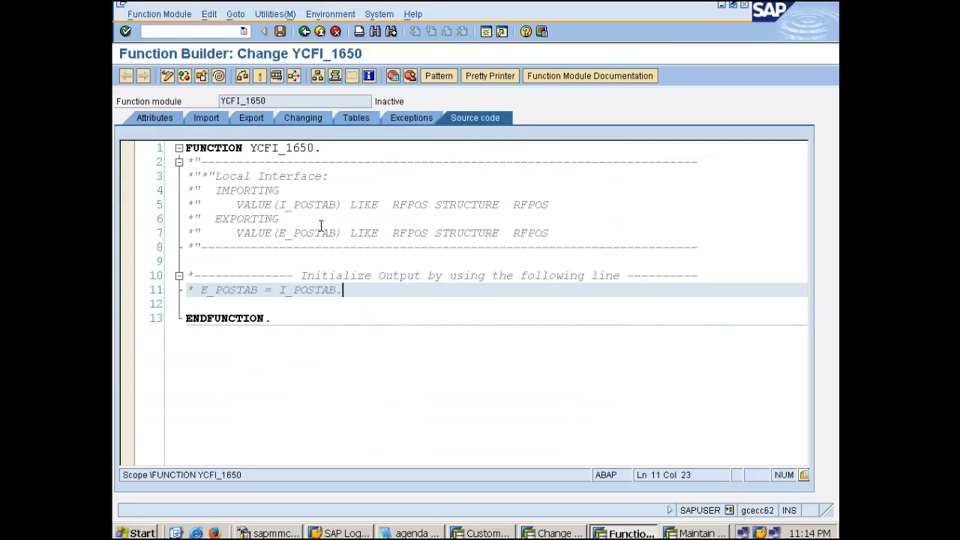
Add a BREAK-POINT. statement below the commented E_POSTAB = I_POSTAB line and activate YCFI_1650.
{"action": "key", "text": "Return"}
{"action": "key", "text": "Return"}
{"action": "type", "text": "bre"}
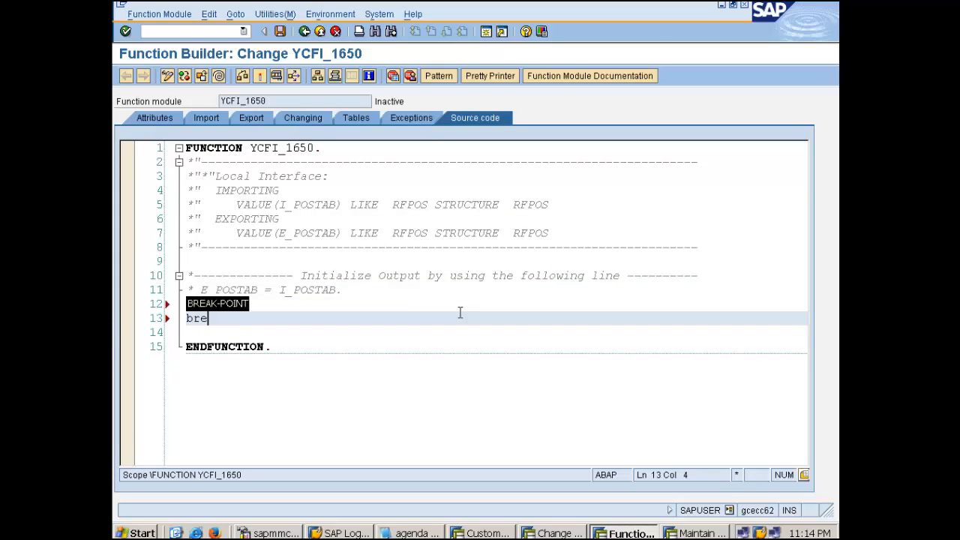
{"action": "key", "text": "Tab"}
{"action": "type", "text": "."}
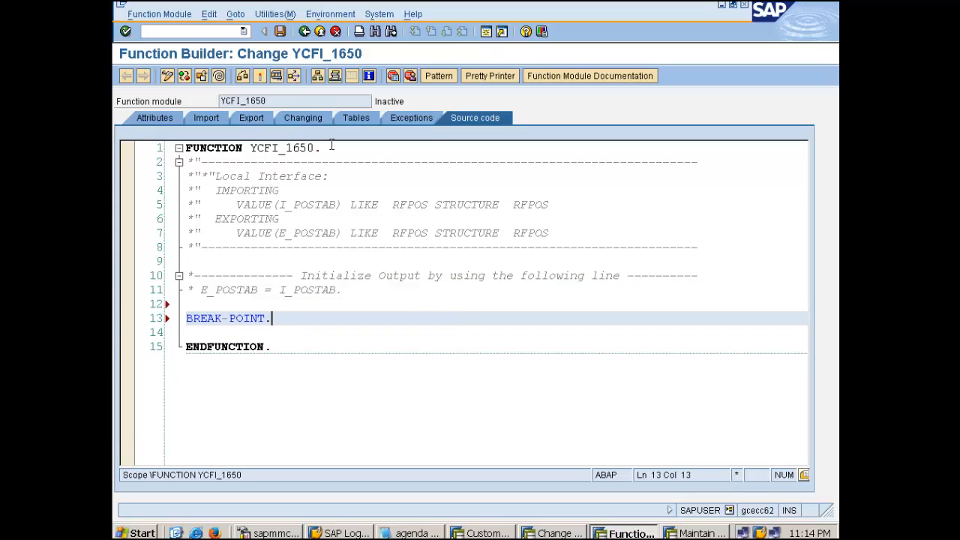
{"action": "left_click", "coordinate": [260, 77]}
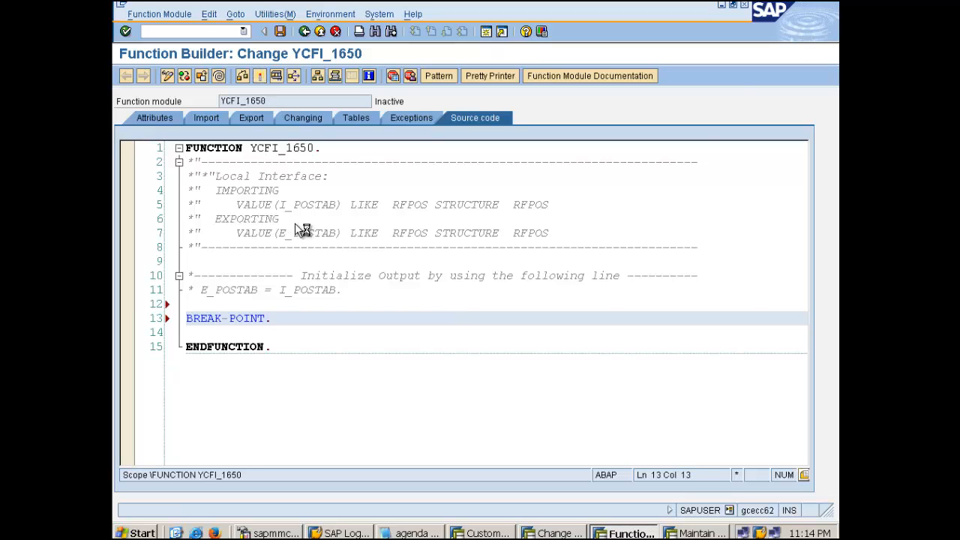
{"action": "key", "text": "Return"}
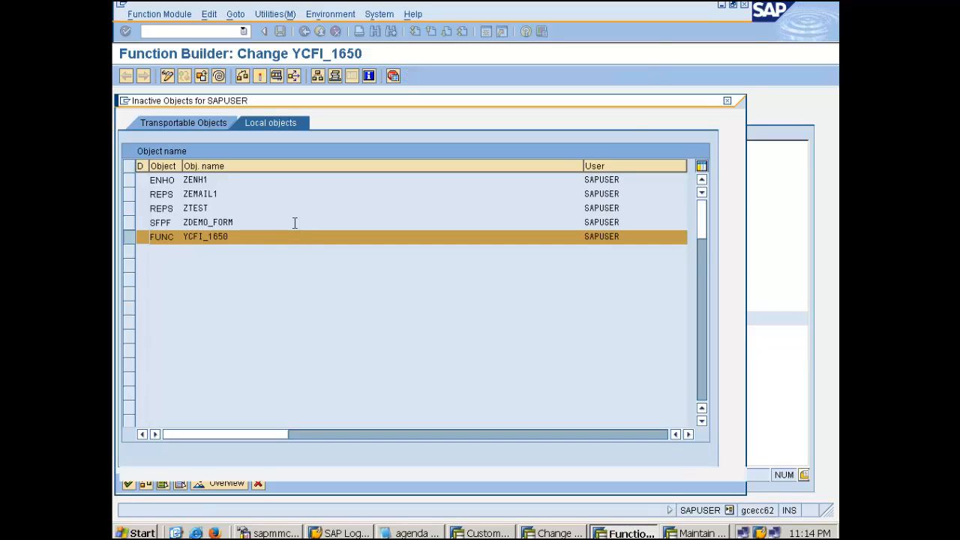
Switch to the Publish&Subscribe customer enhancements session, start transaction FBL5N and run the open-items report with the prefilled customer account and company code.
{"action": "key", "text": "alt+Tab"}
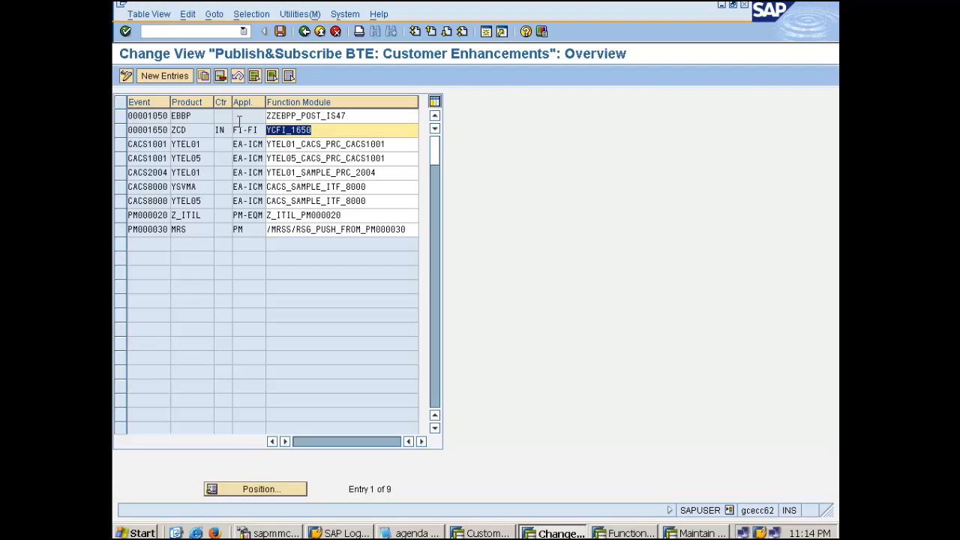
{"action": "left_click", "coordinate": [181, 31]}
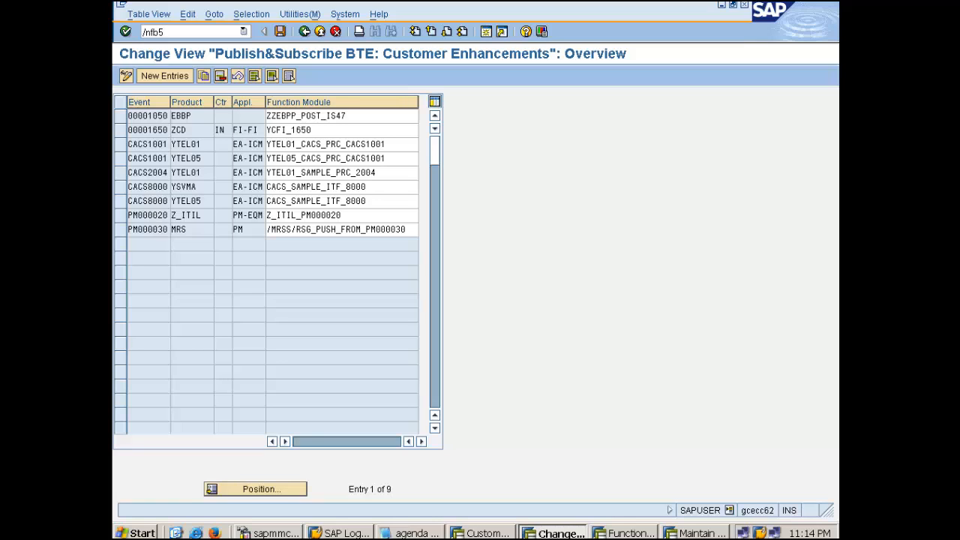
{"action": "type", "text": "5n"}
{"action": "key", "text": "Return"}
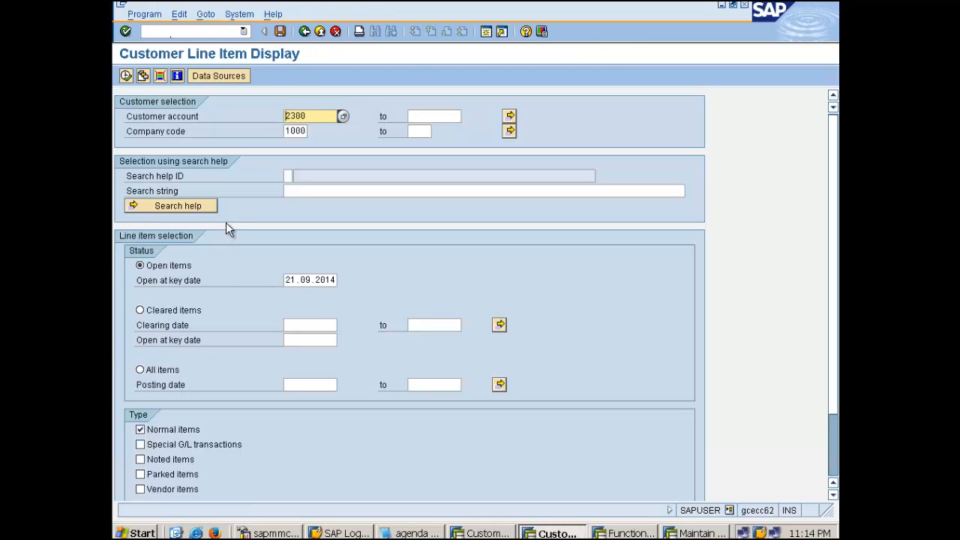
{"action": "left_click", "coordinate": [126, 75]}
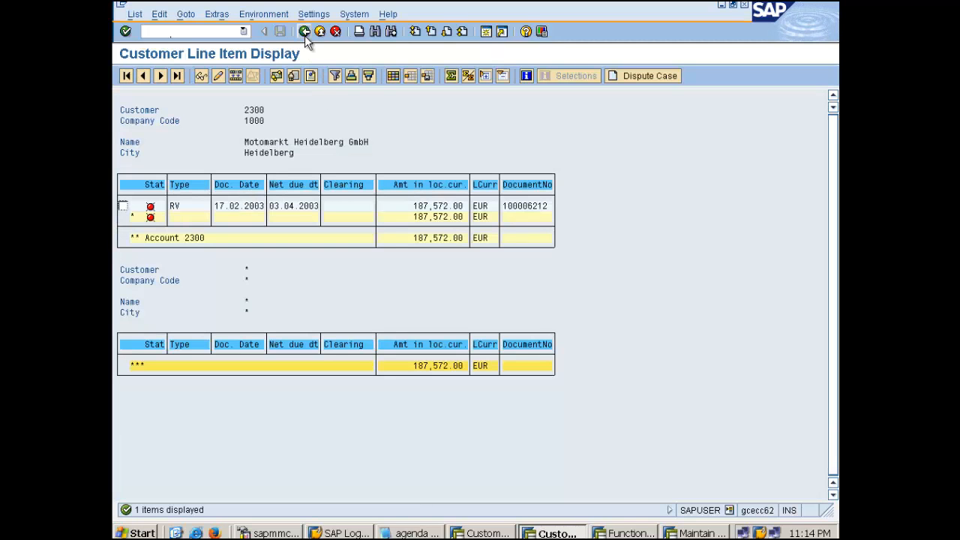
Open the layout settings of the customer line item list, look through the hidden fields, and close the settings without changes.
{"action": "left_click", "coordinate": [394, 75]}
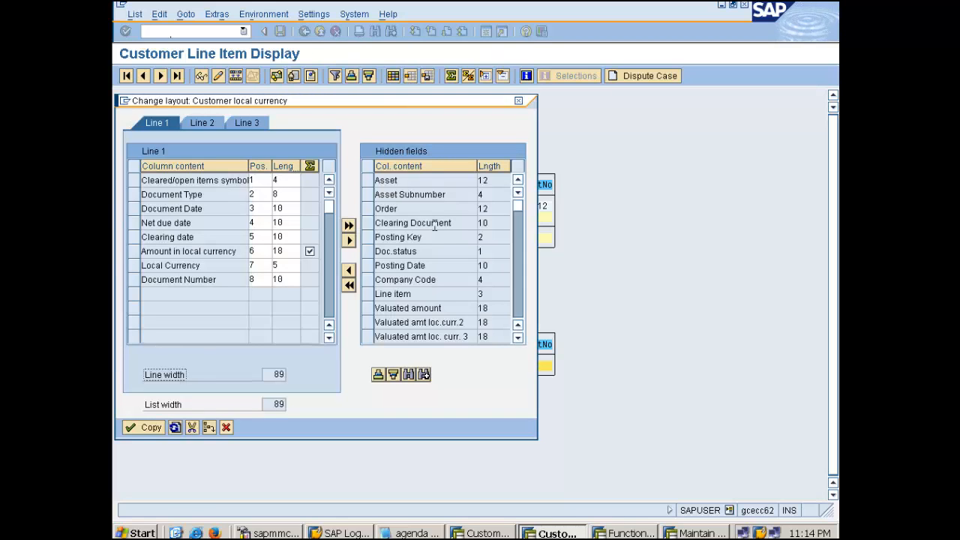
{"action": "scroll", "coordinate": [434, 225], "scroll_direction": "down", "scroll_amount": 5}
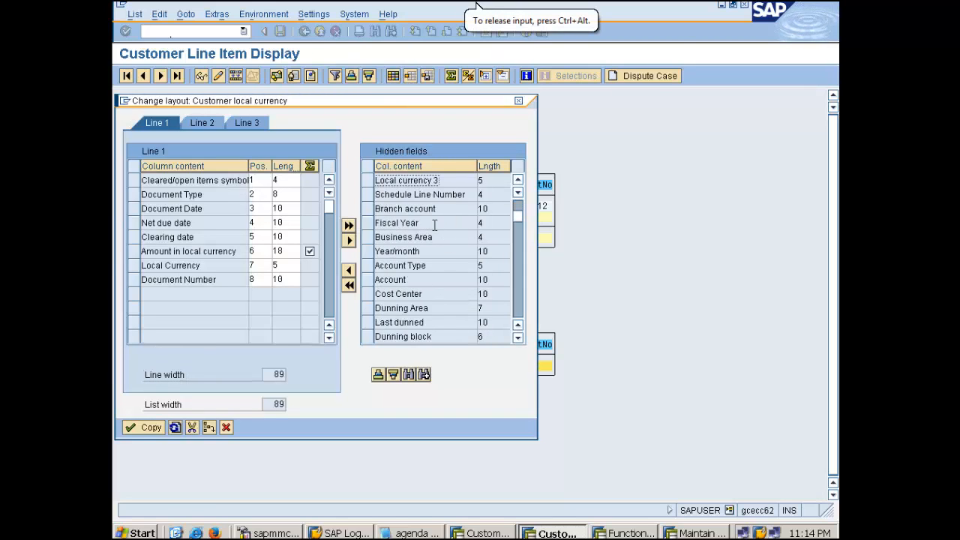
{"action": "scroll", "coordinate": [434, 226], "scroll_direction": "down", "scroll_amount": 4}
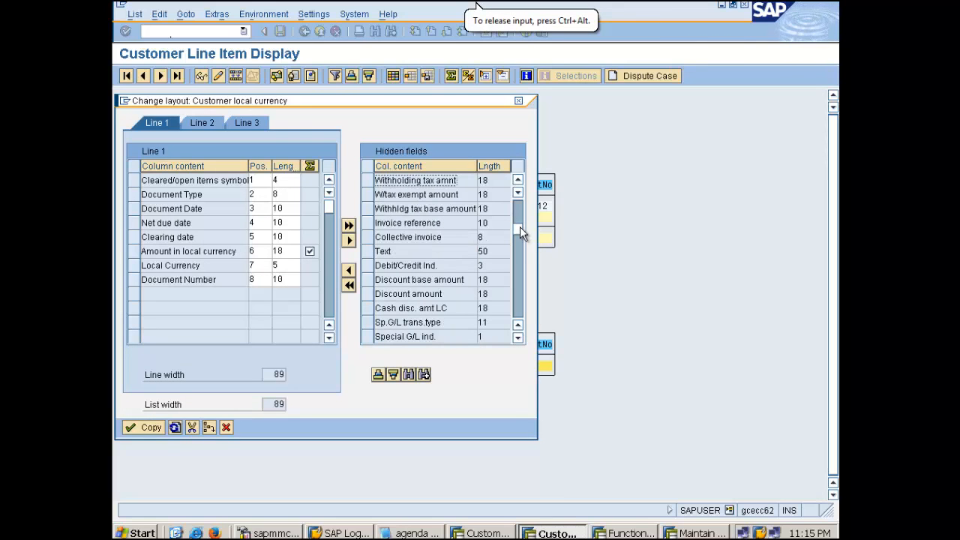
{"action": "left_click_drag", "start_coordinate": [519, 226], "coordinate": [517, 315]}
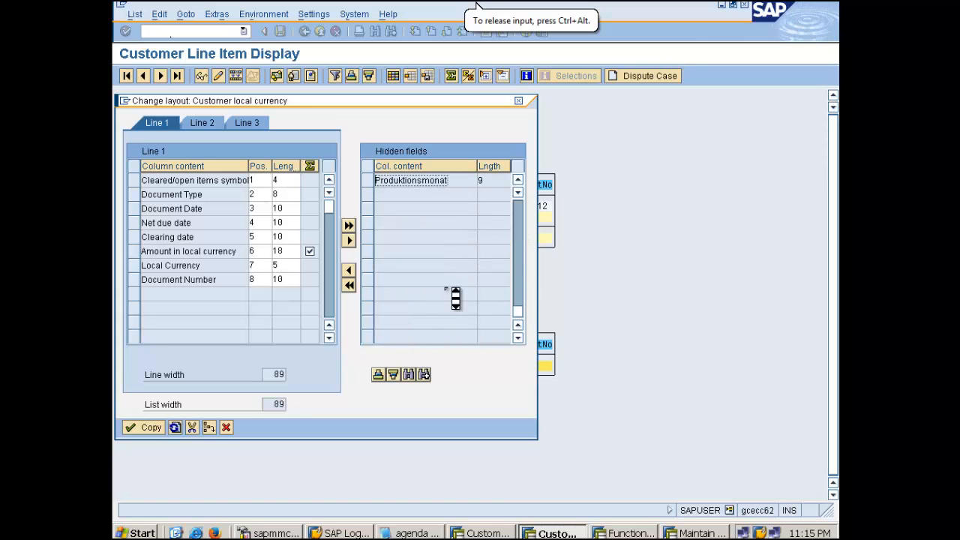
{"action": "scroll", "coordinate": [445, 294], "scroll_direction": "up", "scroll_amount": 2}
{"action": "scroll", "coordinate": [444, 294], "scroll_direction": "up", "scroll_amount": 1}
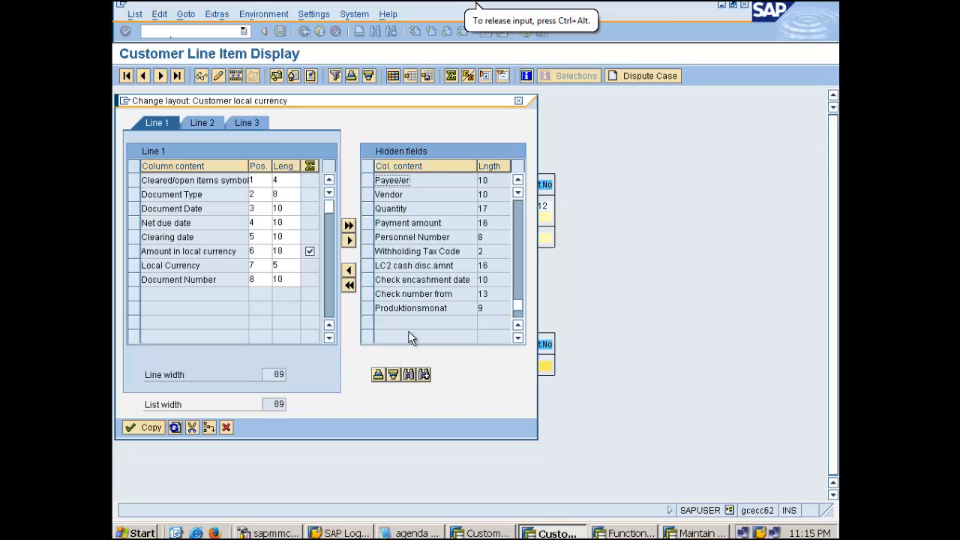
{"action": "left_click", "coordinate": [517, 100]}
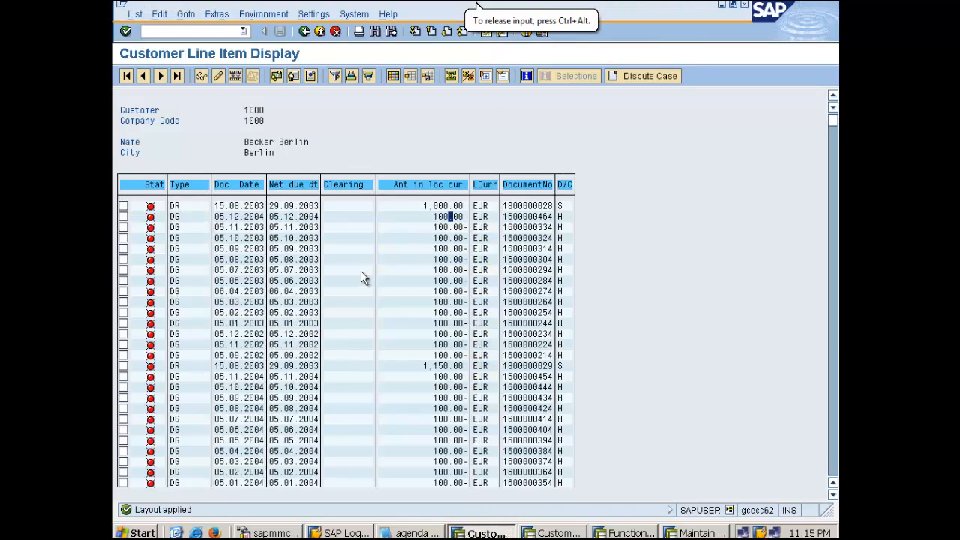
Switch to the session showing customer 2300's line items and start transaction FIBF there.
{"action": "left_click", "coordinate": [558, 533]}
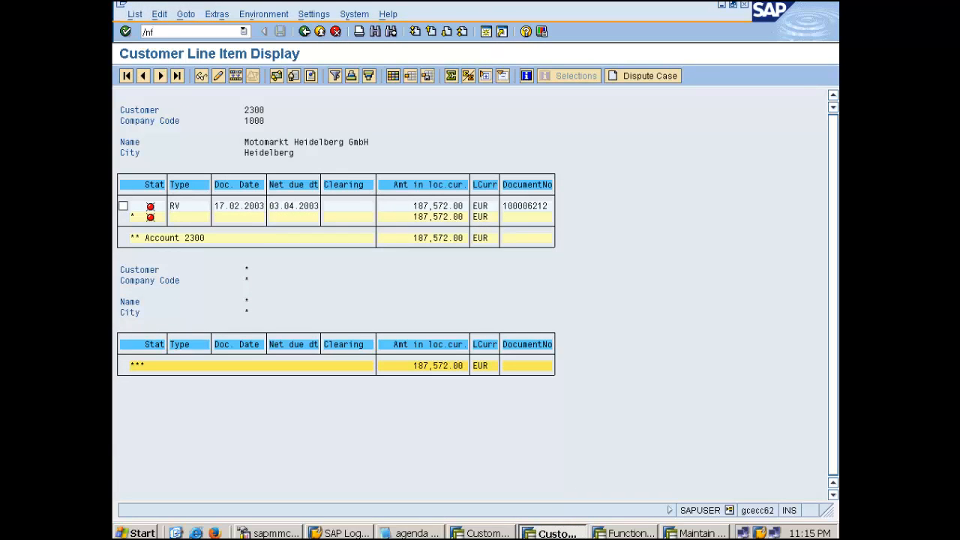
{"action": "type", "text": "/nfibf"}
{"action": "key", "text": "Return"}
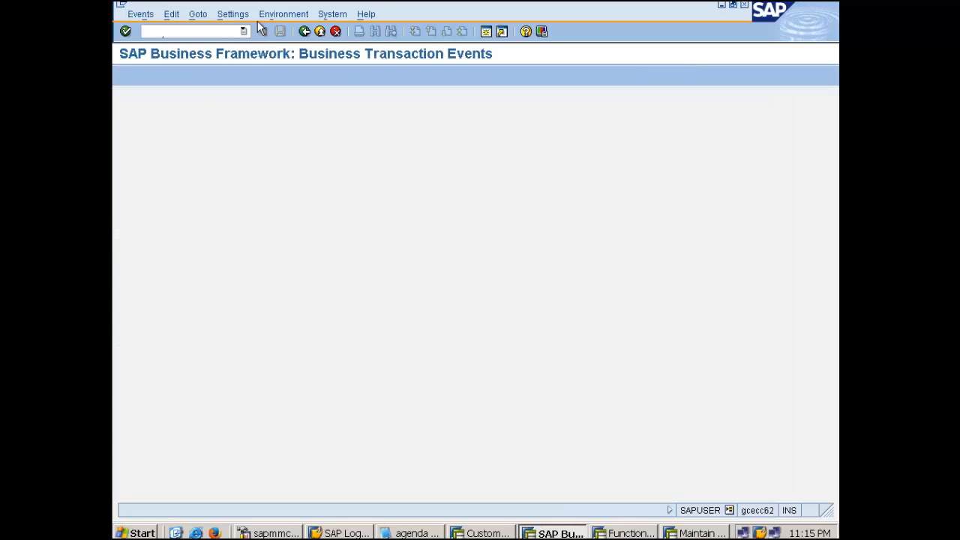
Display the customer products settings, inspect the ZCD credit debit entry, and return to Business Transaction Events.
{"action": "left_click", "coordinate": [240, 16]}
{"action": "mouse_move", "coordinate": [242, 46]}
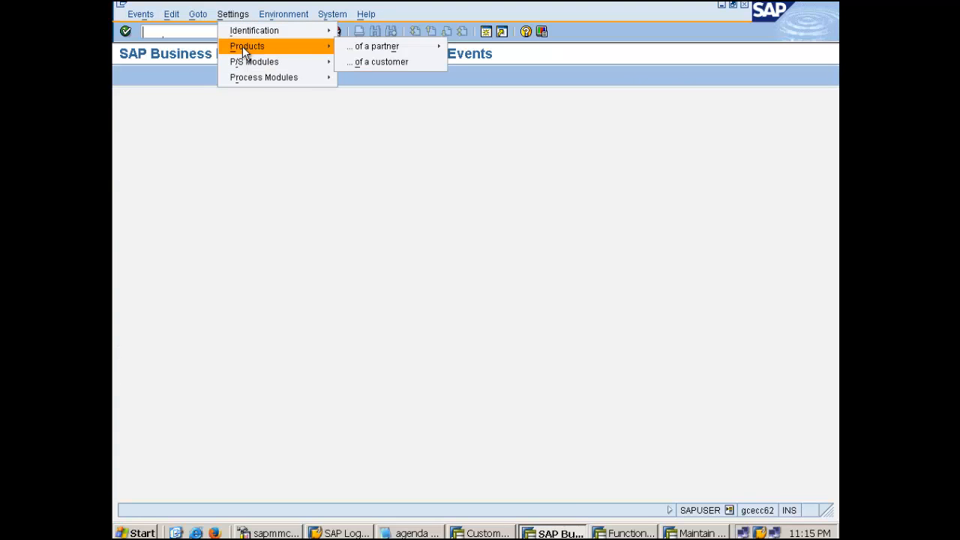
{"action": "left_click", "coordinate": [362, 55]}
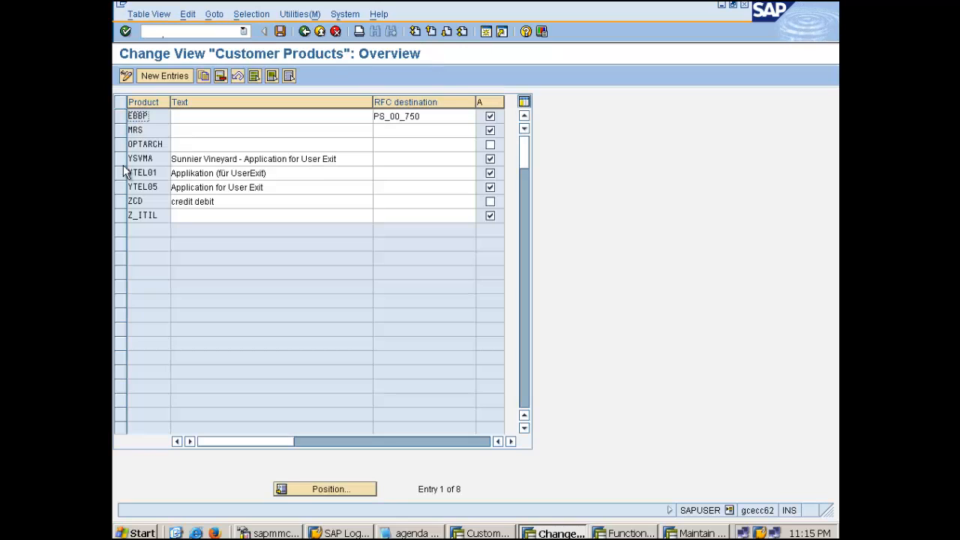
{"action": "left_click", "coordinate": [129, 204]}
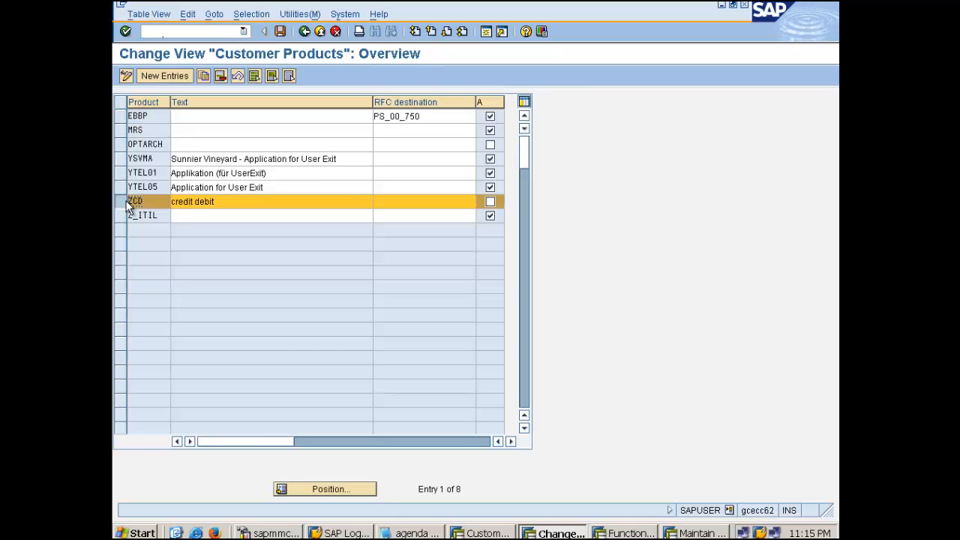
{"action": "left_click", "coordinate": [303, 31]}
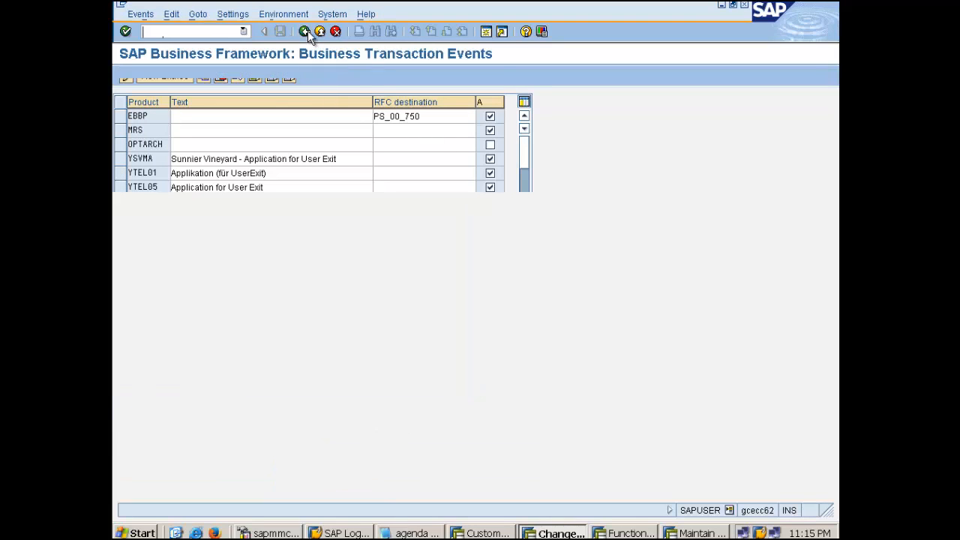
Display the customer P/S modules and inspect the event 00001650 entry with function module YCFI_1650.
{"action": "left_click", "coordinate": [240, 18]}
{"action": "mouse_move", "coordinate": [251, 63]}
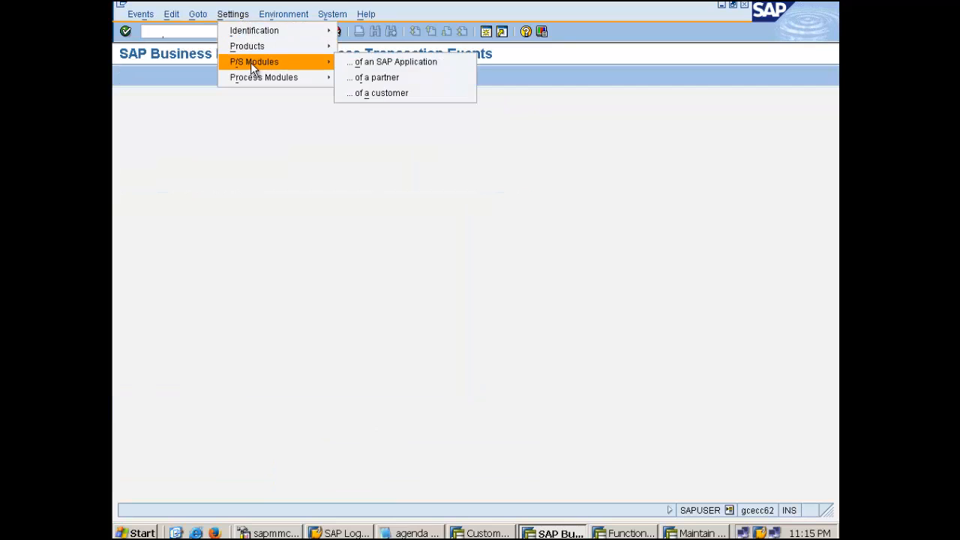
{"action": "left_click", "coordinate": [377, 93]}
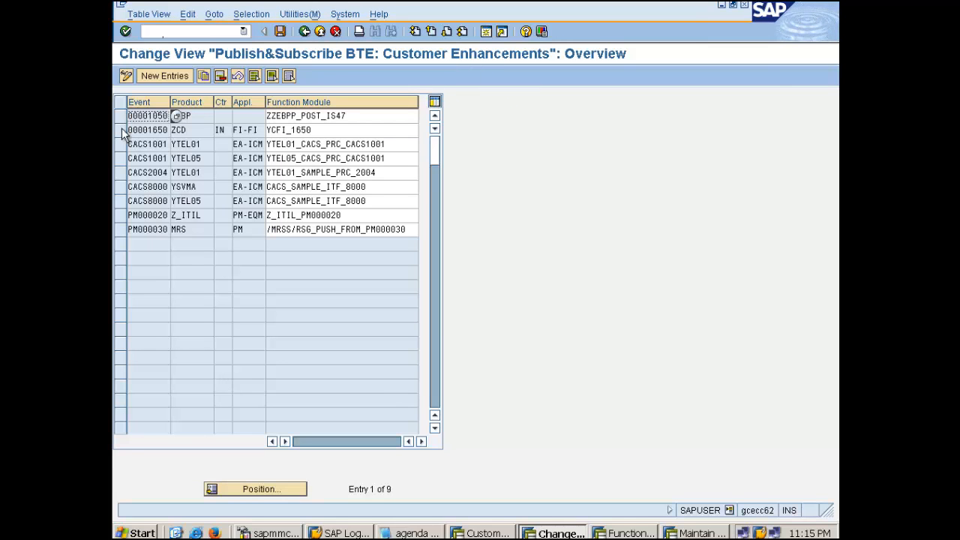
{"action": "left_click", "coordinate": [120, 130]}
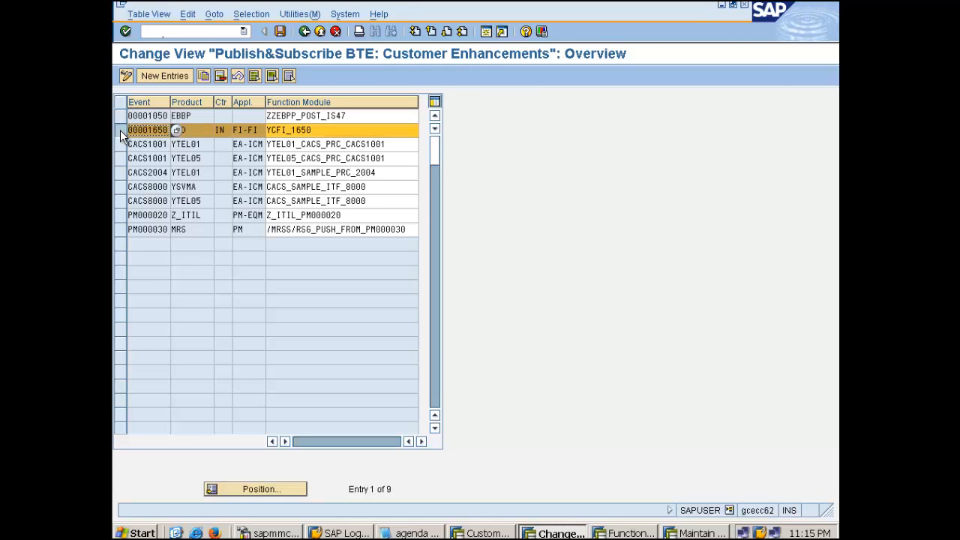
{"action": "double_click", "coordinate": [298, 129]}
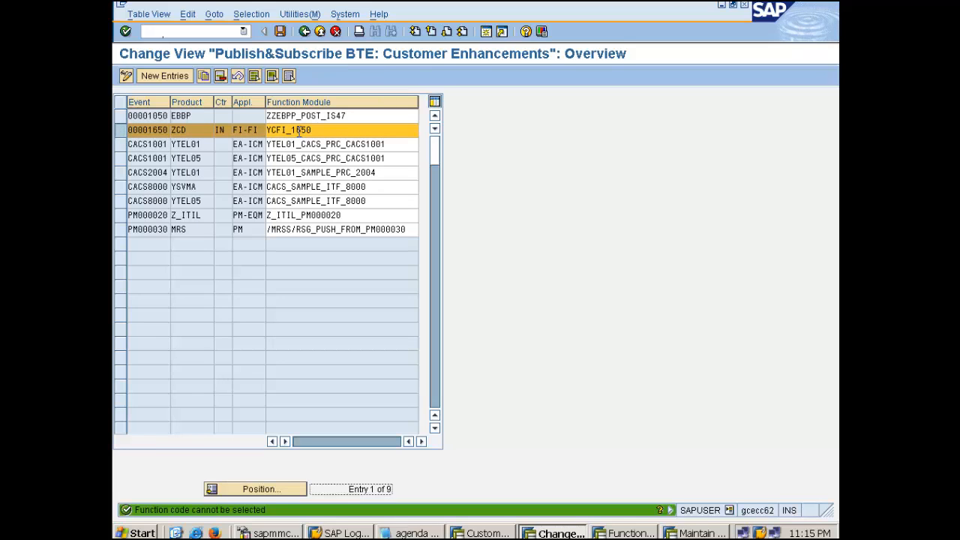
{"action": "left_click", "coordinate": [303, 33]}
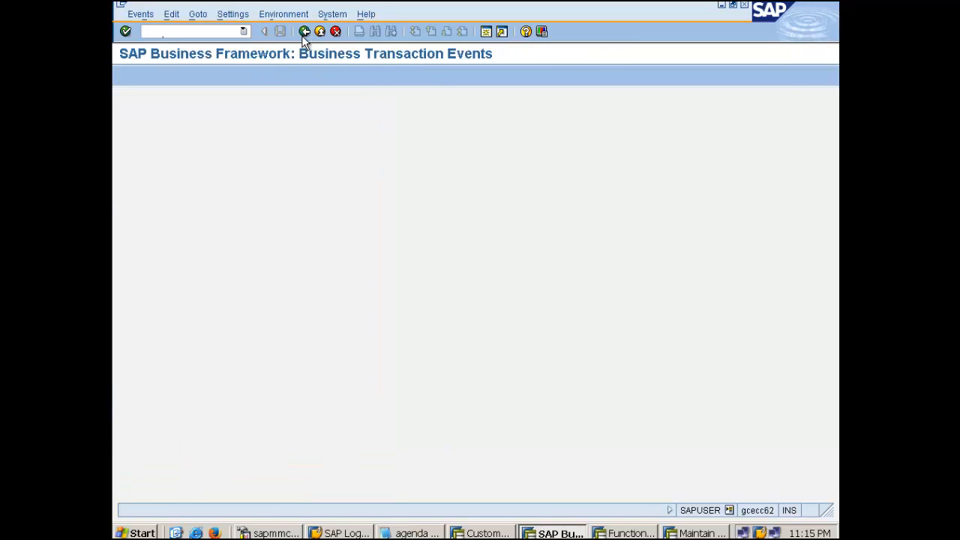
Exit Business Transaction Events and restart transaction FIBF from the command history.
{"action": "left_click", "coordinate": [303, 33]}
{"action": "left_click", "coordinate": [243, 32]}
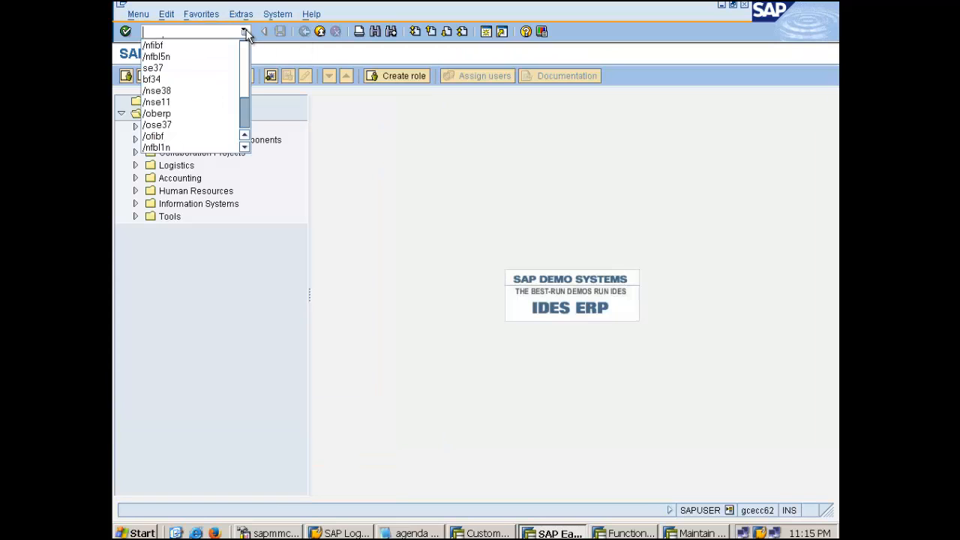
{"action": "left_click", "coordinate": [201, 42]}
{"action": "key", "text": "Return"}
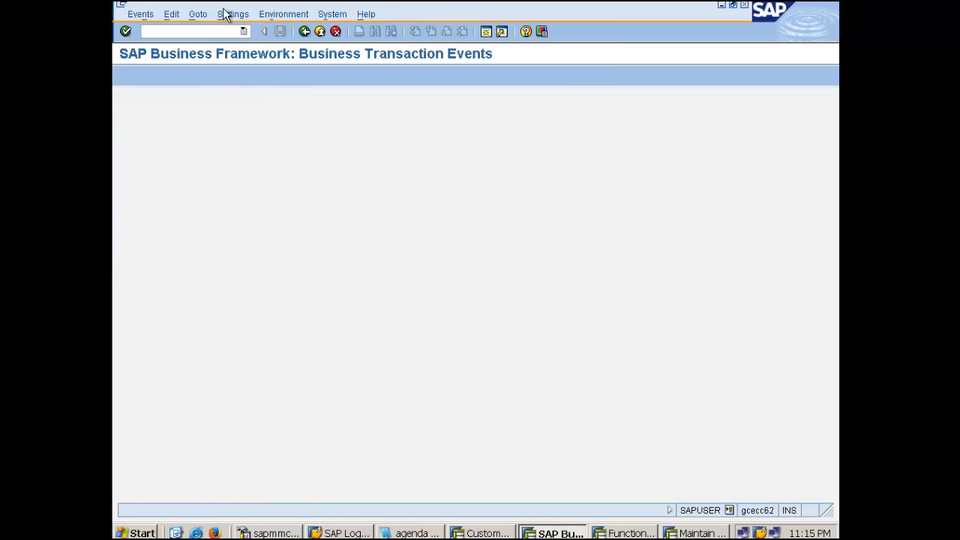
Activate the ZCD product in the customer products settings and save it under customizing request ECCK900011.
{"action": "left_click", "coordinate": [225, 15]}
{"action": "mouse_move", "coordinate": [268, 47]}
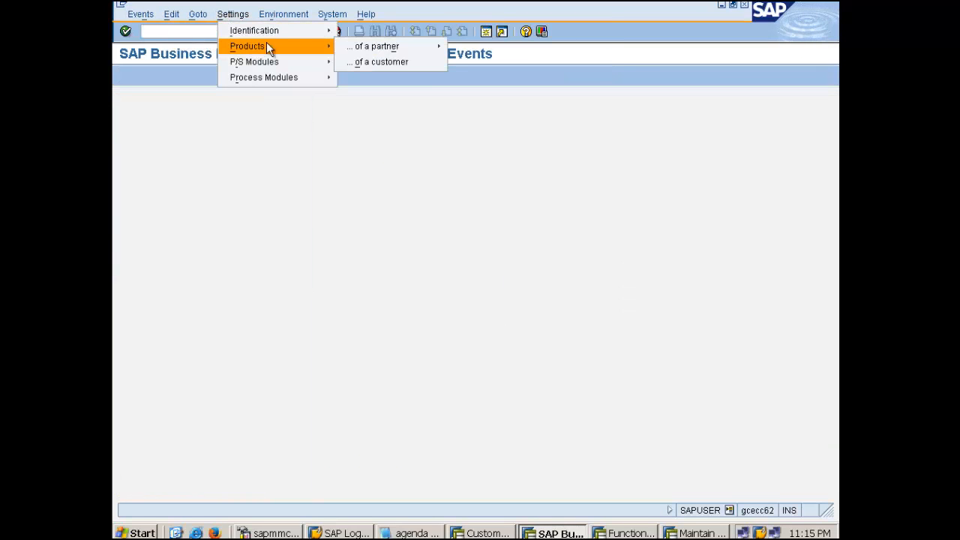
{"action": "left_click", "coordinate": [354, 60]}
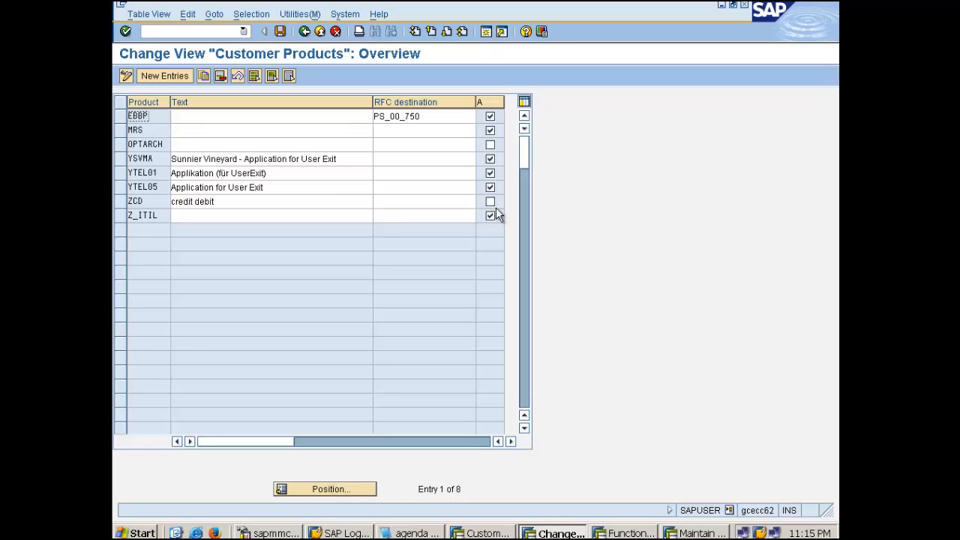
{"action": "left_click", "coordinate": [490, 201]}
{"action": "left_click", "coordinate": [280, 32]}
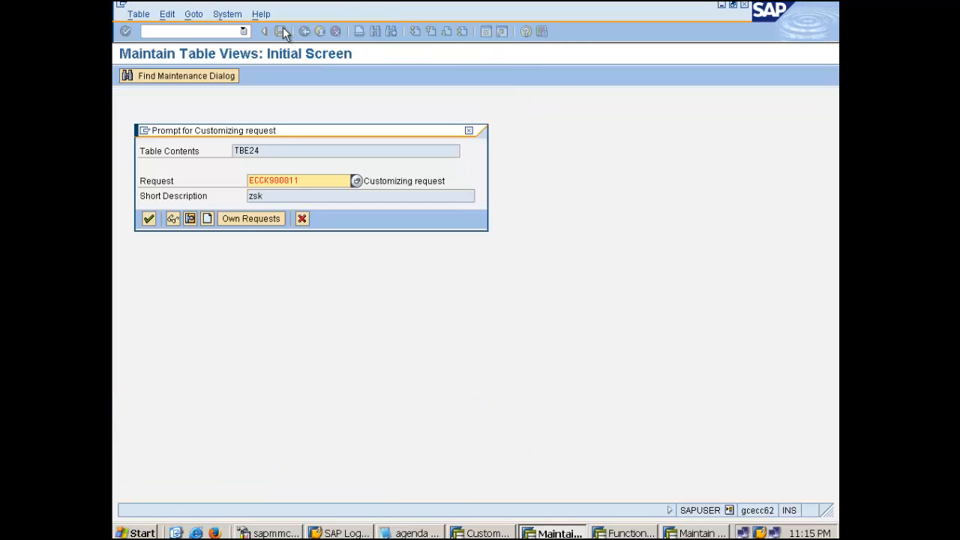
{"action": "left_click", "coordinate": [150, 219]}
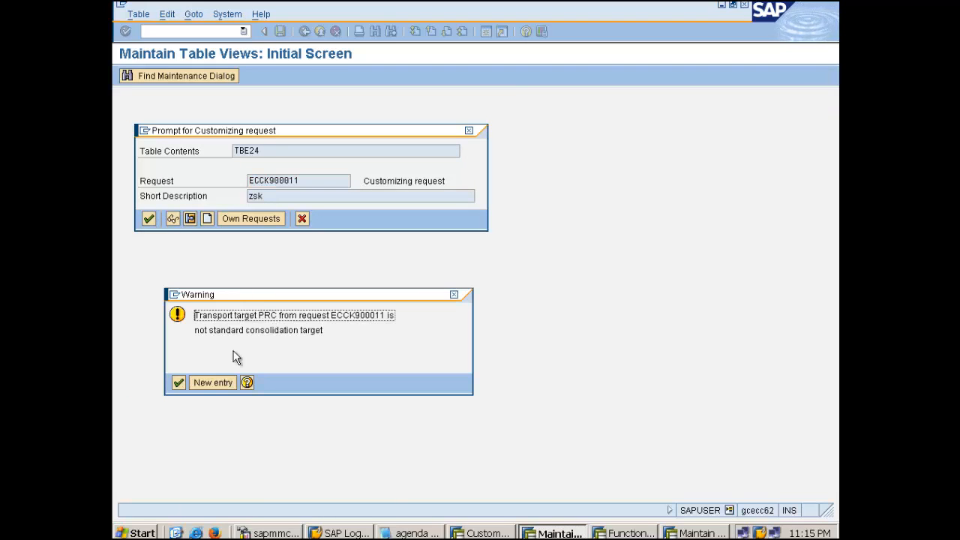
{"action": "left_click", "coordinate": [178, 383]}
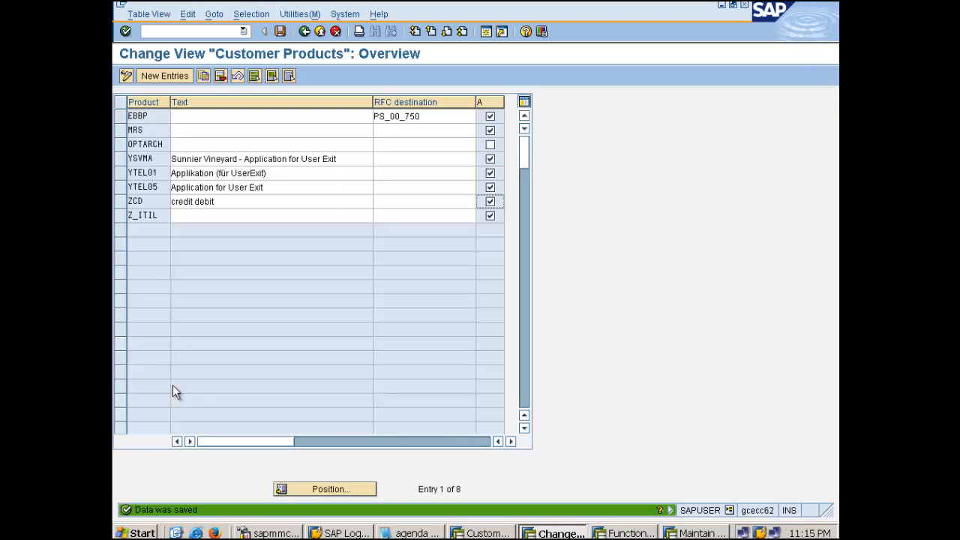
Leave the customer products settings and close the Business Transaction Events session.
{"action": "left_click", "coordinate": [196, 31]}
{"action": "left_click", "coordinate": [313, 32]}
{"action": "left_click", "coordinate": [314, 32]}
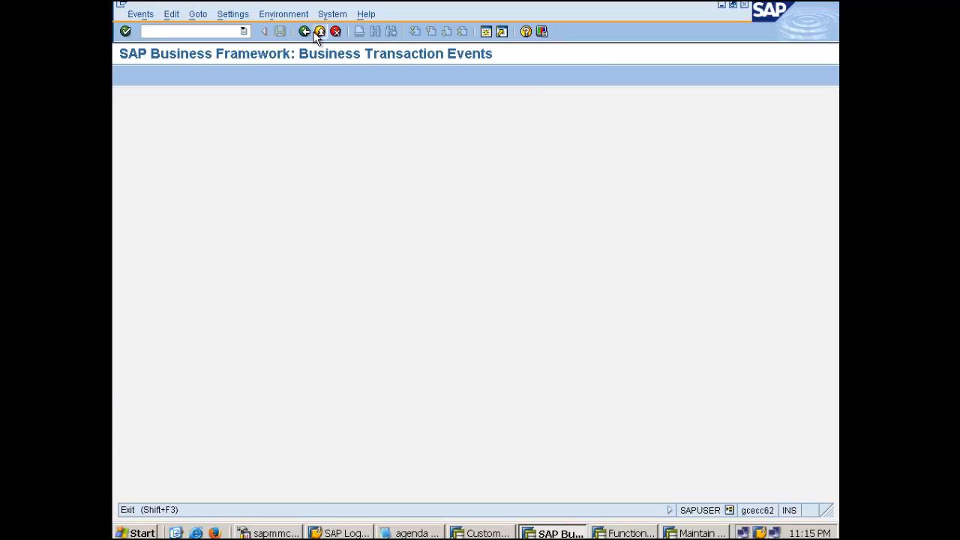
{"action": "left_click", "coordinate": [313, 32]}
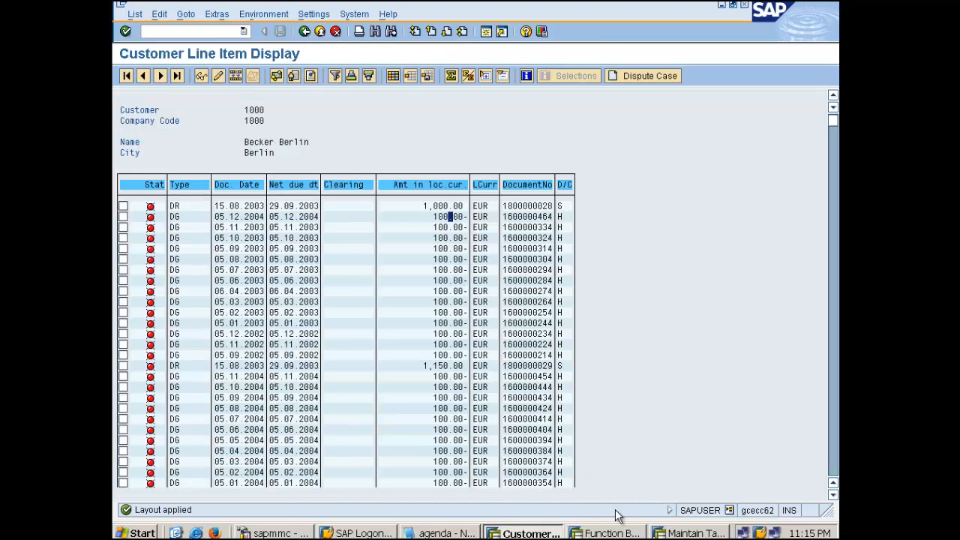
Rerun the customer line item report for company code 1000 and add I_POSTAB and E_POSTAB to the debugger's variables.
{"action": "left_click", "coordinate": [308, 34]}
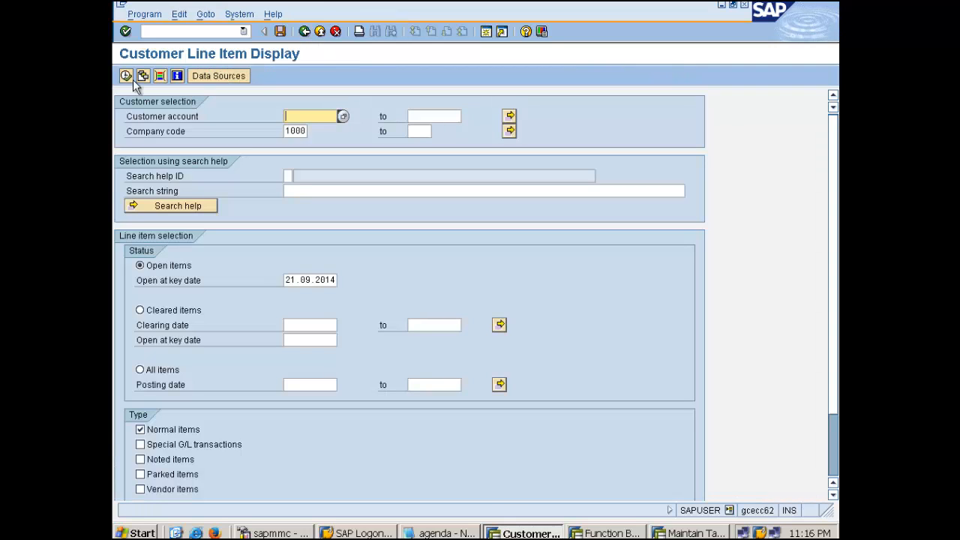
{"action": "left_click", "coordinate": [126, 75]}
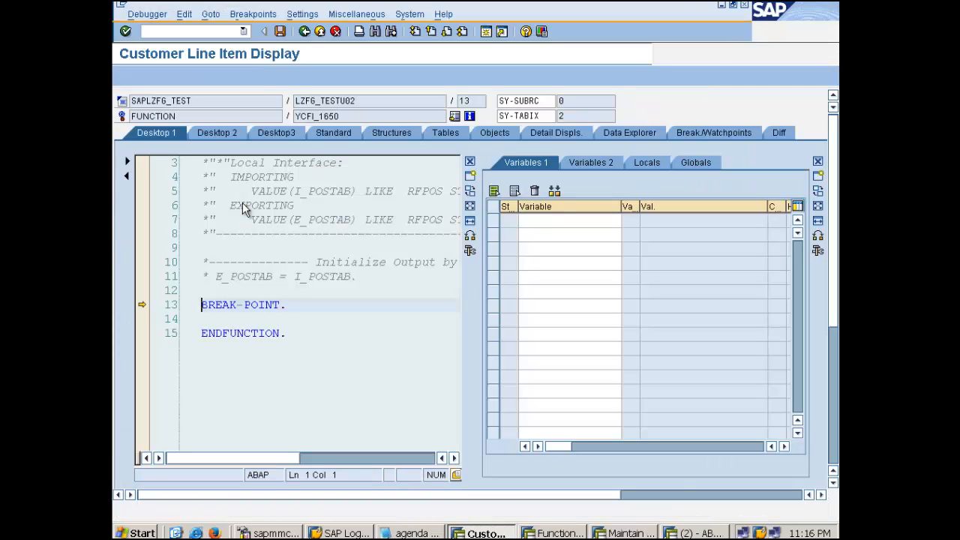
{"action": "left_click", "coordinate": [321, 276]}
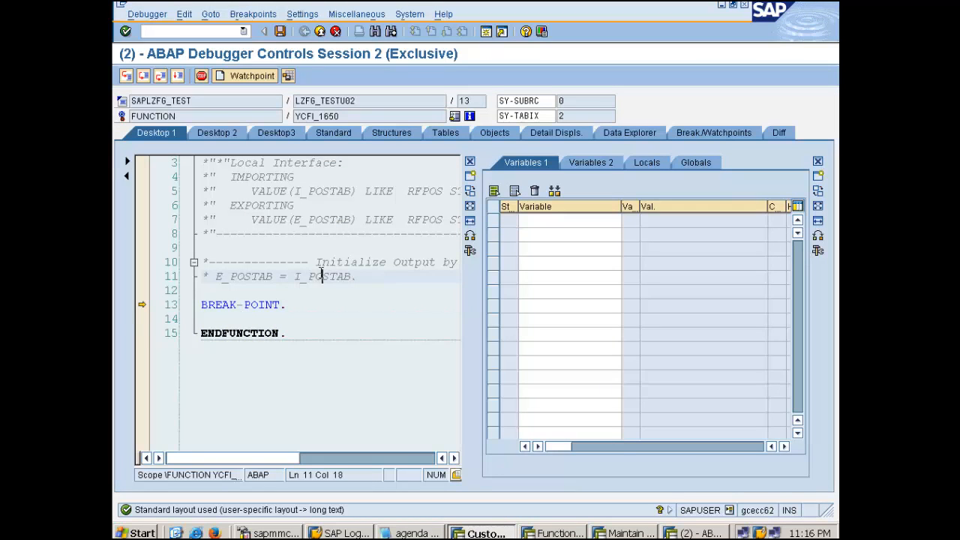
{"action": "double_click", "coordinate": [321, 276]}
{"action": "double_click", "coordinate": [267, 276]}
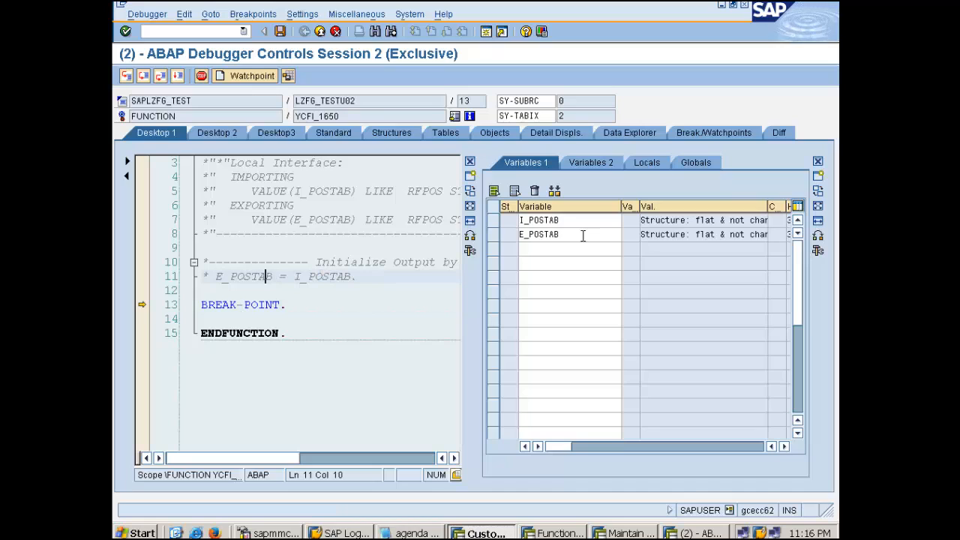
Open the I_POSTAB structure in the debugger and examine its component values down to the SHKZG field.
{"action": "double_click", "coordinate": [558, 220]}
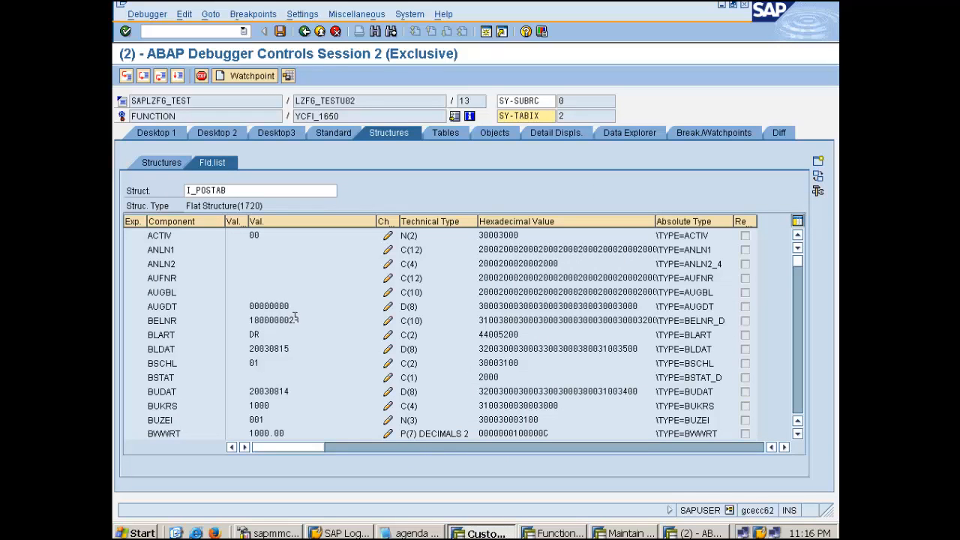
{"action": "scroll", "coordinate": [305, 328], "scroll_direction": "down", "scroll_amount": 8}
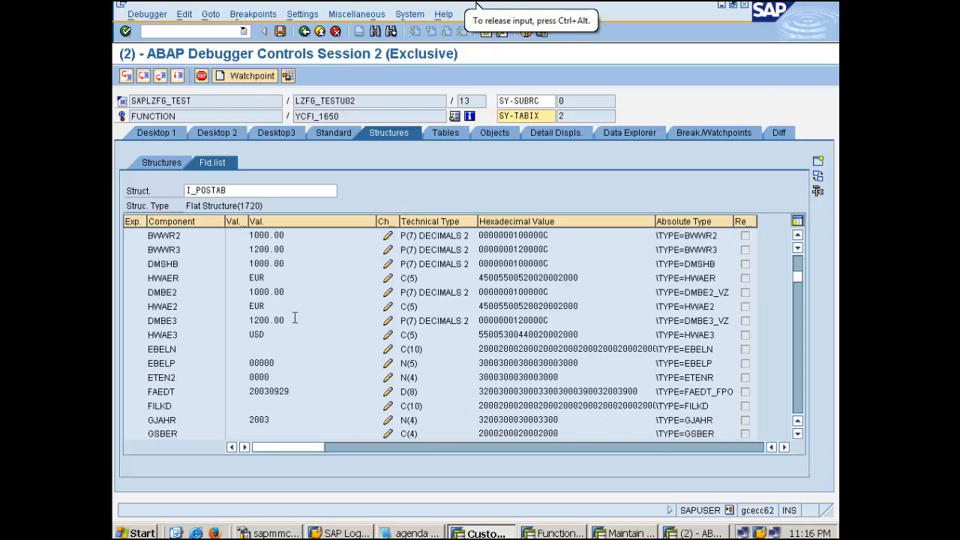
{"action": "scroll", "coordinate": [299, 322], "scroll_direction": "down", "scroll_amount": 3}
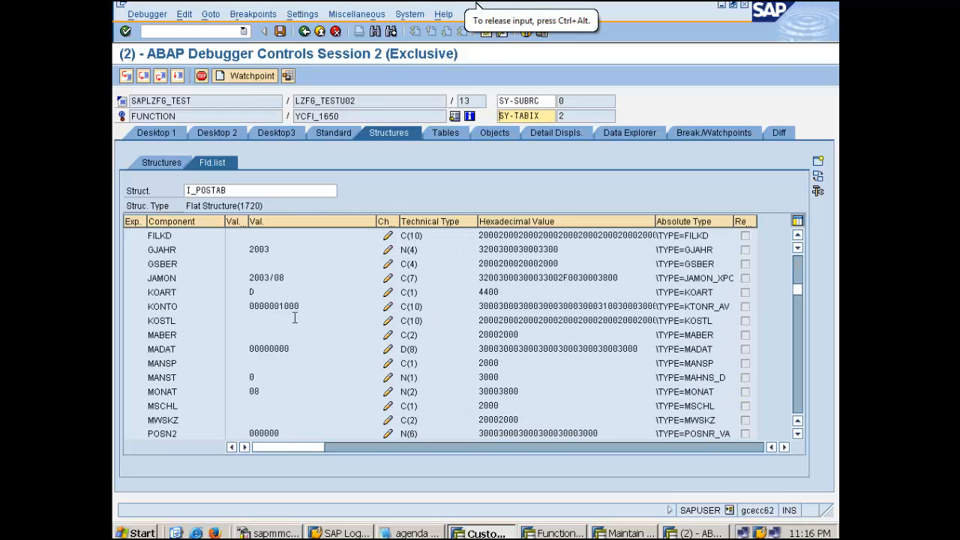
{"action": "scroll", "coordinate": [300, 322], "scroll_direction": "down", "scroll_amount": 4}
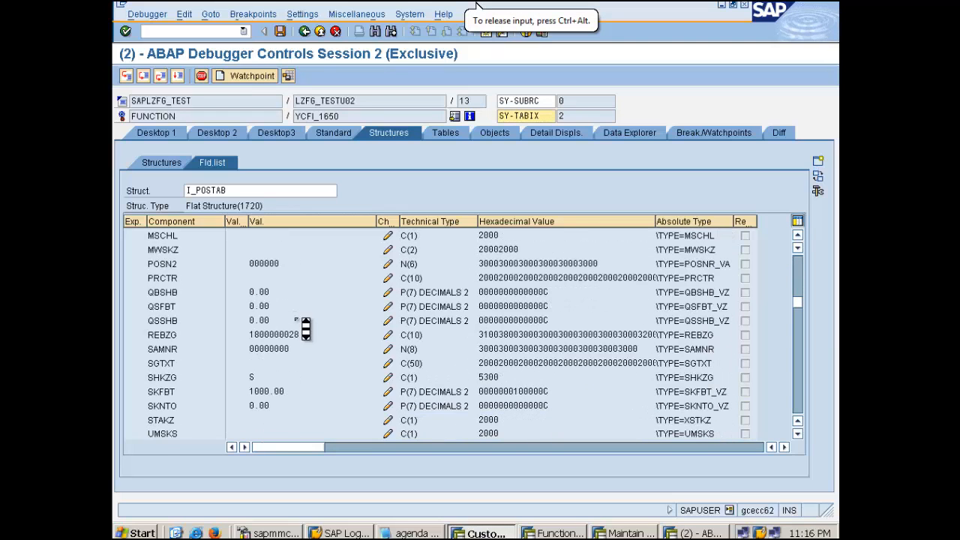
{"action": "scroll", "coordinate": [305, 327], "scroll_direction": "down", "scroll_amount": 1}
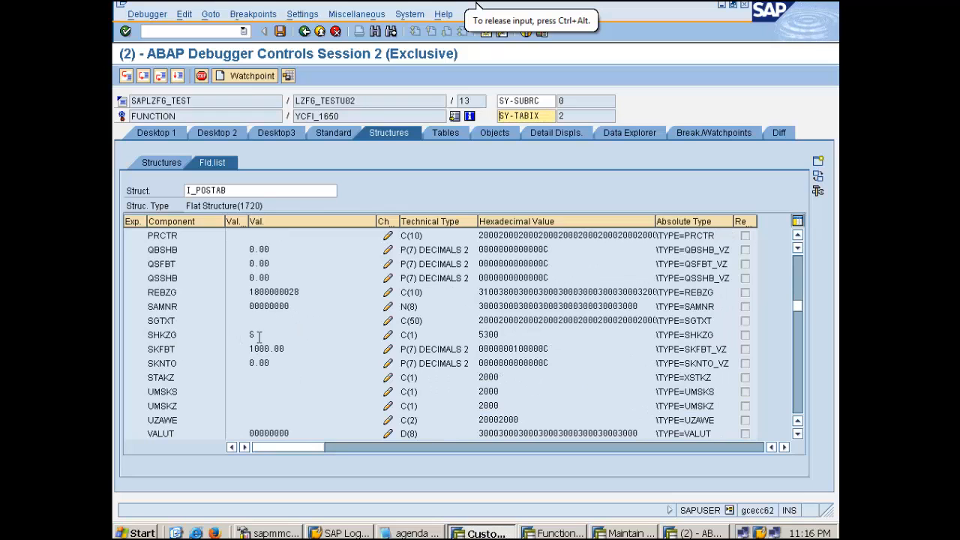
Examine the remaining I_POSTAB components in the debugger, from SHKZG down to the custom ZSHKZG field.
{"action": "left_click_drag", "start_coordinate": [258, 335], "coordinate": [229, 330]}
{"action": "scroll", "coordinate": [229, 330], "scroll_direction": "down", "scroll_amount": 5}
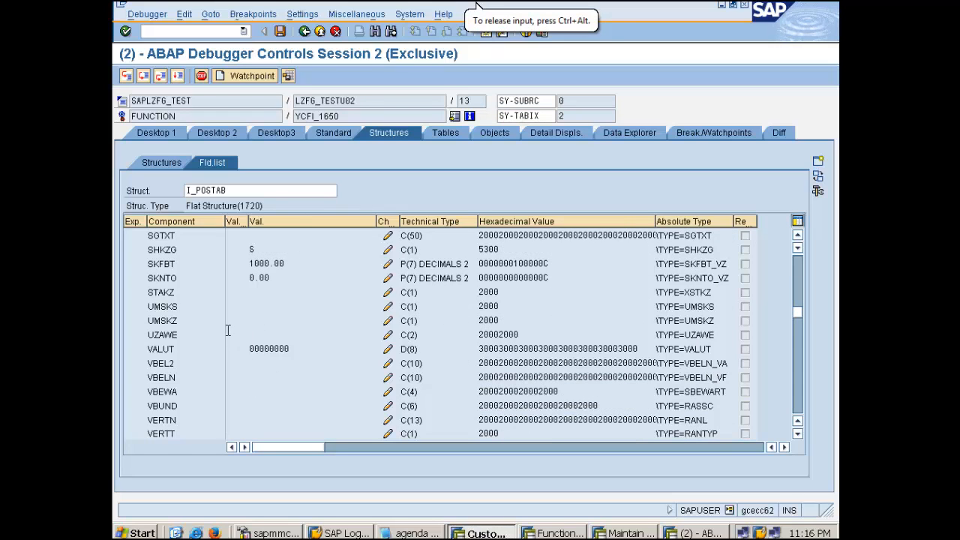
{"action": "scroll", "coordinate": [228, 330], "scroll_direction": "down", "scroll_amount": 10}
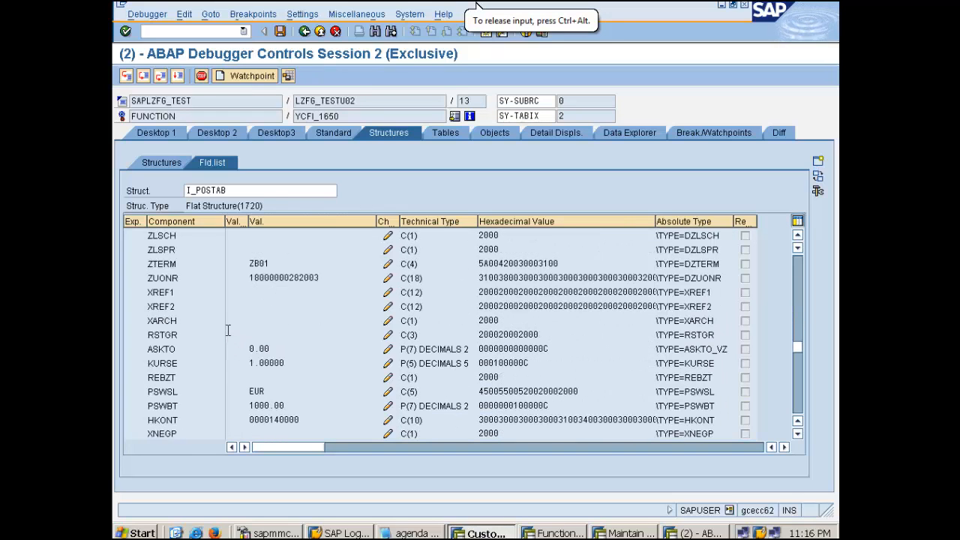
{"action": "scroll", "coordinate": [228, 330], "scroll_direction": "down", "scroll_amount": 4}
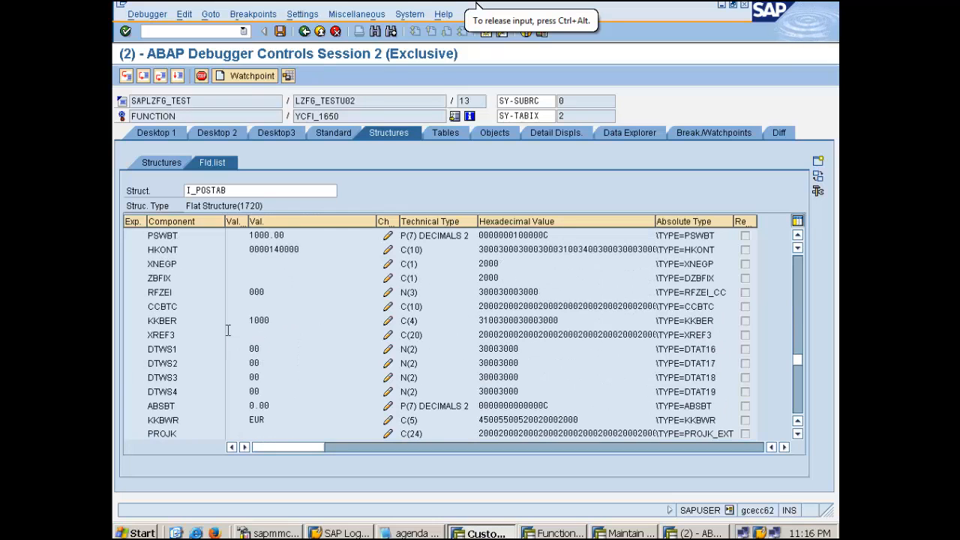
{"action": "scroll", "coordinate": [228, 330], "scroll_direction": "down", "scroll_amount": 4}
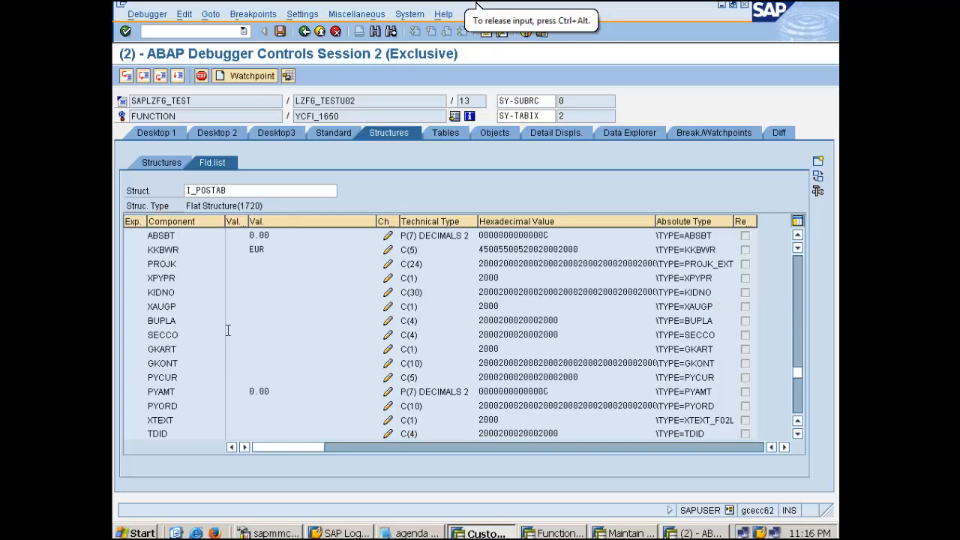
{"action": "scroll", "coordinate": [228, 330], "scroll_direction": "down", "scroll_amount": 7}
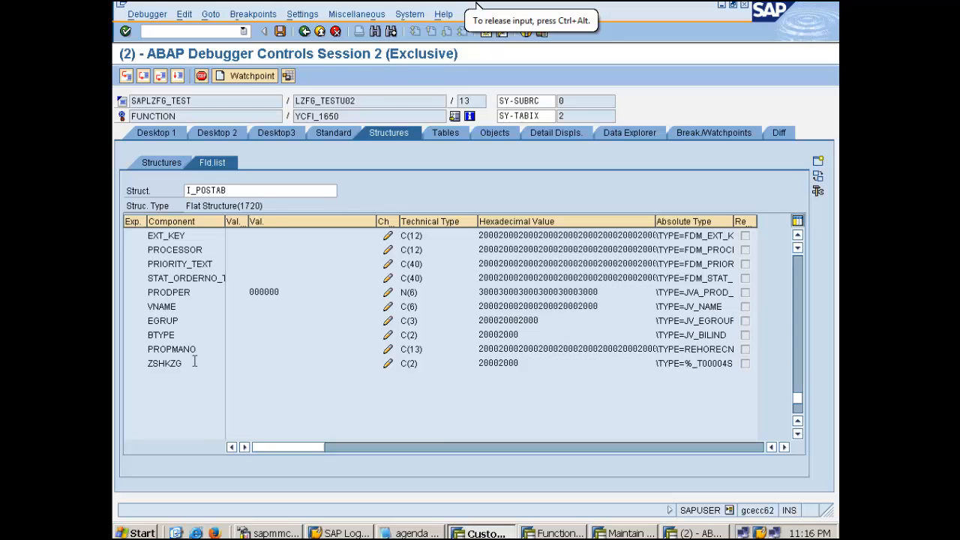
{"action": "left_click_drag", "start_coordinate": [195, 363], "coordinate": [142, 363]}
Return to the debugger's Desktop 1 view and stop the debugger, exiting the debugged application.
{"action": "left_click", "coordinate": [281, 129]}
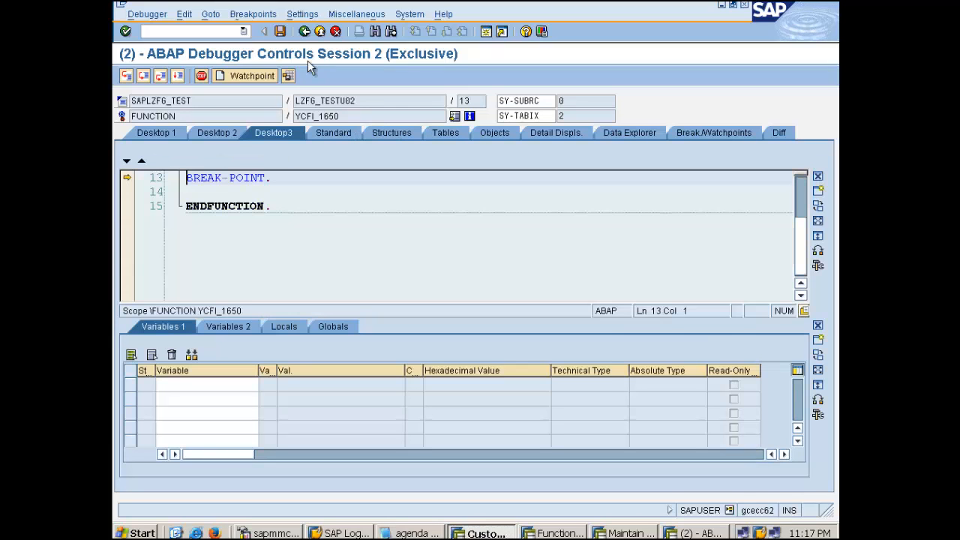
{"action": "left_click", "coordinate": [171, 131]}
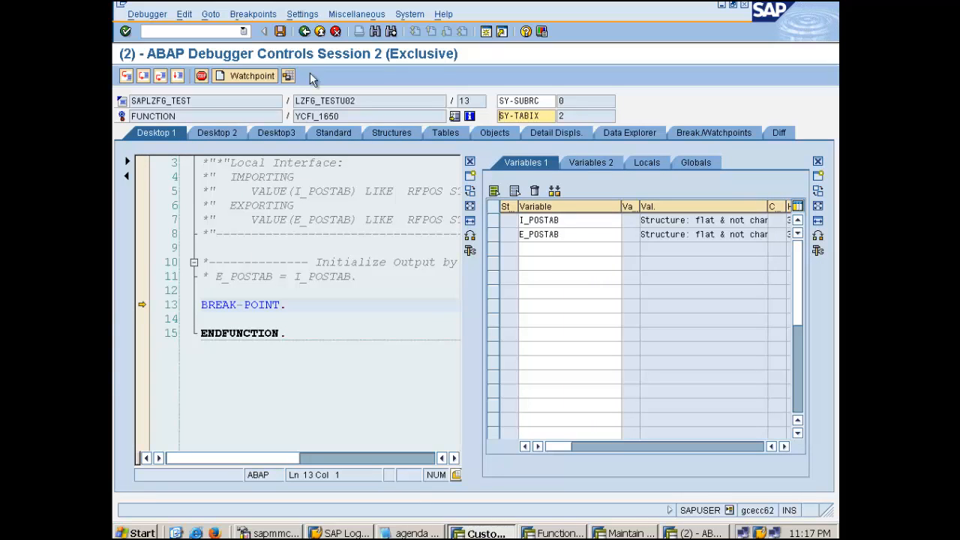
{"action": "left_click", "coordinate": [320, 31]}
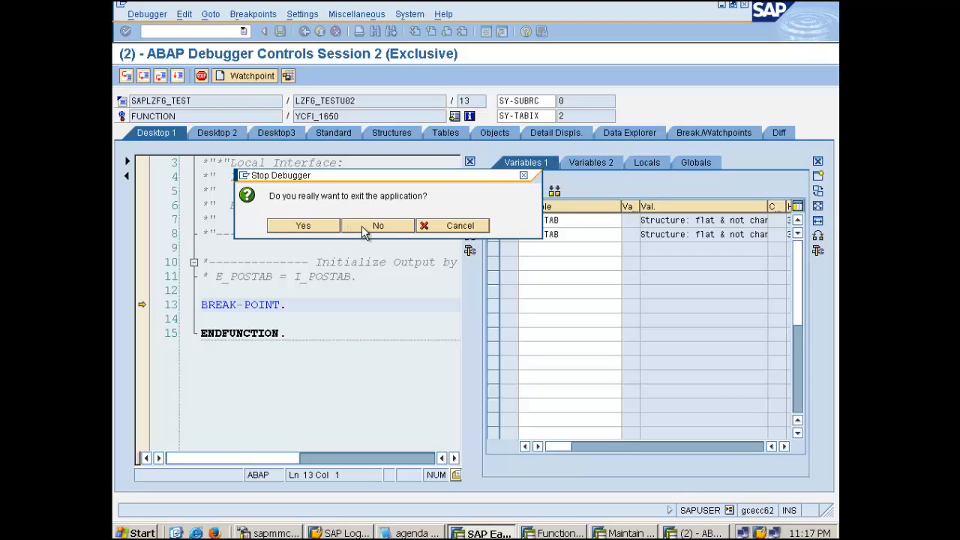
{"action": "left_click", "coordinate": [303, 226]}
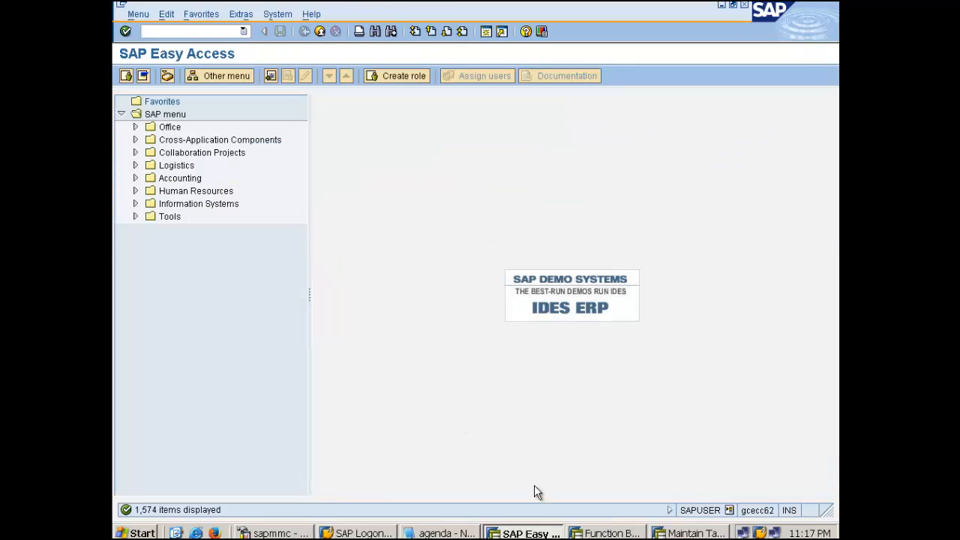
Switch to the YCFI_1650 source code, comment out the BREAK-POINT statement and add an empty line below it.
{"action": "left_click", "coordinate": [577, 532]}
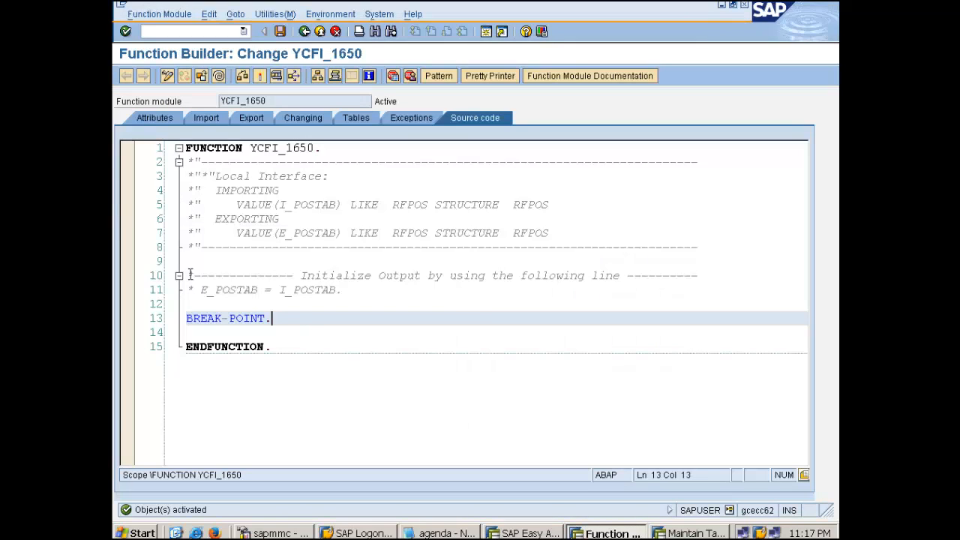
{"action": "key", "text": "ctrl+less"}
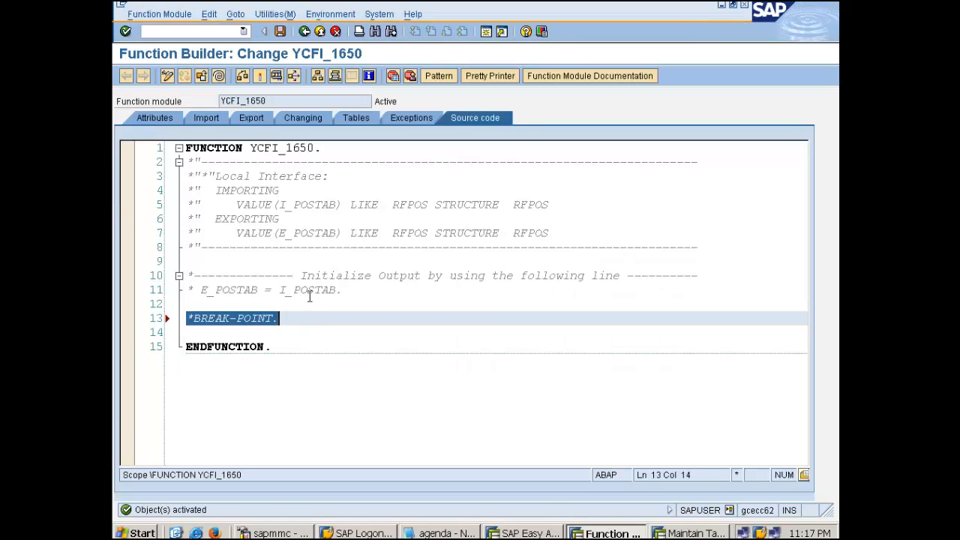
{"action": "key", "text": "End"}
{"action": "key", "text": "Return"}
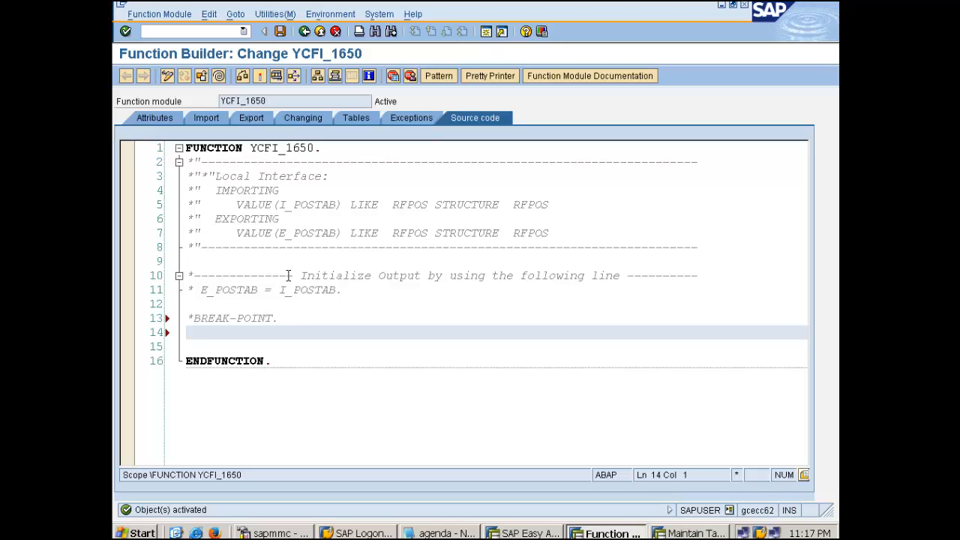
Check the import parameter I_POSTAB, then add an IF block setting e_postab-zshkzg to 'DR' when i_postab-shkzg is 'S'.
{"action": "left_click", "coordinate": [206, 117]}
{"action": "left_click_drag", "start_coordinate": [159, 176], "coordinate": [114, 184]}
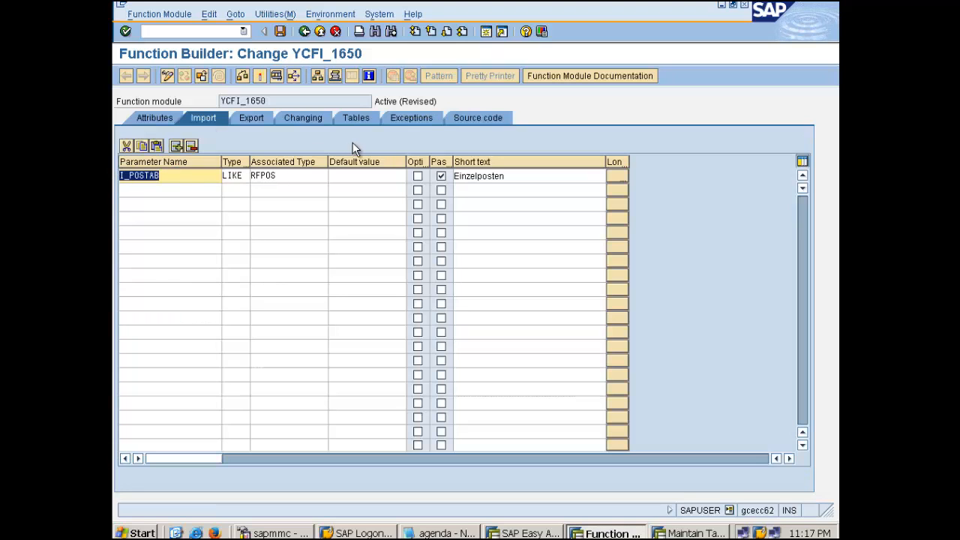
{"action": "left_click", "coordinate": [455, 119]}
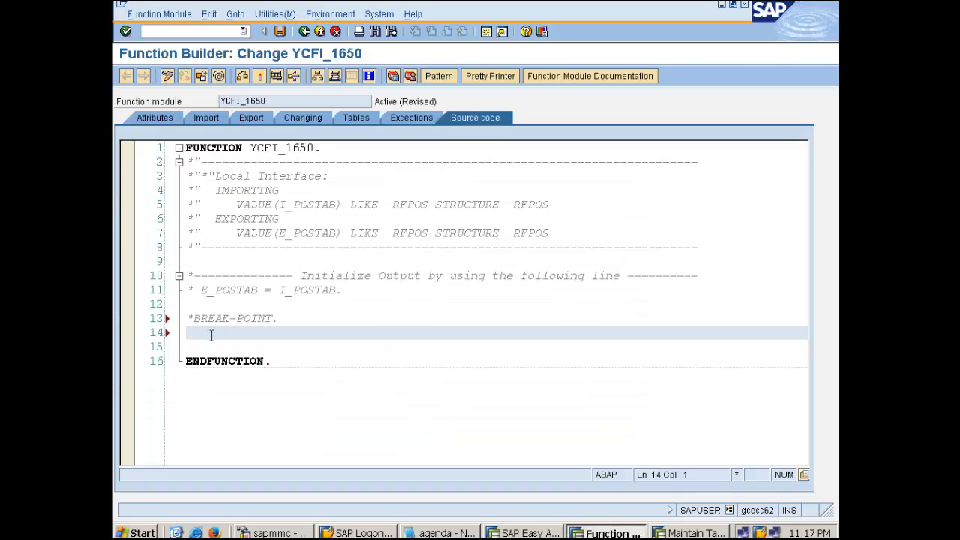
{"action": "type", "text": "if "}
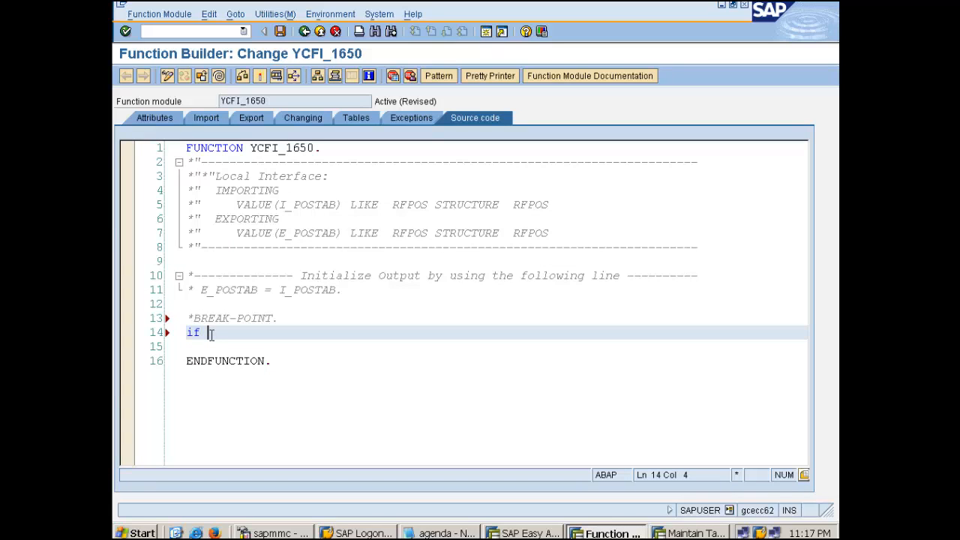
{"action": "type", "text": "i_postab-shkzg ="}
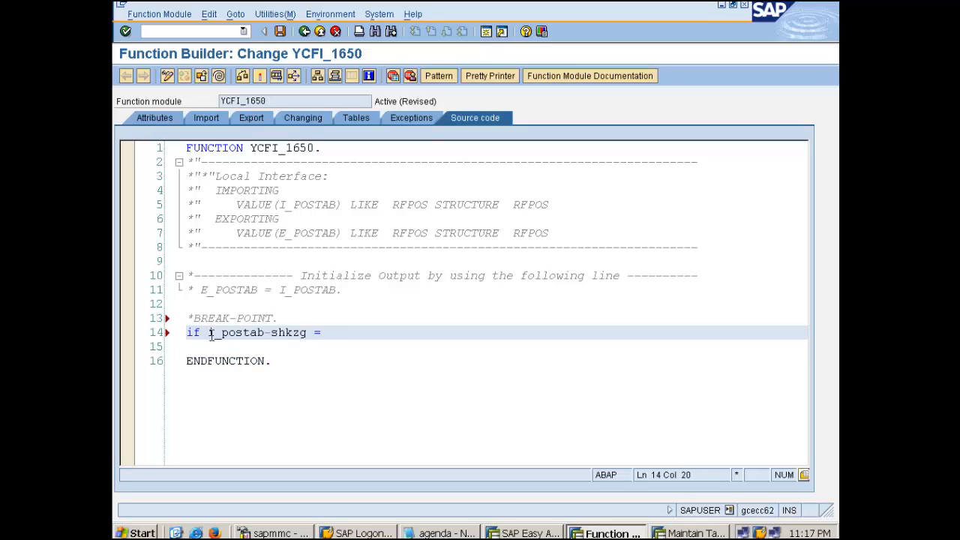
{"action": "type", "text": " 'S'."}
{"action": "key", "text": "Return"}
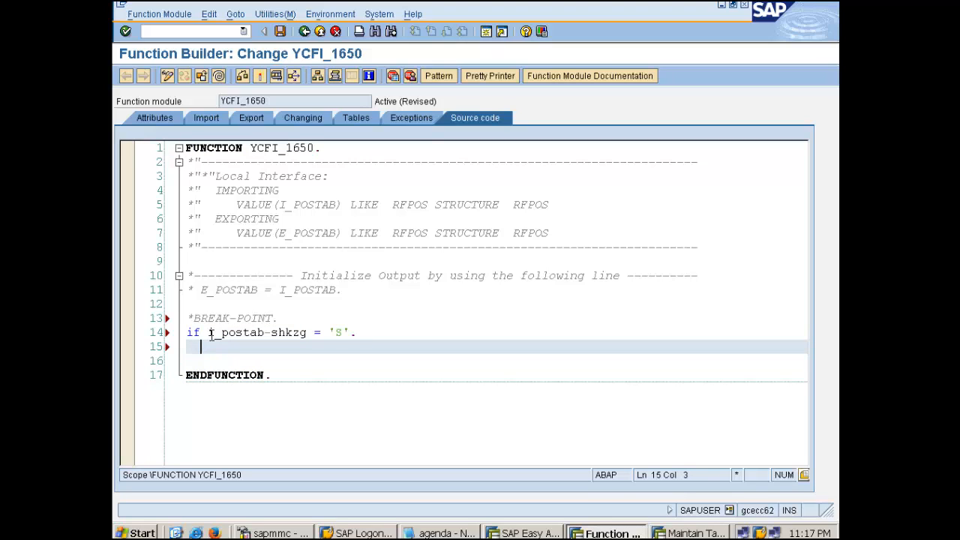
{"action": "type", "text": "e_postab-"}
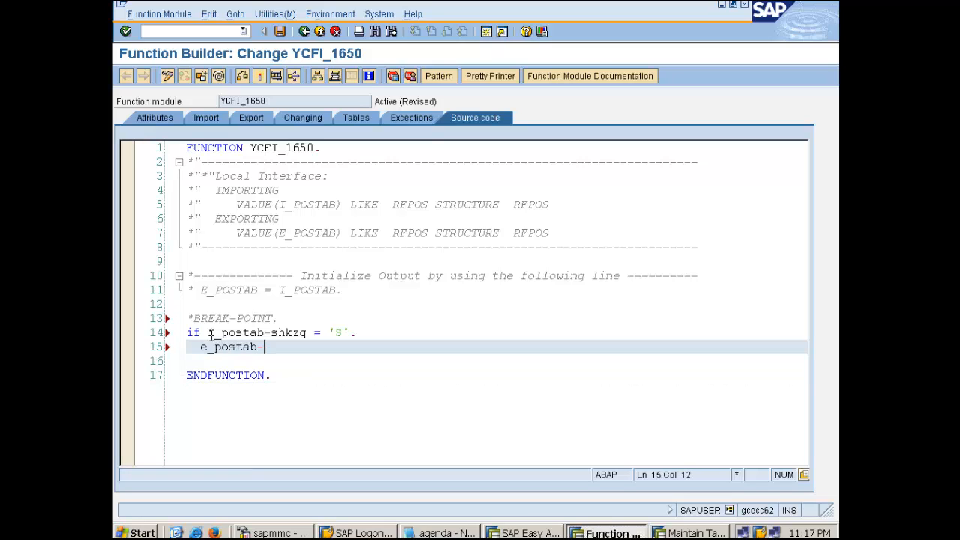
{"action": "type", "text": "zshkzg = 'DR'."}
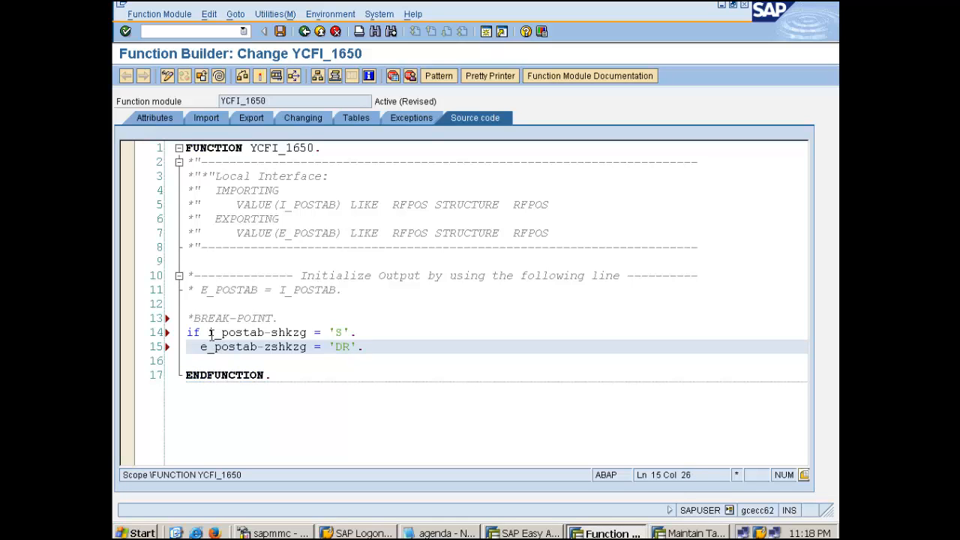
{"action": "key", "text": "Return"}
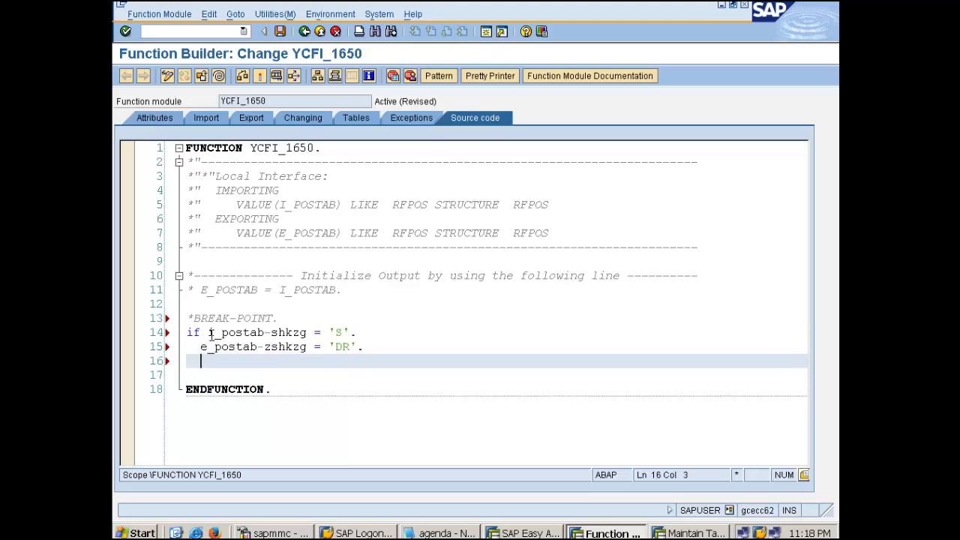
{"action": "type", "text": "endif."}
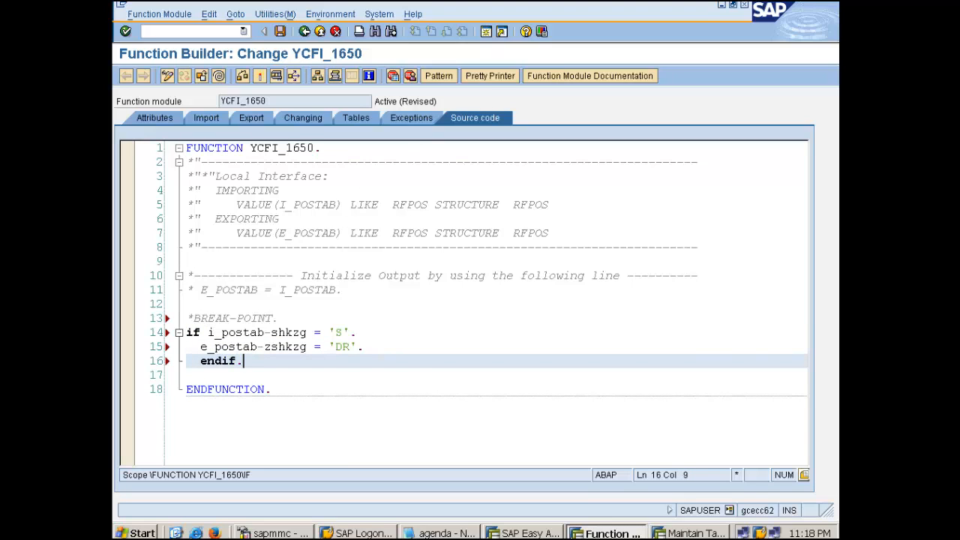
Format the YCFI_1650 source code with Pretty Printer and activate the function module.
{"action": "left_click", "coordinate": [490, 76]}
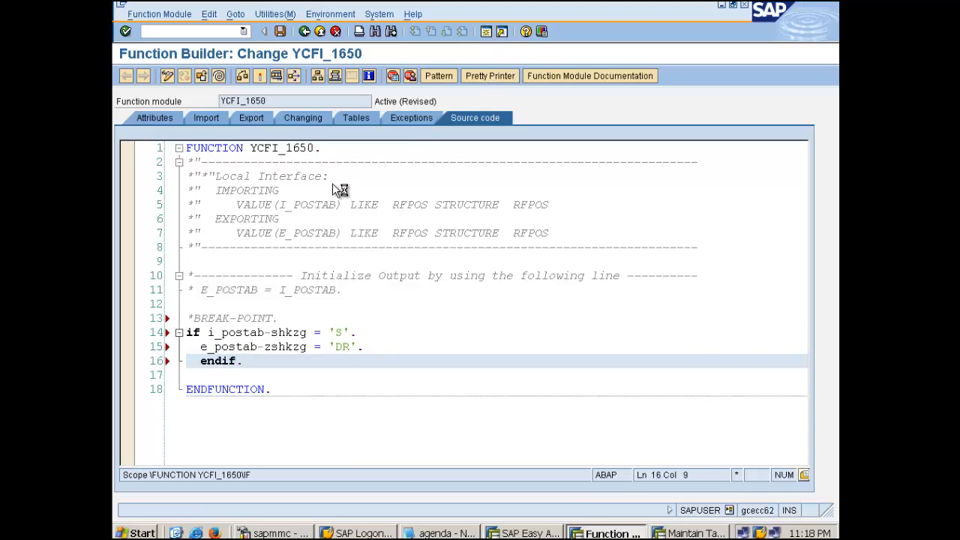
{"action": "left_click", "coordinate": [259, 76]}
{"action": "key", "text": "Return"}
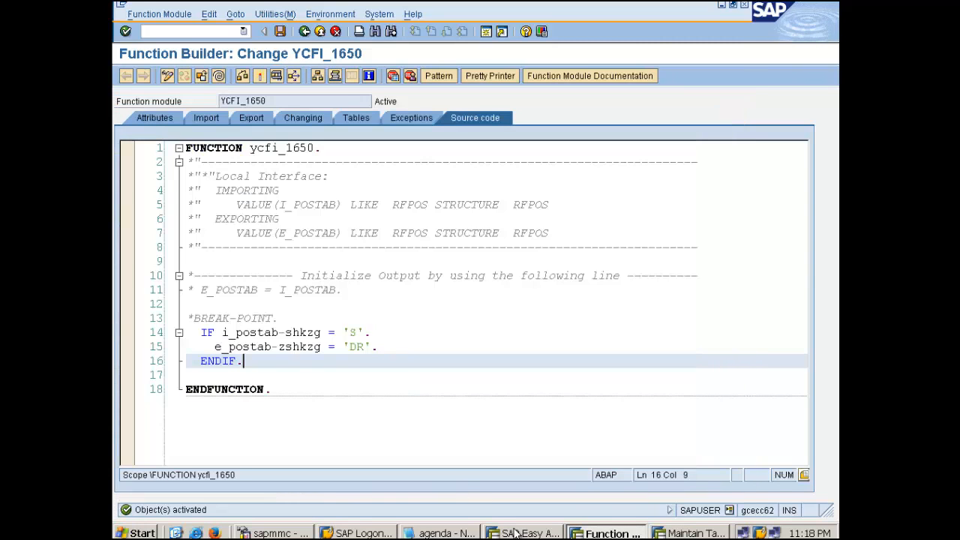
Start transaction /nfbl5n in the SAP Easy Access session, clear the customer account and run the report for company code 1000.
{"action": "left_click", "coordinate": [523, 532]}
{"action": "left_click", "coordinate": [243, 31]}
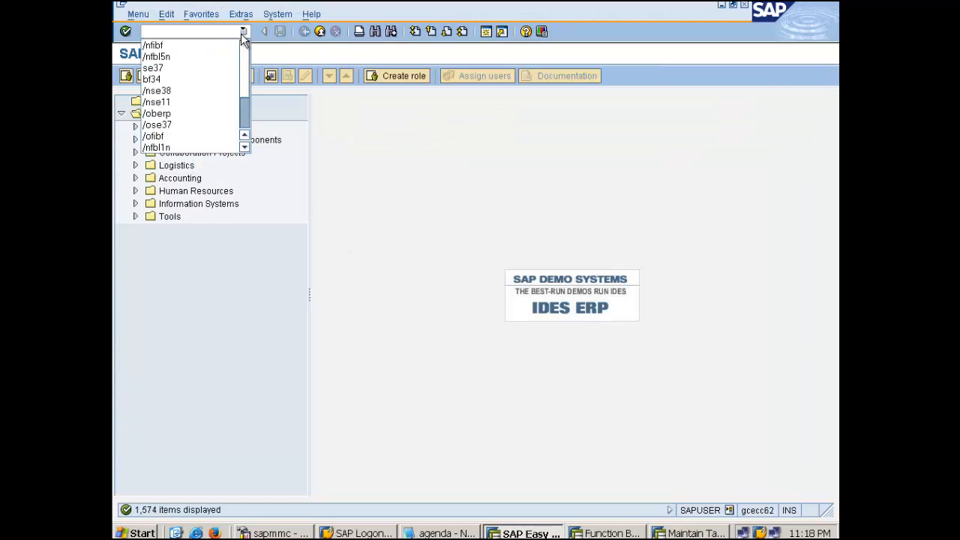
{"action": "left_click", "coordinate": [187, 42]}
{"action": "key", "text": "Return"}
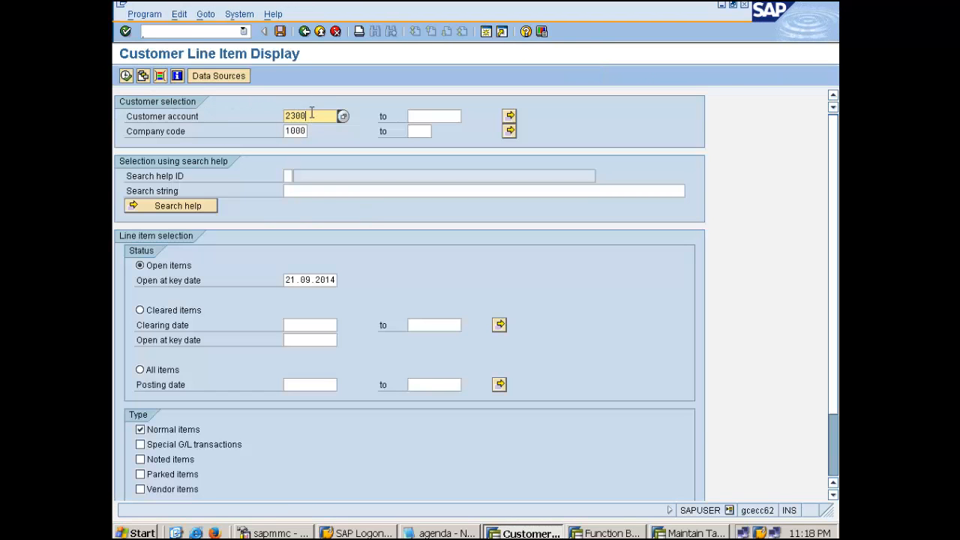
{"action": "left_click_drag", "start_coordinate": [310, 113], "coordinate": [213, 103]}
{"action": "key", "text": "Delete"}
{"action": "left_click", "coordinate": [127, 76]}
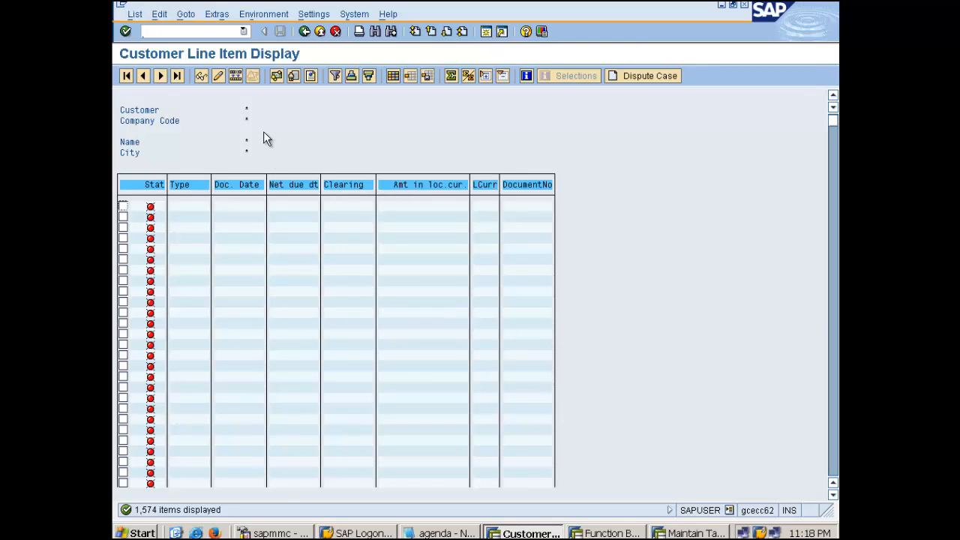
Look through the hidden fields in the line item report's layout settings, then close them without changes.
{"action": "left_click", "coordinate": [394, 76]}
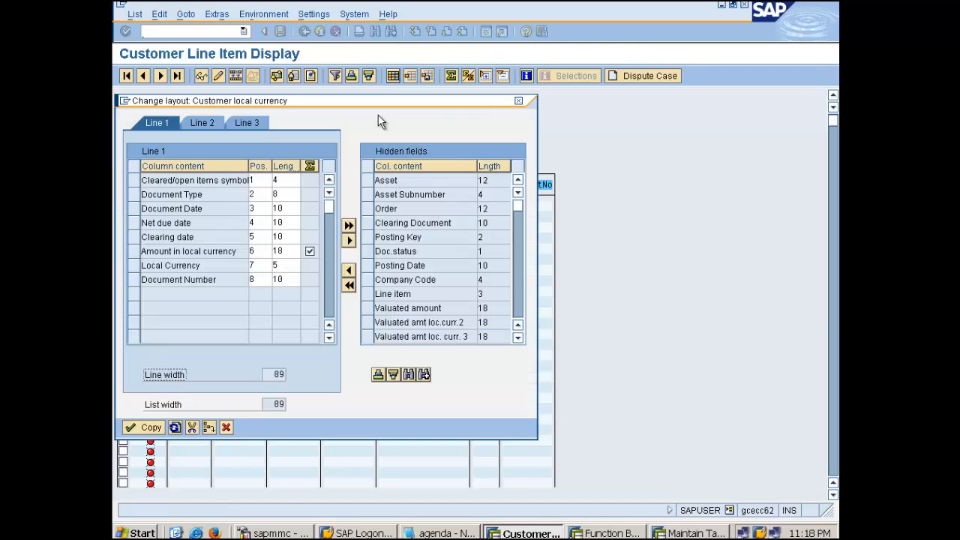
{"action": "scroll", "coordinate": [455, 294], "scroll_direction": "down", "scroll_amount": 4}
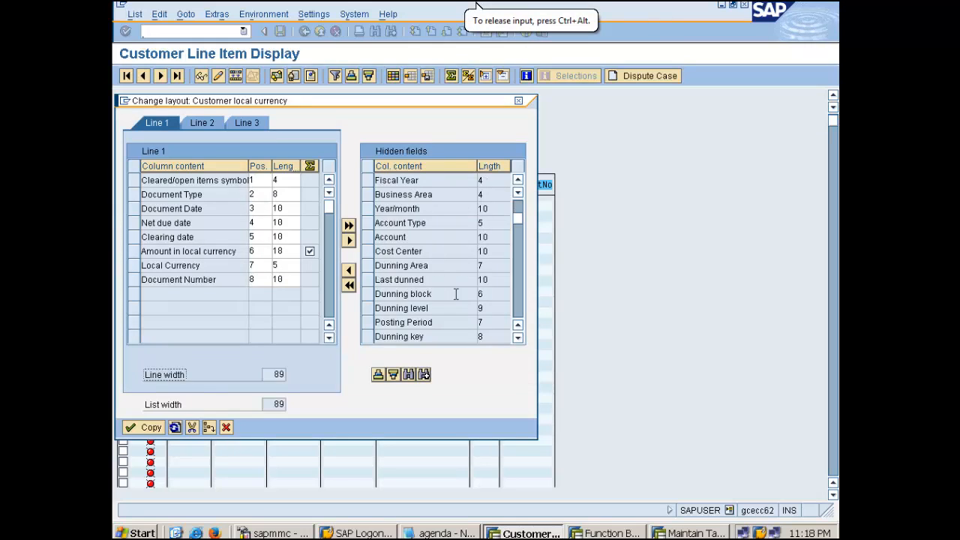
{"action": "left_click_drag", "start_coordinate": [517, 220], "coordinate": [519, 281]}
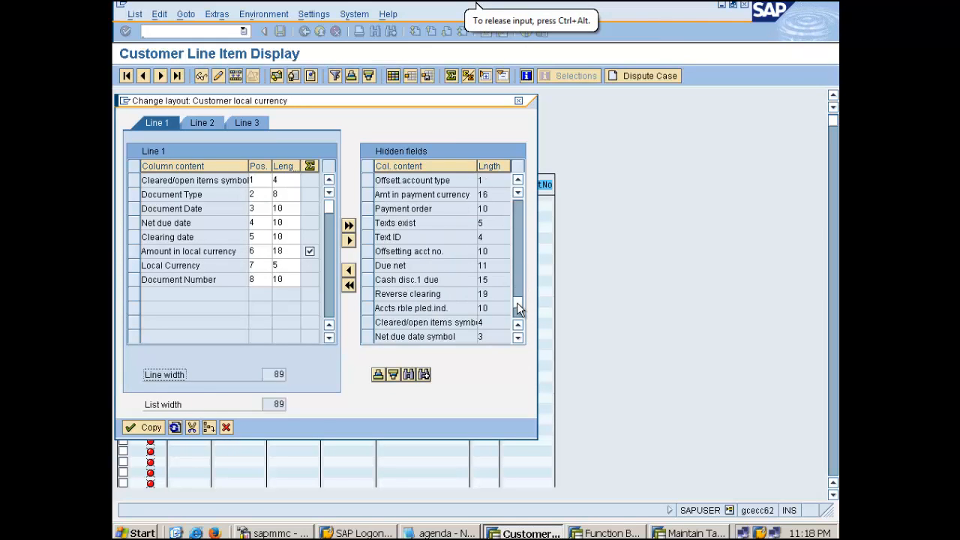
{"action": "left_click", "coordinate": [517, 306]}
{"action": "left_click", "coordinate": [517, 315]}
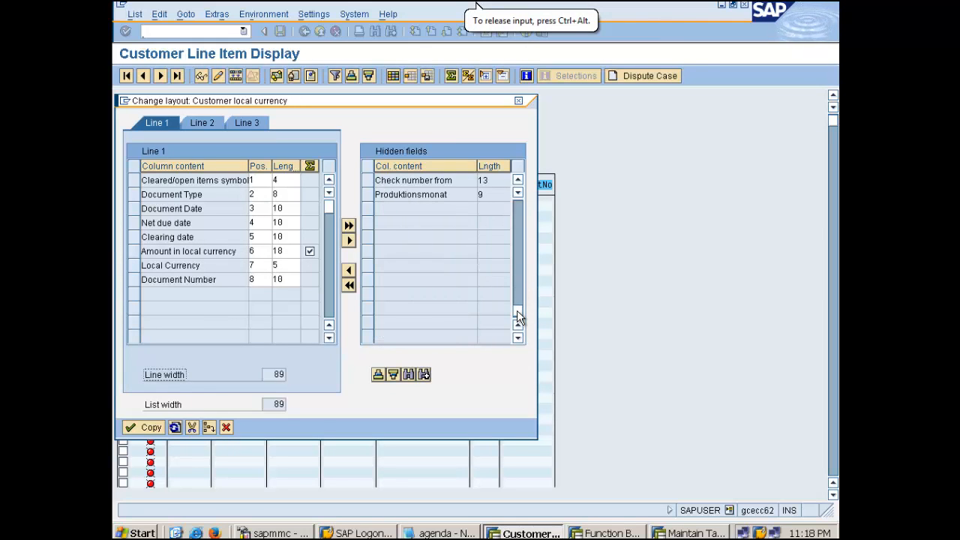
{"action": "left_click", "coordinate": [517, 315]}
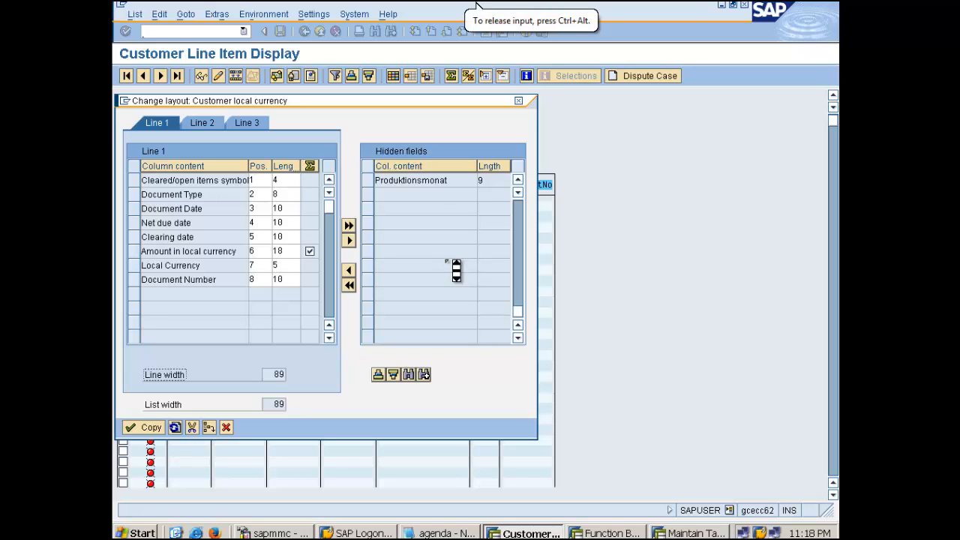
{"action": "scroll", "coordinate": [456, 270], "scroll_direction": "up", "scroll_amount": 3}
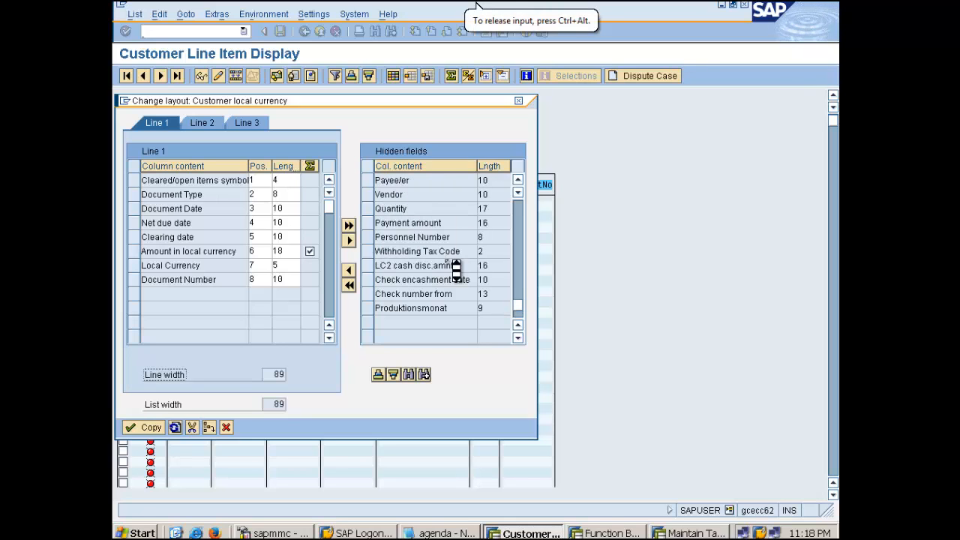
{"action": "scroll", "coordinate": [454, 266], "scroll_direction": "up", "scroll_amount": 2}
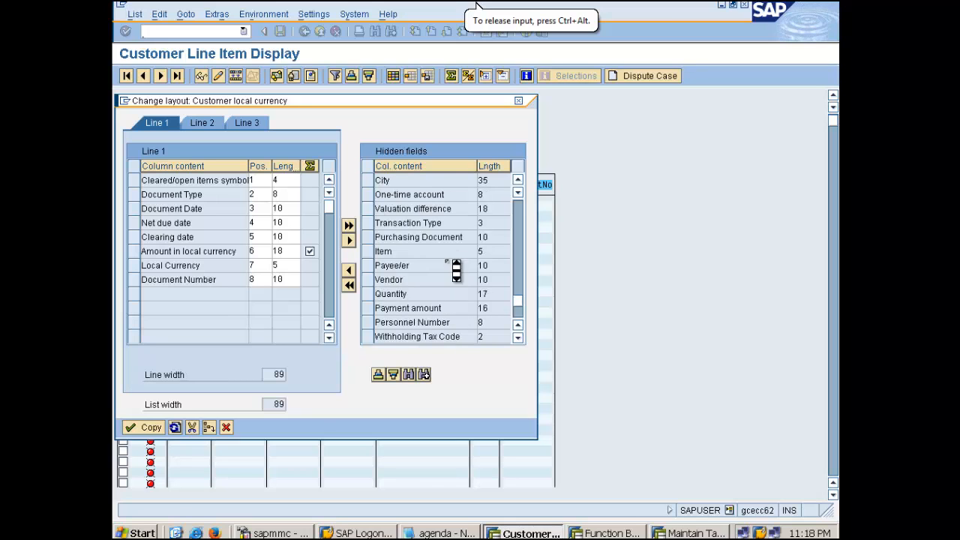
{"action": "scroll", "coordinate": [450, 259], "scroll_direction": "up", "scroll_amount": 3}
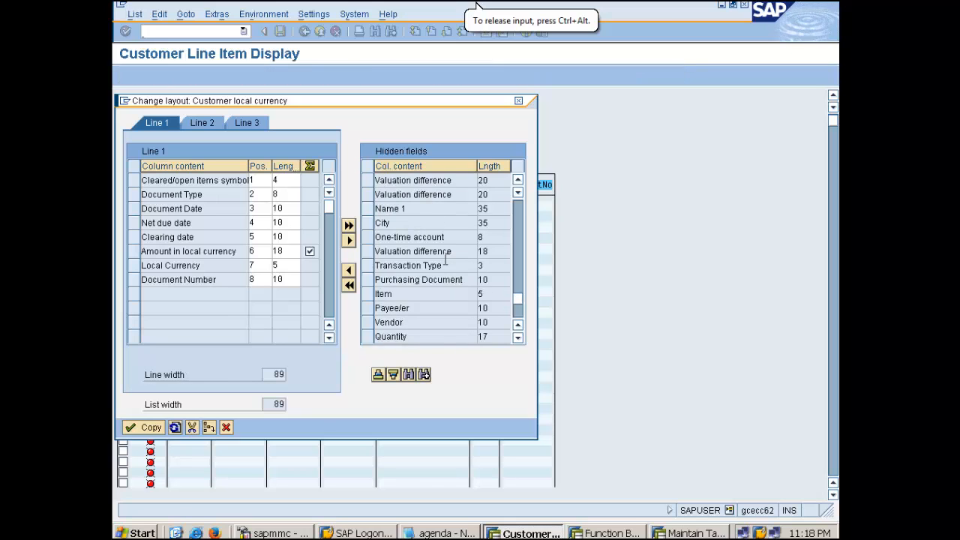
{"action": "left_click", "coordinate": [518, 101]}
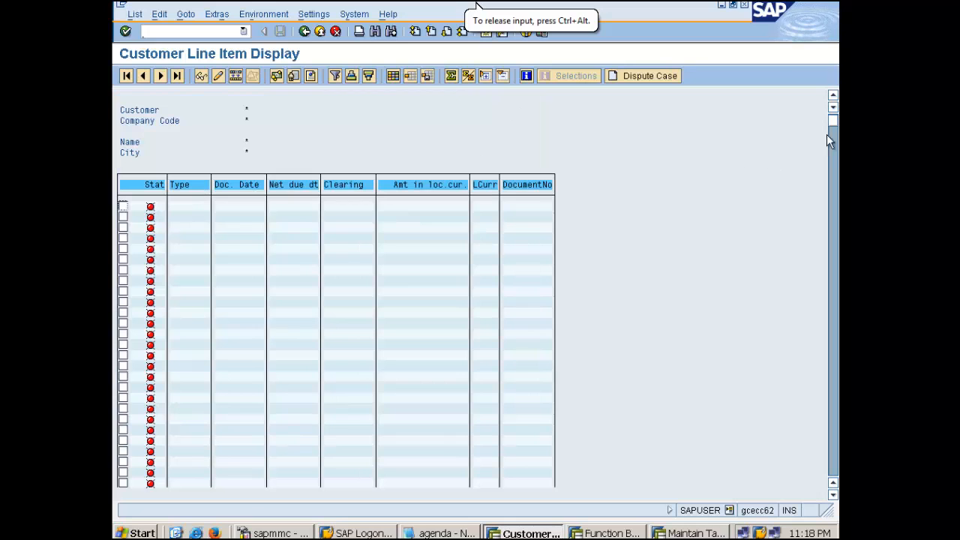
Leave the blank line item report, comment out the IF block in YCFI_1650 and activate the function module.
{"action": "left_click_drag", "start_coordinate": [835, 127], "coordinate": [838, 227]}
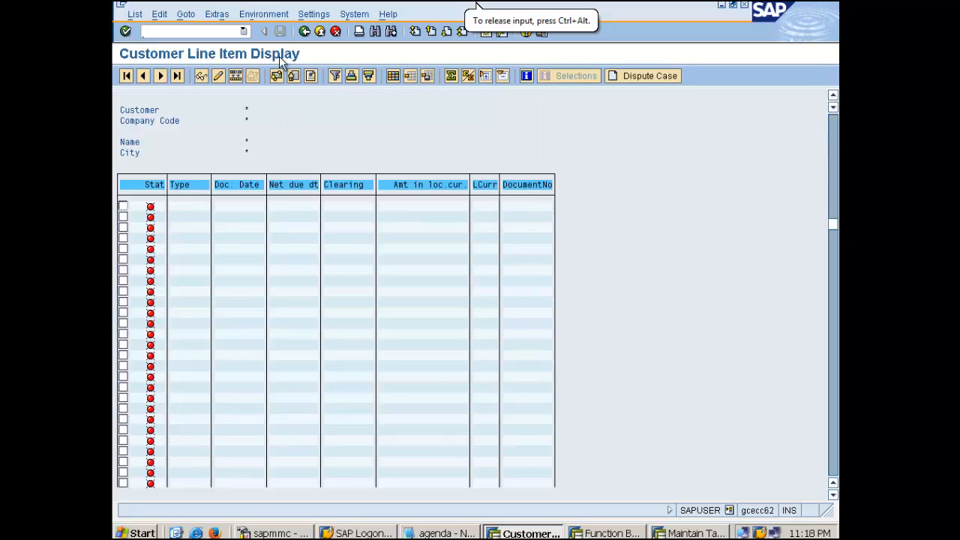
{"action": "left_click", "coordinate": [303, 33]}
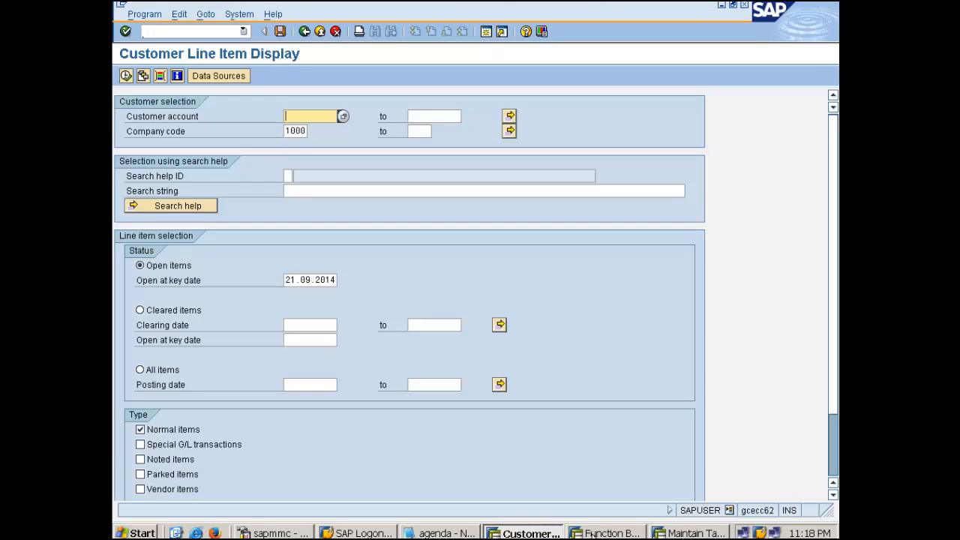
{"action": "left_click", "coordinate": [593, 534]}
{"action": "left_click_drag", "start_coordinate": [285, 332], "coordinate": [285, 357]}
{"action": "key", "text": "ctrl+less"}
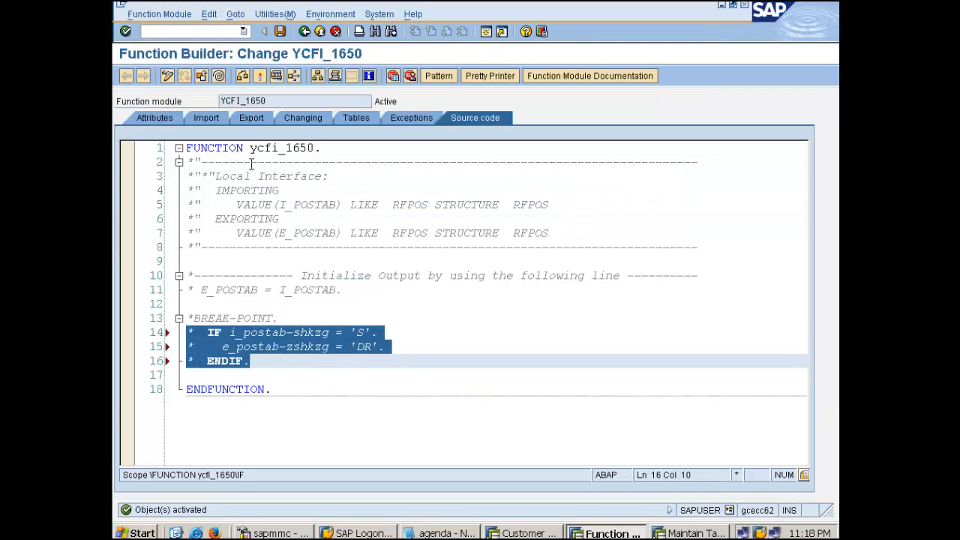
{"action": "left_click", "coordinate": [260, 76]}
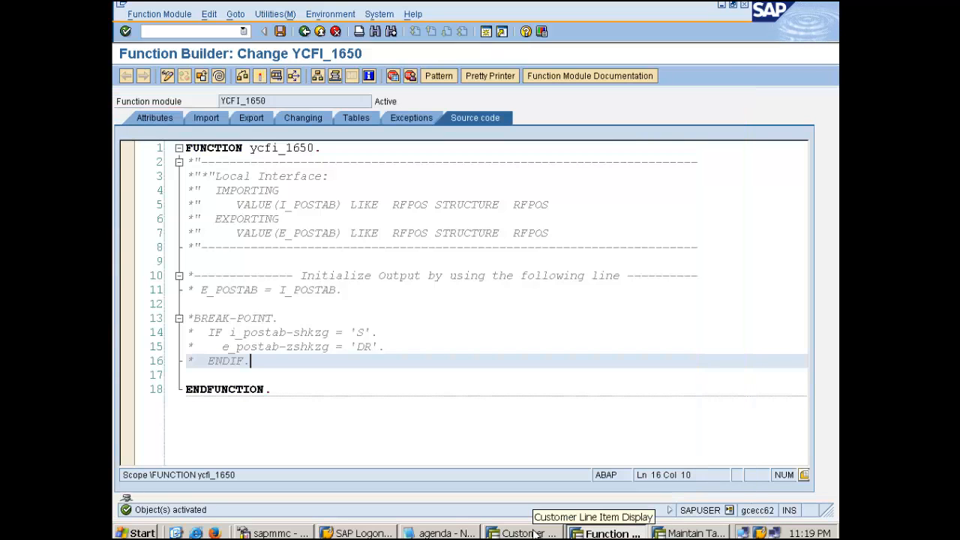
Restart transaction /nfbl5n, run the line item report with the proposed customer account for company code 1000, and return to the selection screen.
{"action": "left_click", "coordinate": [522, 533]}
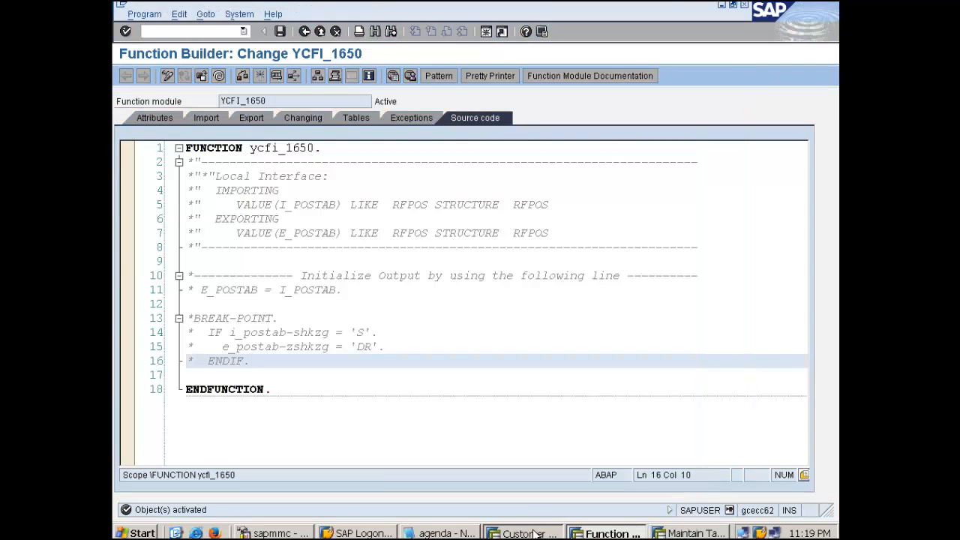
{"action": "left_click", "coordinate": [244, 31]}
{"action": "left_click", "coordinate": [174, 44]}
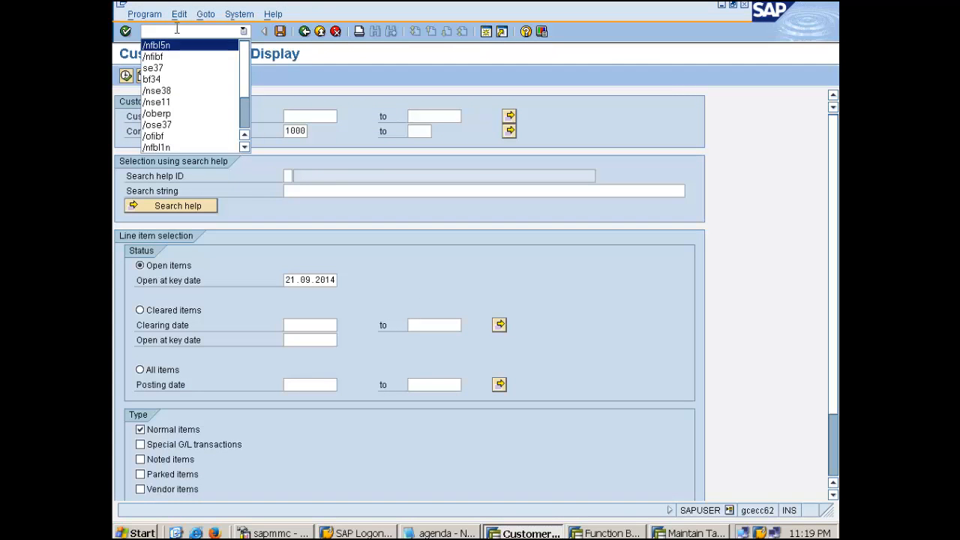
{"action": "key", "text": "Return"}
{"action": "left_click", "coordinate": [125, 76]}
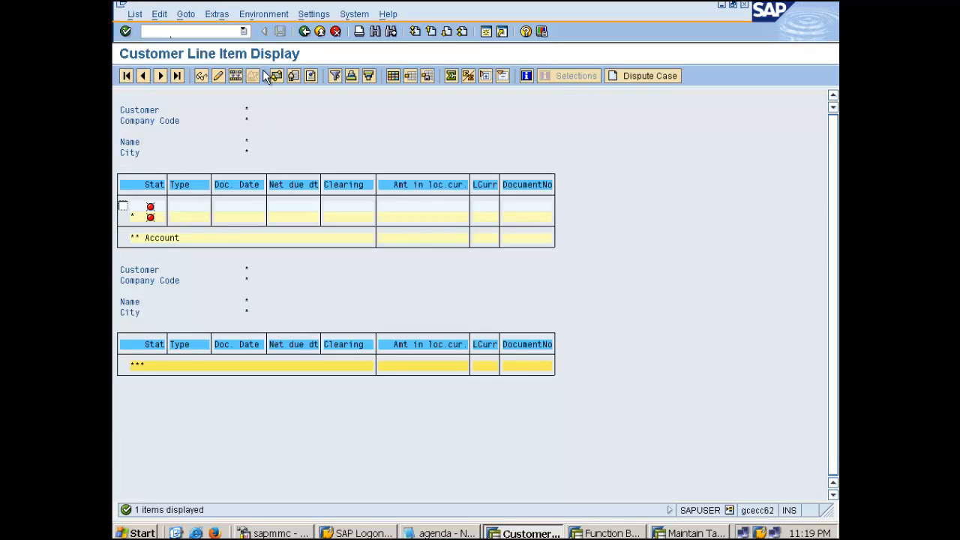
{"action": "left_click", "coordinate": [304, 31]}
Reactivate function module YCFI_1650, display its object list and activate the function group ZFG_TEST.
{"action": "left_click", "coordinate": [606, 533]}
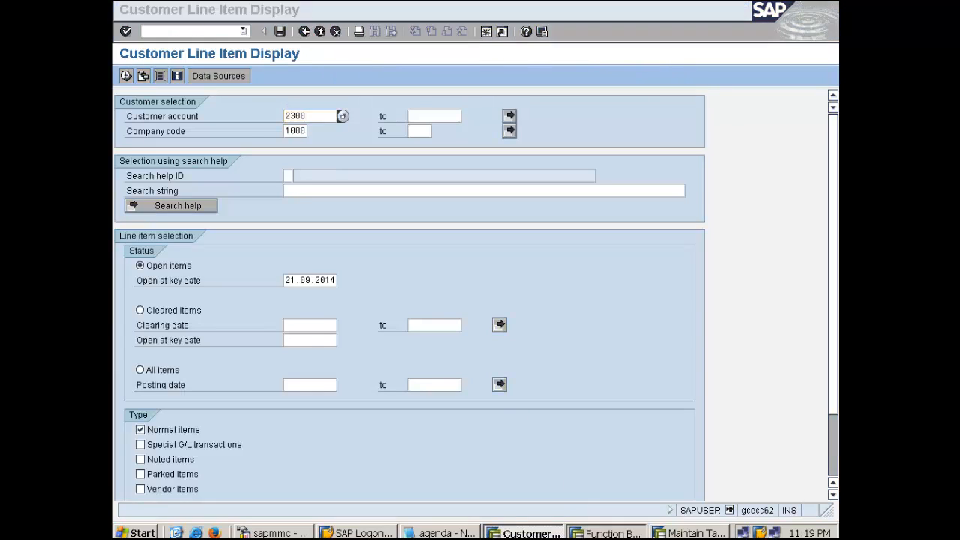
{"action": "left_click", "coordinate": [260, 78]}
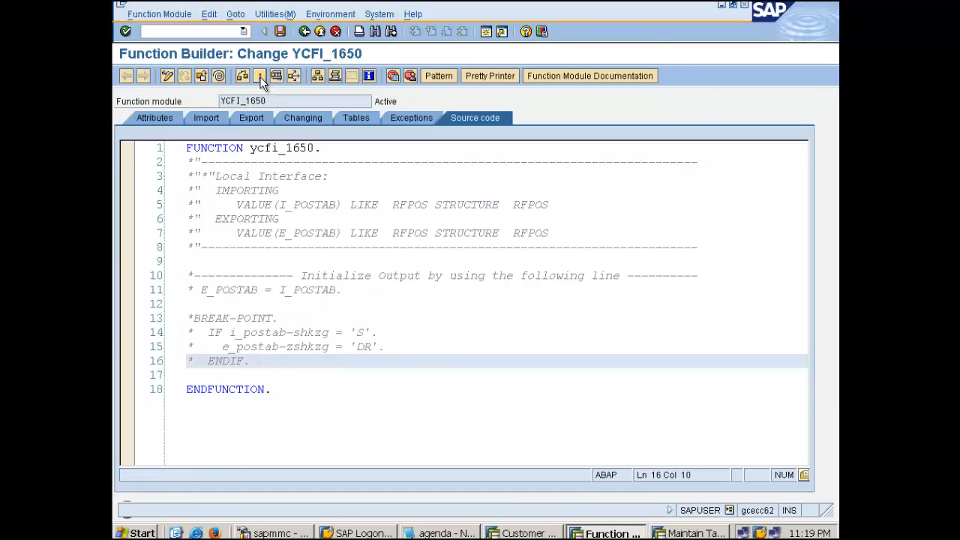
{"action": "left_click", "coordinate": [317, 73]}
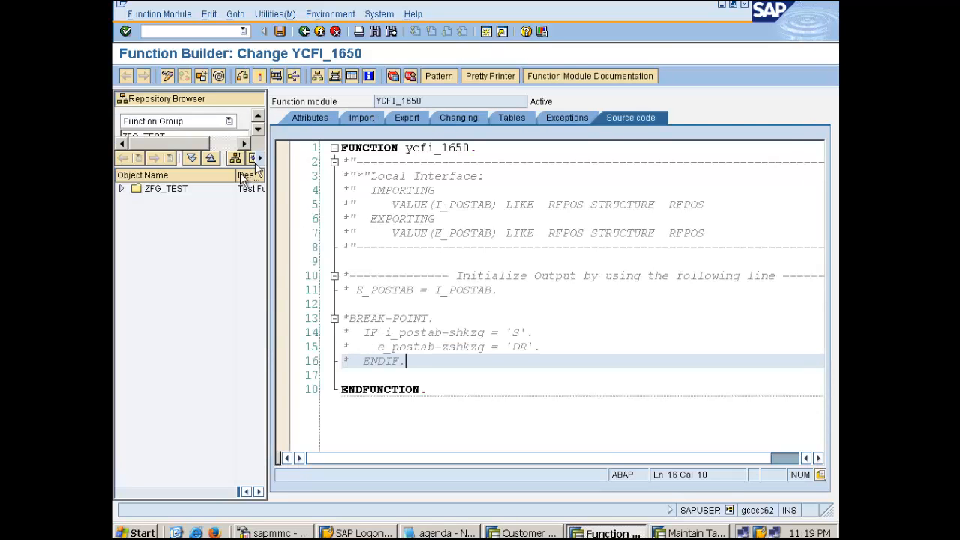
{"action": "left_click", "coordinate": [187, 192]}
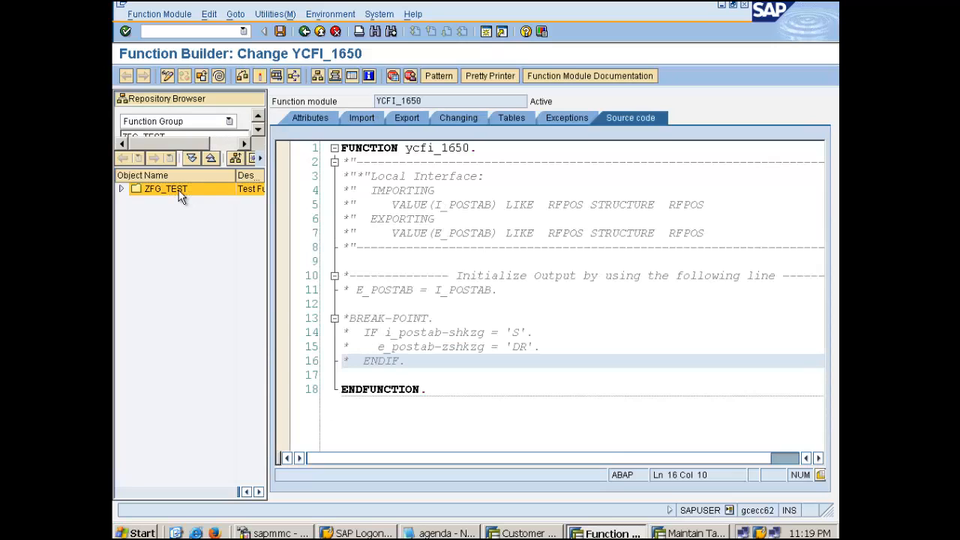
{"action": "right_click", "coordinate": [180, 195]}
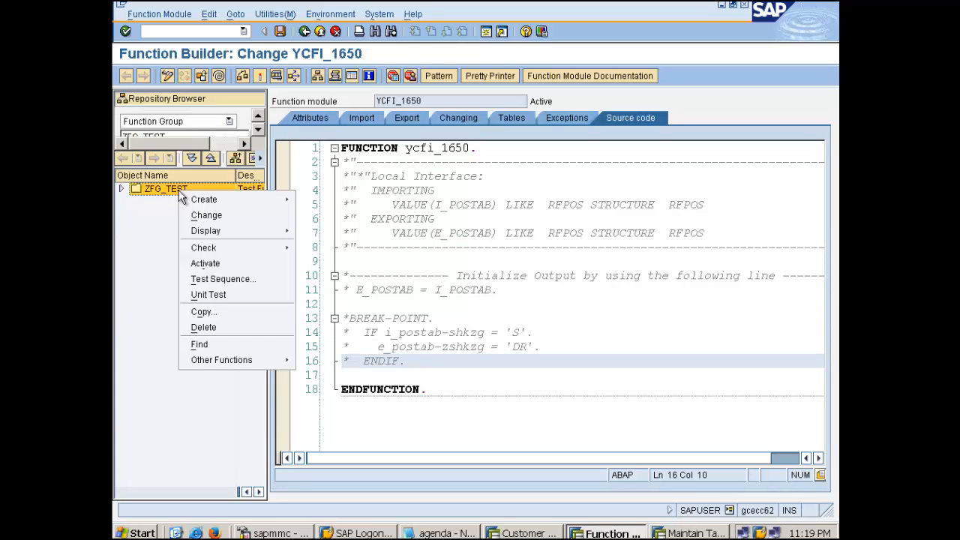
{"action": "left_click", "coordinate": [205, 263]}
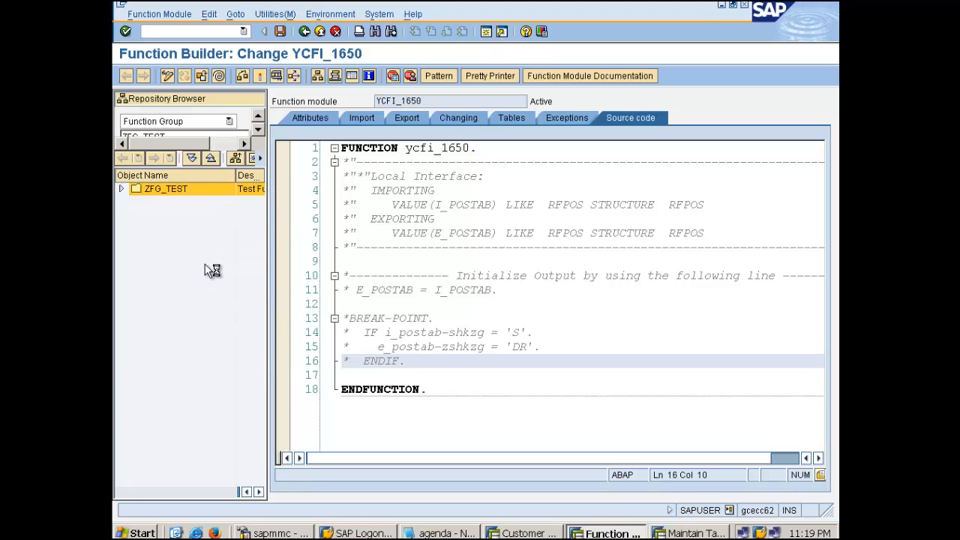
Uncomment the E_POSTAB = I_POSTAB line and the IF block in the YCFI_1650 source code, then activate the function module.
{"action": "left_click", "coordinate": [167, 76]}
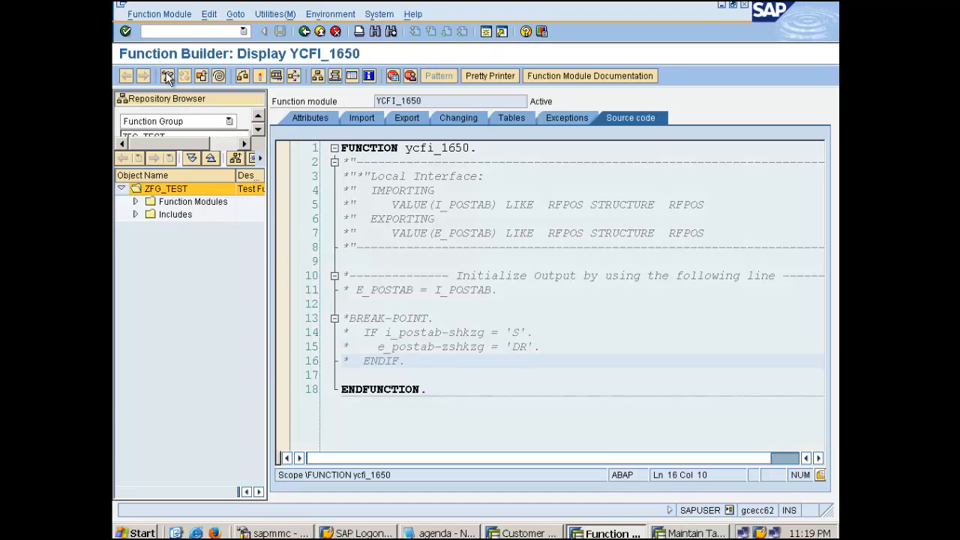
{"action": "left_click", "coordinate": [167, 76]}
{"action": "left_click", "coordinate": [405, 290]}
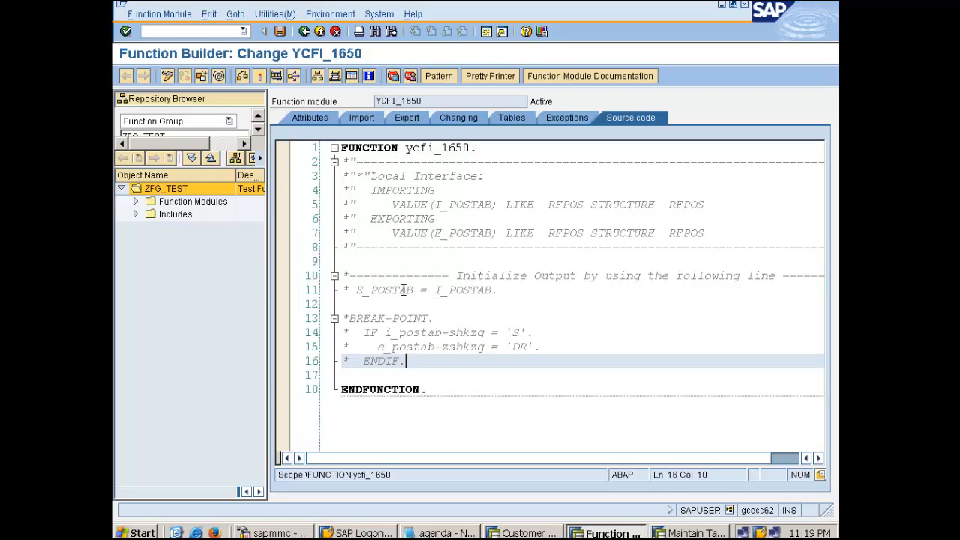
{"action": "key", "text": "ctrl+greater"}
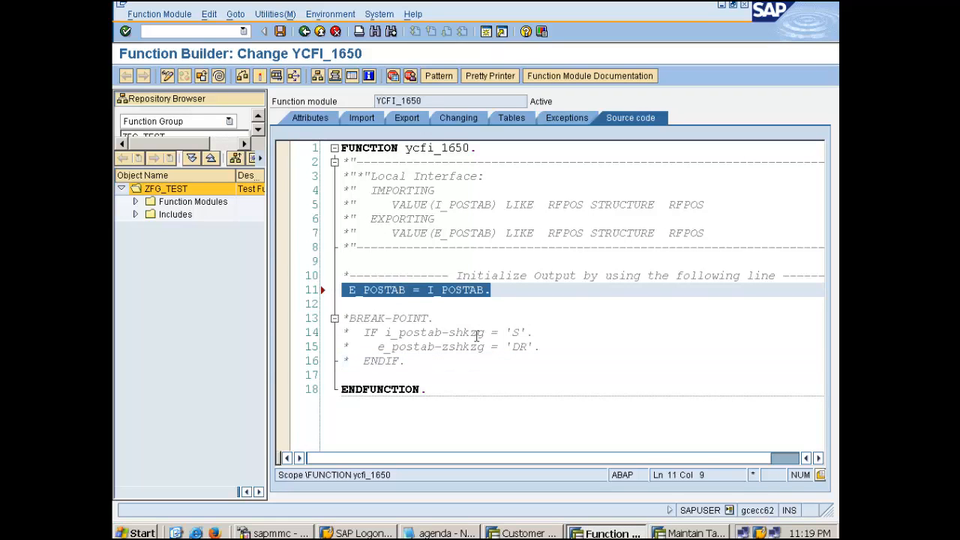
{"action": "left_click_drag", "start_coordinate": [388, 332], "coordinate": [401, 361]}
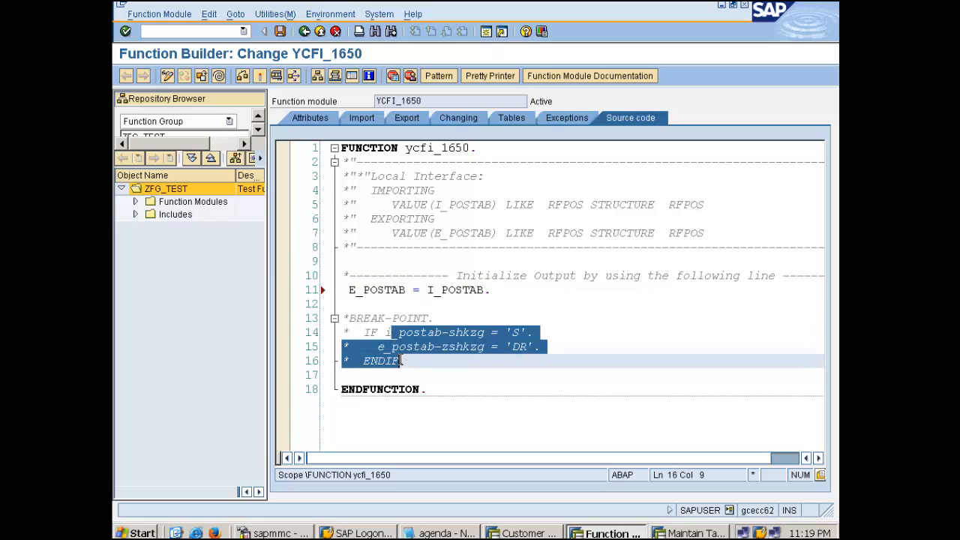
{"action": "key", "text": "ctrl+greater"}
{"action": "left_click", "coordinate": [400, 299]}
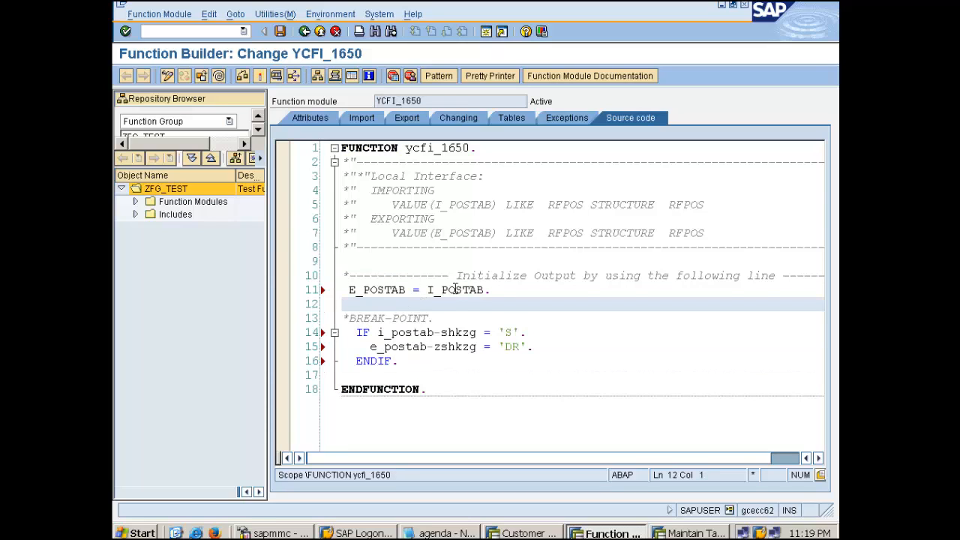
{"action": "left_click", "coordinate": [455, 289]}
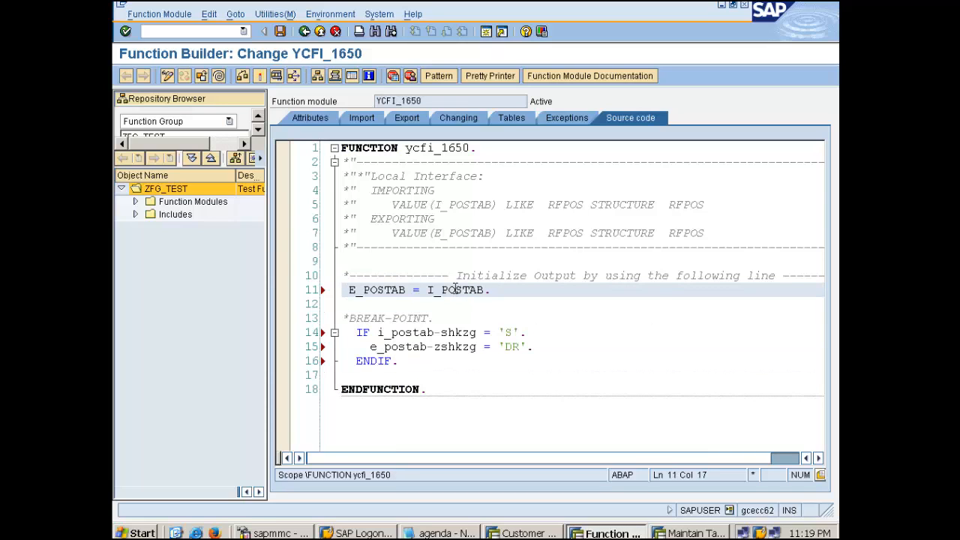
{"action": "left_click", "coordinate": [259, 76]}
{"action": "key", "text": "Return"}
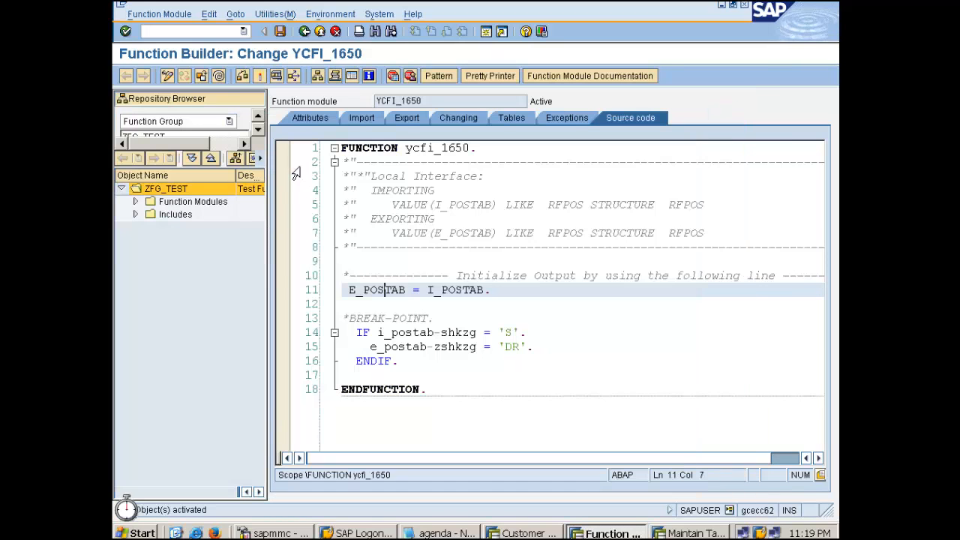
{"action": "left_click", "coordinate": [447, 291]}
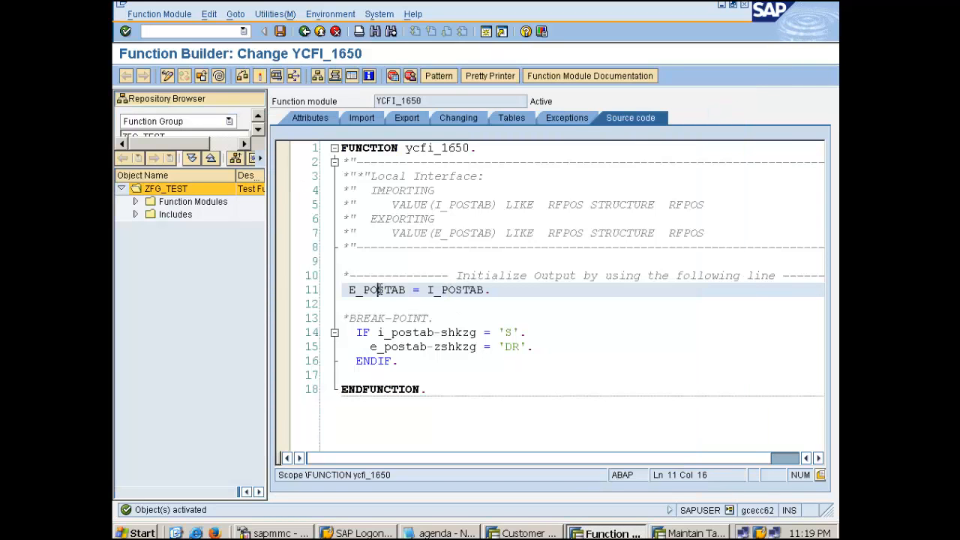
Restart transaction /nfbl5n in the customer line item session, clear the customer account and run the report for company code 1000.
{"action": "left_click", "coordinate": [510, 533]}
{"action": "left_click", "coordinate": [242, 30]}
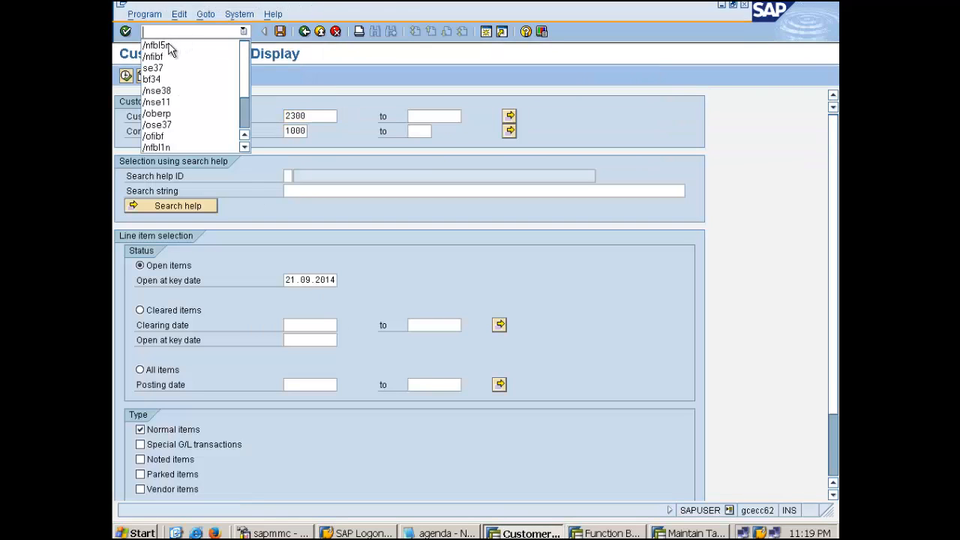
{"action": "left_click", "coordinate": [183, 36]}
{"action": "key", "text": "Return"}
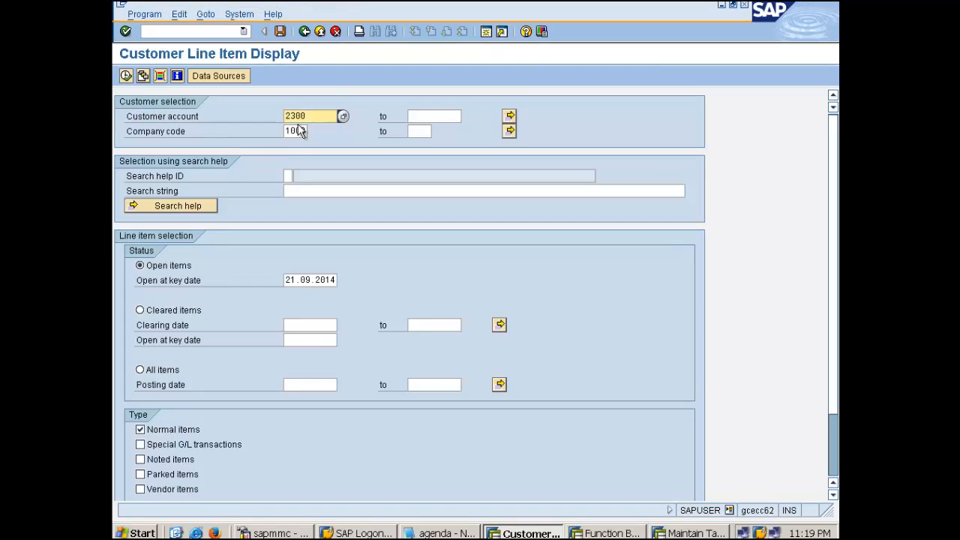
{"action": "key", "text": "Delete"}
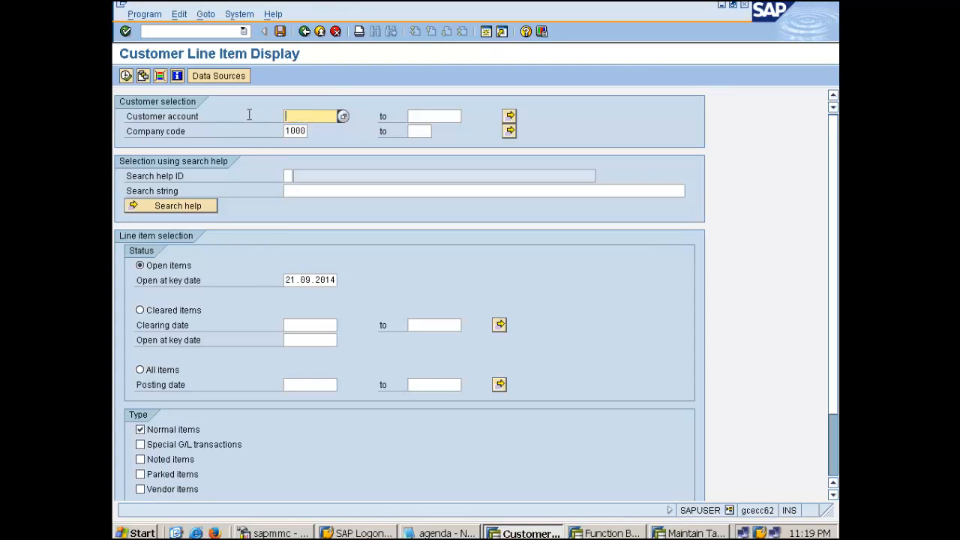
{"action": "left_click", "coordinate": [126, 75]}
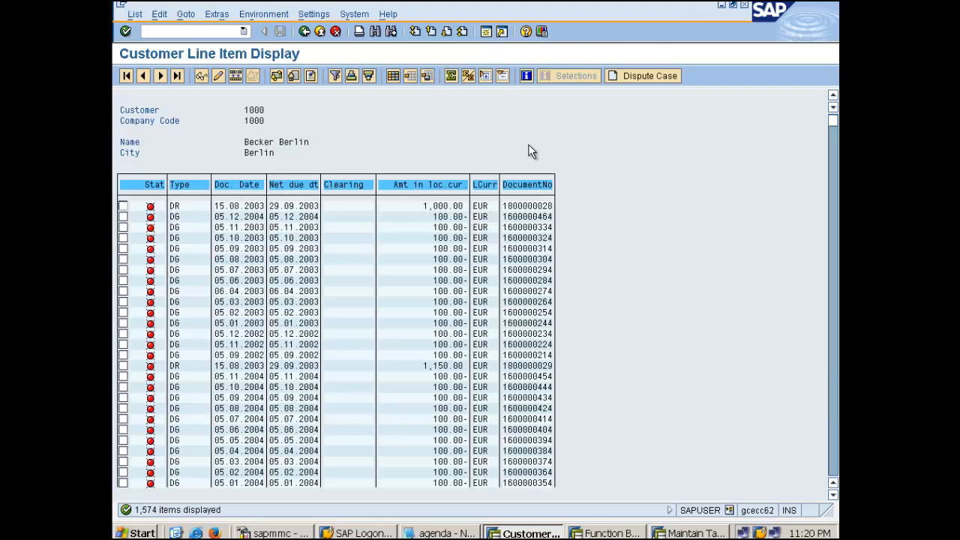
Open the line item report's layout settings and search the field list for "dr".
{"action": "left_click", "coordinate": [398, 75]}
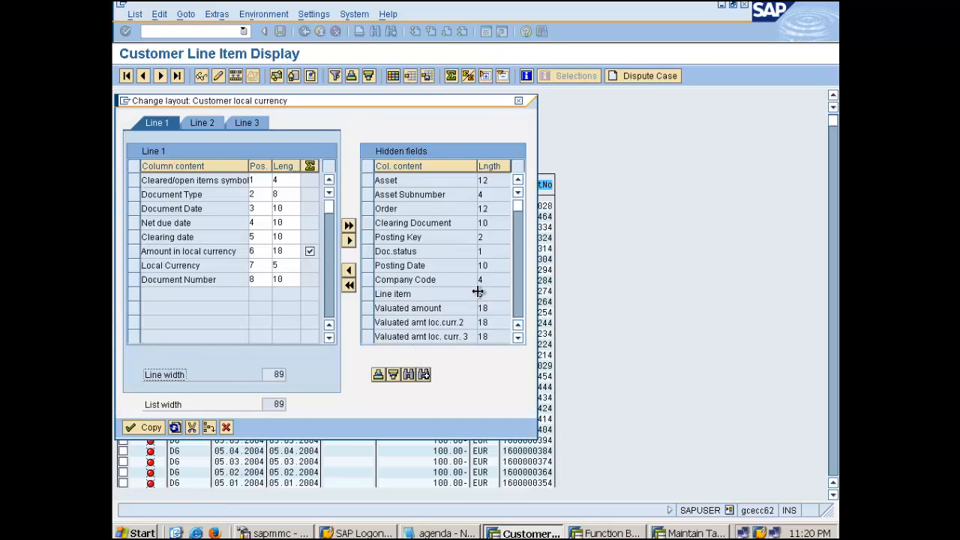
{"action": "left_click", "coordinate": [409, 374]}
{"action": "type", "text": "dr"}
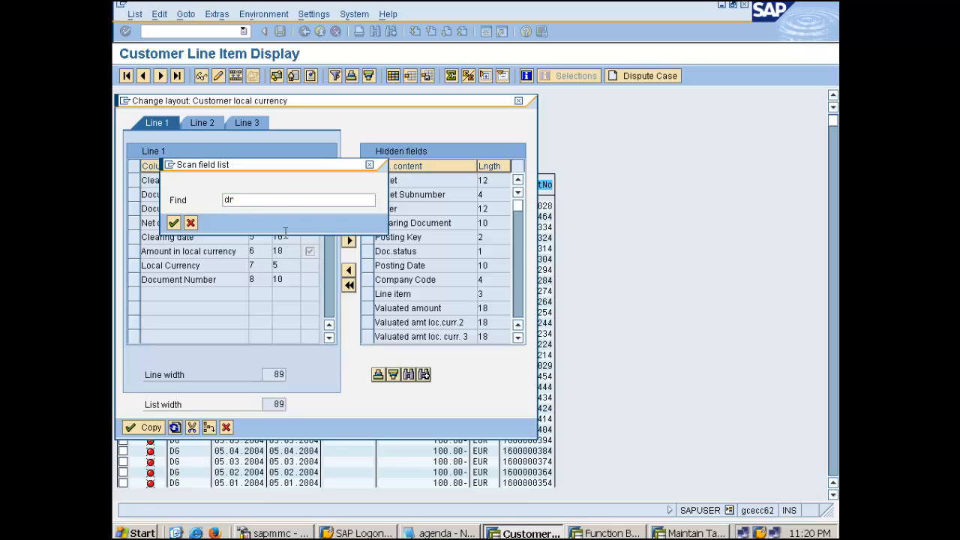
{"action": "key", "text": "Return"}
Look through the layout's hidden fields for the custom ZSHKZG column.
{"action": "scroll", "coordinate": [401, 265], "scroll_direction": "down", "scroll_amount": 8}
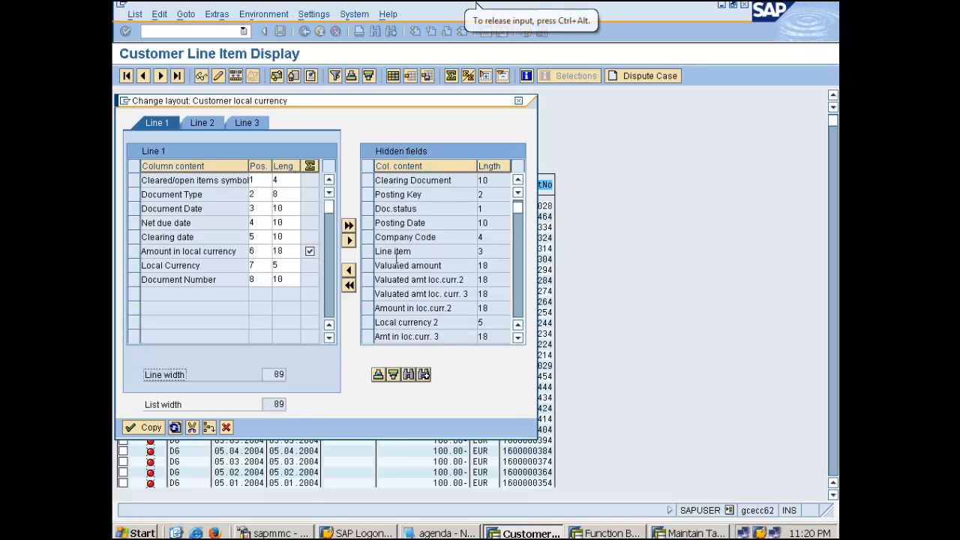
{"action": "scroll", "coordinate": [406, 265], "scroll_direction": "down", "scroll_amount": 8}
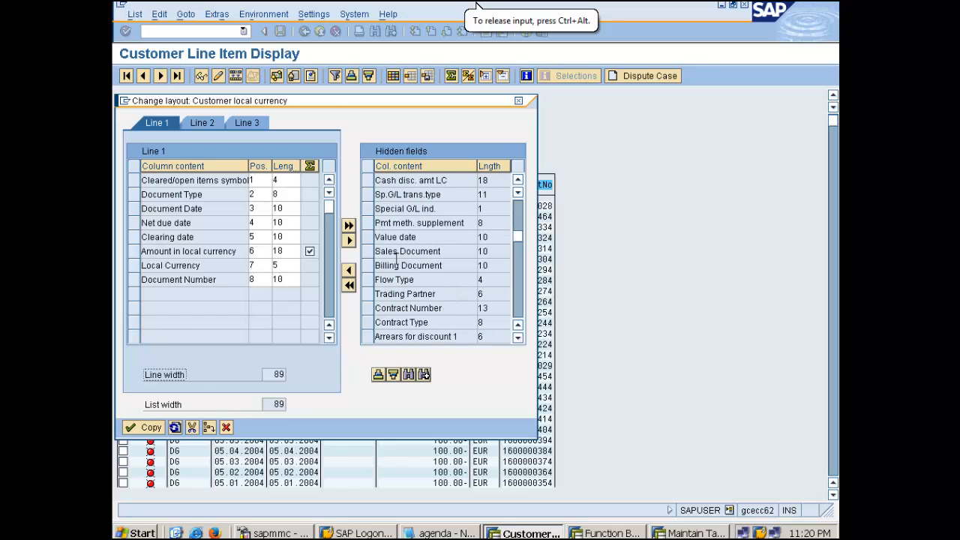
{"action": "left_click_drag", "start_coordinate": [396, 256], "coordinate": [406, 272]}
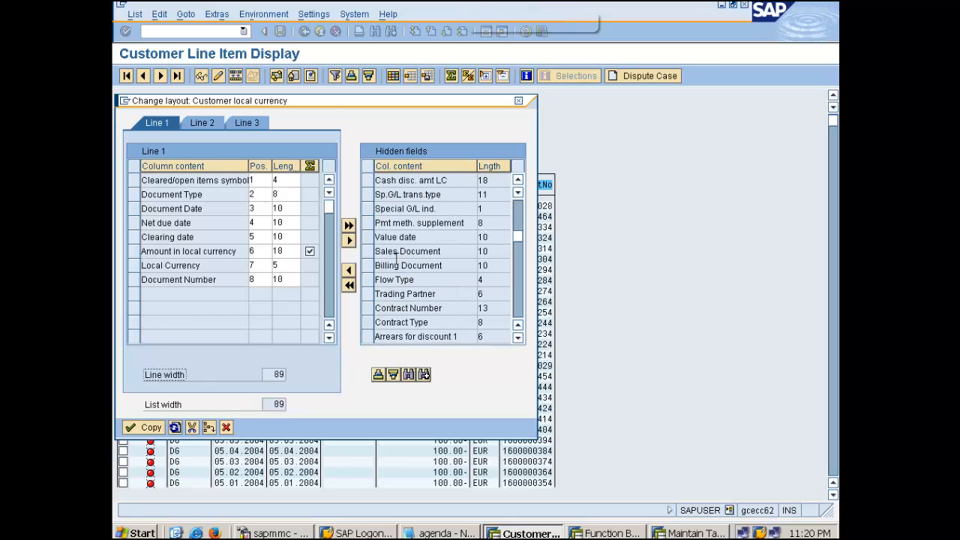
{"action": "scroll", "coordinate": [406, 265], "scroll_direction": "down", "scroll_amount": 4}
{"action": "scroll", "coordinate": [405, 265], "scroll_direction": "down", "scroll_amount": 3}
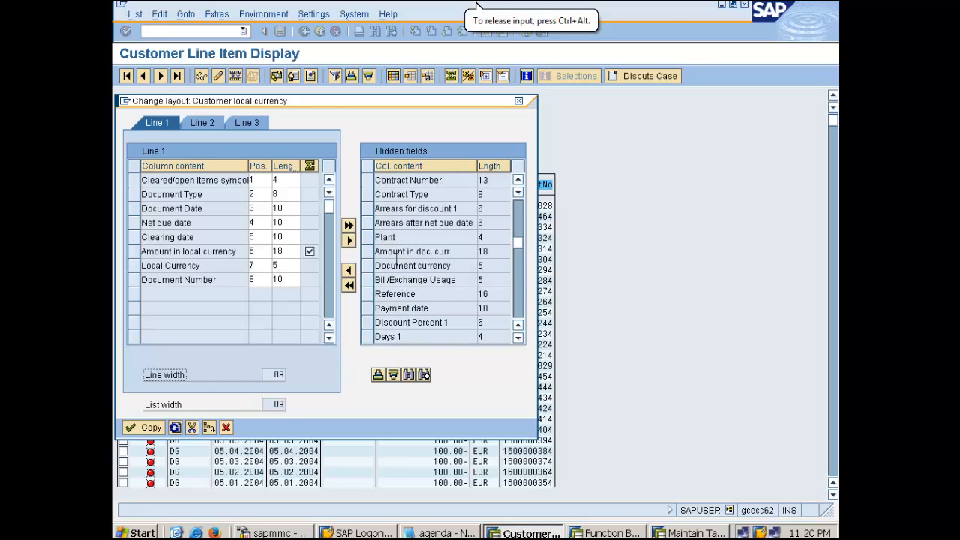
{"action": "scroll", "coordinate": [397, 255], "scroll_direction": "down", "scroll_amount": 5}
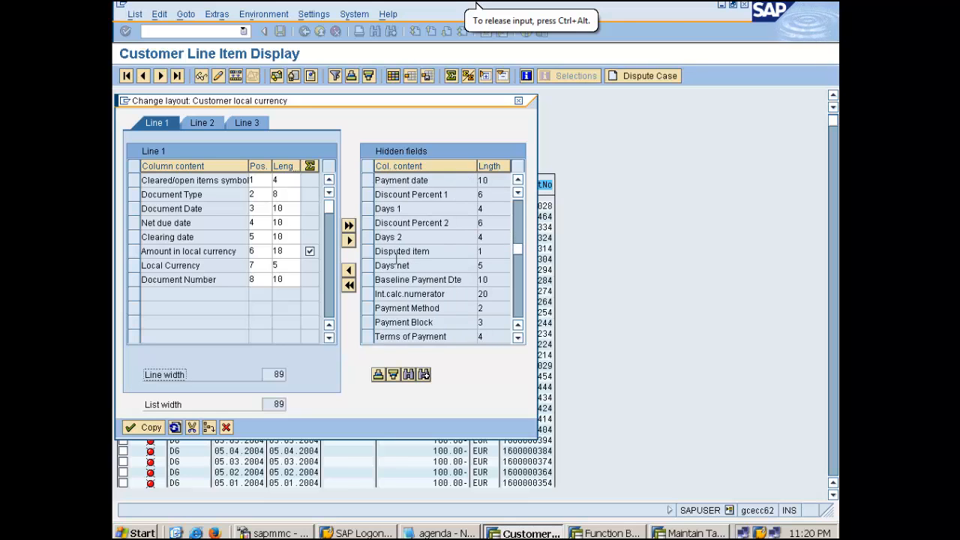
{"action": "scroll", "coordinate": [397, 256], "scroll_direction": "down", "scroll_amount": 4}
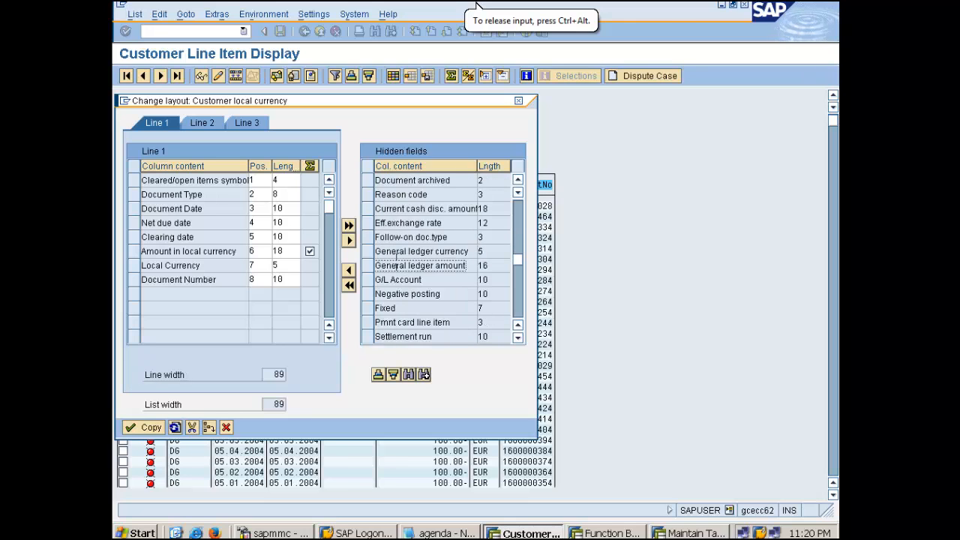
{"action": "scroll", "coordinate": [396, 258], "scroll_direction": "down", "scroll_amount": 2}
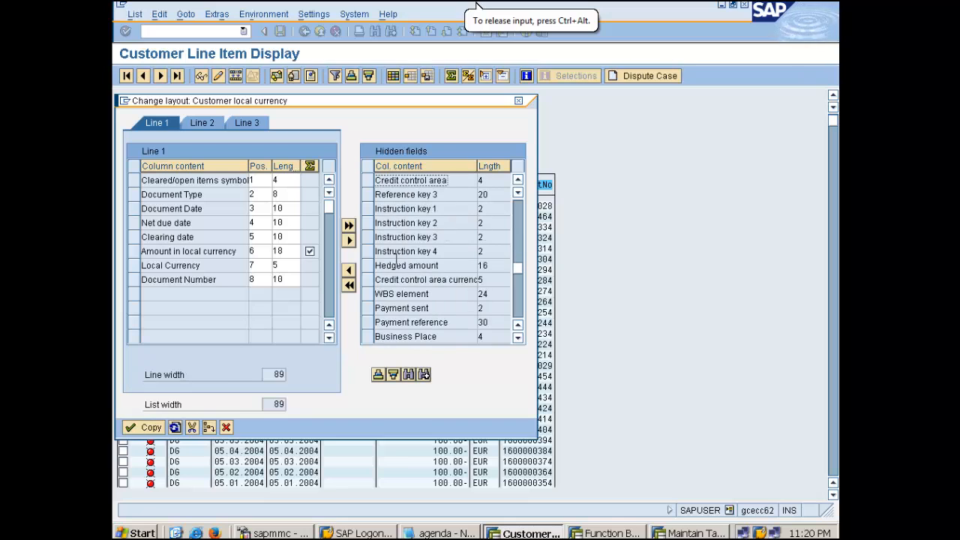
{"action": "scroll", "coordinate": [396, 258], "scroll_direction": "down", "scroll_amount": 2}
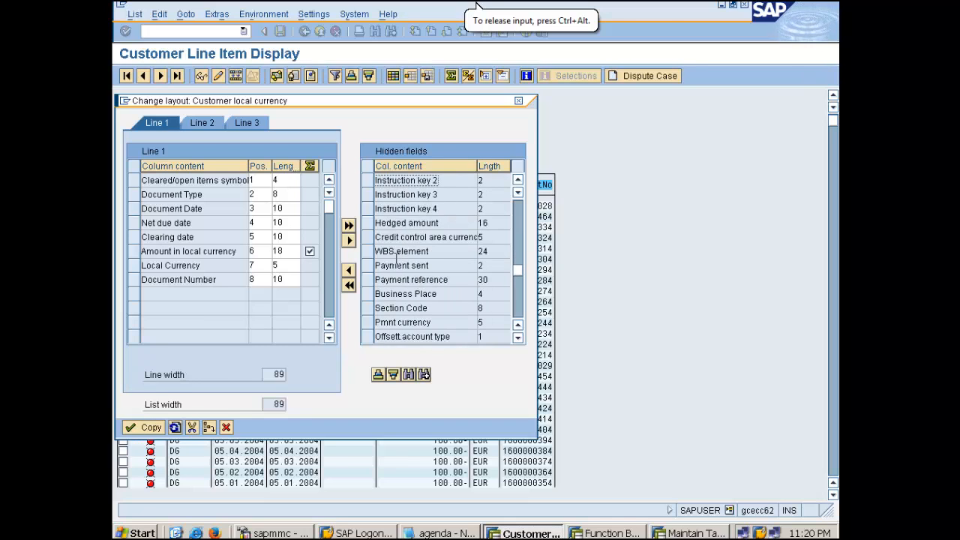
Try to apply a layout with all hidden fields moved to Line 1, and close the layout dialogs.
{"action": "left_click", "coordinate": [349, 285]}
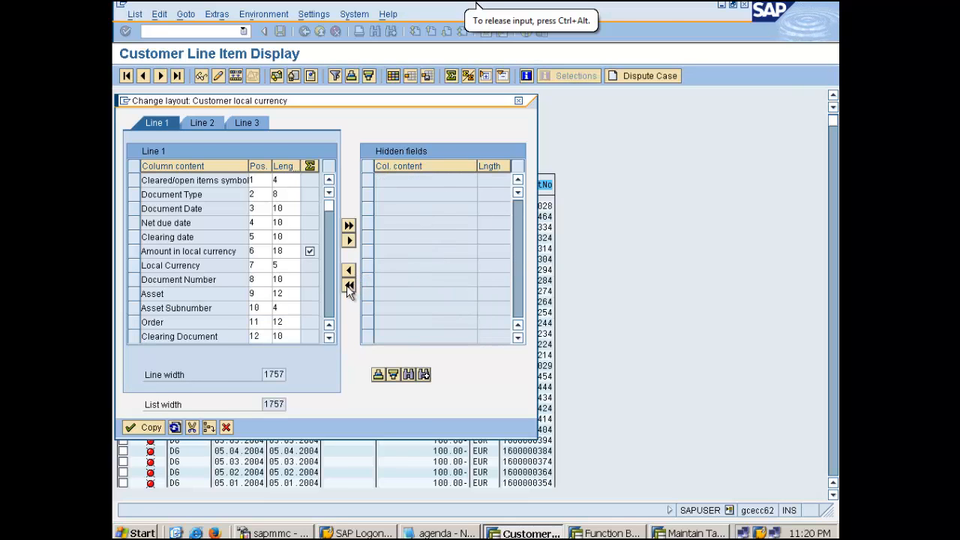
{"action": "left_click", "coordinate": [145, 426]}
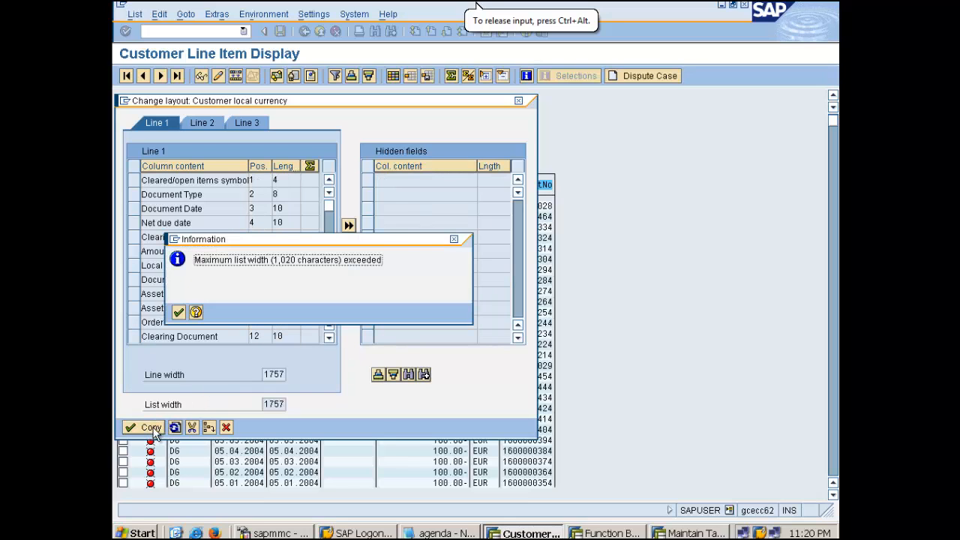
{"action": "left_click", "coordinate": [178, 312]}
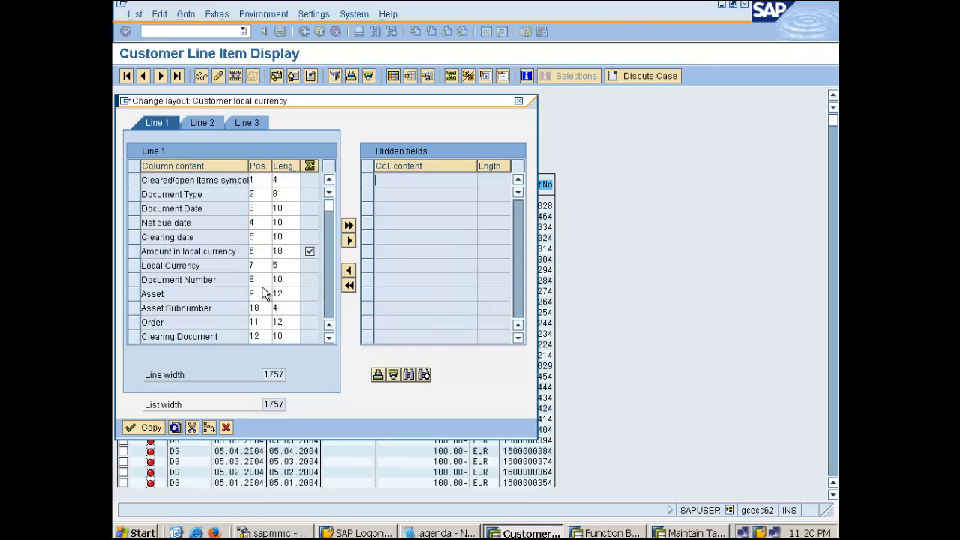
{"action": "left_click", "coordinate": [518, 101]}
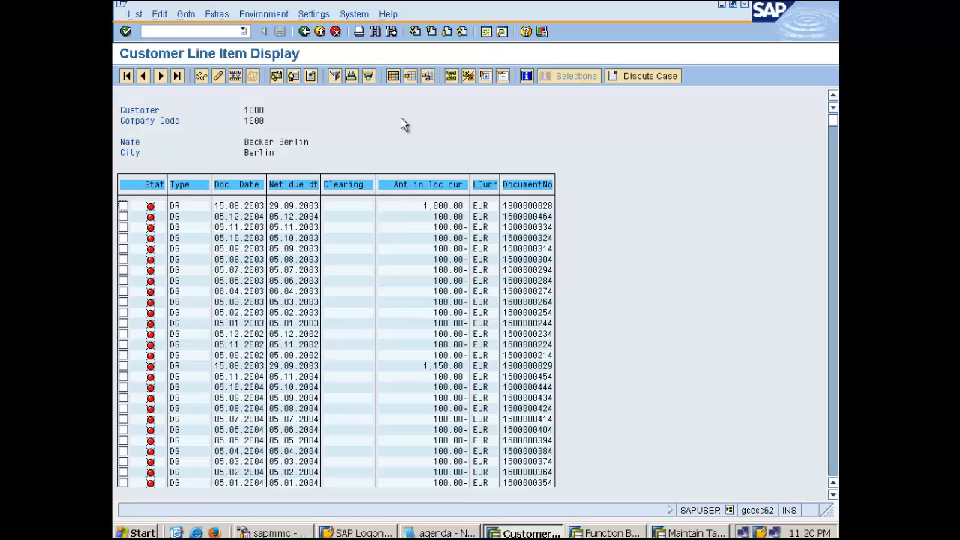
{"action": "left_click", "coordinate": [411, 76]}
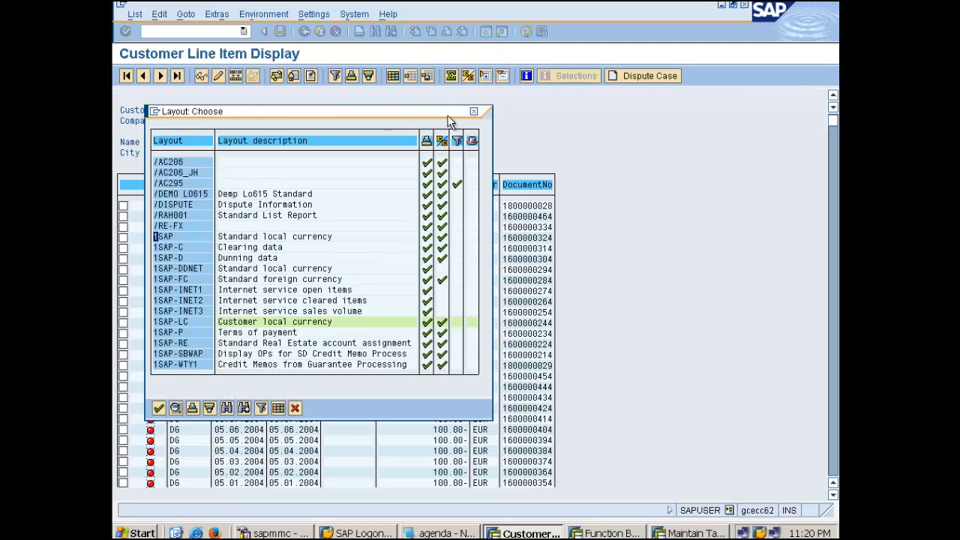
{"action": "left_click", "coordinate": [473, 113]}
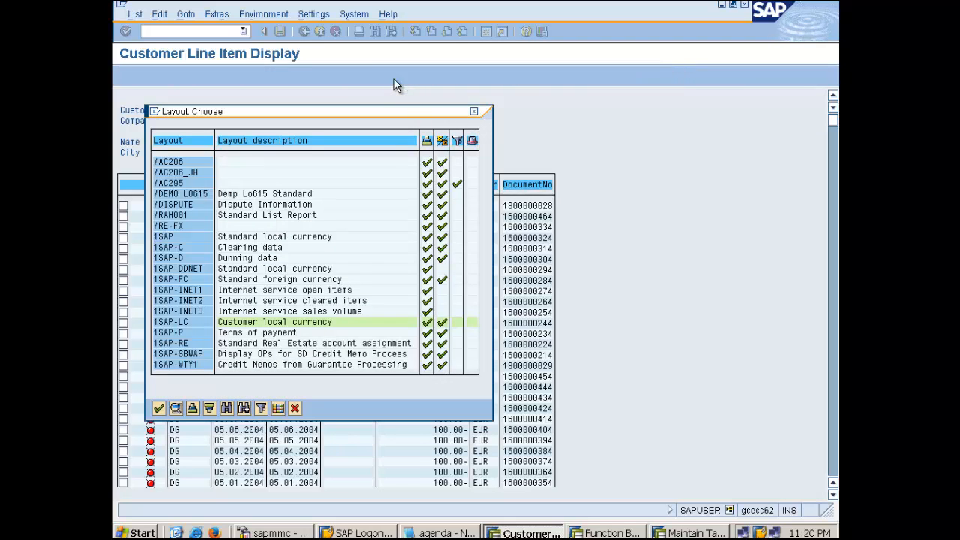
Add the unnamed hidden field of length 2 between Mandat and Payee/er to Line 1, apply the layout and check the new column.
{"action": "left_click", "coordinate": [393, 76]}
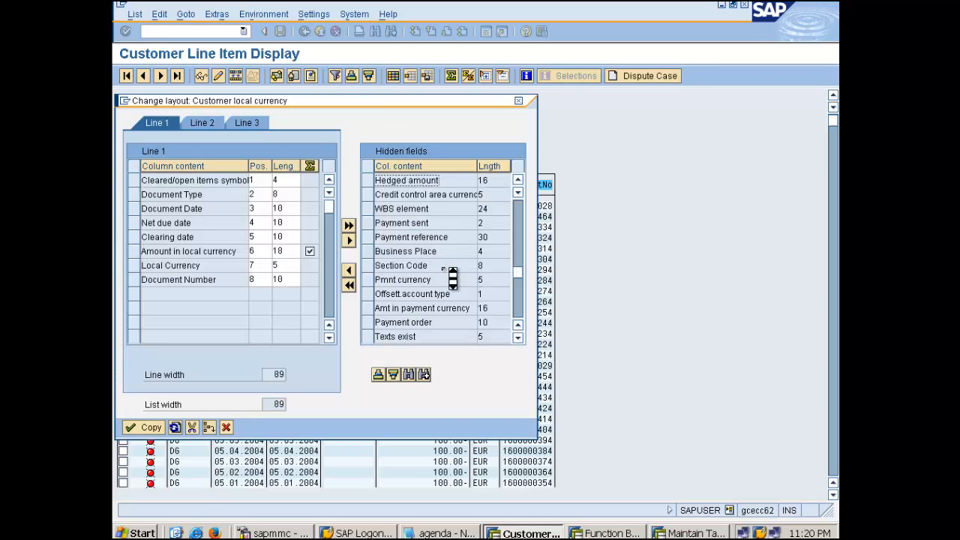
{"action": "scroll", "coordinate": [452, 277], "scroll_direction": "down", "scroll_amount": 4}
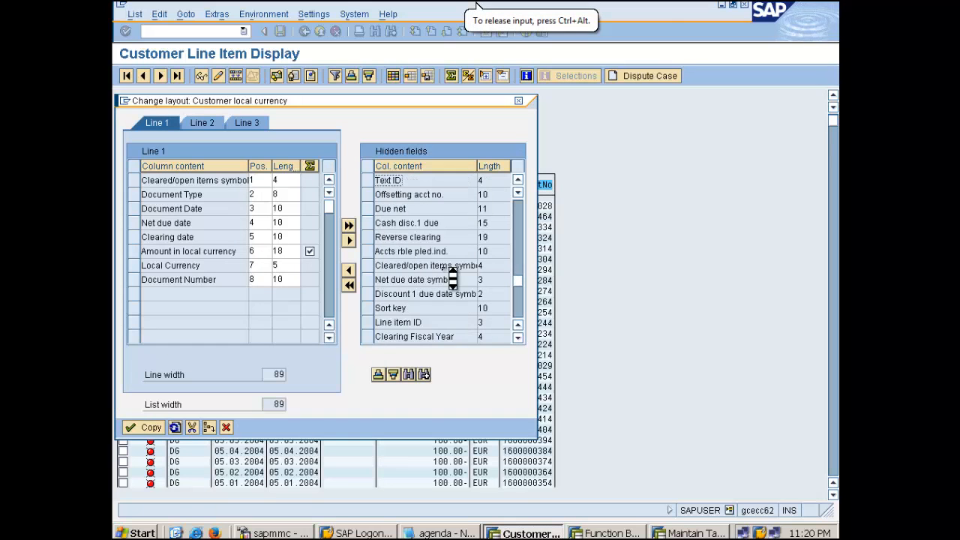
{"action": "scroll", "coordinate": [452, 278], "scroll_direction": "down", "scroll_amount": 2}
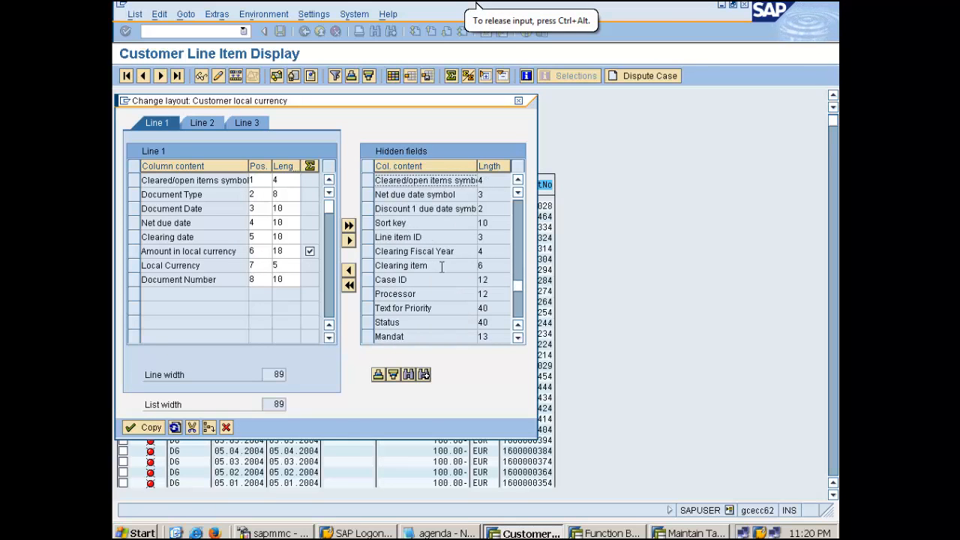
{"action": "scroll", "coordinate": [452, 278], "scroll_direction": "down", "scroll_amount": 1}
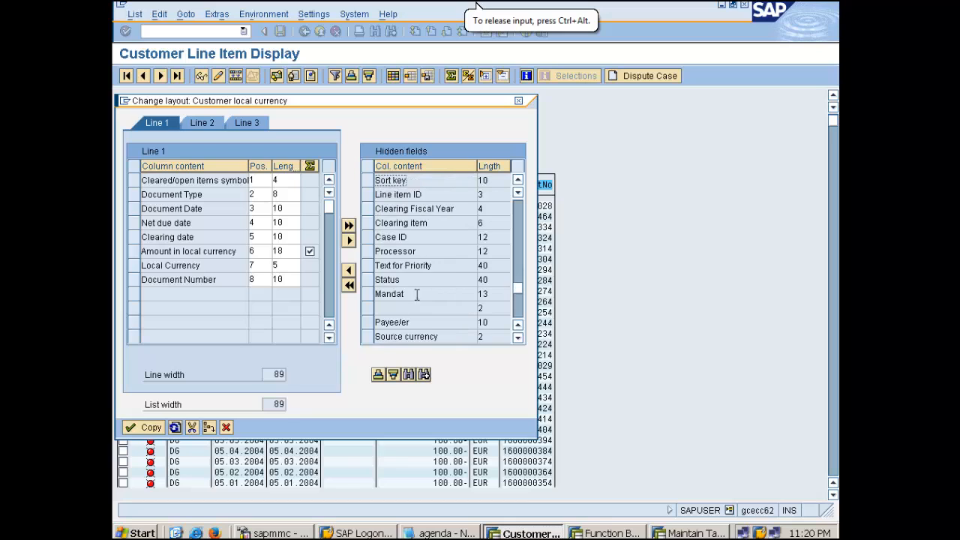
{"action": "left_click", "coordinate": [376, 309]}
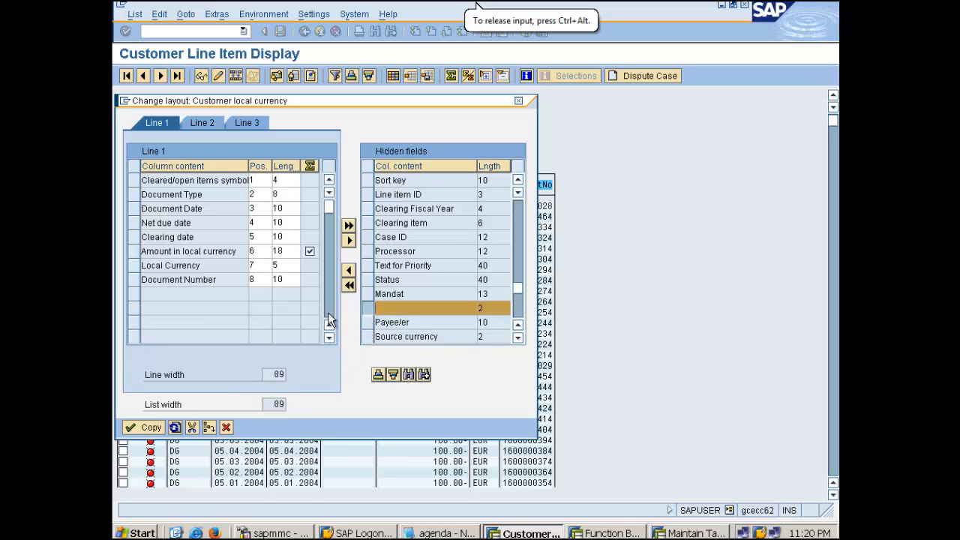
{"action": "left_click", "coordinate": [348, 270]}
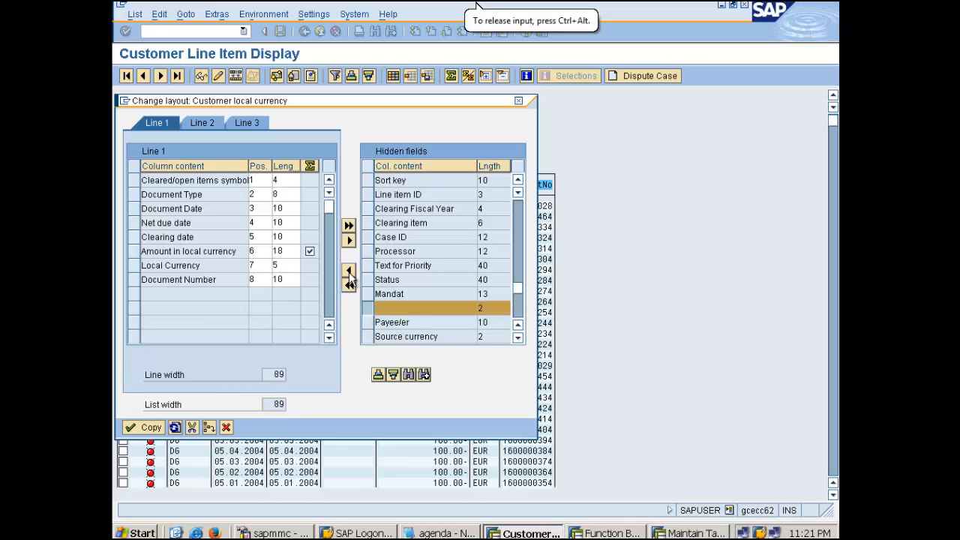
{"action": "left_click", "coordinate": [132, 429]}
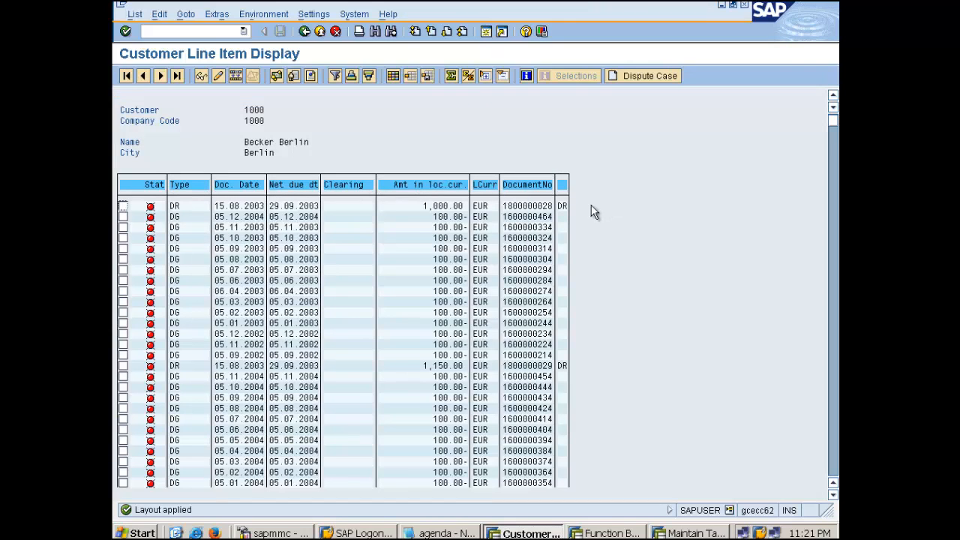
{"action": "left_click", "coordinate": [563, 208]}
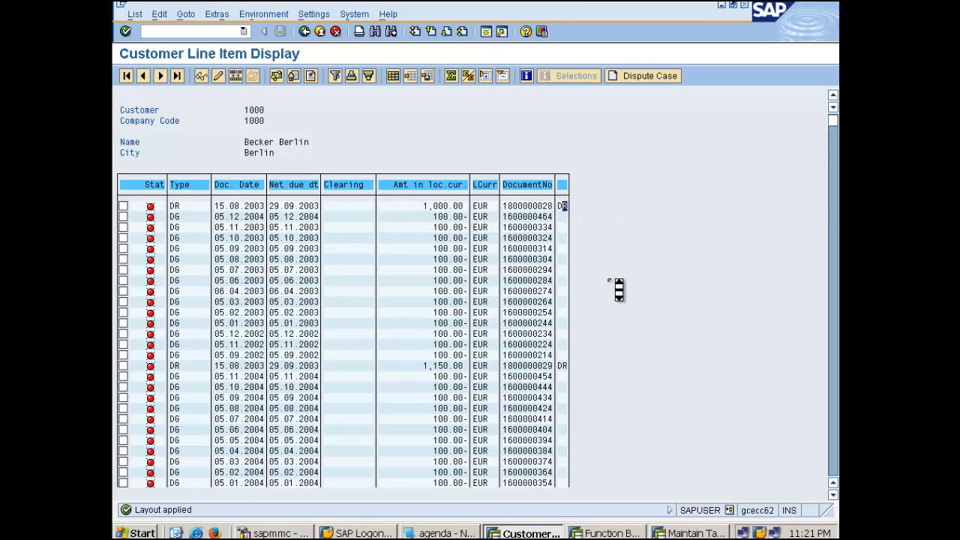
{"action": "scroll", "coordinate": [611, 285], "scroll_direction": "down", "scroll_amount": 2}
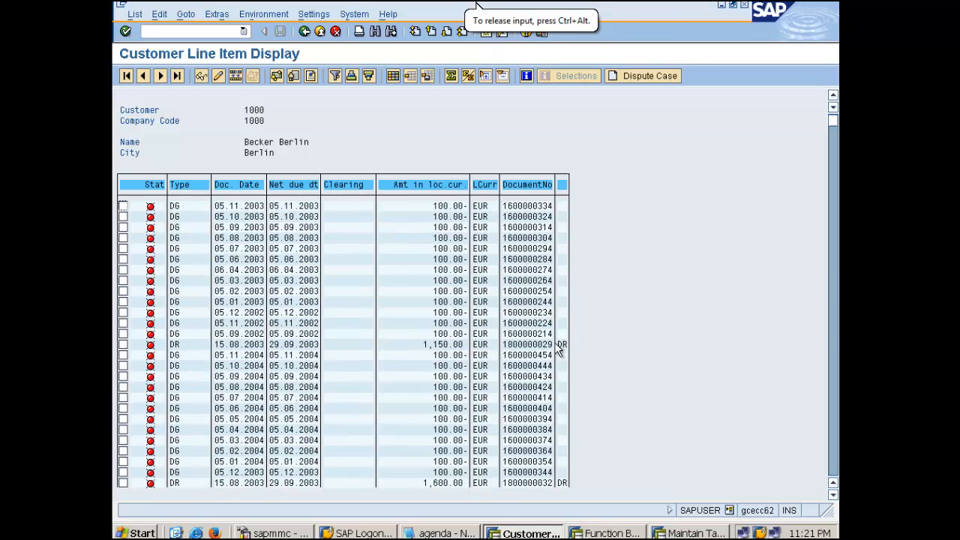
In the YCFI_1650 source code, add an ELSE branch to the IF block containing a copy of the e_postab-zshkzg = 'DR' statement.
{"action": "left_click", "coordinate": [584, 533]}
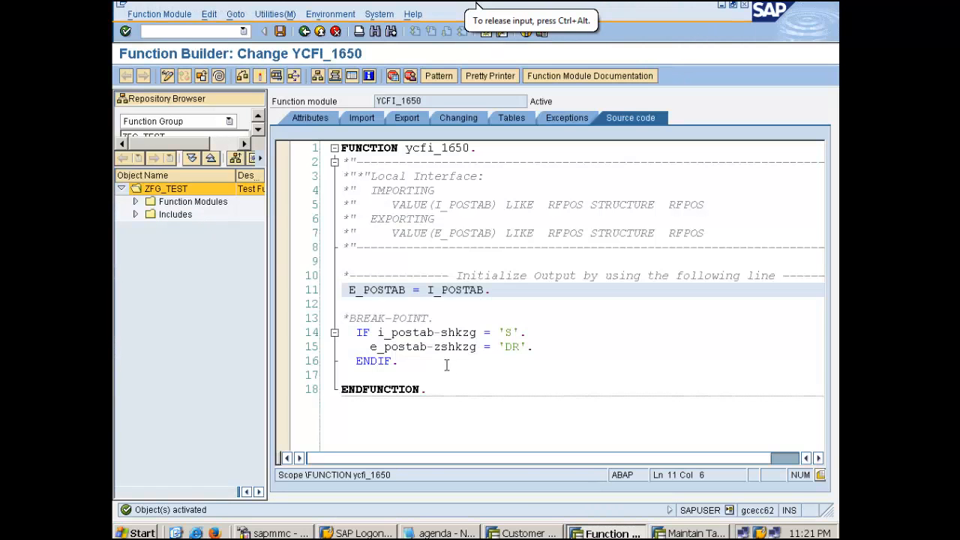
{"action": "left_click", "coordinate": [399, 345]}
{"action": "left_click", "coordinate": [536, 347]}
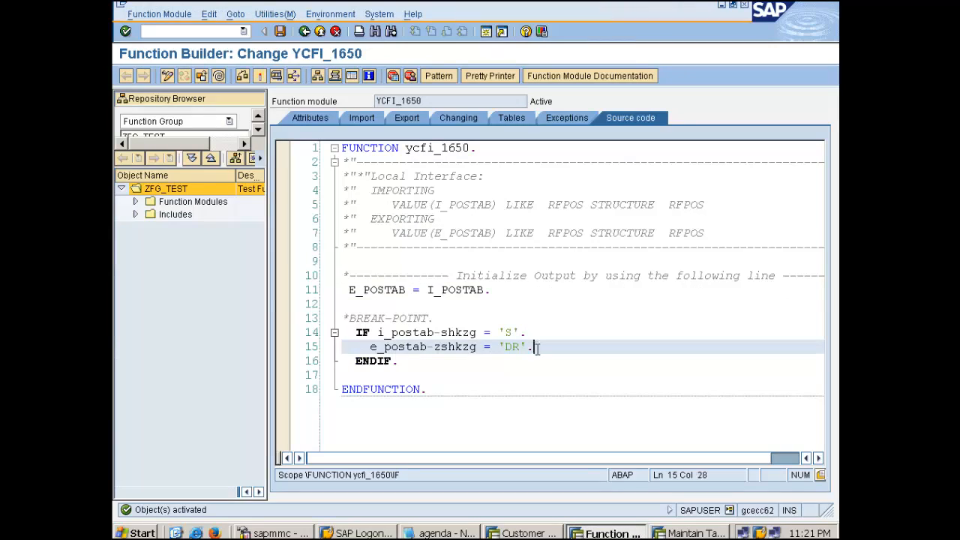
{"action": "key", "text": "Return"}
{"action": "type", "text": "else."}
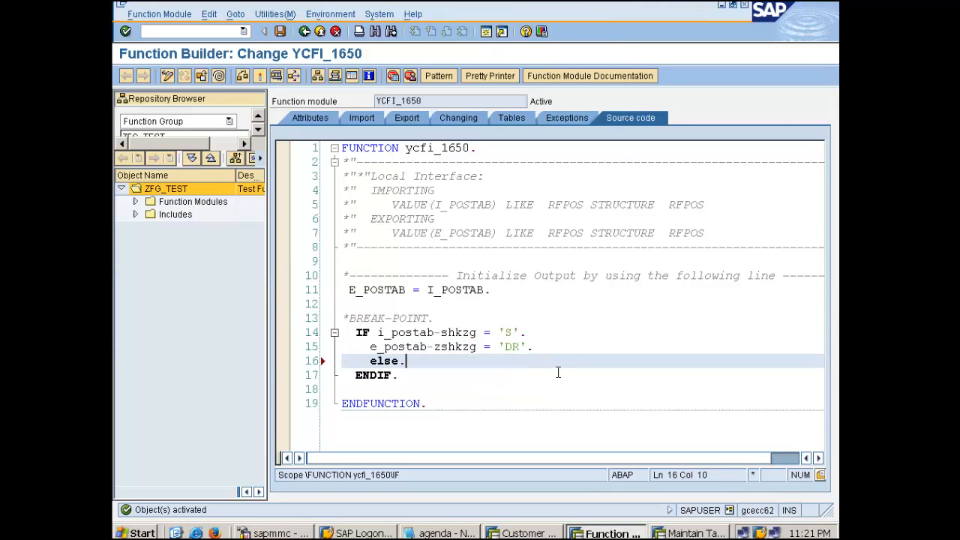
{"action": "key", "text": "Return"}
{"action": "left_click_drag", "start_coordinate": [370, 347], "coordinate": [532, 349]}
{"action": "key", "text": "ctrl+c"}
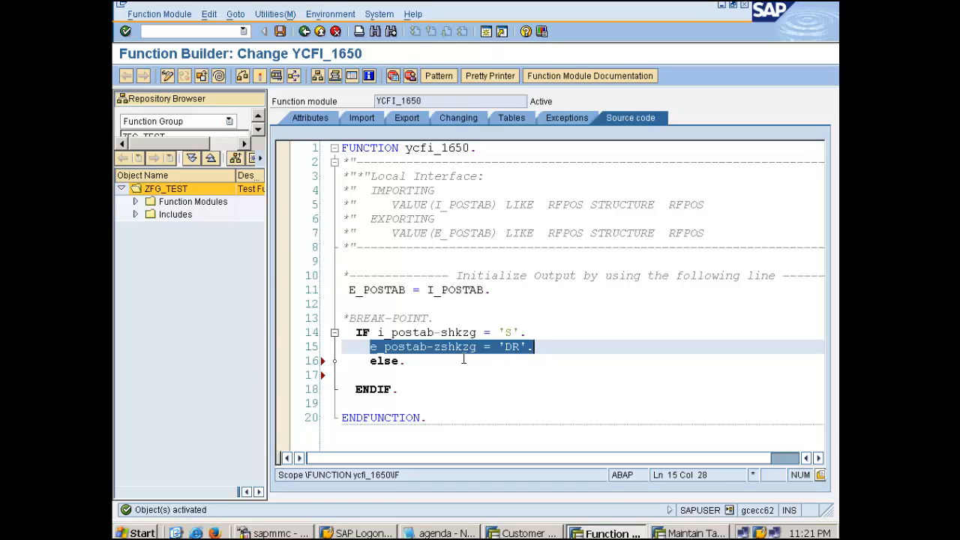
{"action": "left_click", "coordinate": [390, 374]}
{"action": "key", "text": "ctrl+v"}
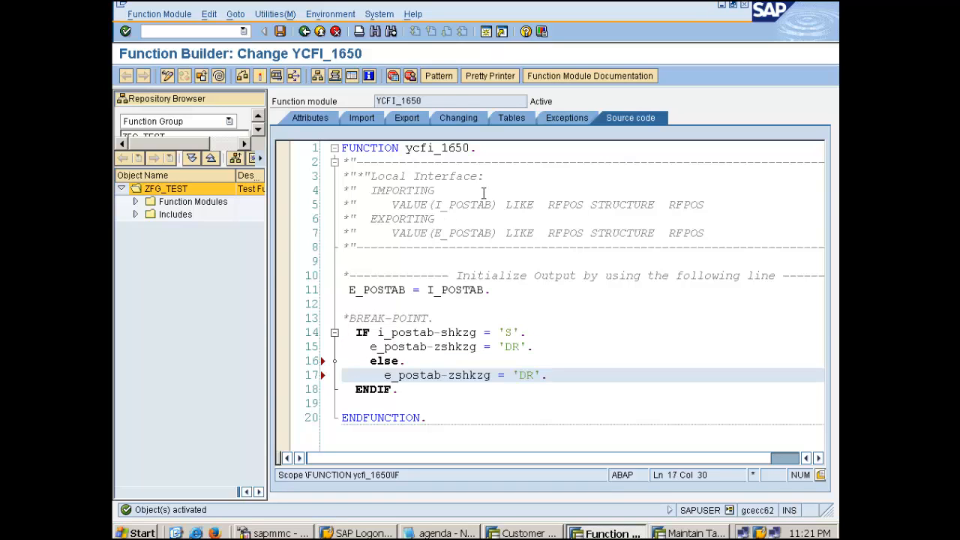
Format the code with Pretty Printer, set the ELSE branch value to 'CR' and activate the function module.
{"action": "left_click", "coordinate": [497, 84]}
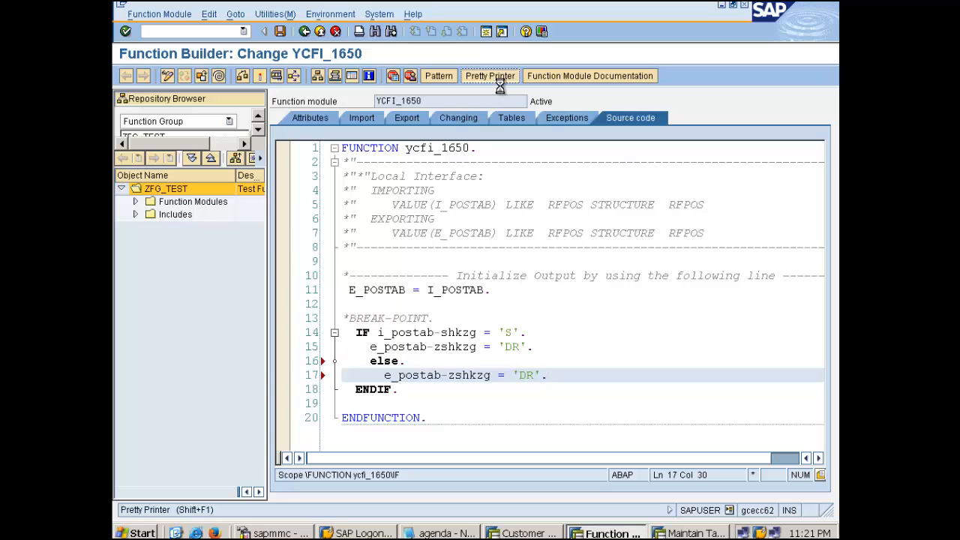
{"action": "left_click", "coordinate": [513, 375]}
{"action": "left_click", "coordinate": [259, 76]}
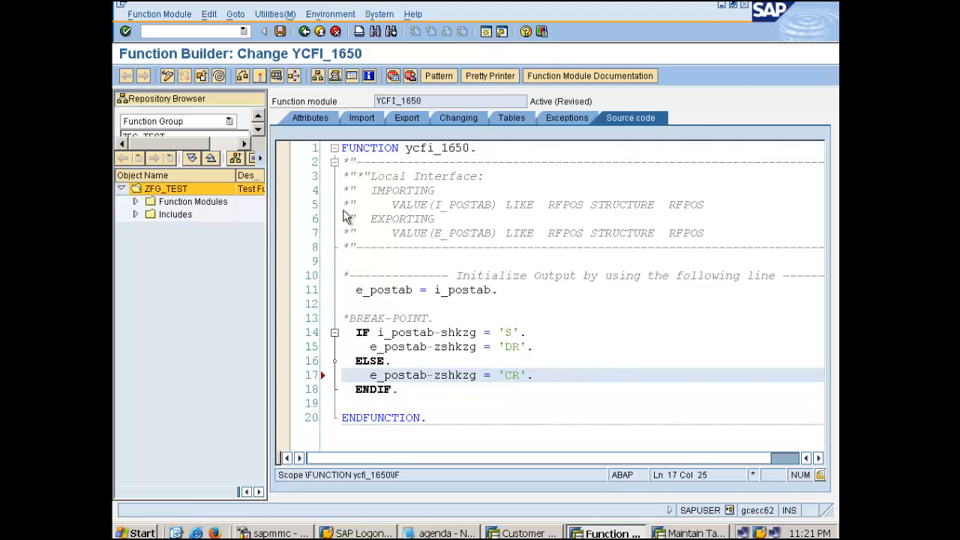
{"action": "key", "text": "Return"}
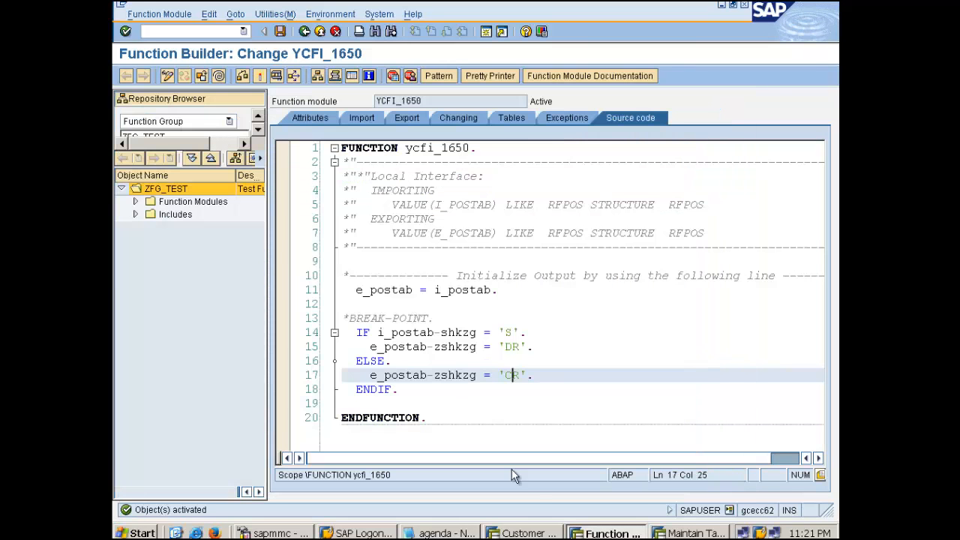
Restart the customer line item report with transaction FBL5N and run it for company code 1000 with the customer account cleared.
{"action": "left_click", "coordinate": [523, 533]}
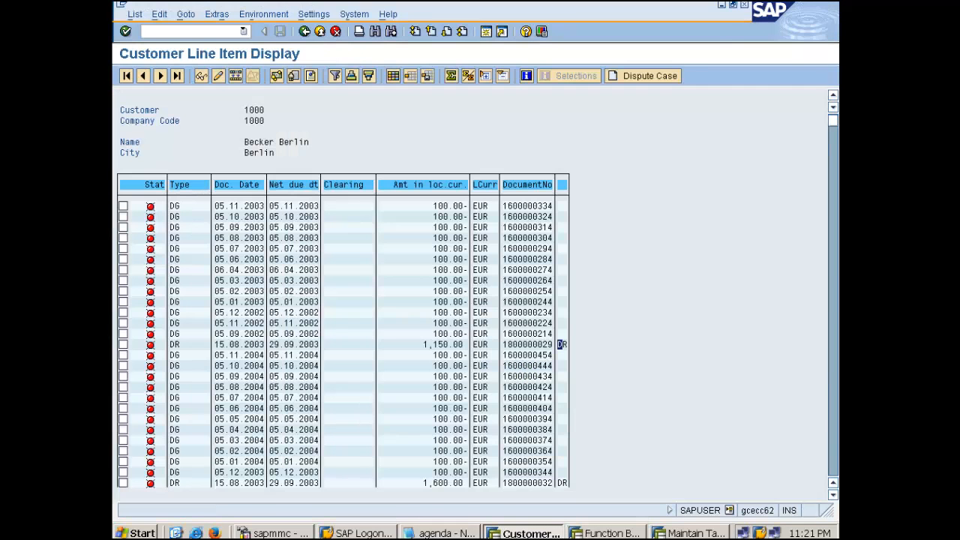
{"action": "left_click", "coordinate": [245, 31]}
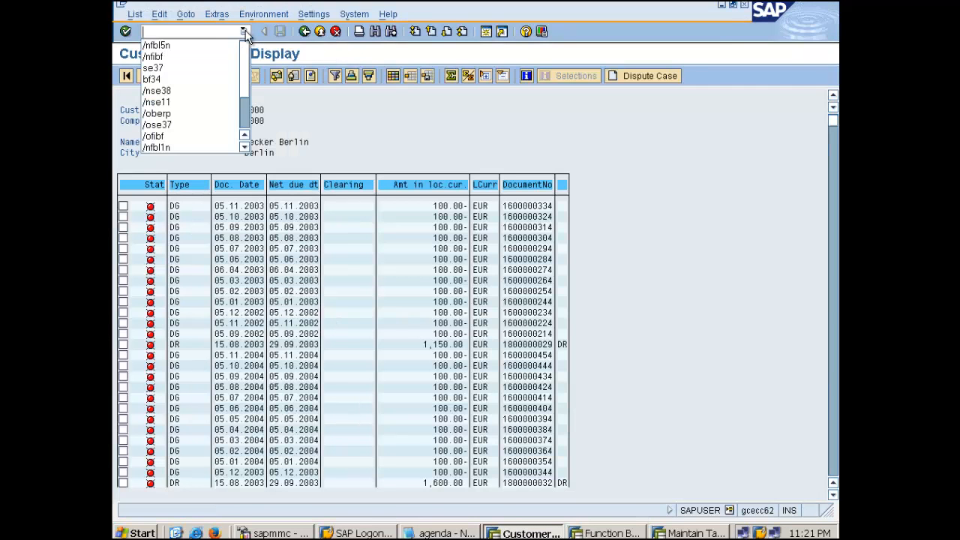
{"action": "left_click", "coordinate": [195, 42]}
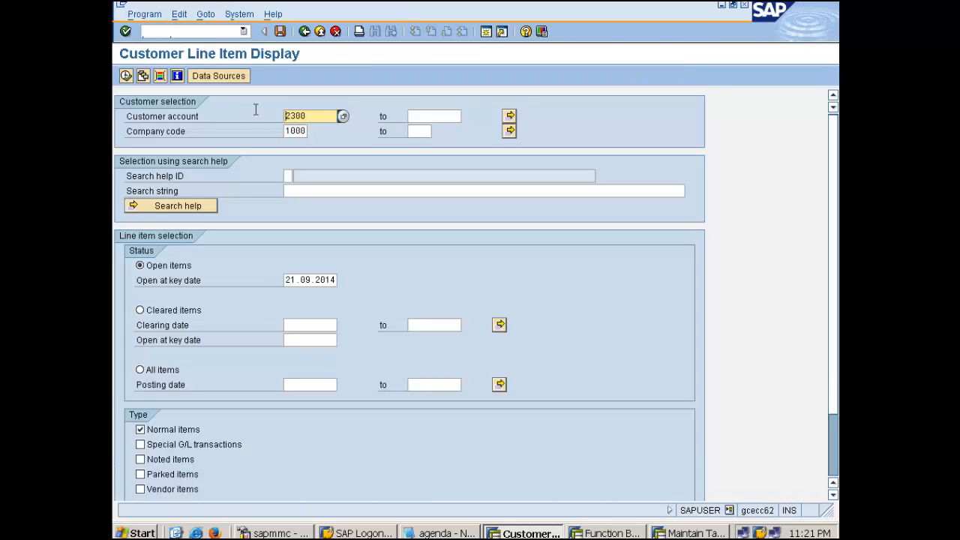
{"action": "left_click_drag", "start_coordinate": [332, 120], "coordinate": [236, 116]}
{"action": "key", "text": "Delete"}
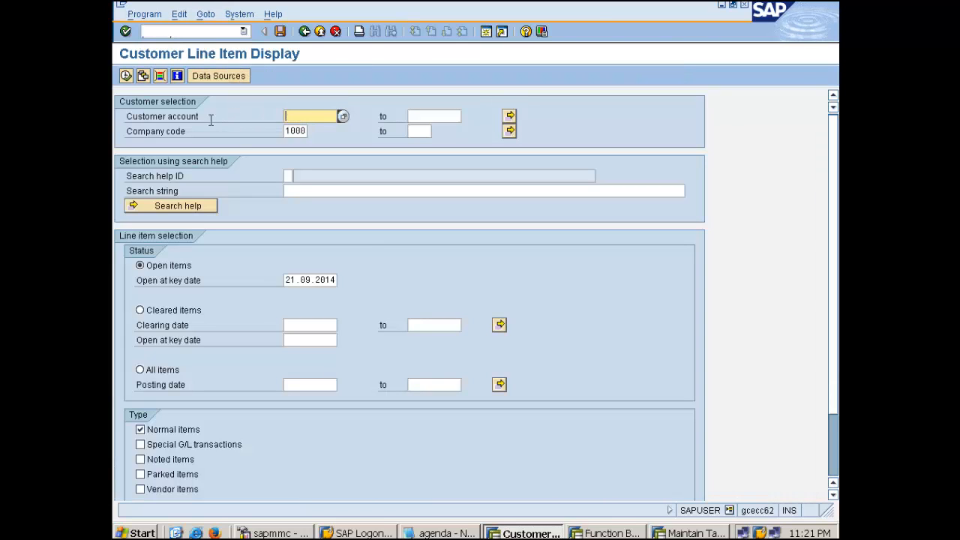
{"action": "left_click", "coordinate": [126, 76]}
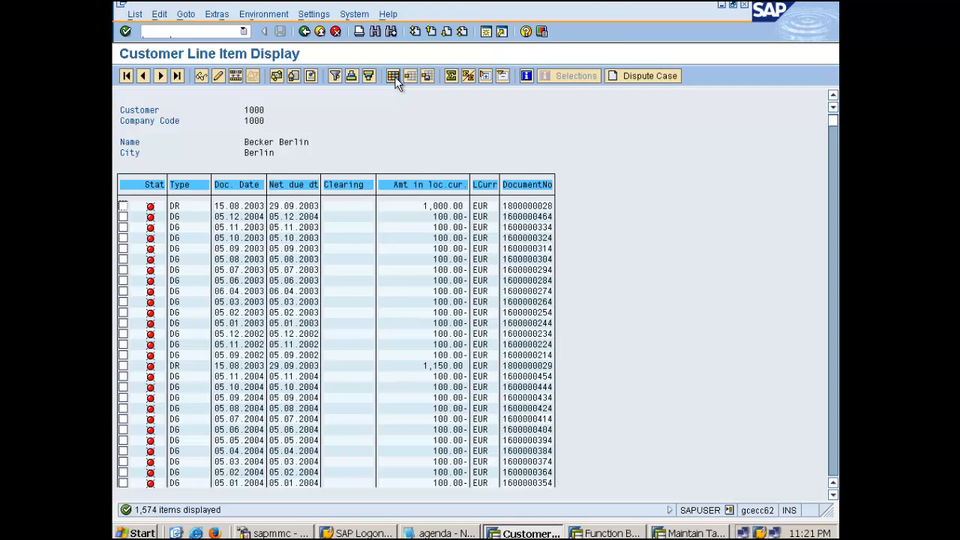
Add the unnamed hidden field of length 2 between Mandat and Payee/er to Line 1 and apply the layout.
{"action": "left_click", "coordinate": [394, 75]}
{"action": "scroll", "coordinate": [445, 210], "scroll_direction": "down", "scroll_amount": 8}
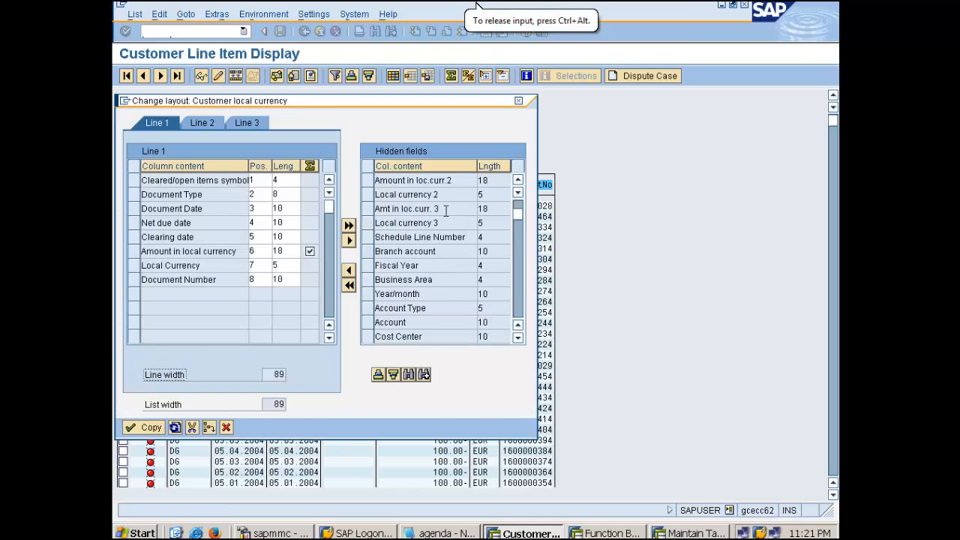
{"action": "scroll", "coordinate": [445, 210], "scroll_direction": "down", "scroll_amount": 6}
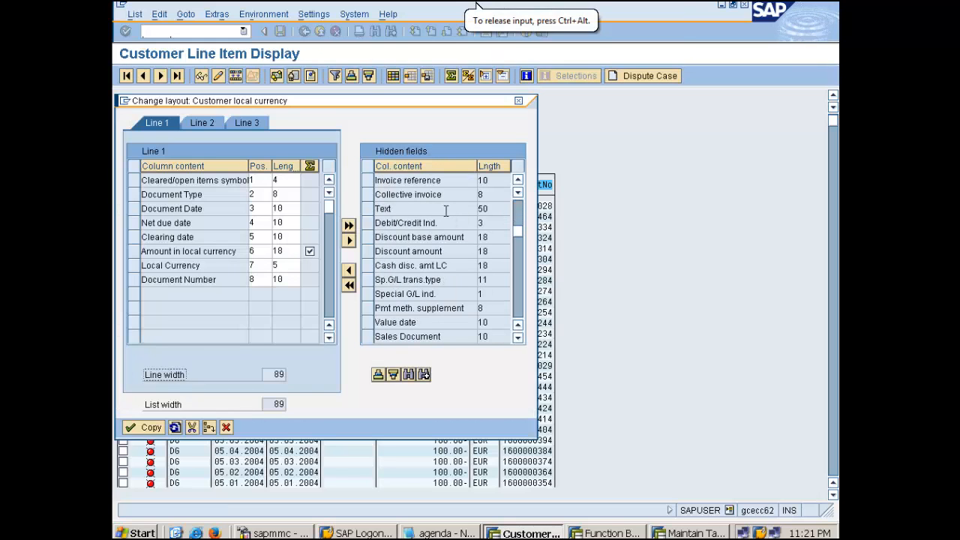
{"action": "scroll", "coordinate": [445, 211], "scroll_direction": "up", "scroll_amount": 1}
{"action": "scroll", "coordinate": [445, 210], "scroll_direction": "down", "scroll_amount": 9}
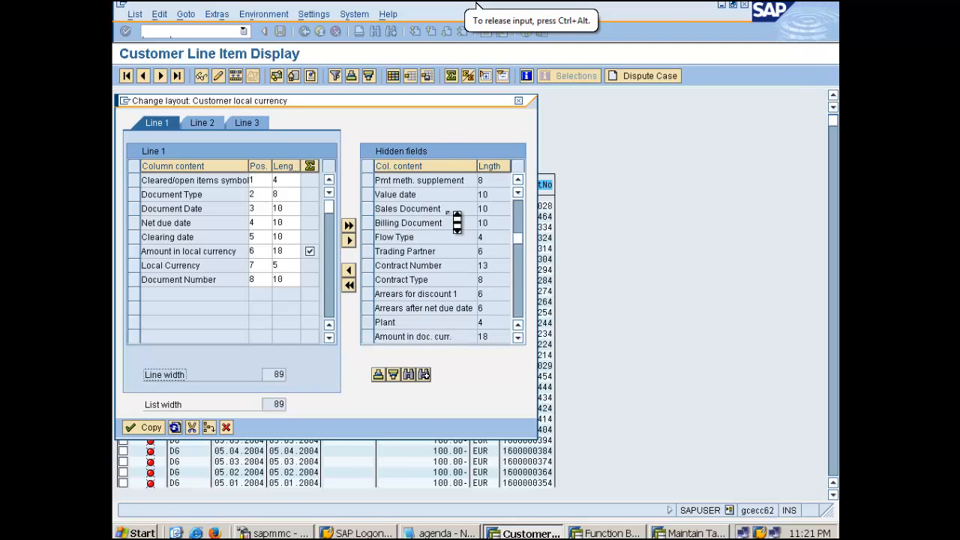
{"action": "scroll", "coordinate": [445, 211], "scroll_direction": "down", "scroll_amount": 7}
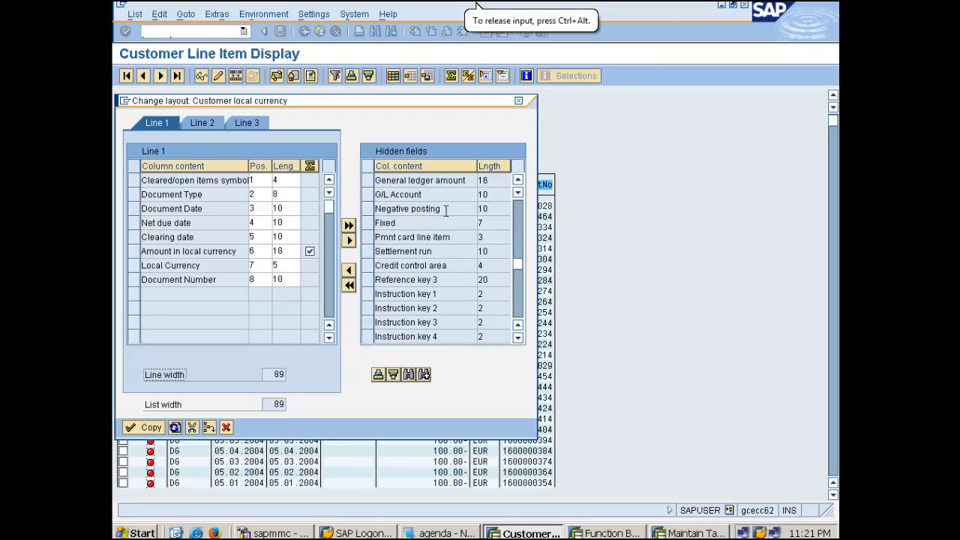
{"action": "scroll", "coordinate": [445, 211], "scroll_direction": "down", "scroll_amount": 10}
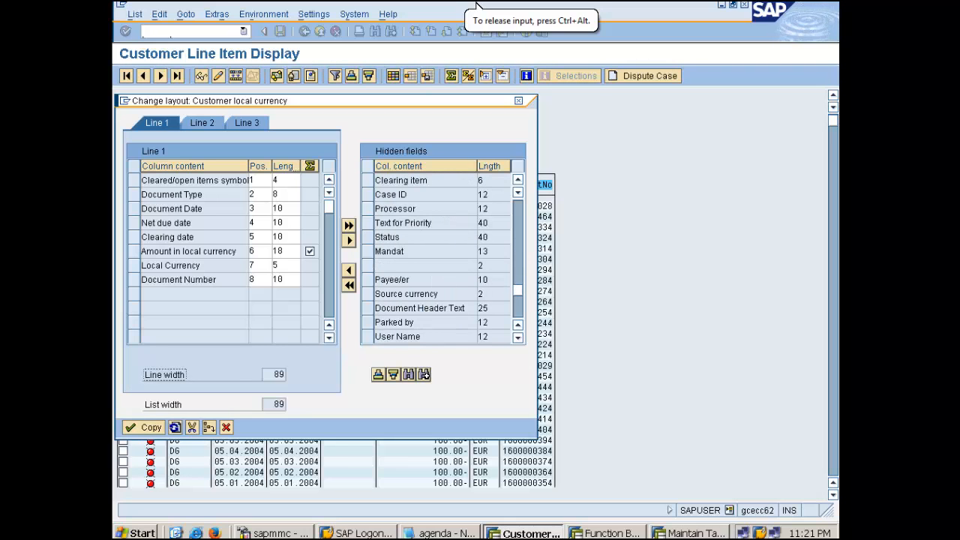
{"action": "left_click", "coordinate": [375, 265]}
{"action": "left_click", "coordinate": [347, 270]}
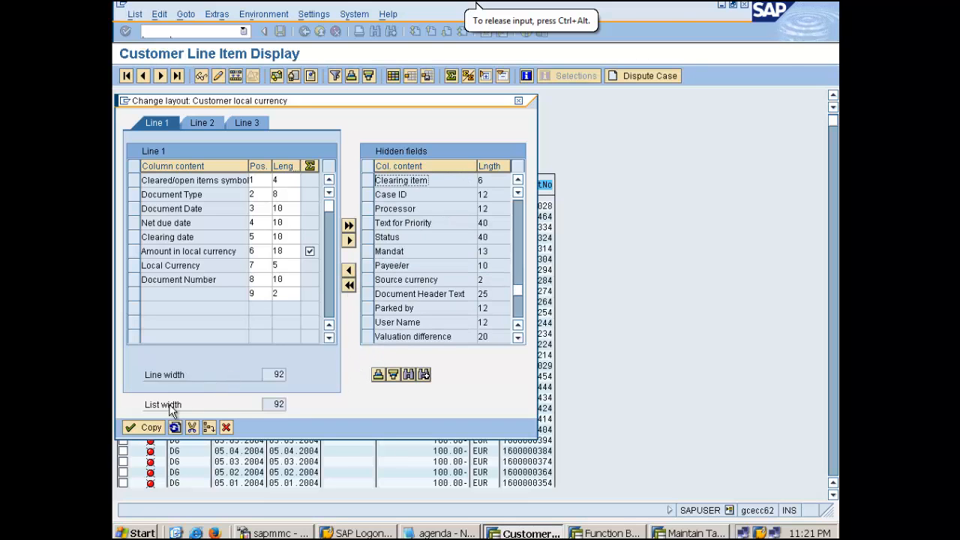
{"action": "left_click", "coordinate": [142, 427]}
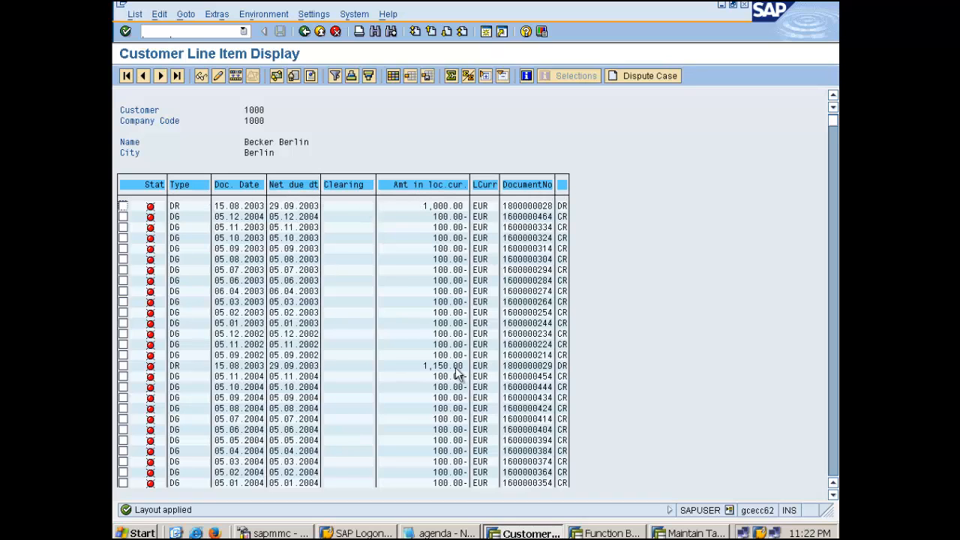
In the Maintain Table Views session, decline to display the locked data and open the ABAP Dictionary with transaction SE11.
{"action": "left_click", "coordinate": [581, 537]}
{"action": "left_click", "coordinate": [689, 533]}
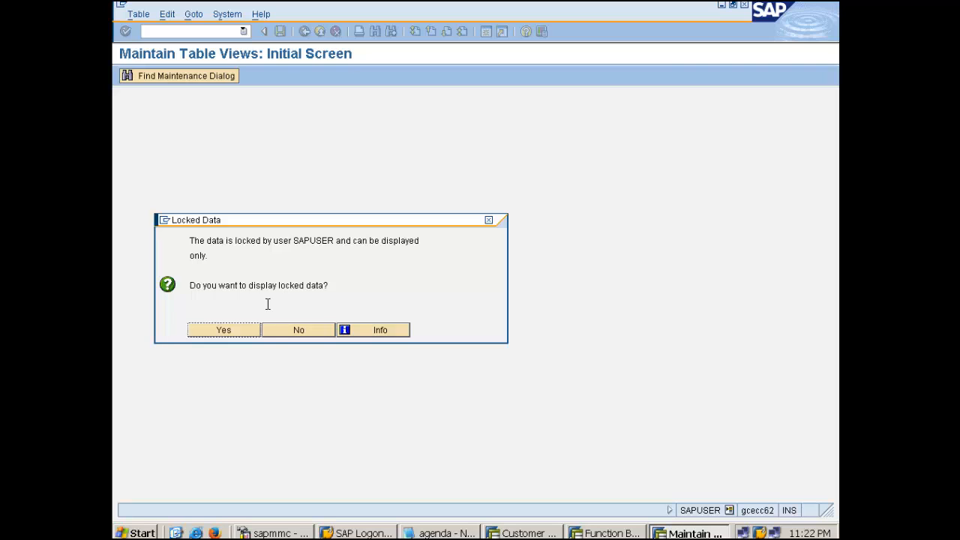
{"action": "left_click", "coordinate": [282, 333]}
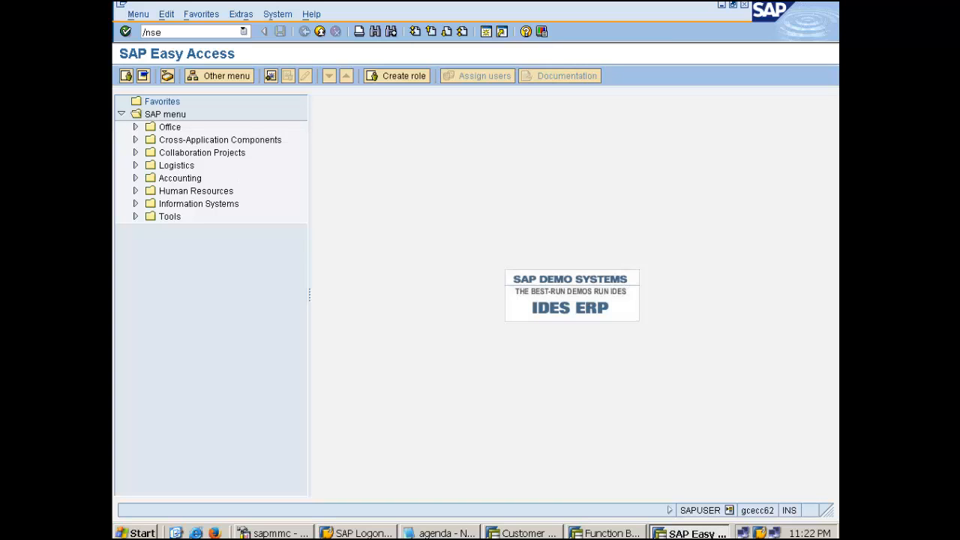
{"action": "type", "text": "/nse11"}
{"action": "key", "text": "Return"}
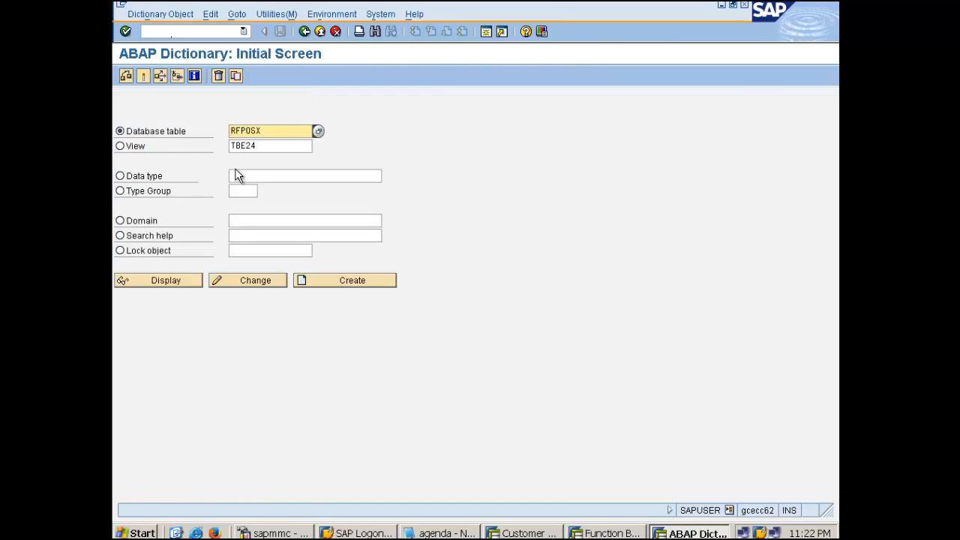
{"action": "left_click", "coordinate": [217, 280]}
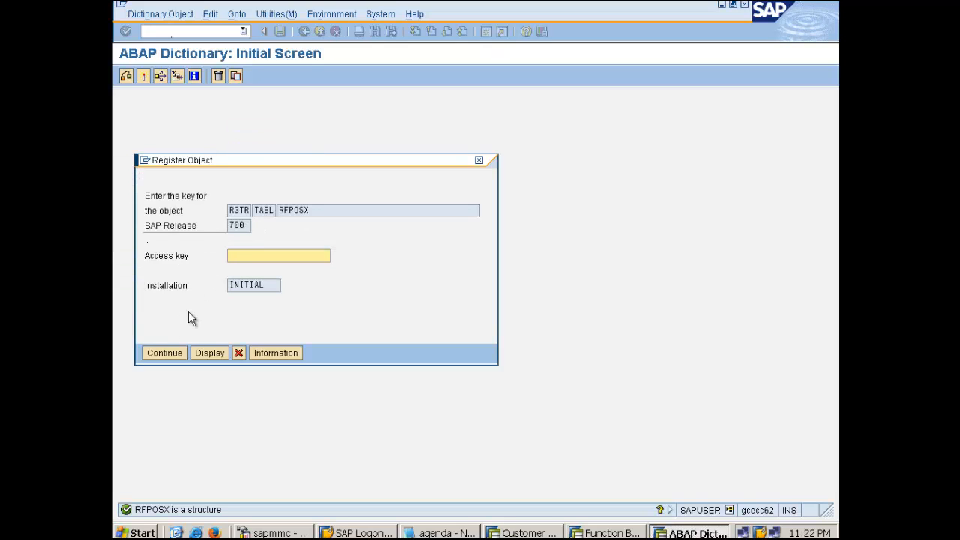
{"action": "key", "text": "Return"}
{"action": "key", "text": "Return"}
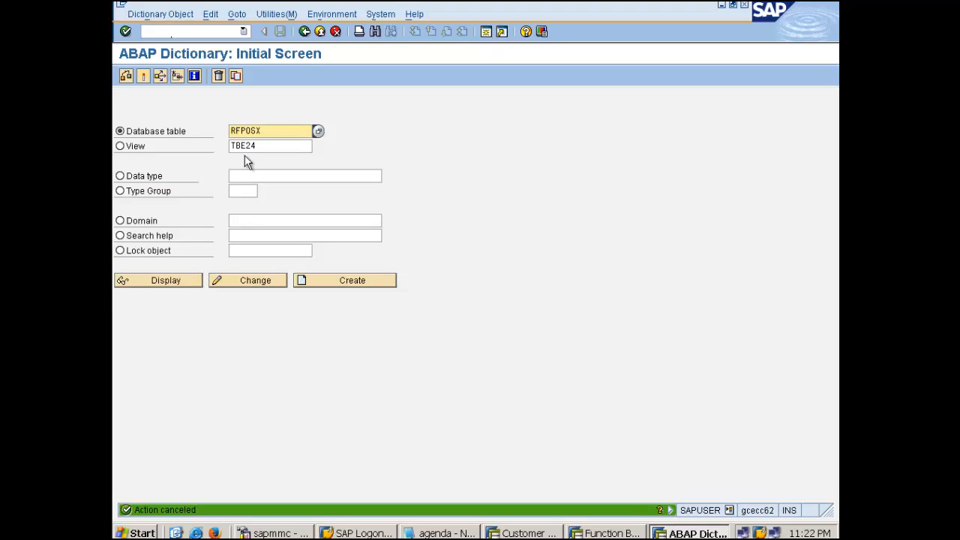
Enter ZBTE as the database table and open this append structure for changing.
{"action": "key", "text": "BackSpace"}
{"action": "key", "text": "BackSpace"}
{"action": "key", "text": "BackSpace"}
{"action": "key", "text": "BackSpace"}
{"action": "key", "text": "BackSpace"}
{"action": "key", "text": "BackSpace"}
{"action": "type", "text": "zbte"}
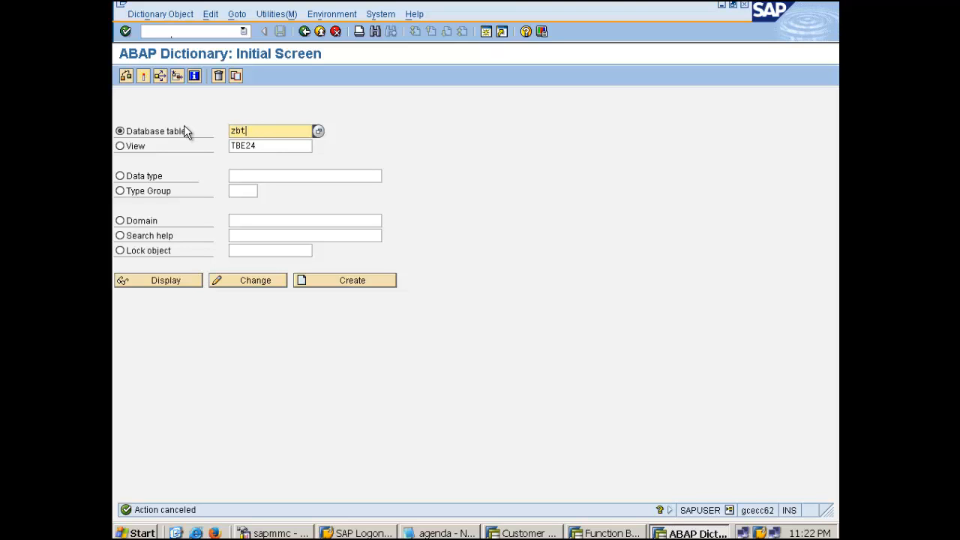
{"action": "left_click", "coordinate": [246, 280]}
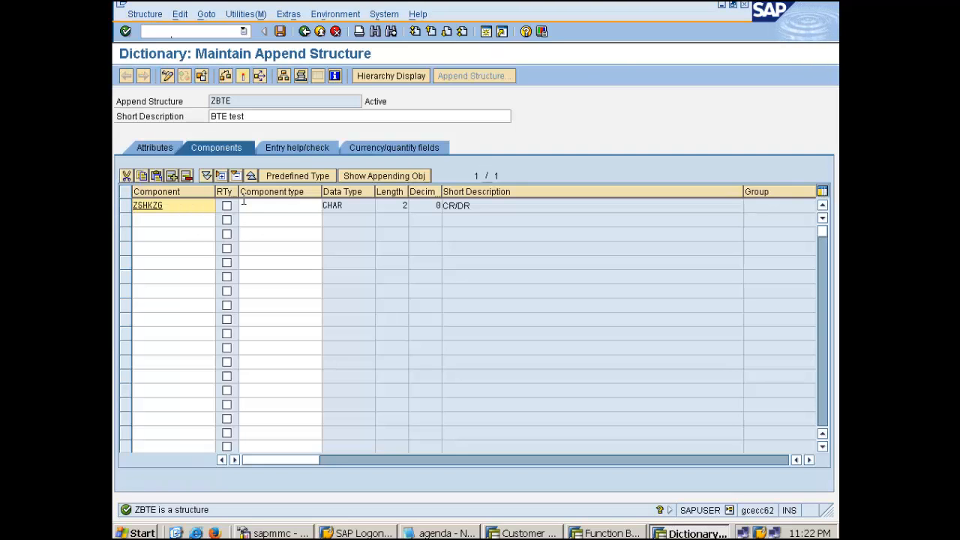
Set the component type of ZSHKZG to CHAR2 and activate the structure without displaying the activation log.
{"action": "left_click", "coordinate": [254, 206]}
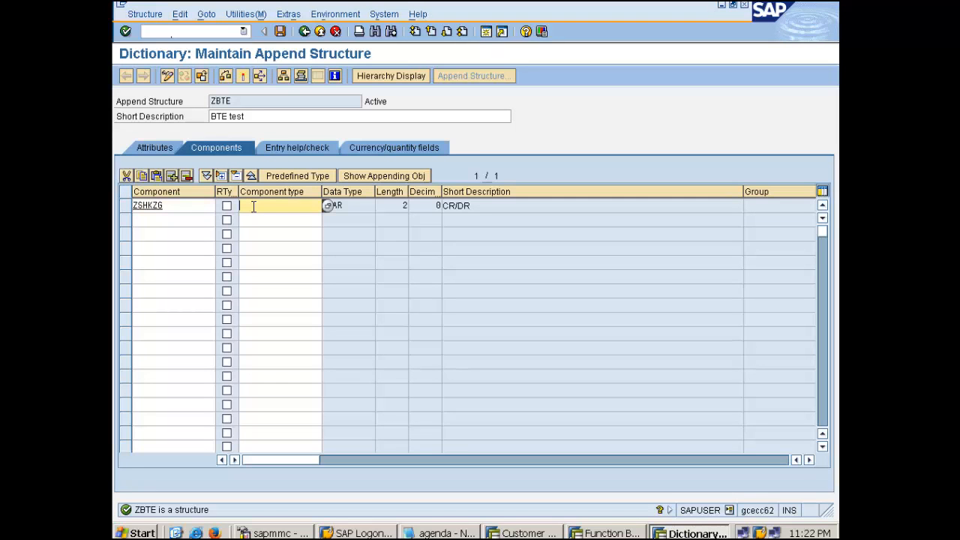
{"action": "left_click", "coordinate": [254, 206]}
{"action": "key", "text": "Down"}
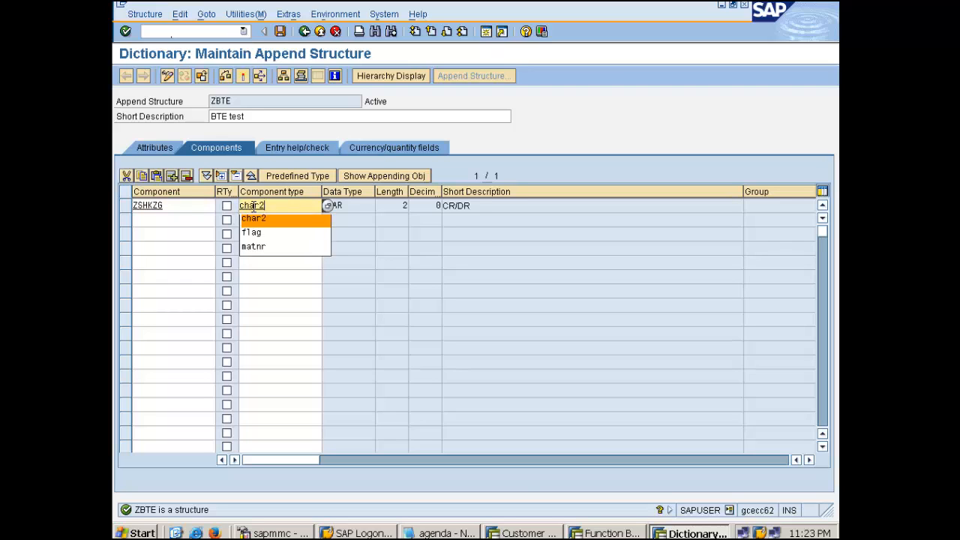
{"action": "key", "text": "Return"}
{"action": "key", "text": "Return"}
{"action": "left_click_drag", "start_coordinate": [276, 207], "coordinate": [238, 207]}
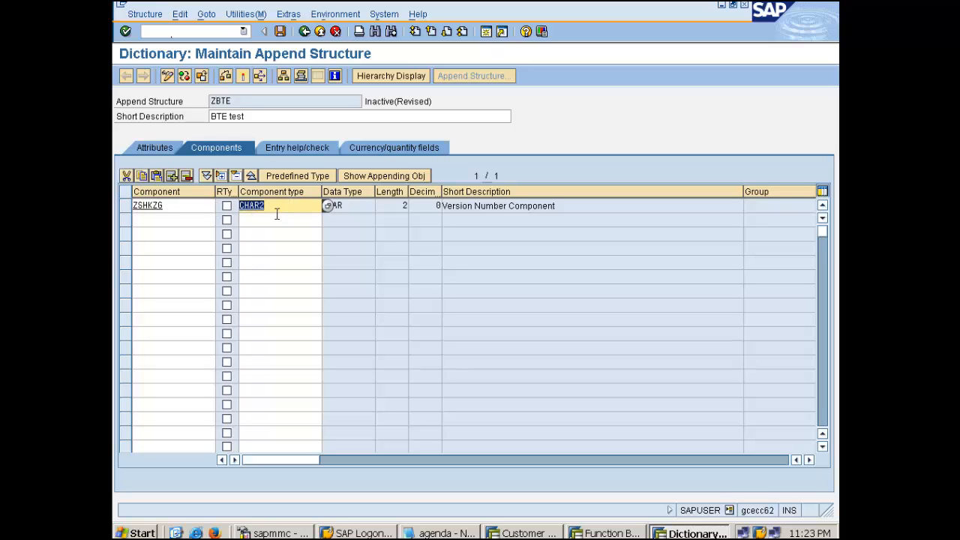
{"action": "left_click", "coordinate": [243, 75]}
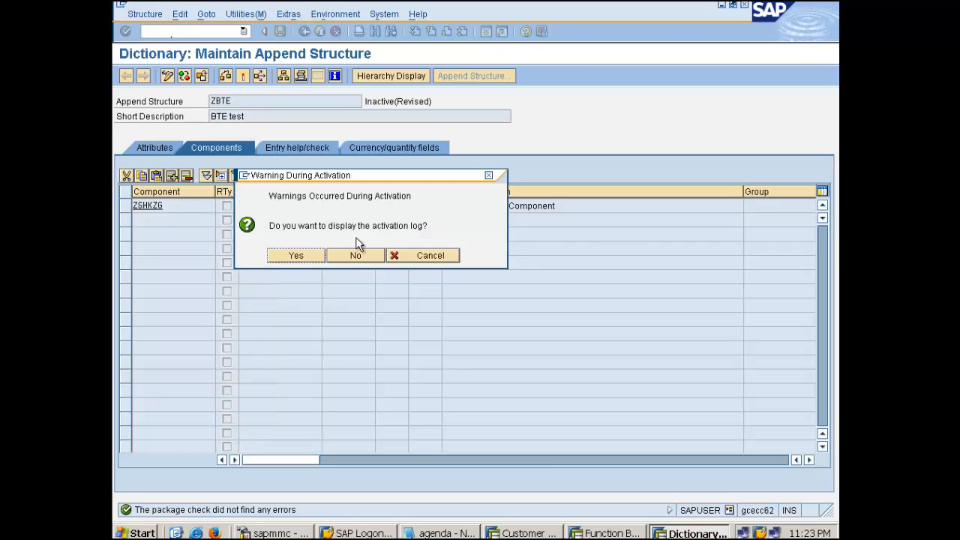
{"action": "left_click", "coordinate": [355, 256]}
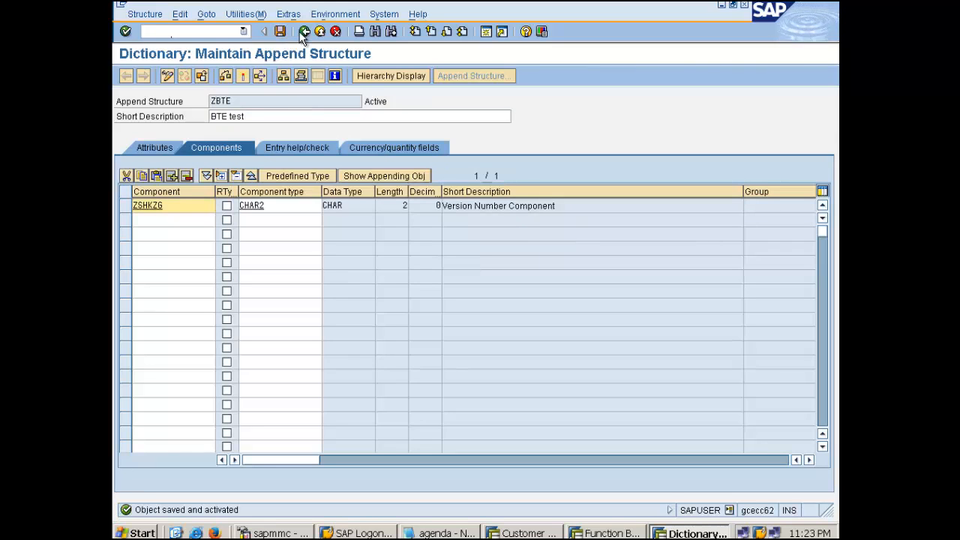
In append structure ZBTE1, set the component type of ZSHKZG to CHAR2 and activate it without displaying the activation log.
{"action": "left_click", "coordinate": [304, 30]}
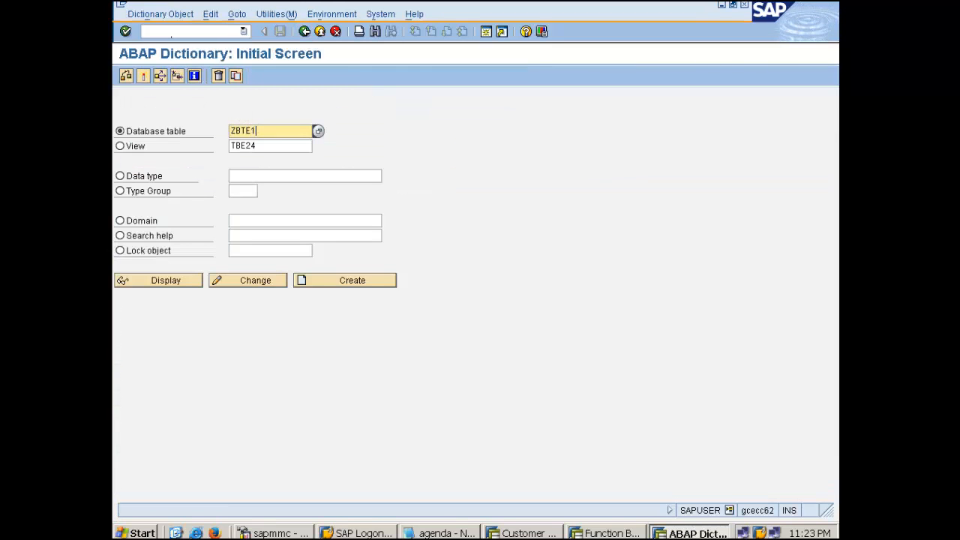
{"action": "left_click", "coordinate": [263, 280]}
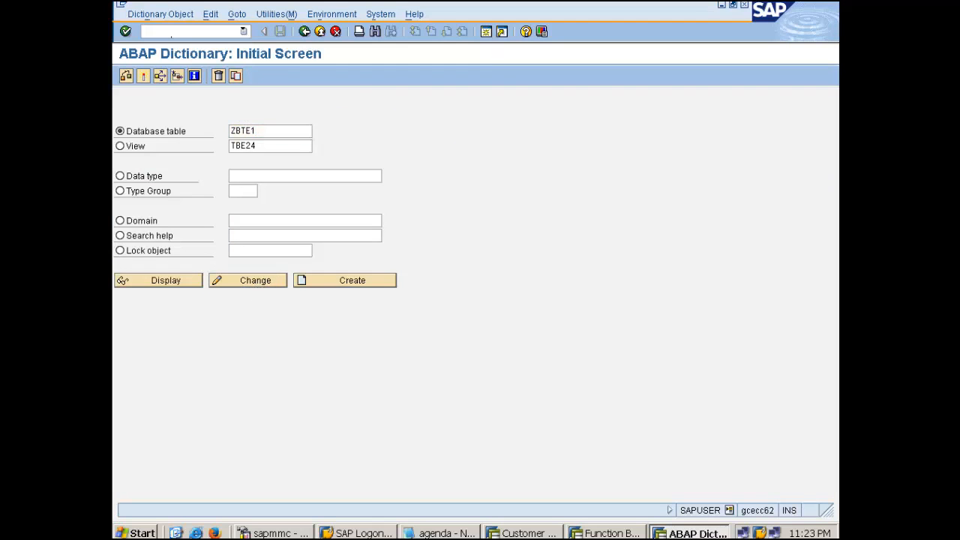
{"action": "left_click", "coordinate": [291, 204]}
{"action": "type", "text": "char"}
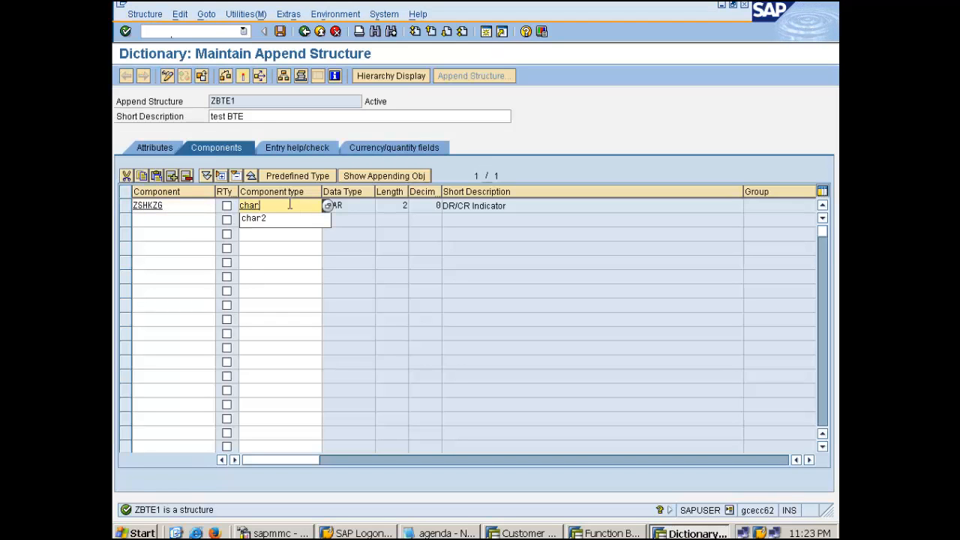
{"action": "type", "text": "2"}
{"action": "key", "text": "Return"}
{"action": "left_click", "coordinate": [240, 76]}
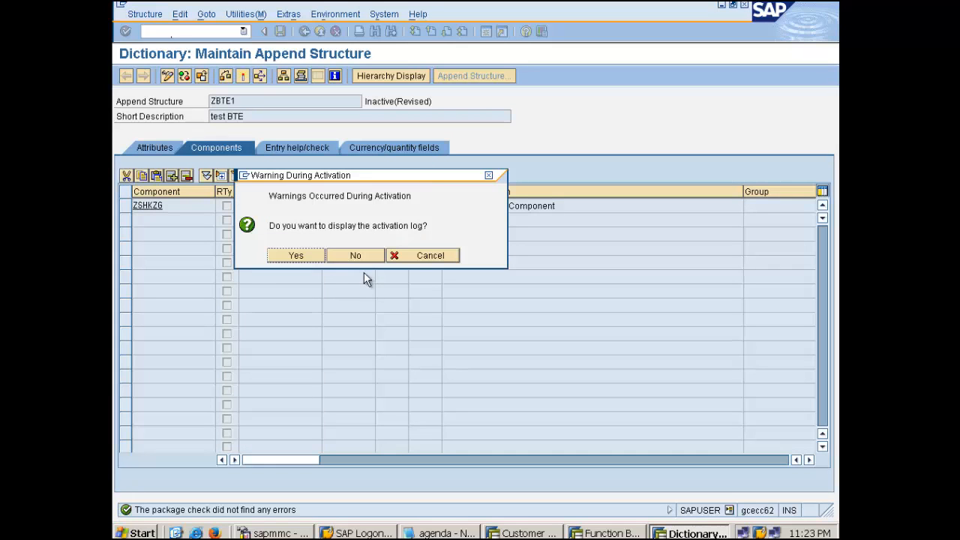
{"action": "left_click", "coordinate": [355, 256]}
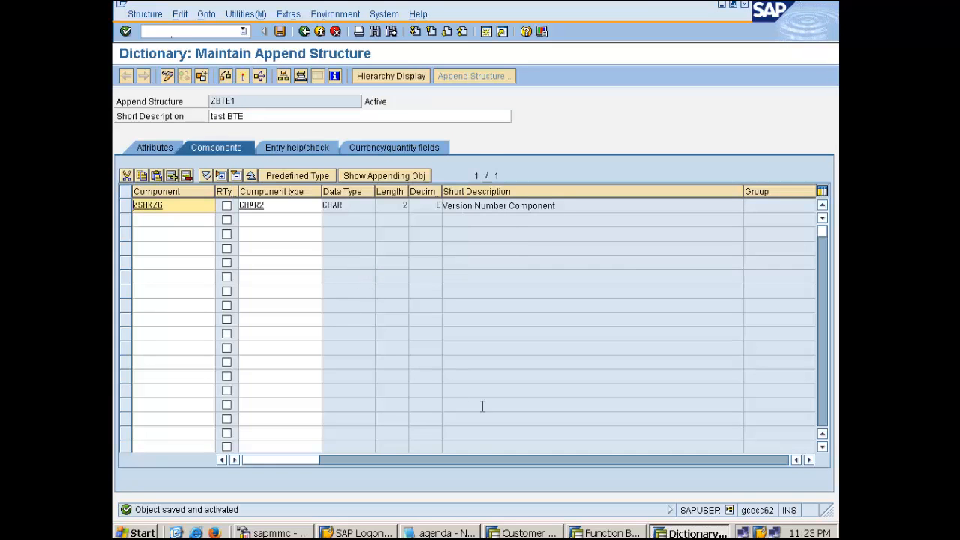
Return to the line item session, reopen the report selection and rerun it for company code 1000 without a customer account.
{"action": "left_click", "coordinate": [522, 531]}
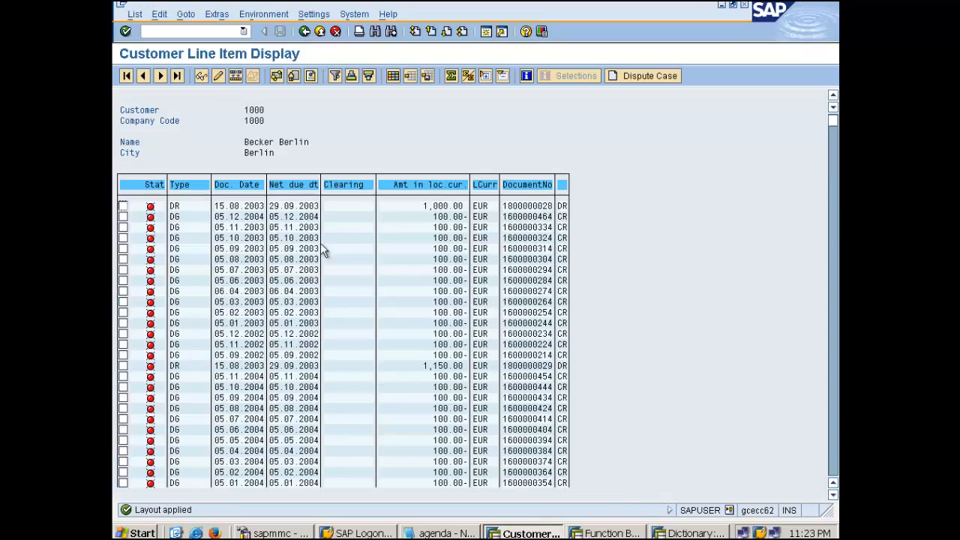
{"action": "left_click", "coordinate": [242, 31]}
{"action": "left_click", "coordinate": [171, 54]}
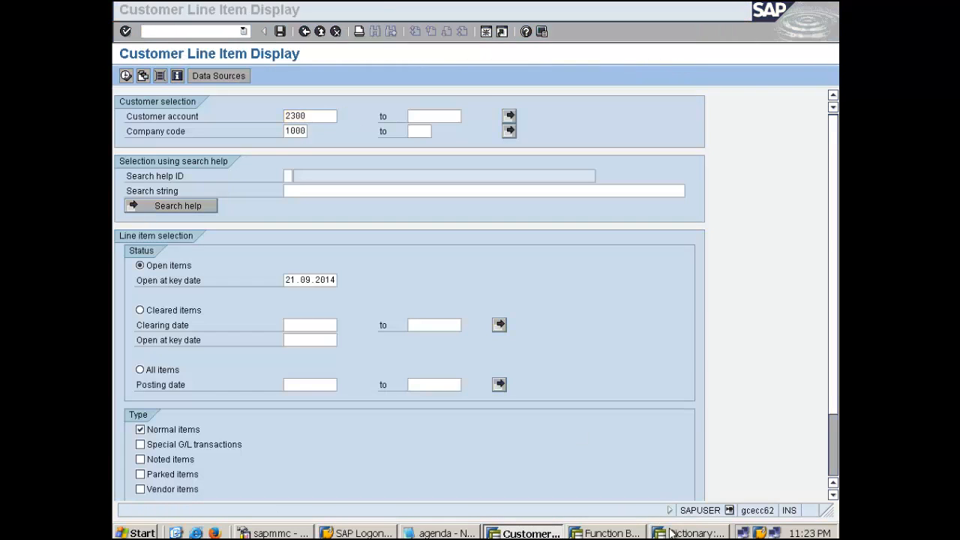
{"action": "left_click", "coordinate": [669, 533]}
{"action": "left_click", "coordinate": [550, 533]}
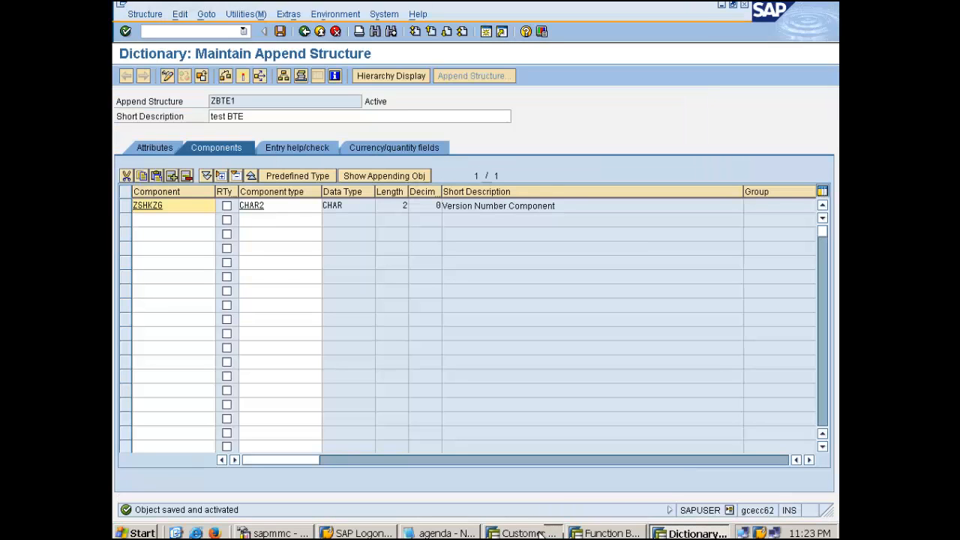
{"action": "left_click_drag", "start_coordinate": [307, 112], "coordinate": [205, 98]}
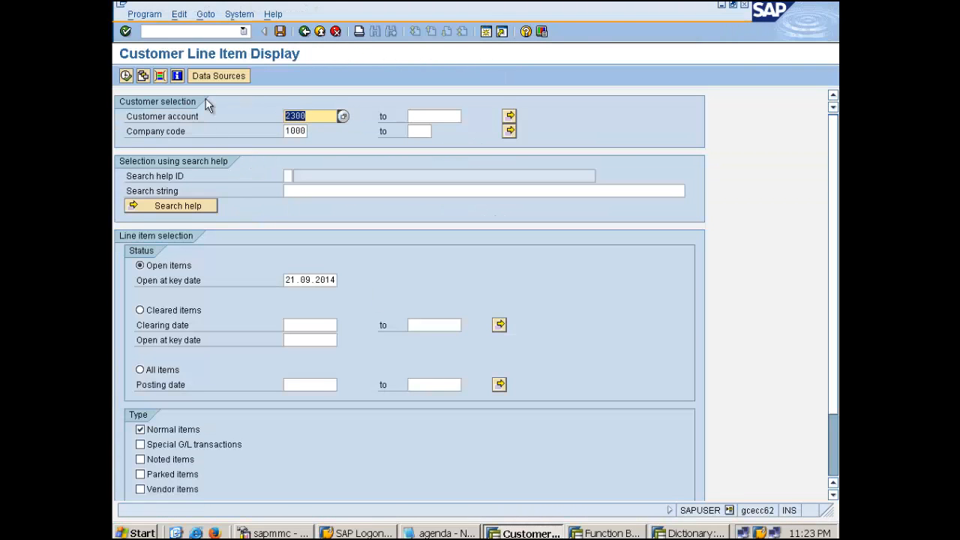
{"action": "key", "text": "Delete"}
{"action": "left_click", "coordinate": [127, 76]}
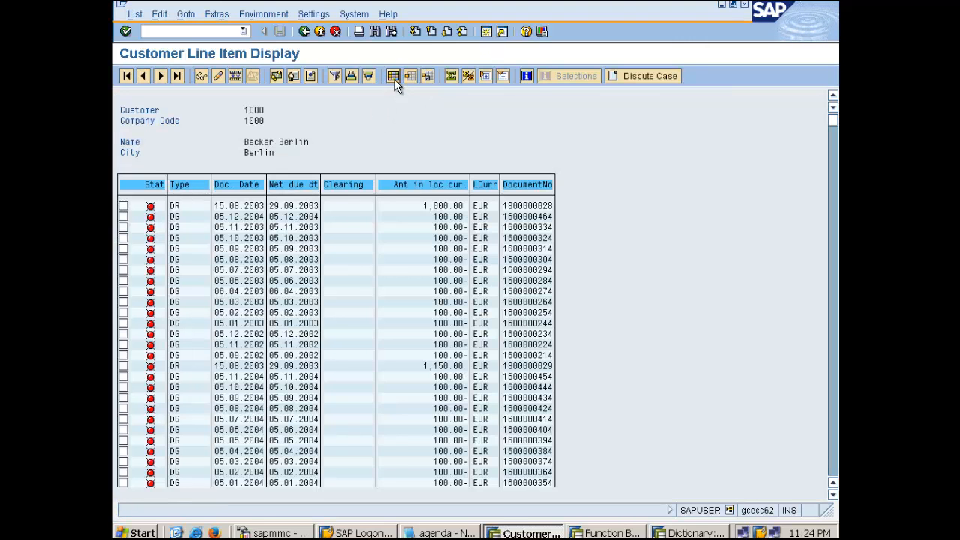
Open the layout settings of the line item list and look through the hidden fields for the custom ZSHKZG column.
{"action": "left_click", "coordinate": [393, 76]}
{"action": "scroll", "coordinate": [426, 307], "scroll_direction": "down", "scroll_amount": 2}
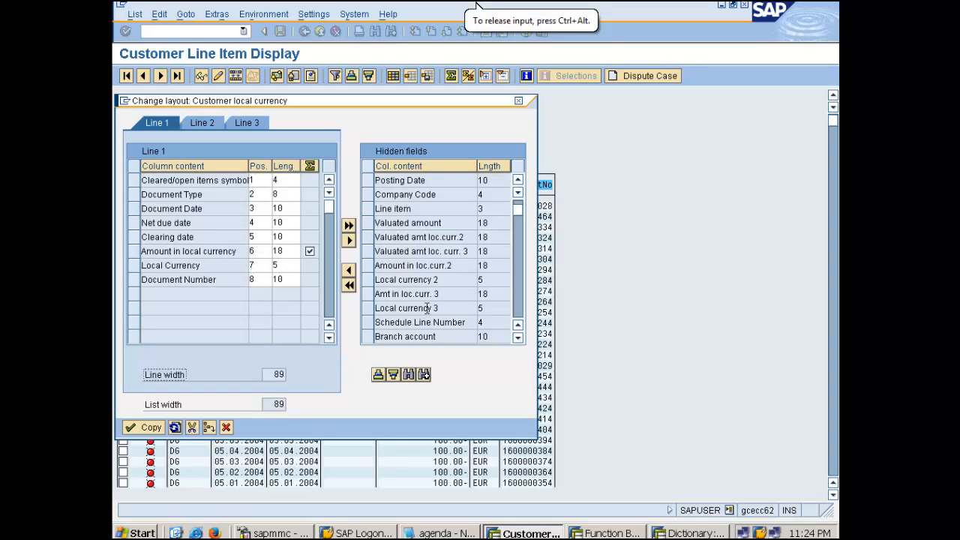
{"action": "scroll", "coordinate": [426, 308], "scroll_direction": "down", "scroll_amount": 6}
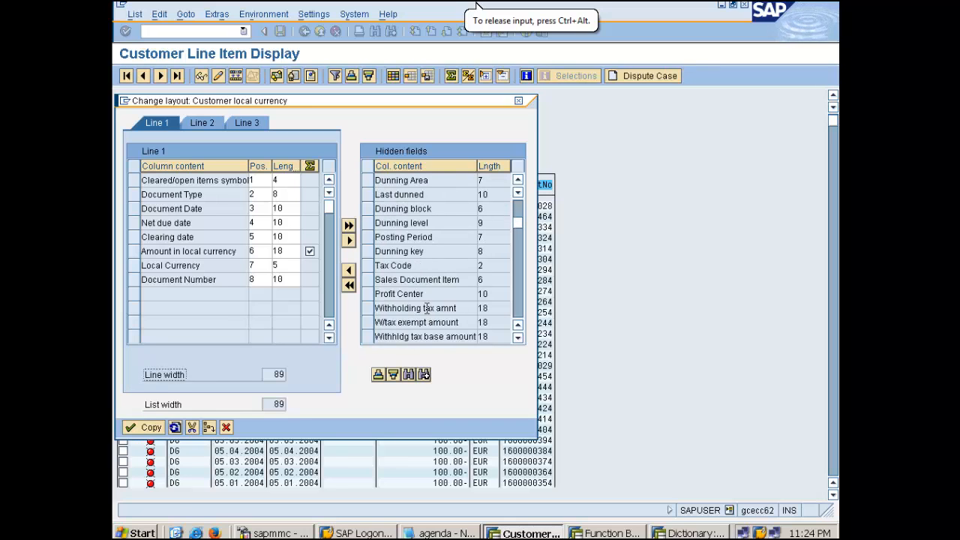
{"action": "scroll", "coordinate": [426, 307], "scroll_direction": "down", "scroll_amount": 8}
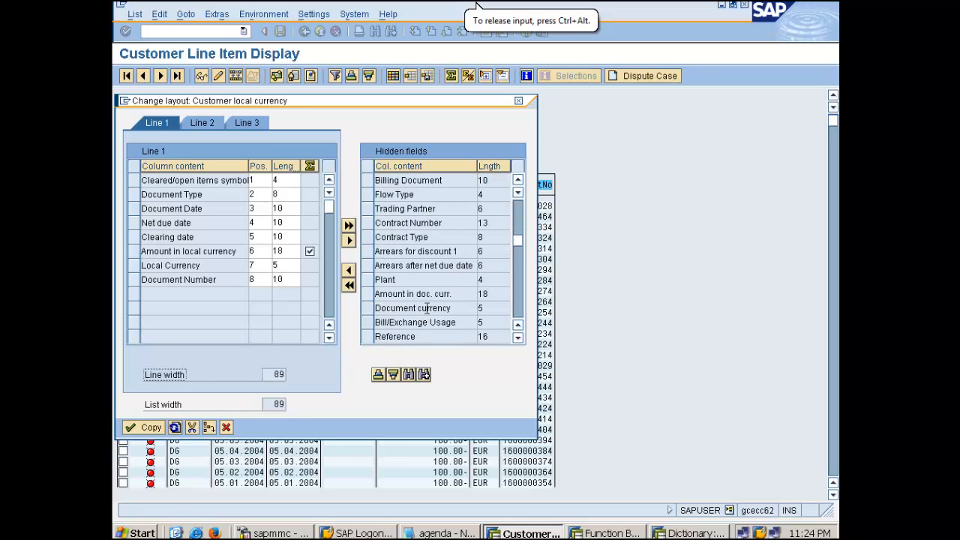
{"action": "scroll", "coordinate": [426, 308], "scroll_direction": "down", "scroll_amount": 4}
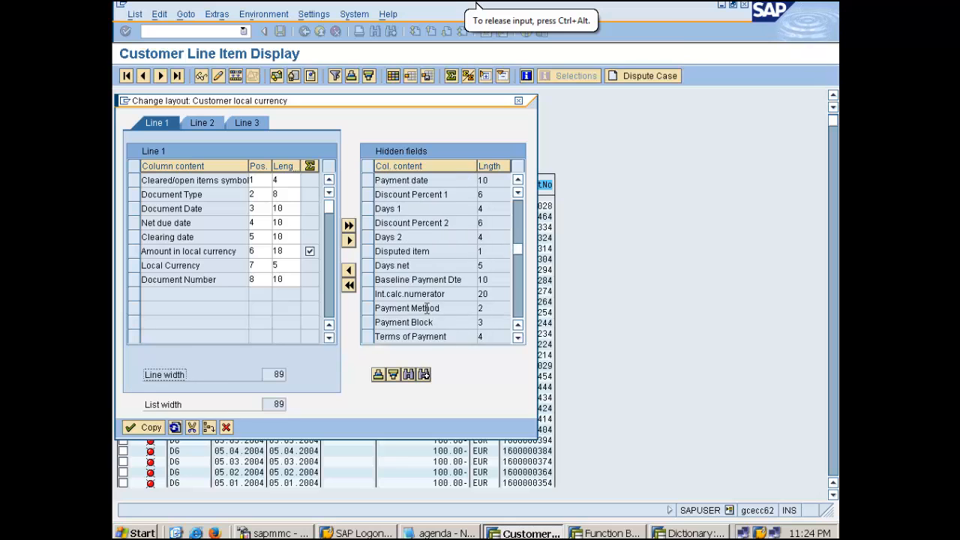
{"action": "scroll", "coordinate": [427, 307], "scroll_direction": "down", "scroll_amount": 5}
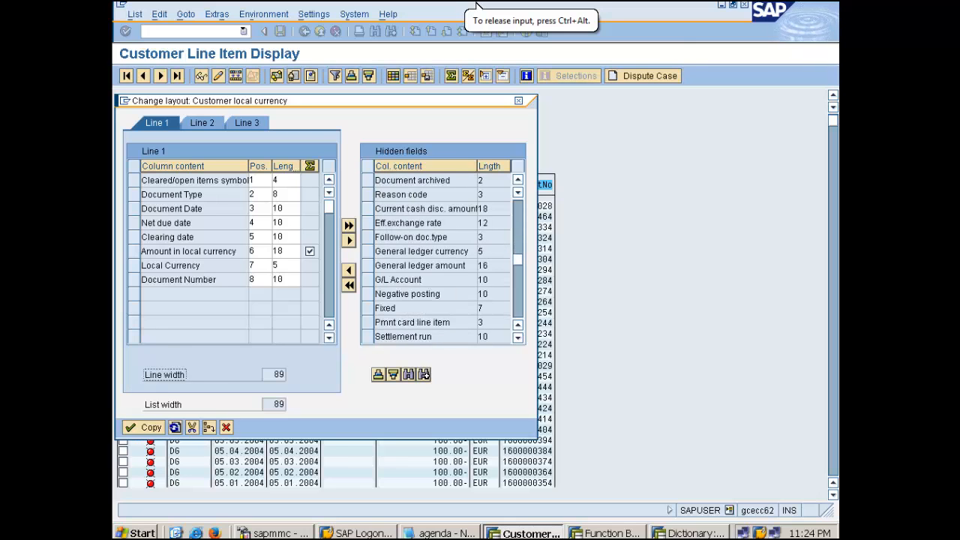
{"action": "scroll", "coordinate": [431, 315], "scroll_direction": "down", "scroll_amount": 5}
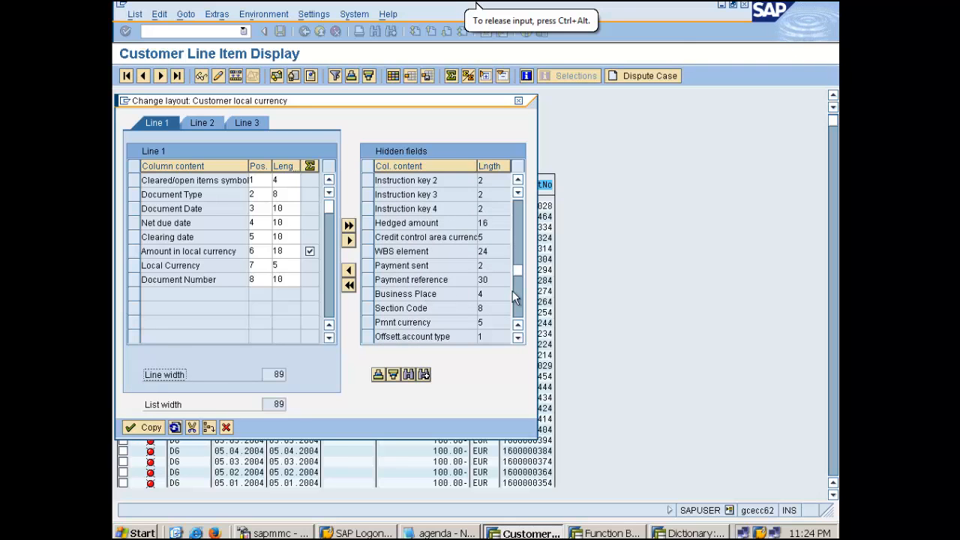
{"action": "left_click_drag", "start_coordinate": [517, 258], "coordinate": [522, 196]}
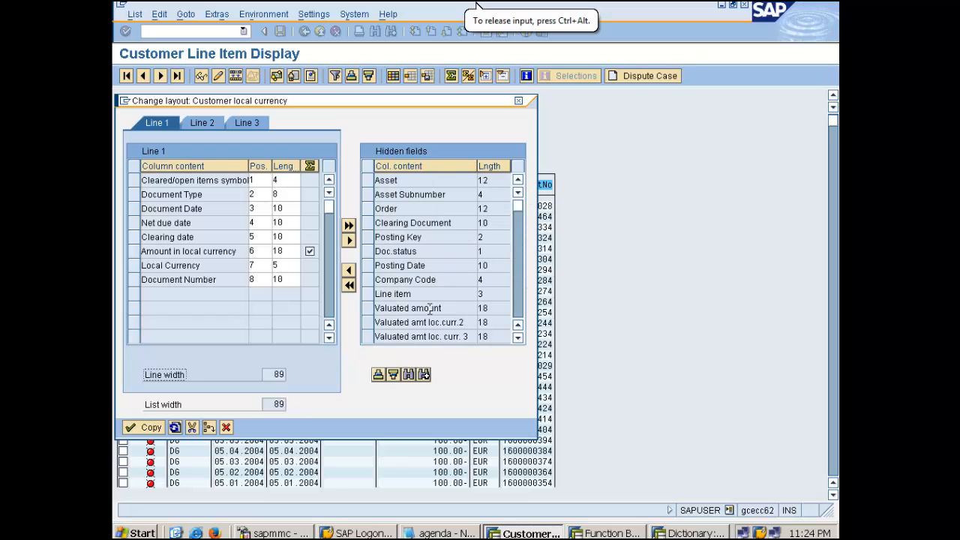
Search the hidden fields of the layout for "version".
{"action": "left_click", "coordinate": [408, 374]}
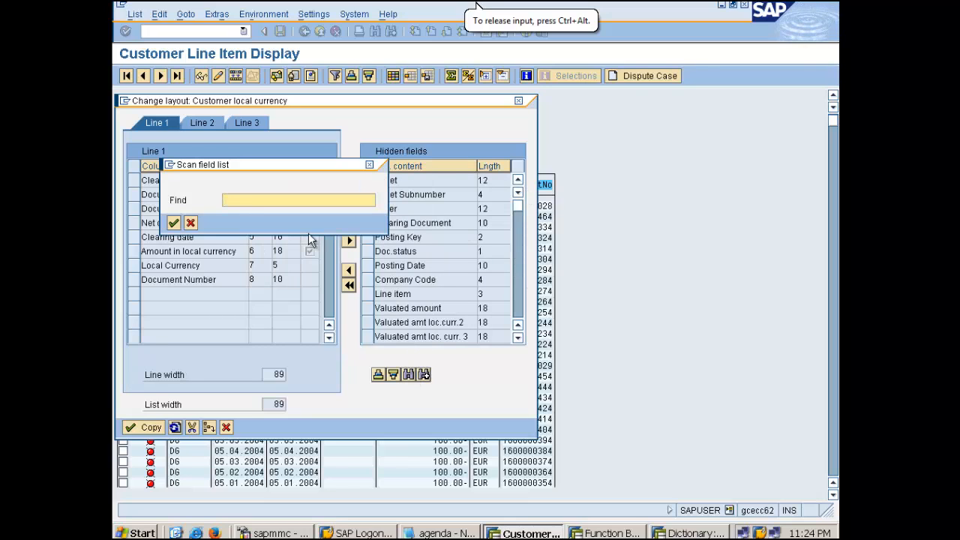
{"action": "type", "text": "version"}
{"action": "key", "text": "Return"}
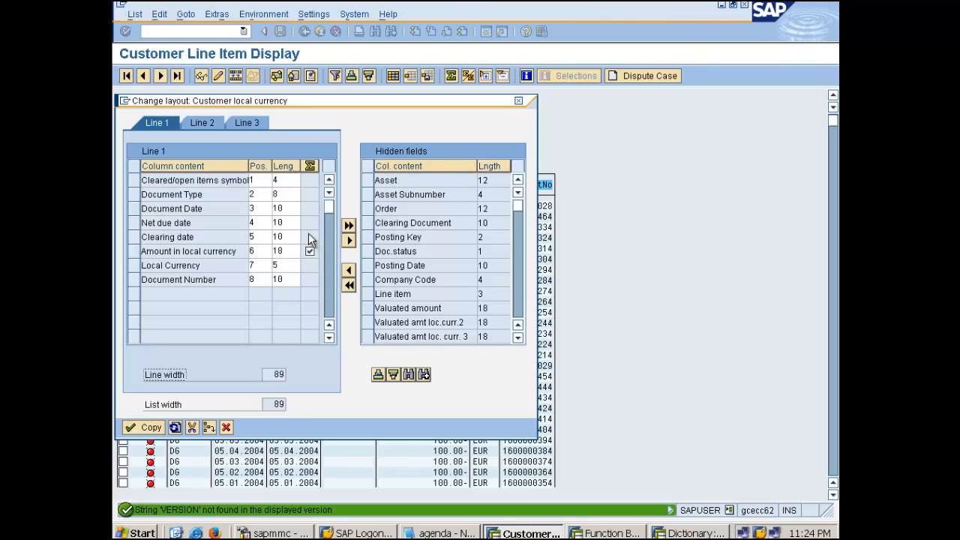
Check the hidden fields one section at a time for a column belonging to the custom field.
{"action": "scroll", "coordinate": [428, 237], "scroll_direction": "down", "scroll_amount": 2}
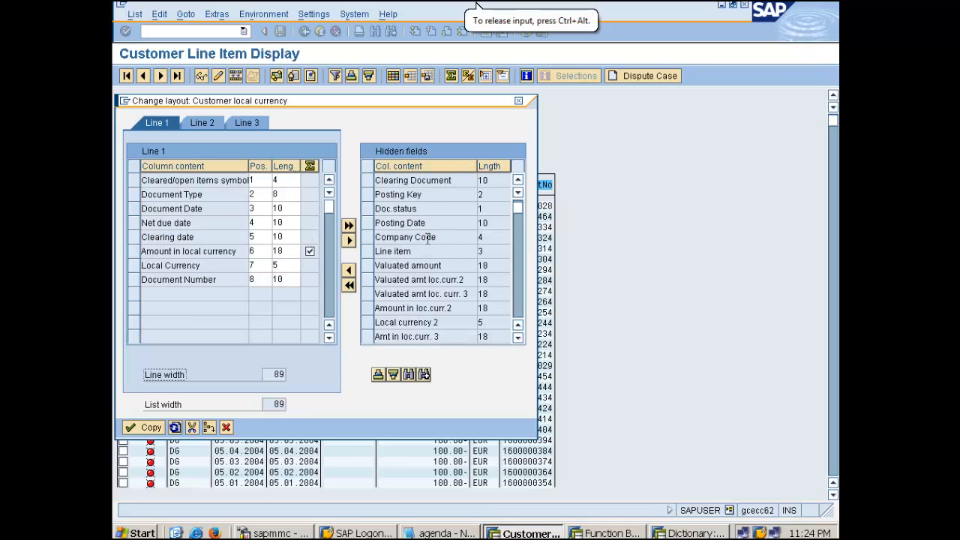
{"action": "scroll", "coordinate": [428, 237], "scroll_direction": "down", "scroll_amount": 4}
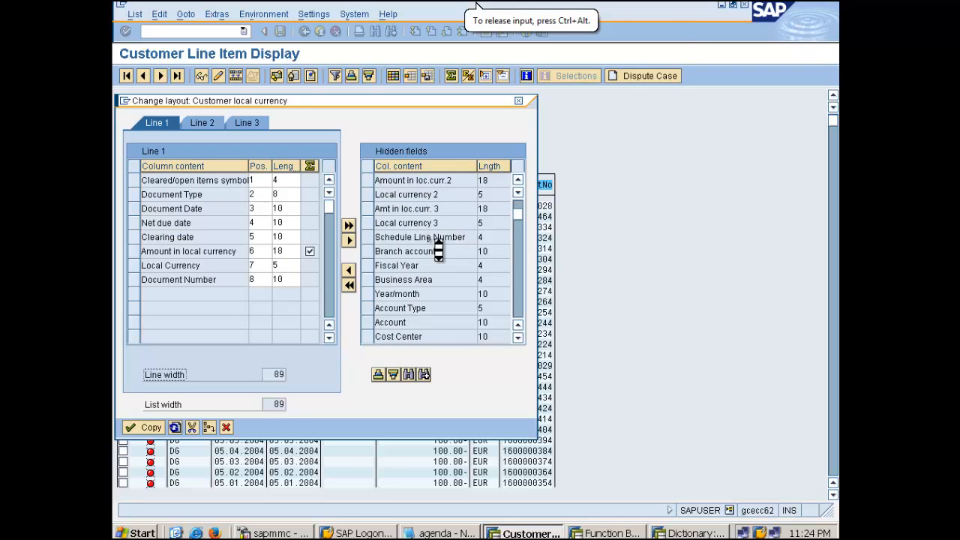
{"action": "scroll", "coordinate": [427, 237], "scroll_direction": "down", "scroll_amount": 3}
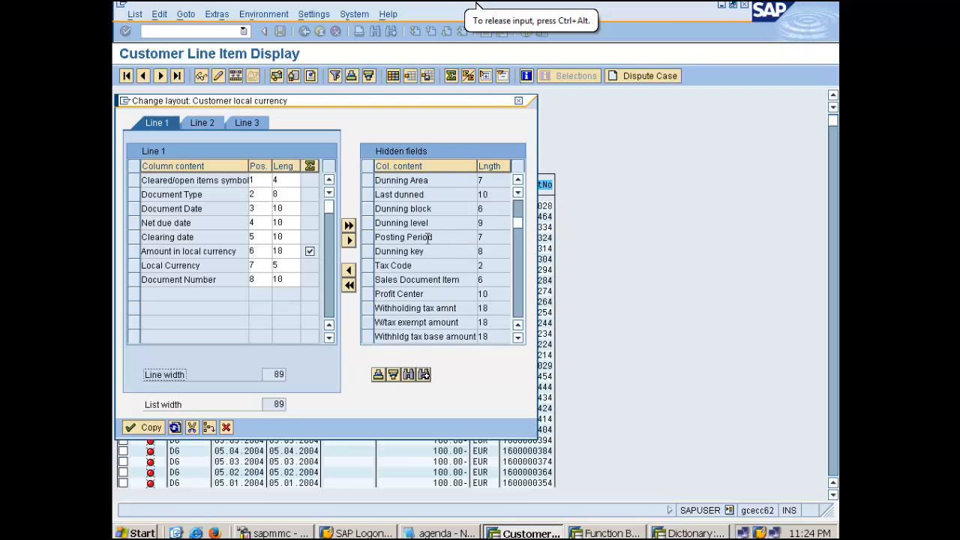
{"action": "scroll", "coordinate": [433, 244], "scroll_direction": "down", "scroll_amount": 1}
{"action": "scroll", "coordinate": [427, 237], "scroll_direction": "down", "scroll_amount": 3}
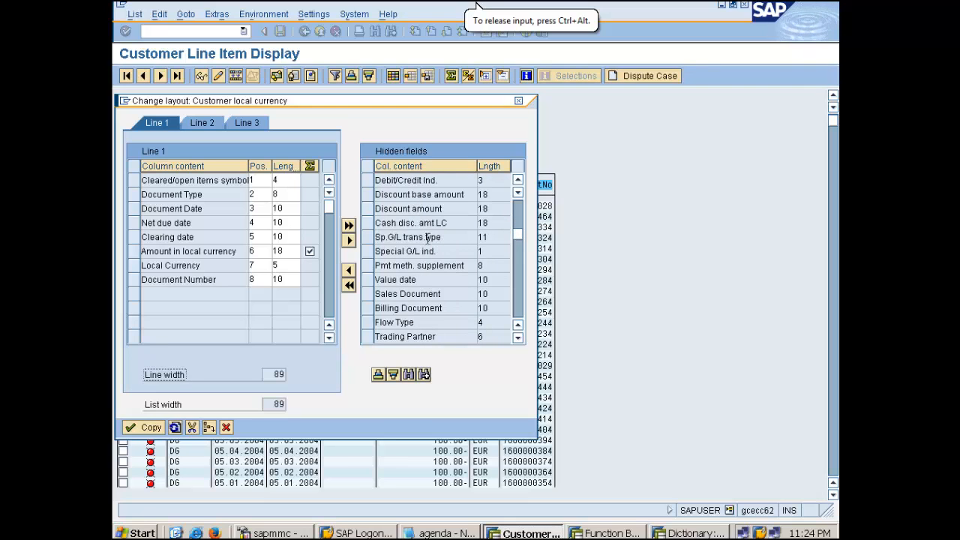
{"action": "scroll", "coordinate": [429, 239], "scroll_direction": "down", "scroll_amount": 2}
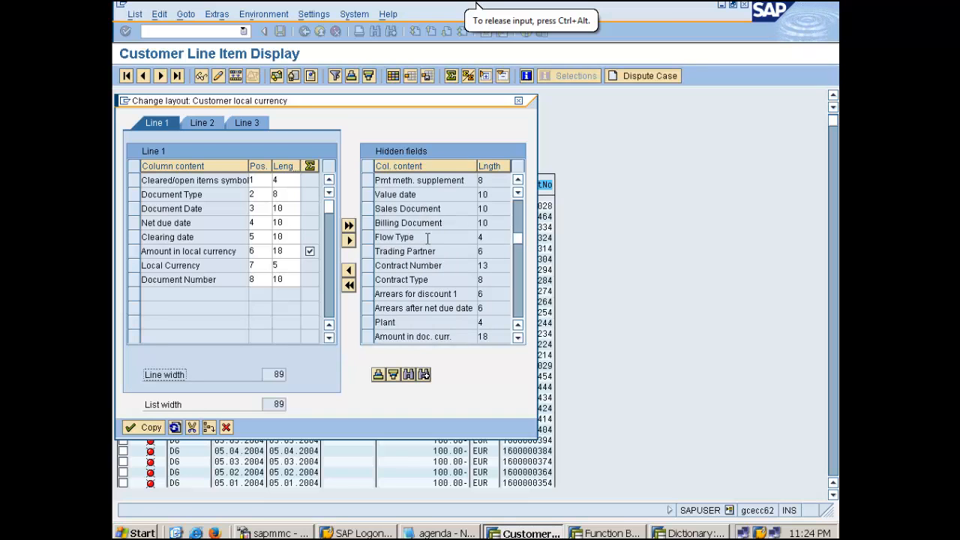
{"action": "scroll", "coordinate": [427, 237], "scroll_direction": "down", "scroll_amount": 1}
{"action": "scroll", "coordinate": [427, 237], "scroll_direction": "down", "scroll_amount": 1}
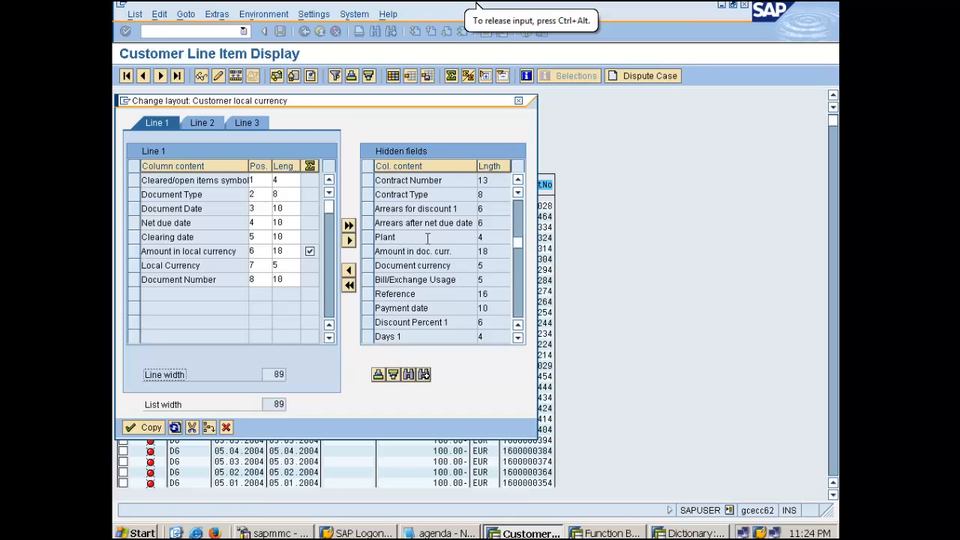
{"action": "scroll", "coordinate": [428, 238], "scroll_direction": "down", "scroll_amount": 2}
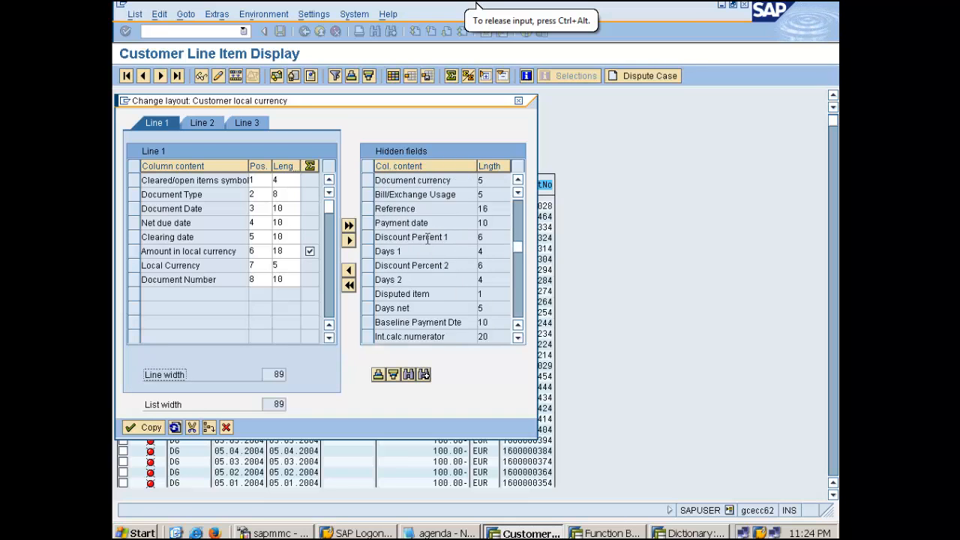
{"action": "scroll", "coordinate": [428, 238], "scroll_direction": "down", "scroll_amount": 1}
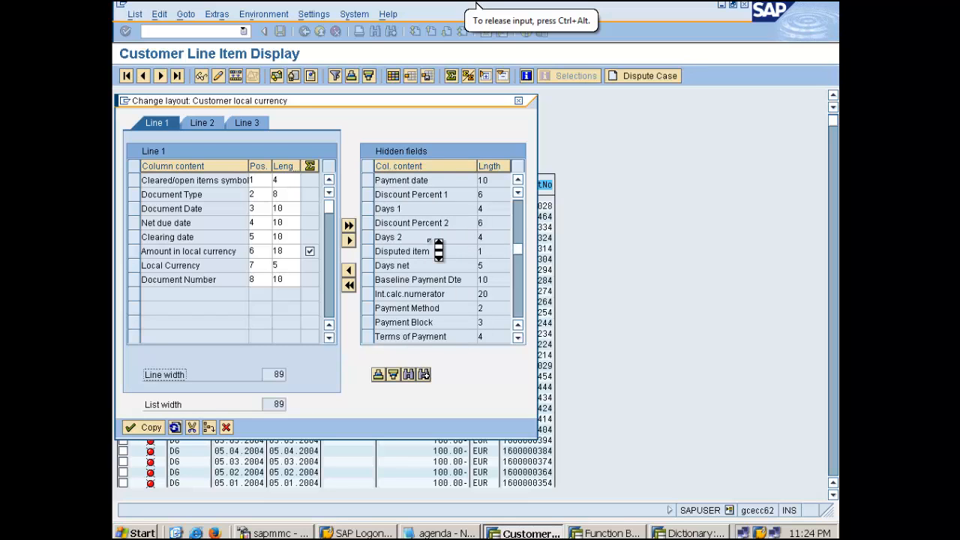
{"action": "scroll", "coordinate": [438, 251], "scroll_direction": "down", "scroll_amount": 1}
{"action": "scroll", "coordinate": [437, 251], "scroll_direction": "down", "scroll_amount": 1}
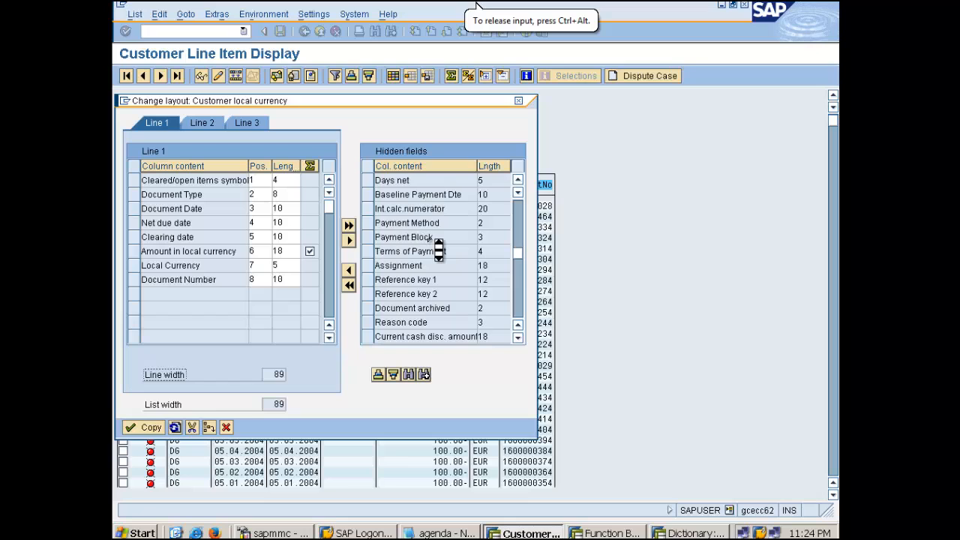
{"action": "scroll", "coordinate": [438, 251], "scroll_direction": "down", "scroll_amount": 1}
{"action": "scroll", "coordinate": [437, 251], "scroll_direction": "down", "scroll_amount": 1}
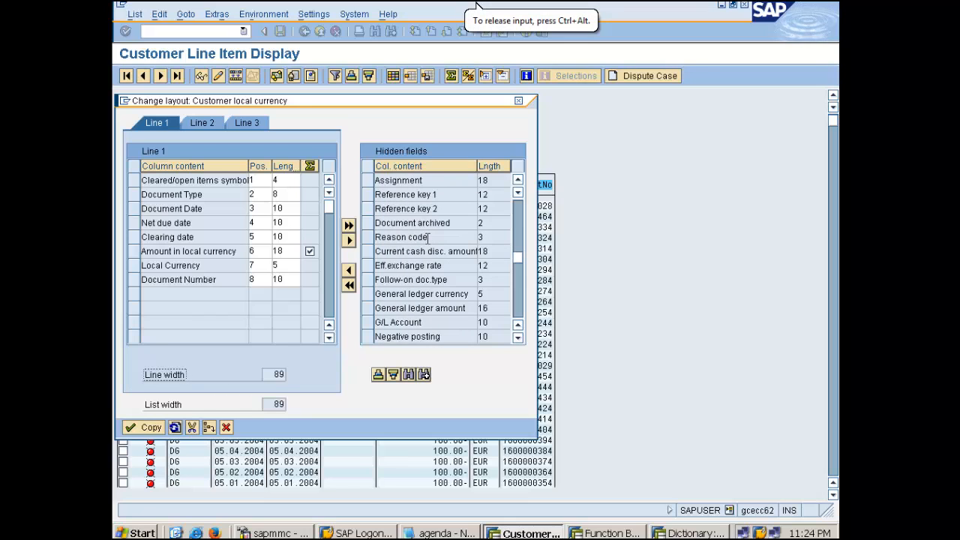
{"action": "scroll", "coordinate": [427, 237], "scroll_direction": "down", "scroll_amount": 1}
{"action": "scroll", "coordinate": [439, 248], "scroll_direction": "down", "scroll_amount": 1}
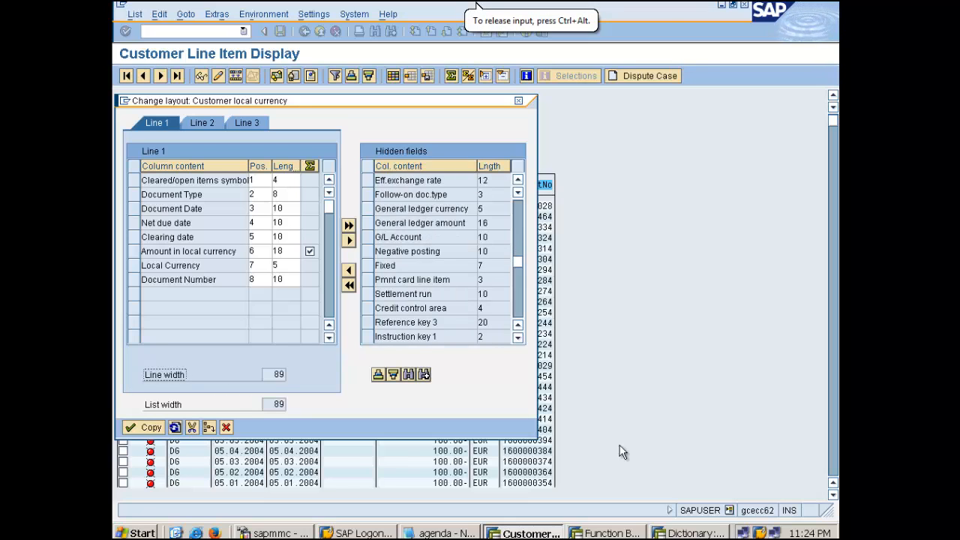
Switch to the Dictionary session, inspect the field labels and data type of data element CHAR2, and return to append structure ZBTE1.
{"action": "left_click", "coordinate": [689, 534]}
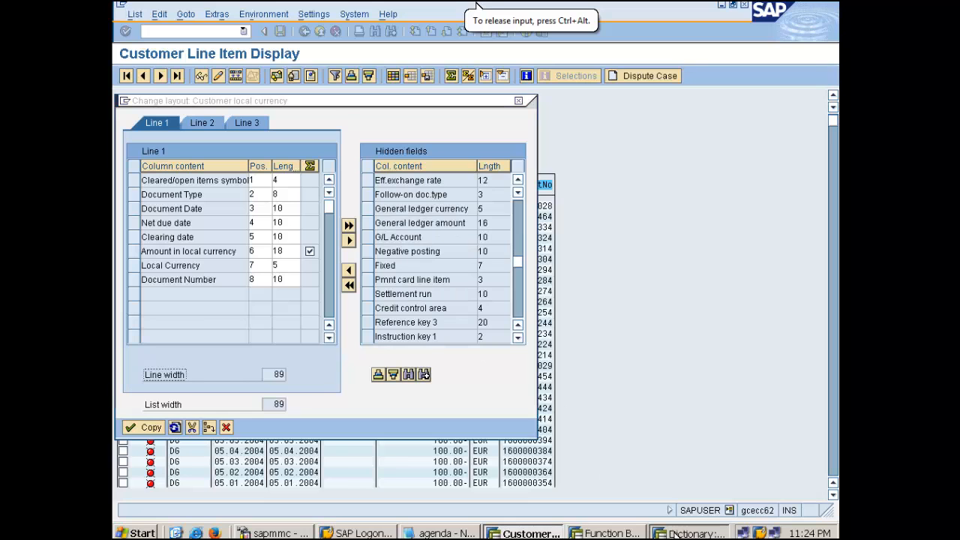
{"action": "double_click", "coordinate": [253, 206]}
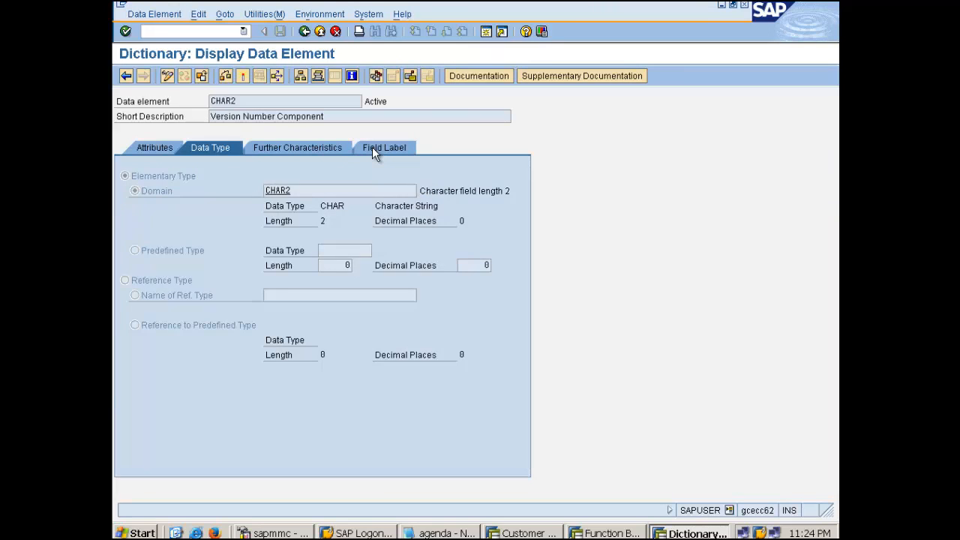
{"action": "left_click", "coordinate": [373, 148]}
{"action": "left_click", "coordinate": [273, 189]}
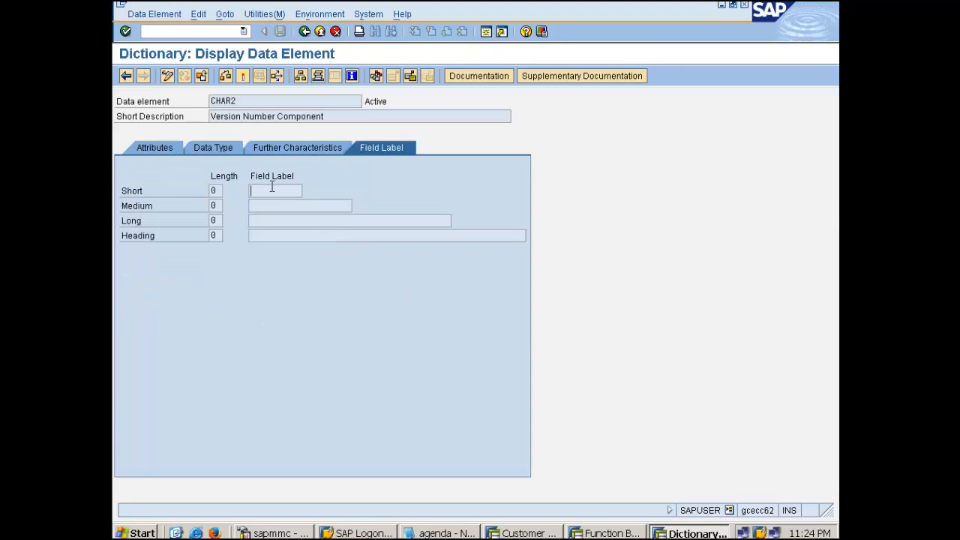
{"action": "left_click", "coordinate": [222, 153]}
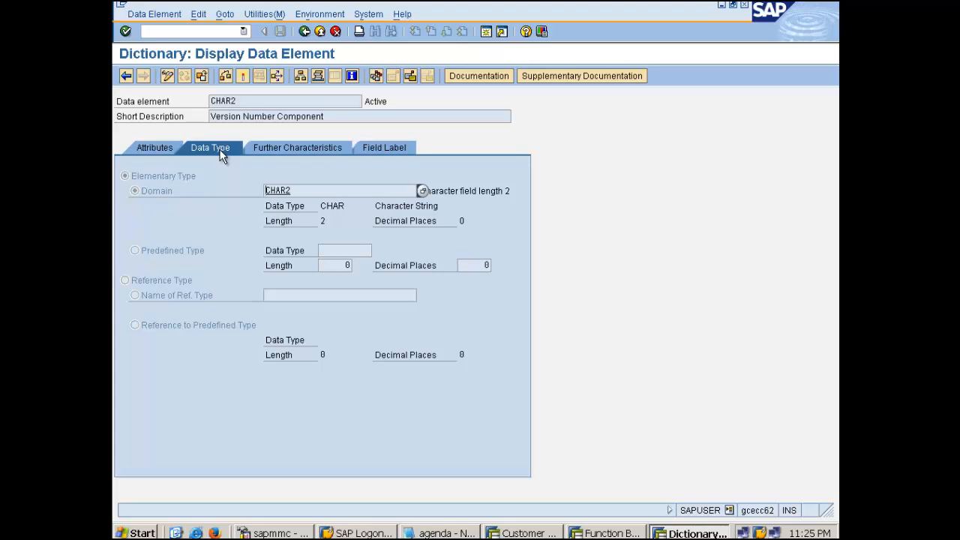
{"action": "left_click", "coordinate": [303, 31]}
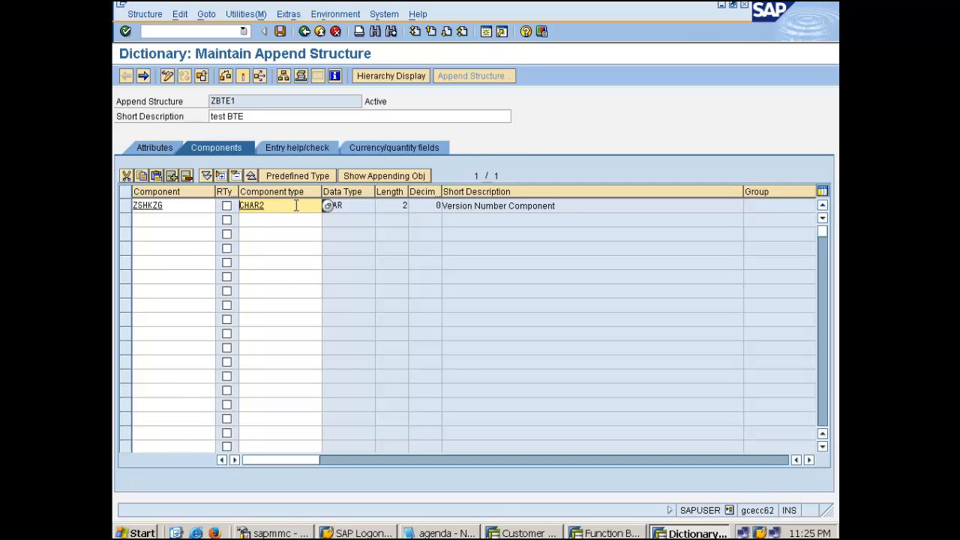
Clear the component type of ZSHKZG and search for data elements with data type CHAR and length 2.
{"action": "left_click_drag", "start_coordinate": [264, 203], "coordinate": [211, 186]}
{"action": "key", "text": "BackSpace"}
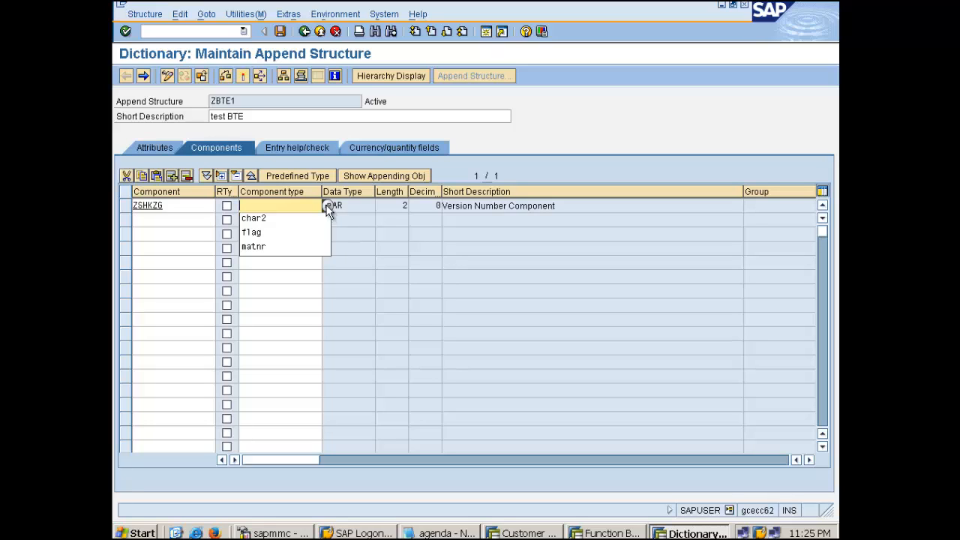
{"action": "left_click", "coordinate": [328, 206]}
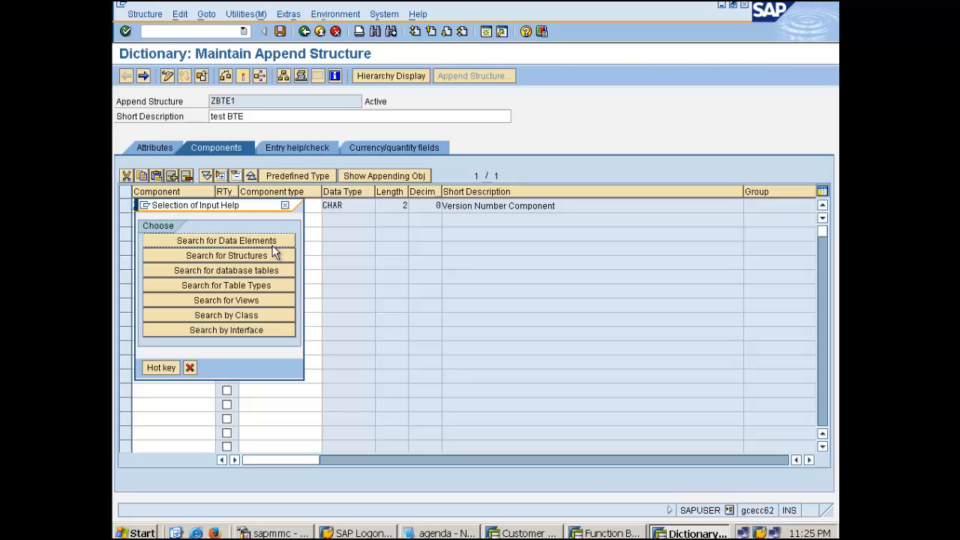
{"action": "left_click", "coordinate": [223, 270]}
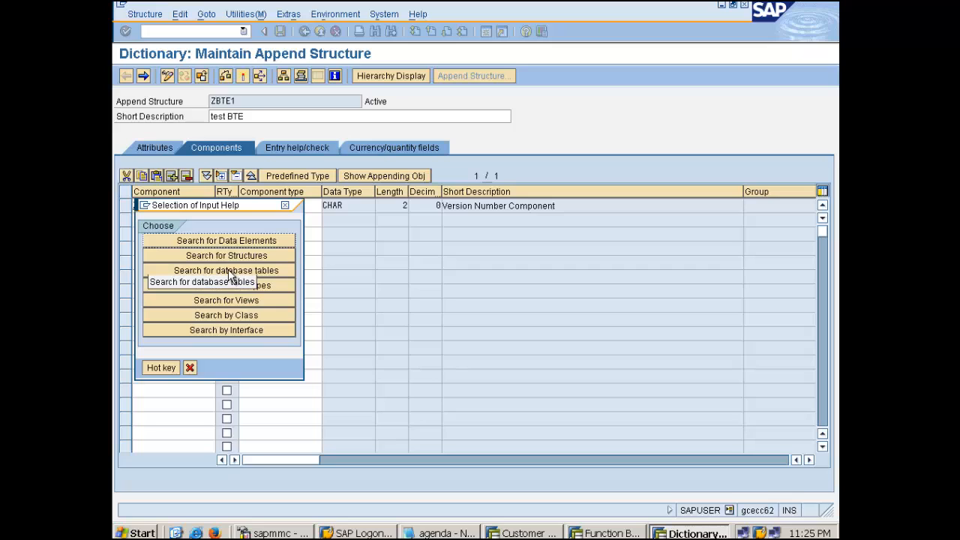
{"action": "left_click", "coordinate": [241, 241]}
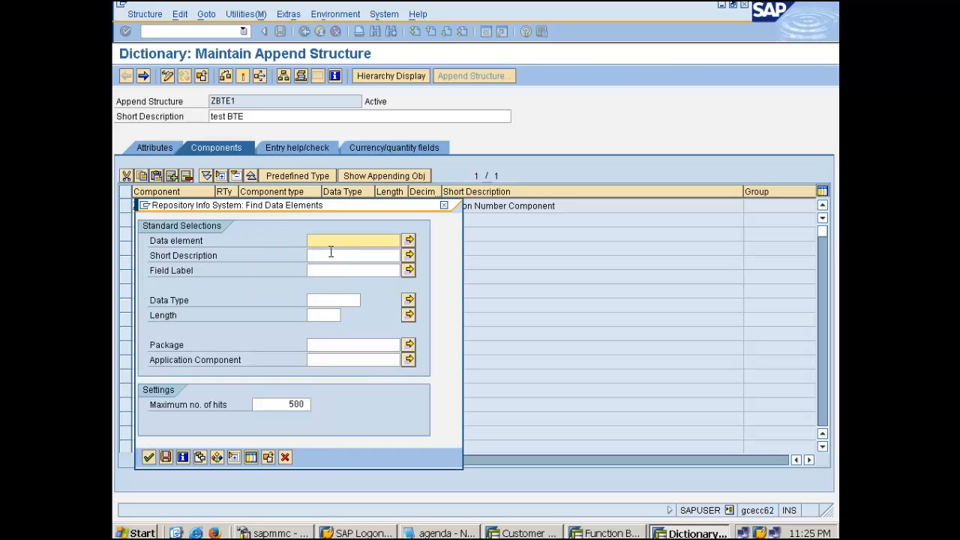
{"action": "left_click", "coordinate": [320, 301]}
{"action": "type", "text": "ch"}
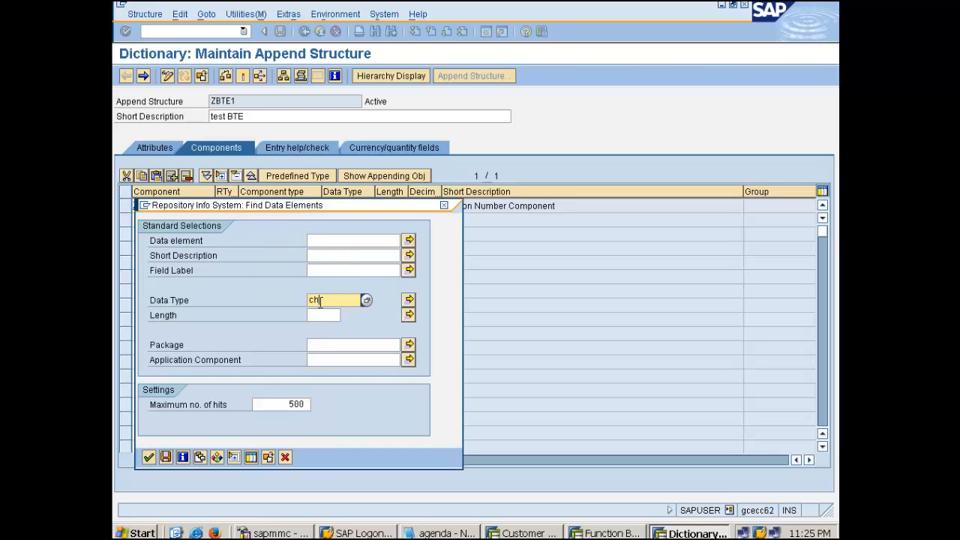
{"action": "type", "text": "ar"}
{"action": "key", "text": "Tab"}
{"action": "type", "text": "2"}
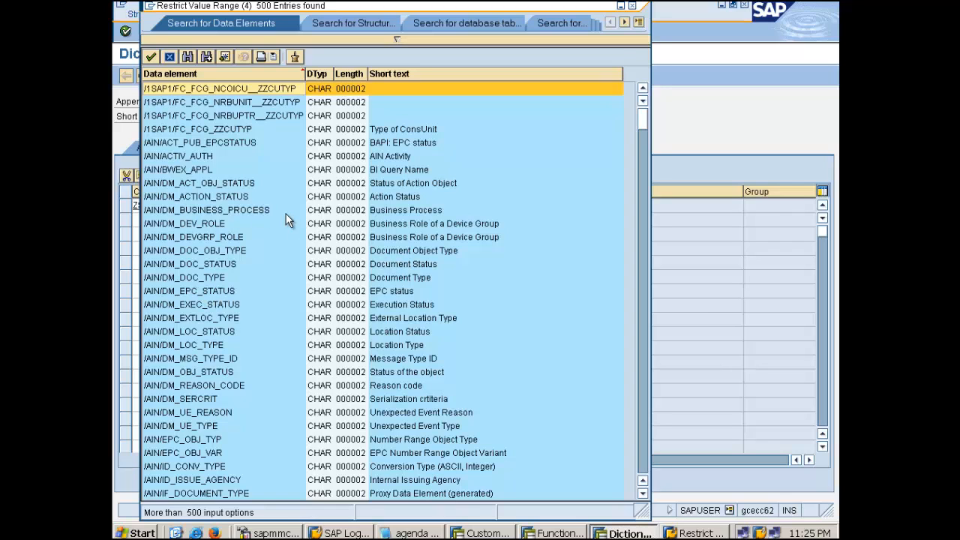
Browse the two-character data elements and choose /DSD/ME_REASON as the component type of ZSHKZG in append structure ZBTE1.
{"action": "left_click", "coordinate": [235, 200]}
{"action": "scroll", "coordinate": [234, 200], "scroll_direction": "down", "scroll_amount": 15}
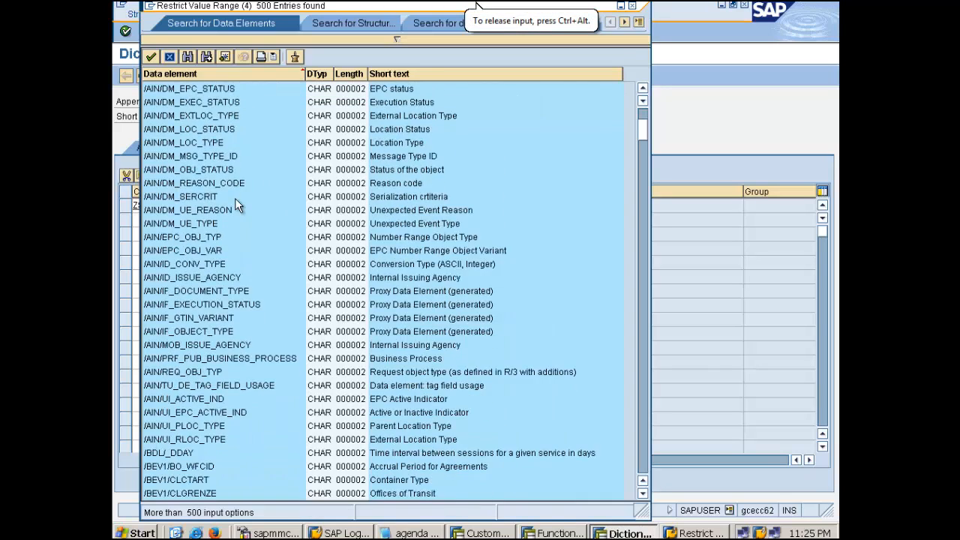
{"action": "scroll", "coordinate": [234, 197], "scroll_direction": "down", "scroll_amount": 2}
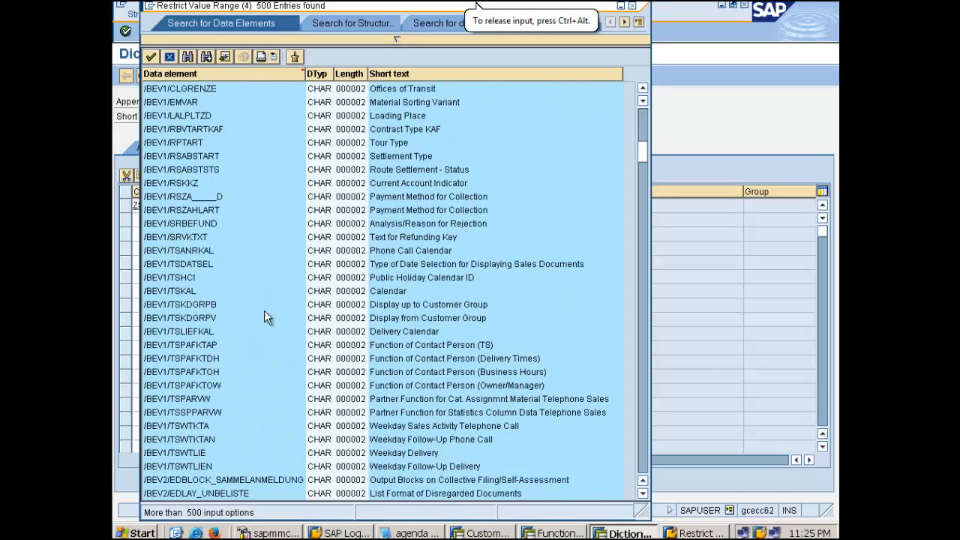
{"action": "scroll", "coordinate": [282, 330], "scroll_direction": "down", "scroll_amount": 2}
{"action": "scroll", "coordinate": [282, 333], "scroll_direction": "down", "scroll_amount": 11}
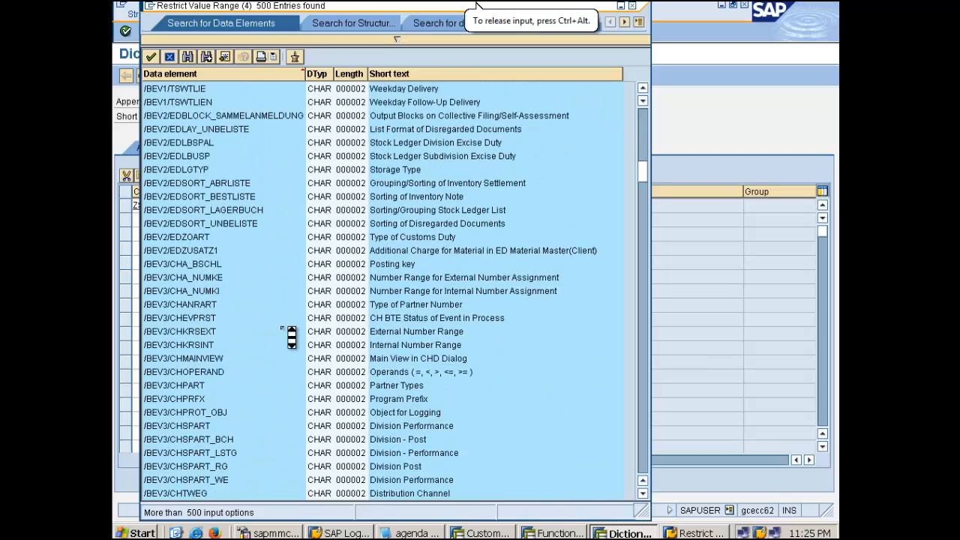
{"action": "scroll", "coordinate": [283, 333], "scroll_direction": "down", "scroll_amount": 20}
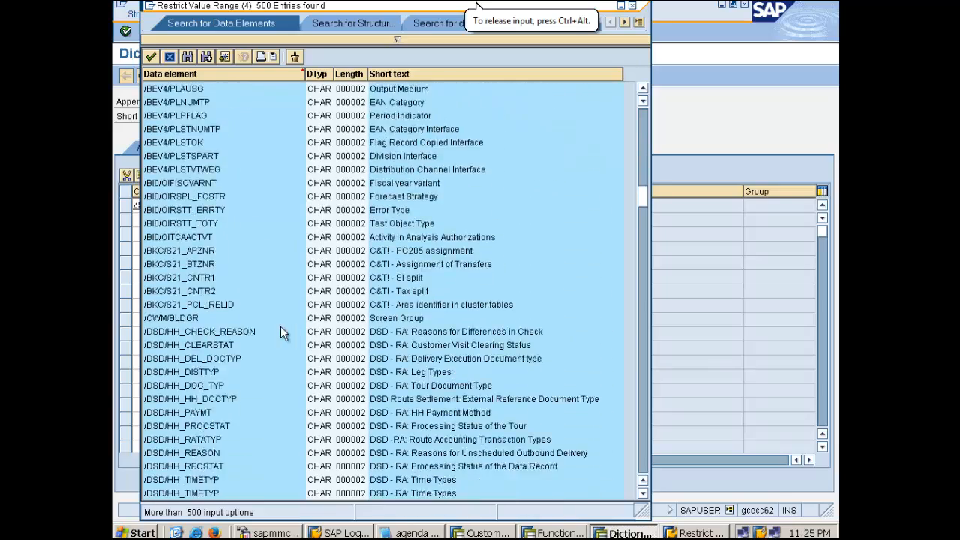
{"action": "scroll", "coordinate": [280, 325], "scroll_direction": "down", "scroll_amount": 8}
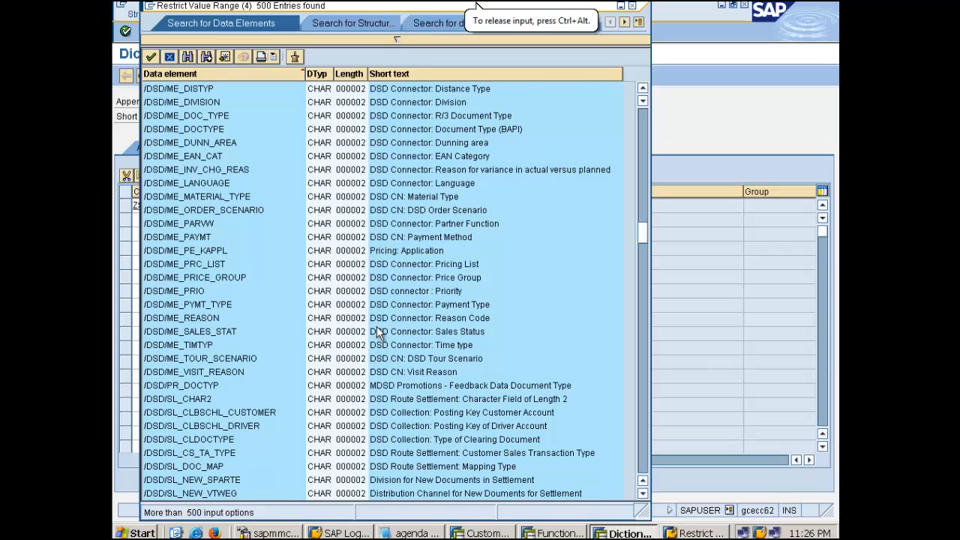
{"action": "left_click", "coordinate": [377, 322]}
{"action": "double_click", "coordinate": [377, 323]}
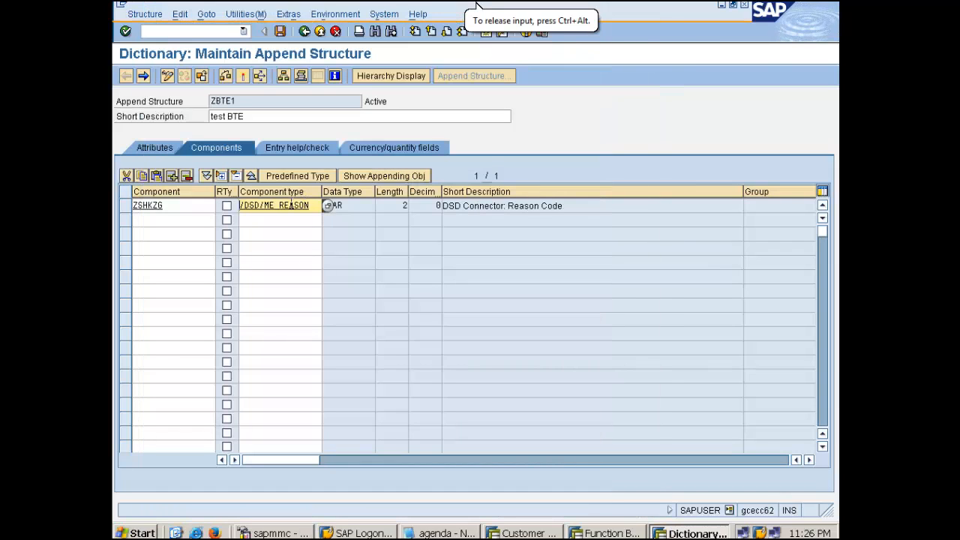
Inspect the field labels of data element /DSD/ME_REASON and return to the append structure.
{"action": "key", "text": "F3"}
{"action": "left_click", "coordinate": [300, 271]}
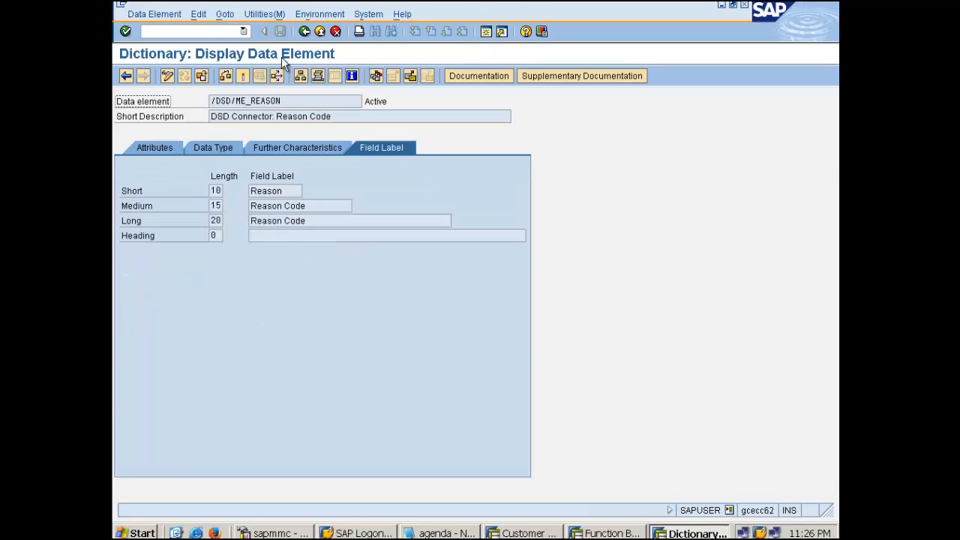
{"action": "left_click", "coordinate": [304, 32]}
Activate append structure ZBTE1 and return to the Dictionary initial screen.
{"action": "left_click", "coordinate": [244, 77]}
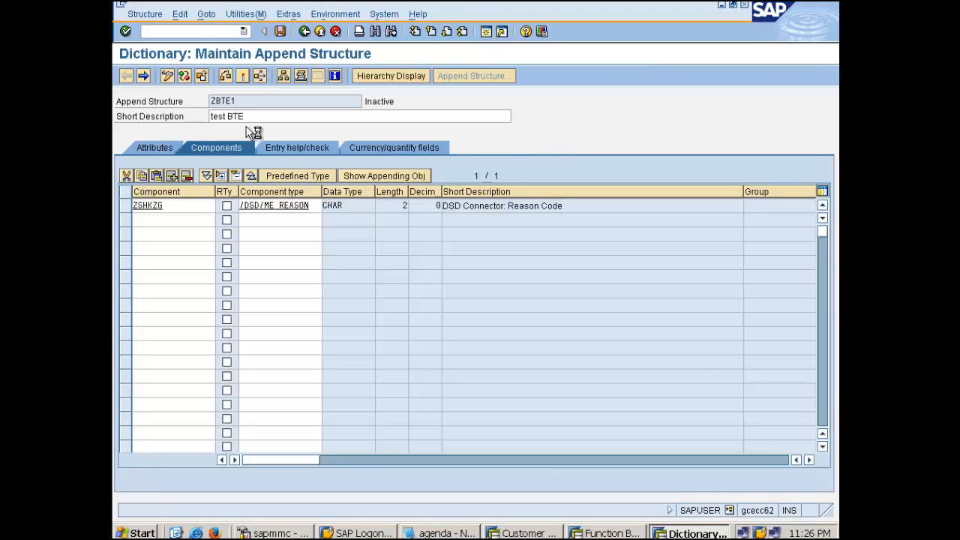
{"action": "left_click", "coordinate": [333, 255]}
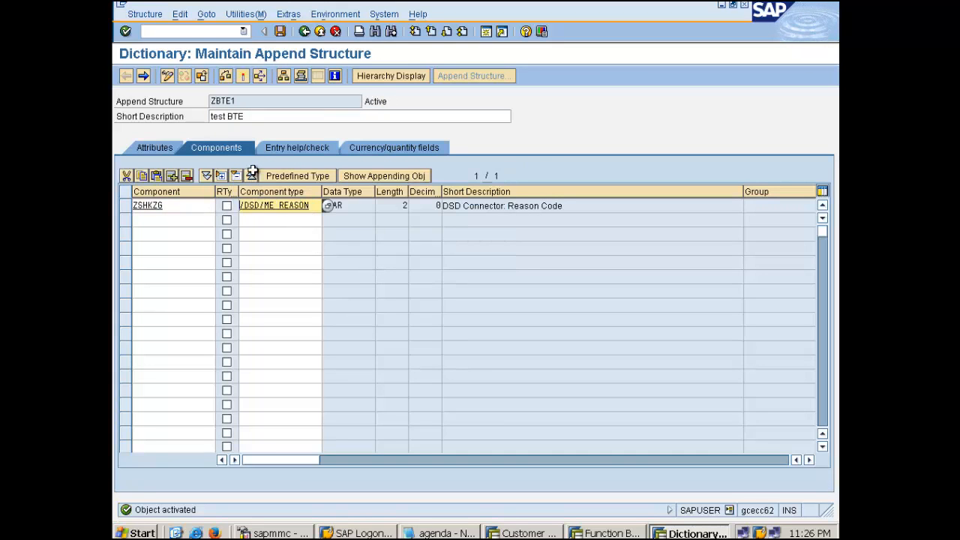
{"action": "left_click", "coordinate": [302, 33]}
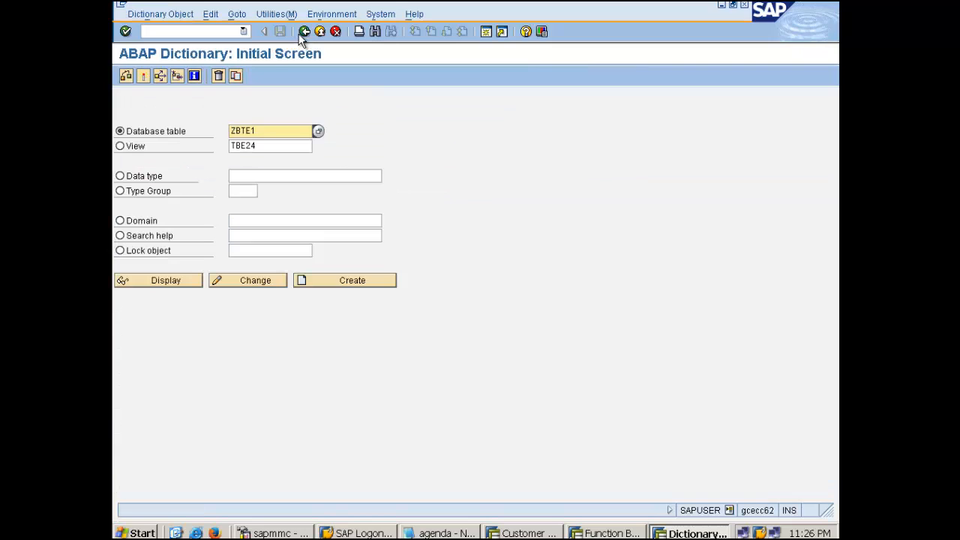
In append structure ZBTE, set the component type of ZSHKZG to /DSD/ME_REASON and activate the structure without displaying the activation log.
{"action": "left_click", "coordinate": [272, 129]}
{"action": "key", "text": "BackSpace"}
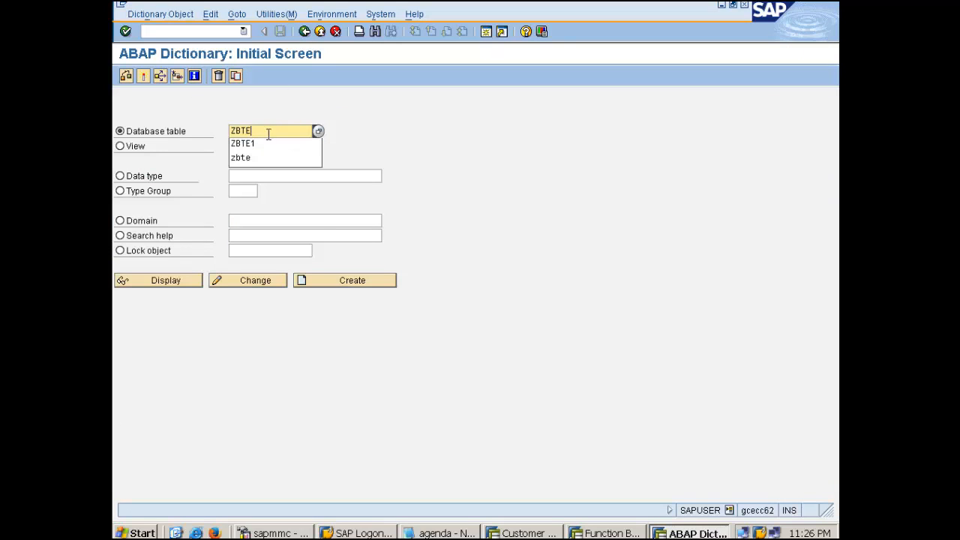
{"action": "left_click", "coordinate": [322, 236]}
{"action": "left_click", "coordinate": [275, 280]}
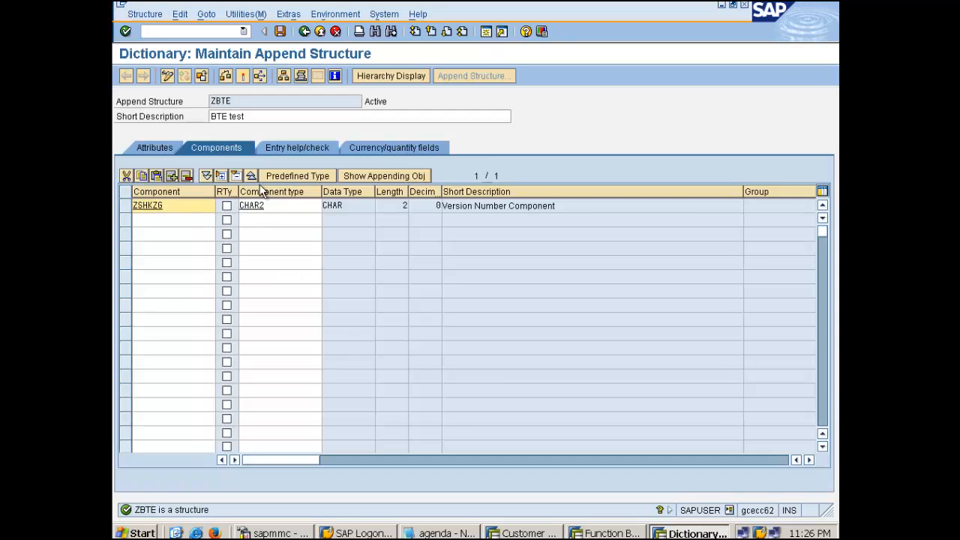
{"action": "left_click_drag", "start_coordinate": [267, 206], "coordinate": [187, 209]}
{"action": "type", "text": "/DSD/ME_REASON"}
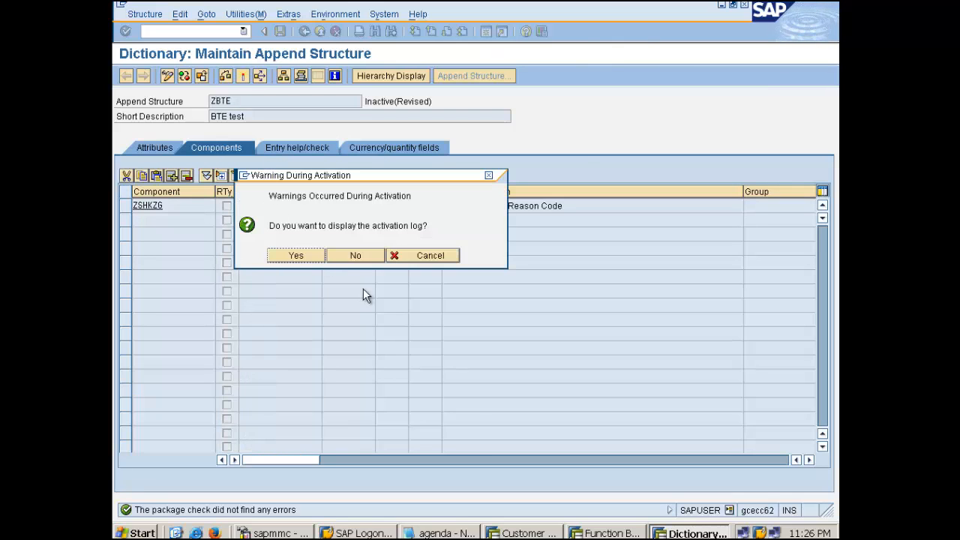
{"action": "left_click", "coordinate": [346, 256]}
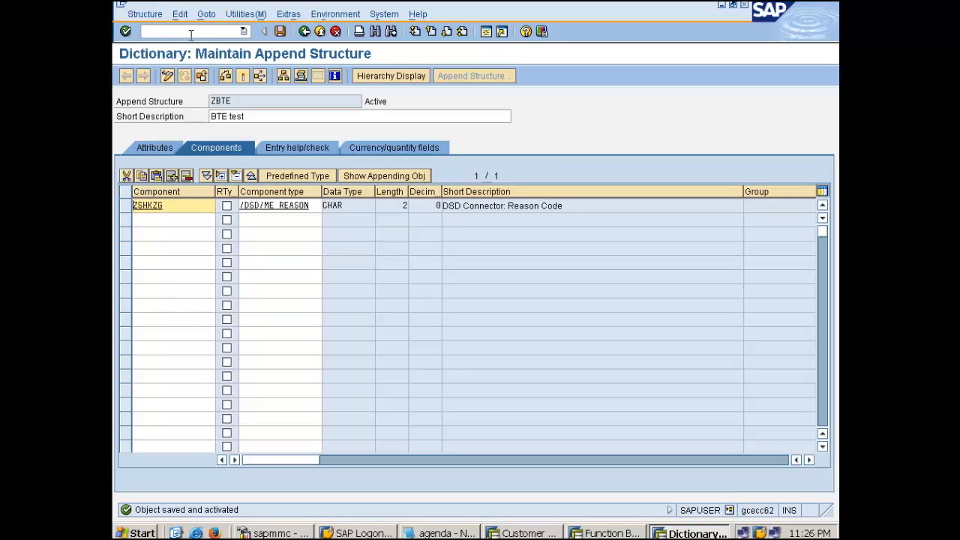
Restart transaction SE11, display structure RFPOS and activate it without displaying the activation log.
{"action": "type", "text": "/nse11"}
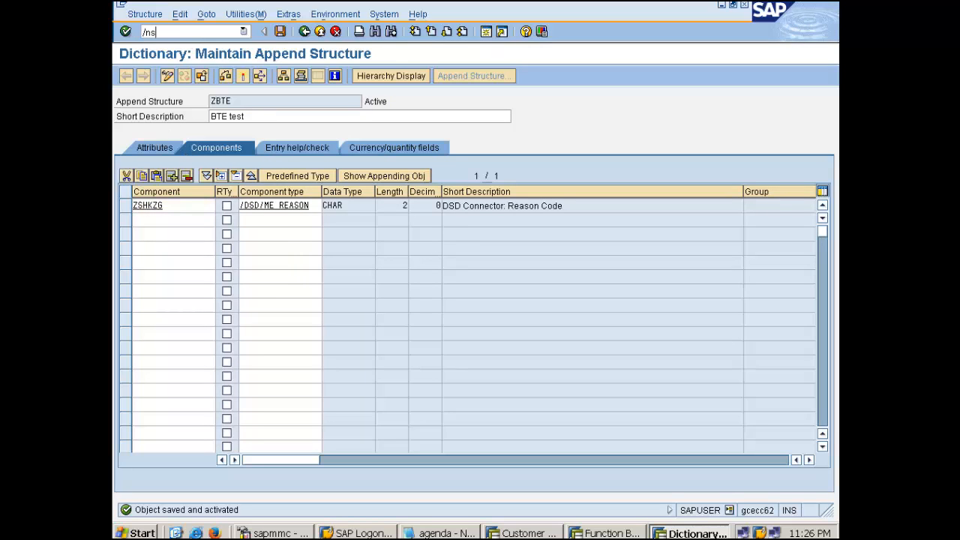
{"action": "key", "text": "Return"}
{"action": "key", "text": "Delete"}
{"action": "key", "text": "Delete"}
{"action": "key", "text": "Delete"}
{"action": "key", "text": "Delete"}
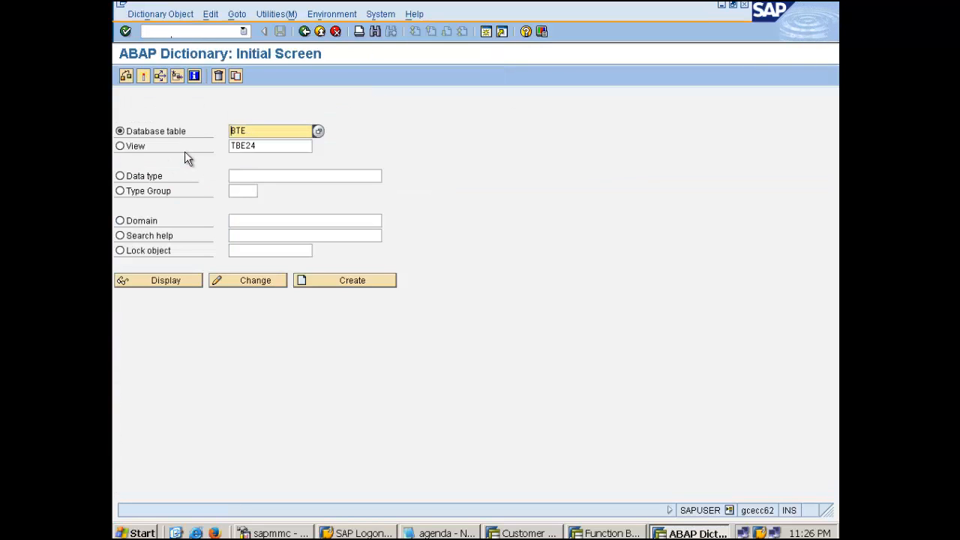
{"action": "type", "text": "rfpos"}
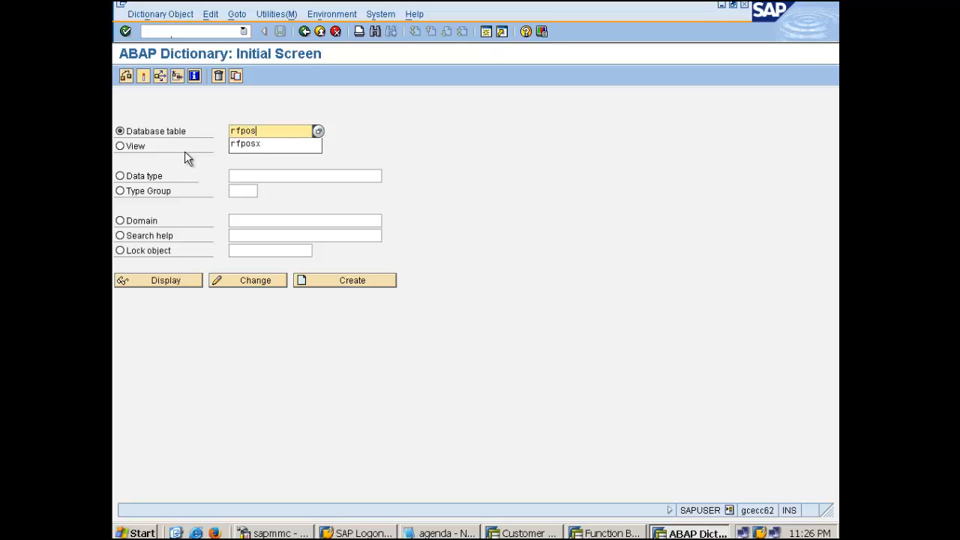
{"action": "key", "text": "Return"}
{"action": "left_click", "coordinate": [194, 283]}
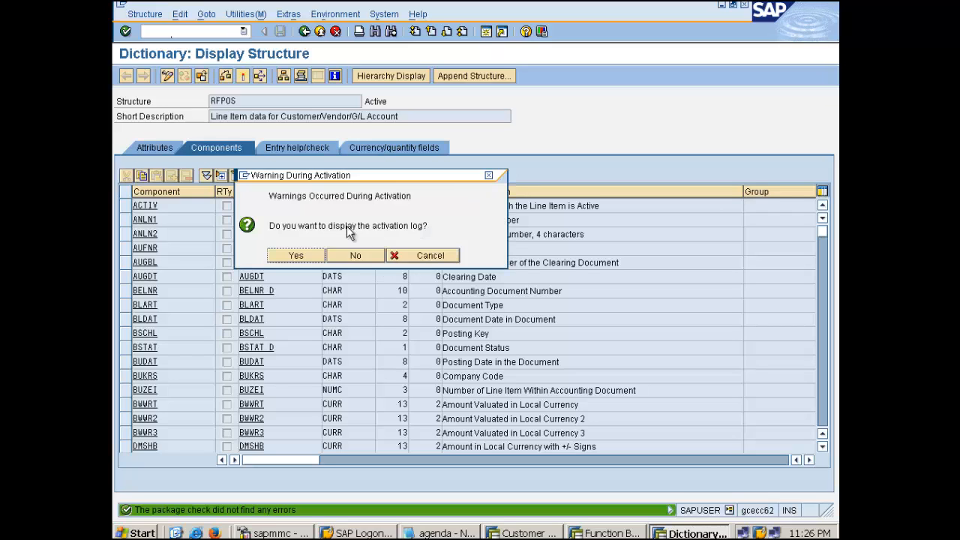
{"action": "left_click", "coordinate": [351, 254]}
{"action": "left_click", "coordinate": [304, 31]}
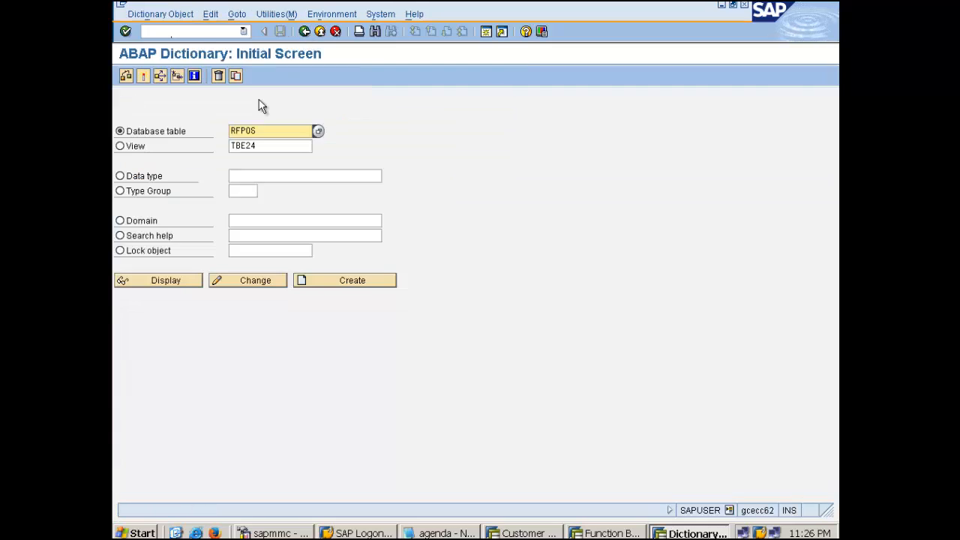
Activate structure RFPOSX, then reopen it in display mode to check its components.
{"action": "type", "text": "x"}
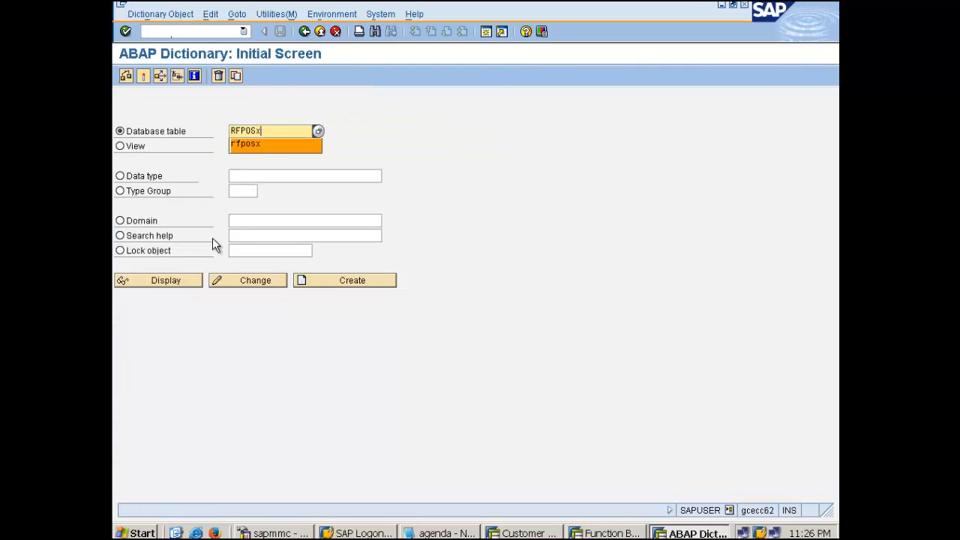
{"action": "left_click", "coordinate": [277, 146]}
{"action": "left_click", "coordinate": [193, 277]}
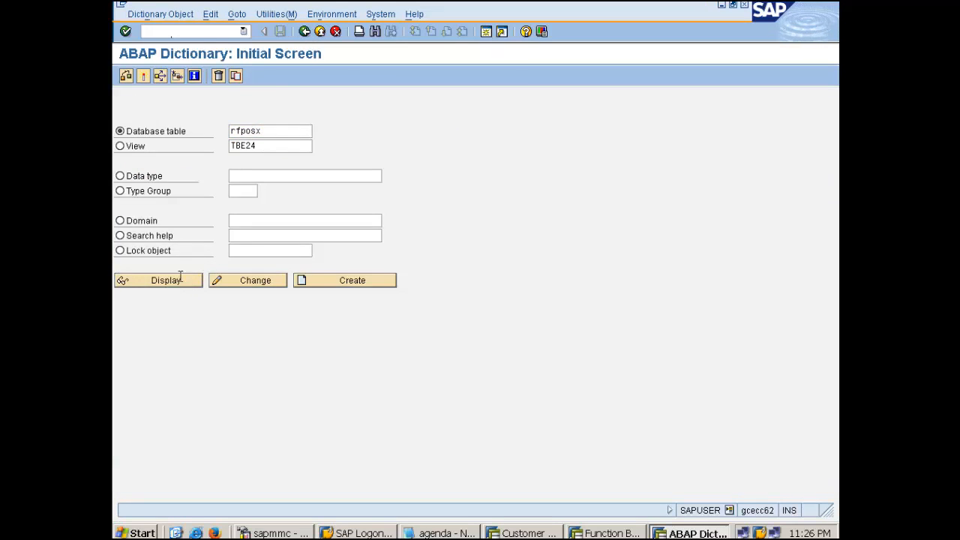
{"action": "left_click", "coordinate": [248, 75]}
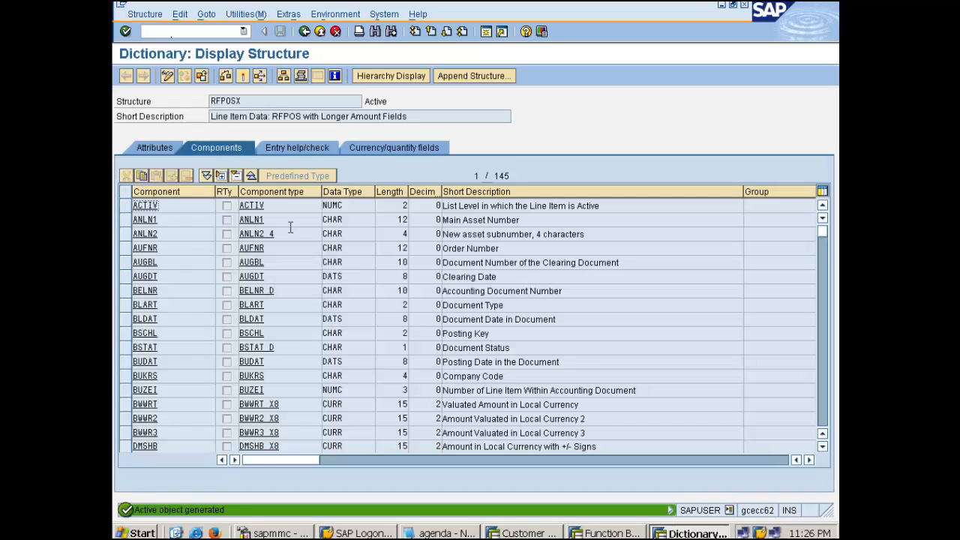
{"action": "left_click", "coordinate": [306, 33]}
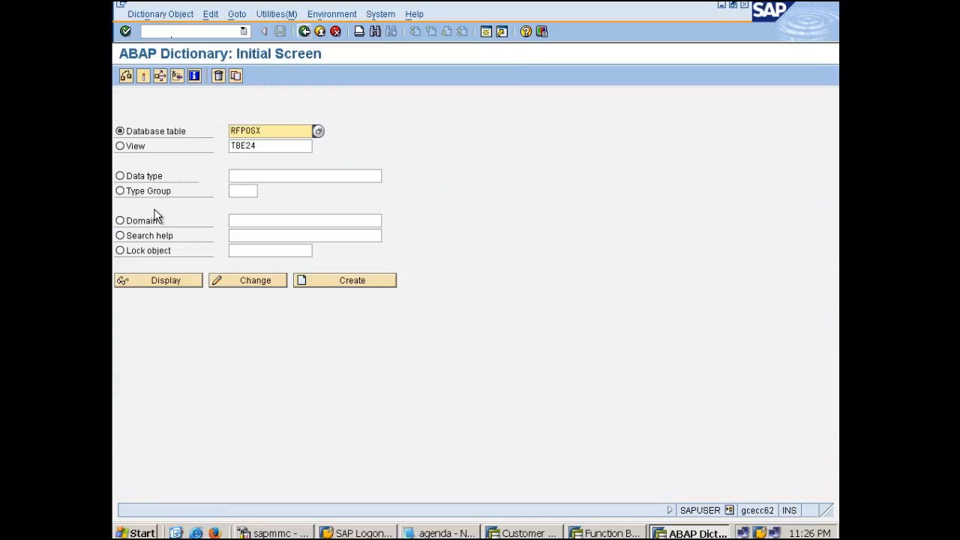
{"action": "left_click", "coordinate": [162, 277]}
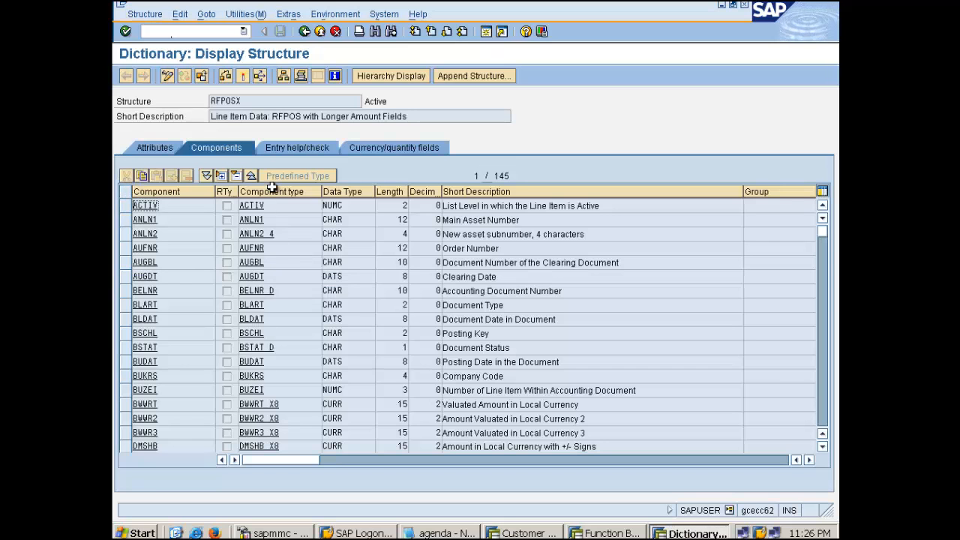
{"action": "left_click", "coordinate": [304, 31]}
Display append structure ZBTE1 and check the data type and field labels behind the component type of ZSHKZG.
{"action": "key", "text": "Delete"}
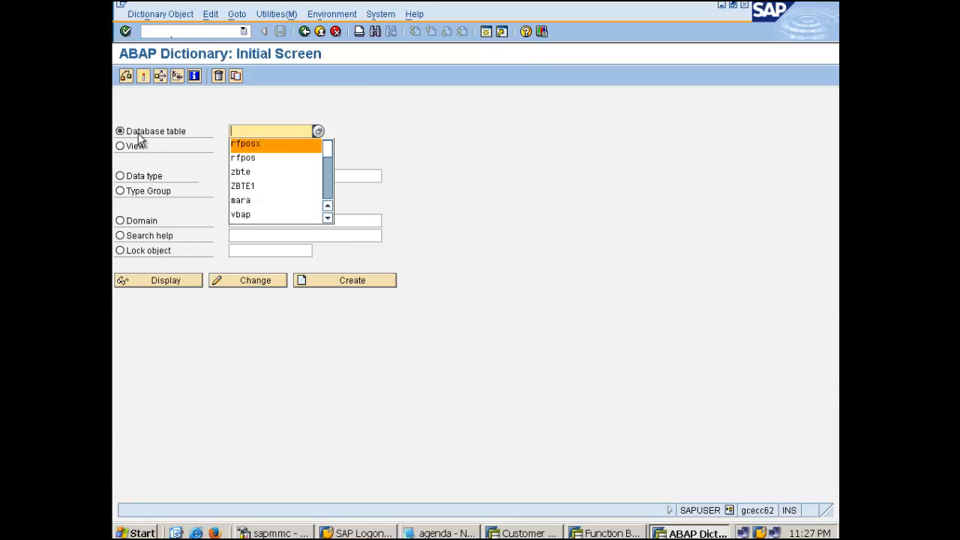
{"action": "key", "text": "Down"}
{"action": "key", "text": "Down"}
{"action": "key", "text": "Down"}
{"action": "key", "text": "Return"}
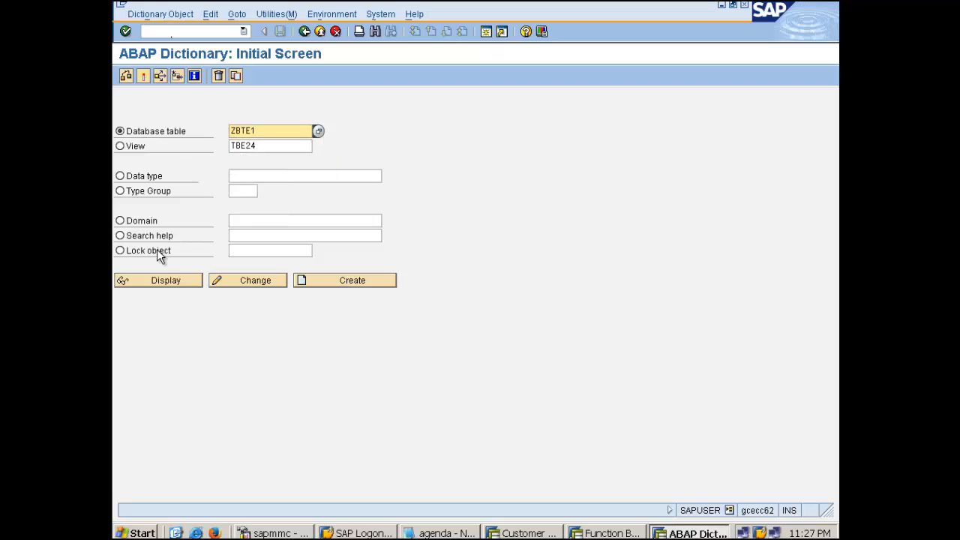
{"action": "left_click", "coordinate": [168, 280]}
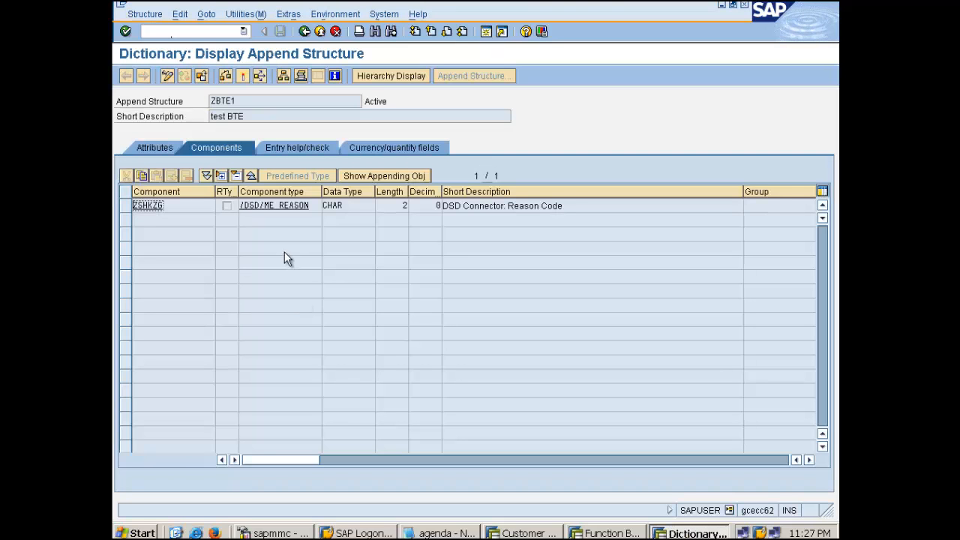
{"action": "double_click", "coordinate": [277, 204]}
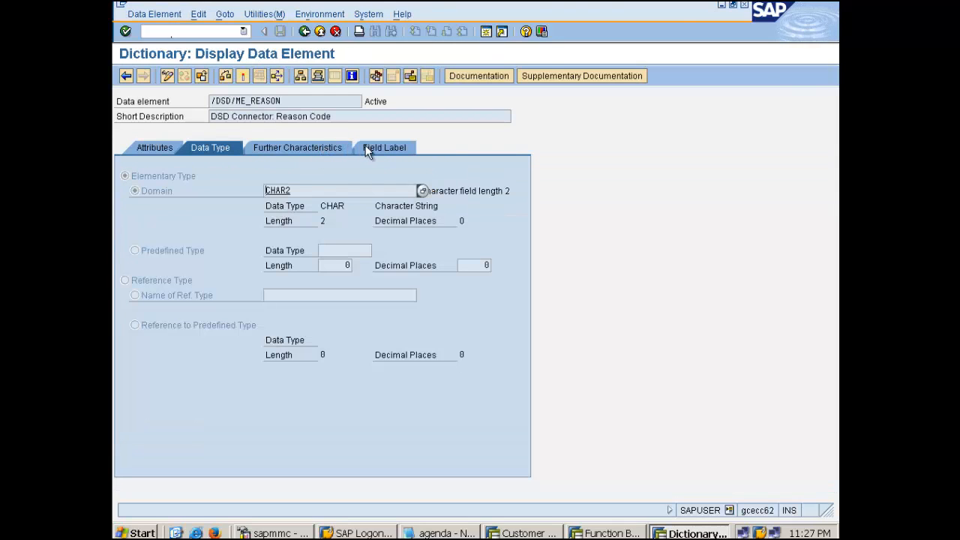
{"action": "left_click", "coordinate": [367, 152]}
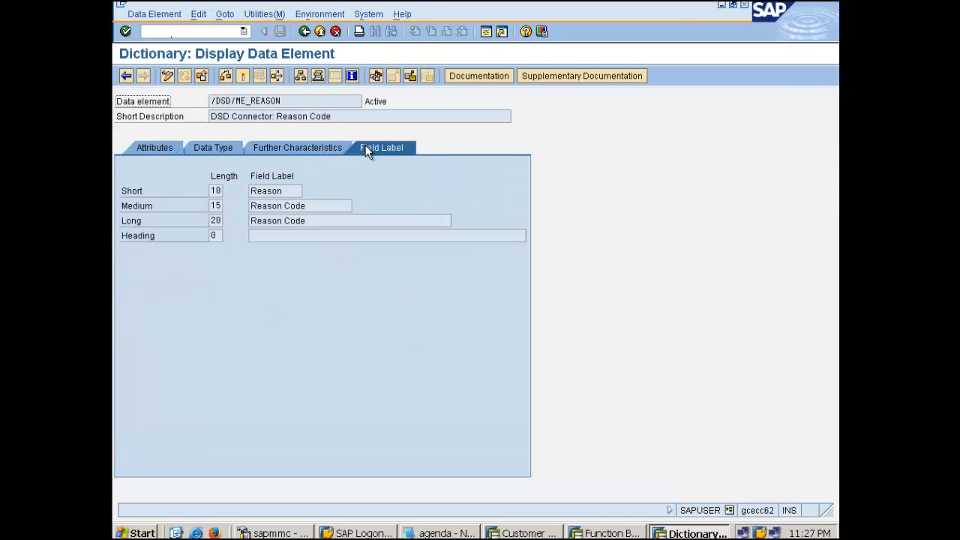
Run program RFPOSXEXTEND from transaction SE38 and confirm activation of the extended structure RFPOSXEXT.
{"action": "left_click", "coordinate": [188, 31]}
{"action": "type", "text": "/nse38"}
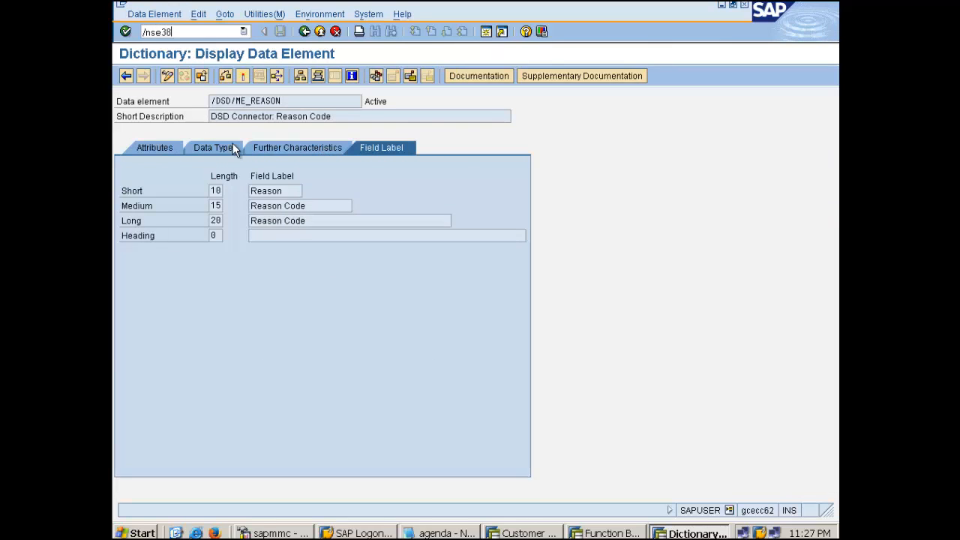
{"action": "key", "text": "Return"}
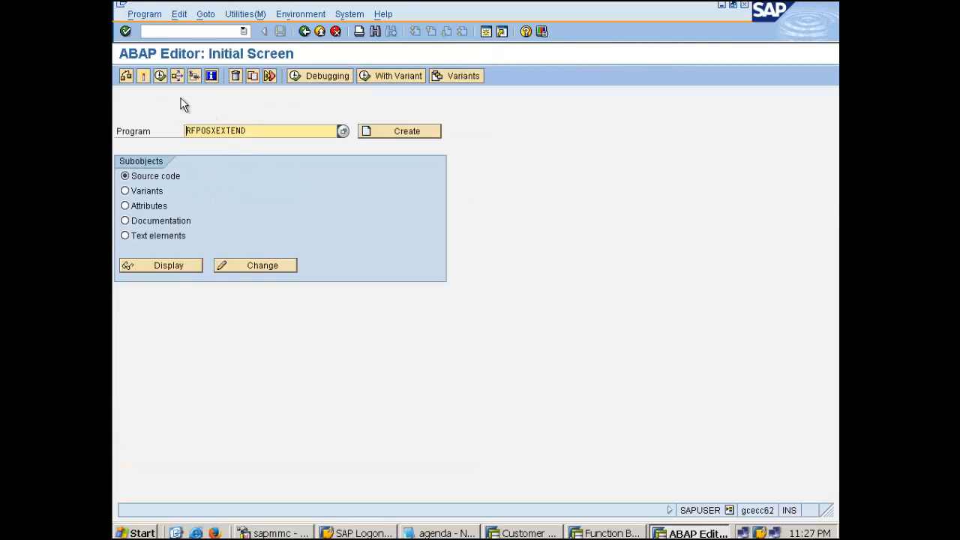
{"action": "left_click", "coordinate": [160, 75]}
{"action": "left_click", "coordinate": [314, 300]}
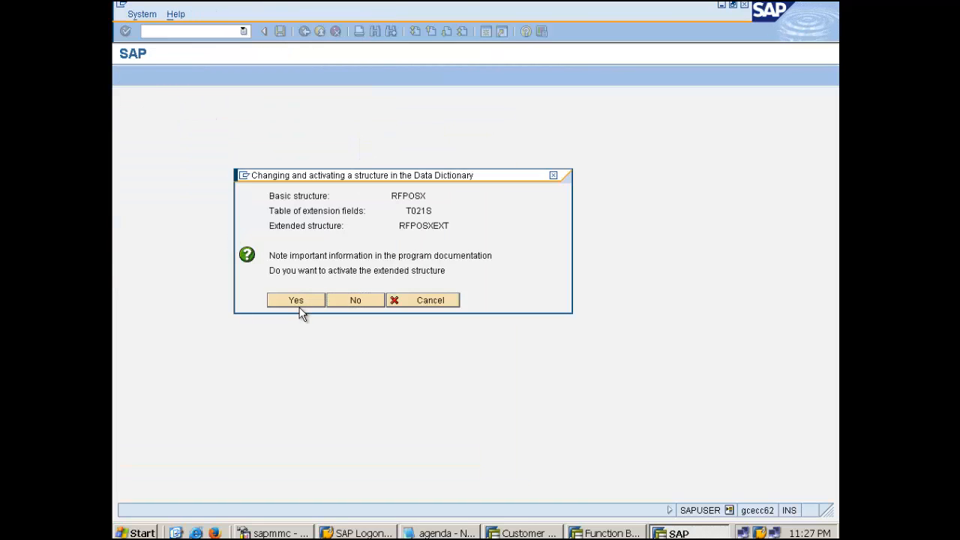
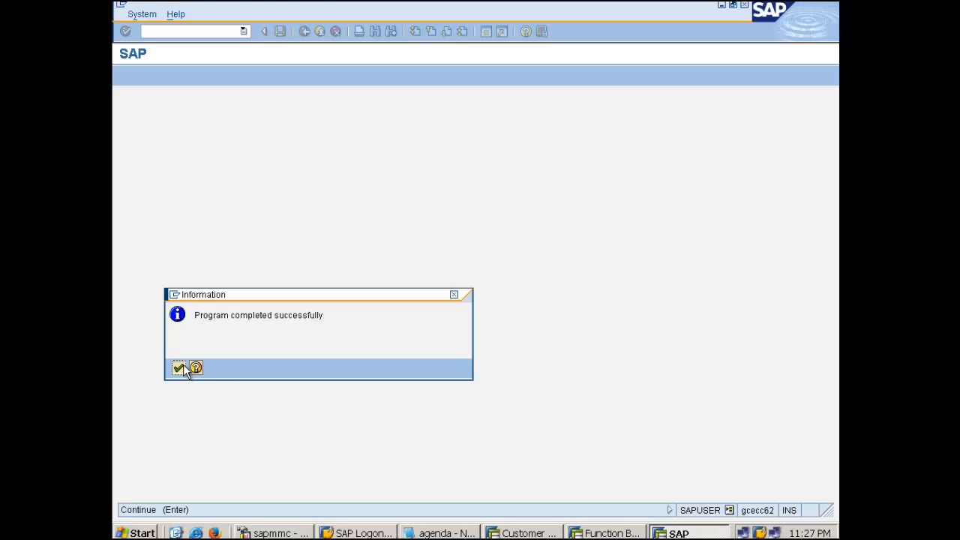
{"action": "left_click", "coordinate": [183, 366]}
Switch to the Customer Line Item Display session and cancel the open layout change.
{"action": "left_click", "coordinate": [528, 532]}
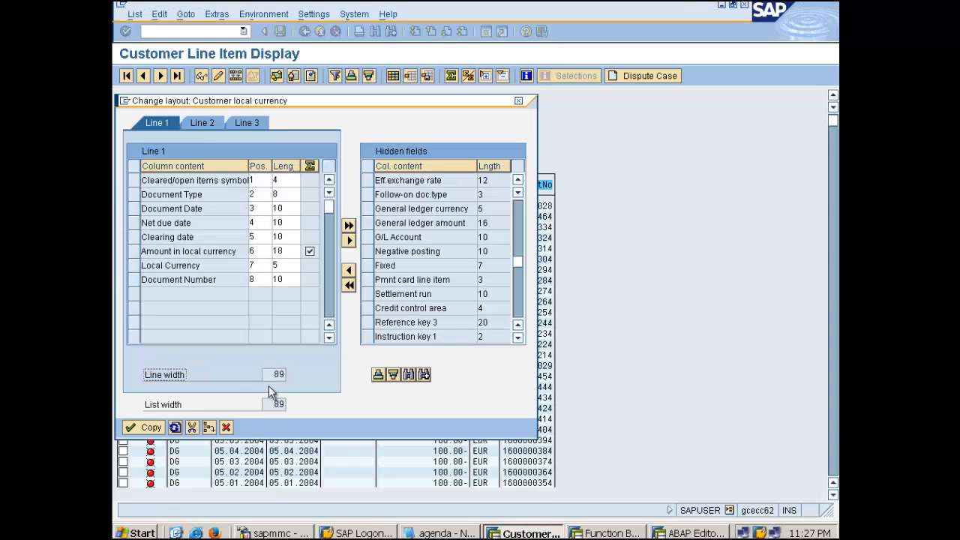
{"action": "left_click", "coordinate": [226, 426]}
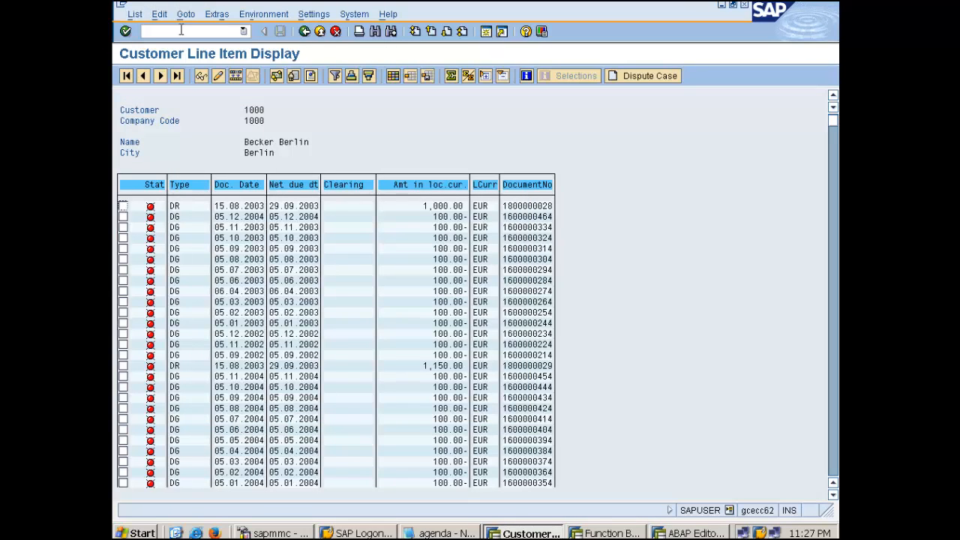
Restart transaction FBL5N and run the line item report for the preset customer's open items in company code 1000.
{"action": "type", "text": "/nf"}
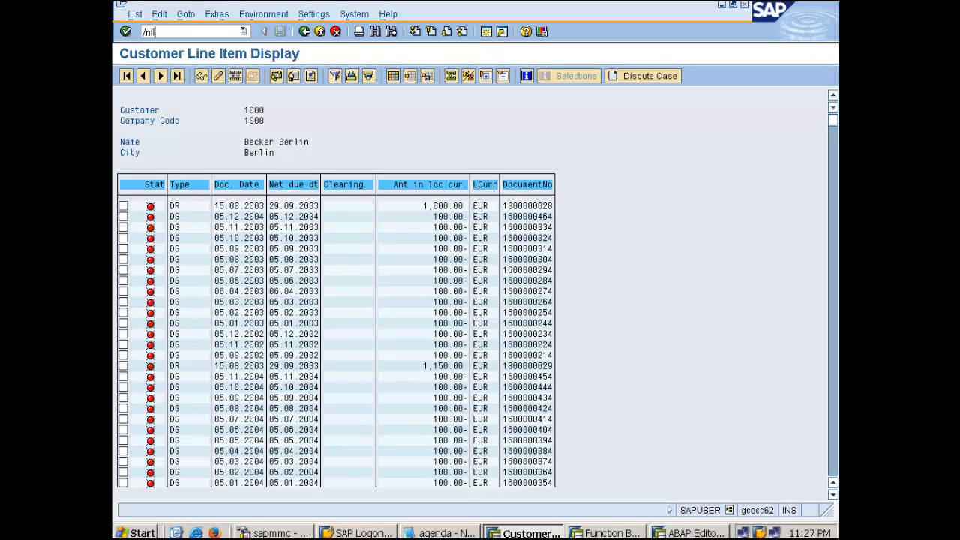
{"action": "type", "text": "bl5n"}
{"action": "key", "text": "Return"}
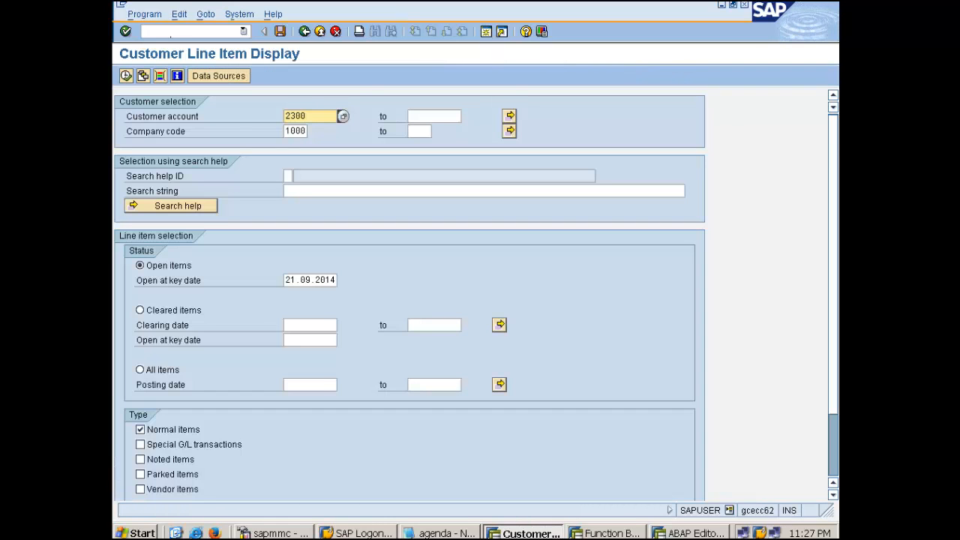
{"action": "left_click", "coordinate": [126, 75]}
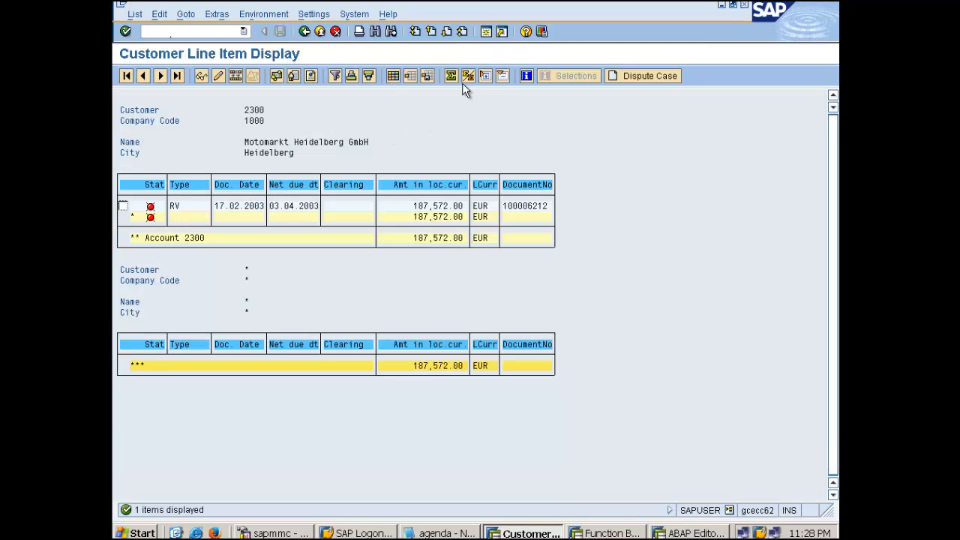
Add the hidden field Reason Code as a column to the line item layout and apply the layout.
{"action": "left_click", "coordinate": [393, 75]}
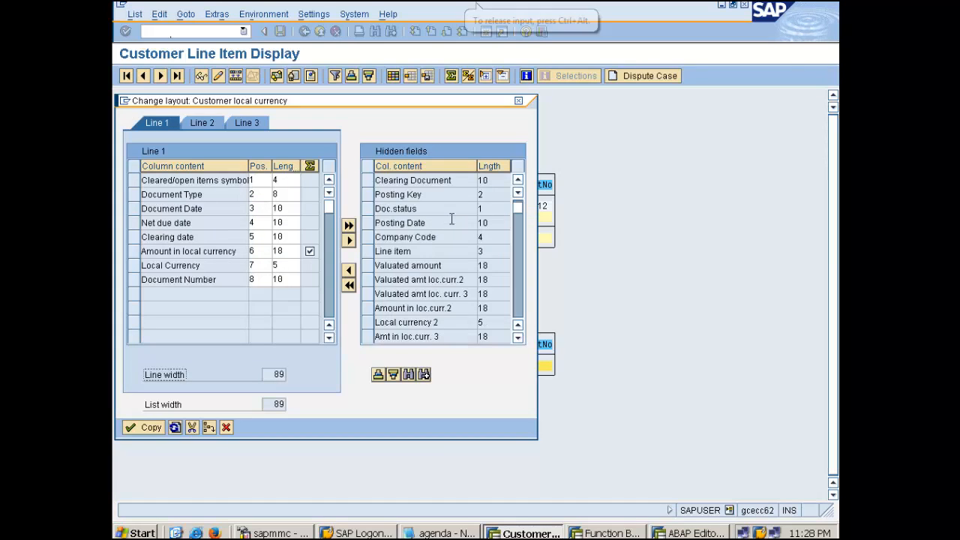
{"action": "scroll", "coordinate": [463, 229], "scroll_direction": "down", "scroll_amount": 1}
{"action": "scroll", "coordinate": [451, 223], "scroll_direction": "down", "scroll_amount": 10}
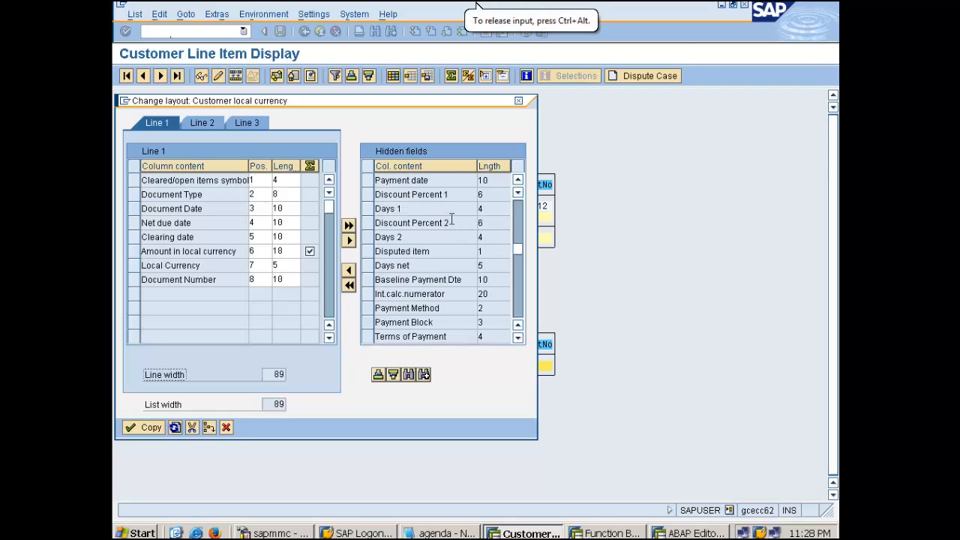
{"action": "scroll", "coordinate": [451, 217], "scroll_direction": "down", "scroll_amount": 4}
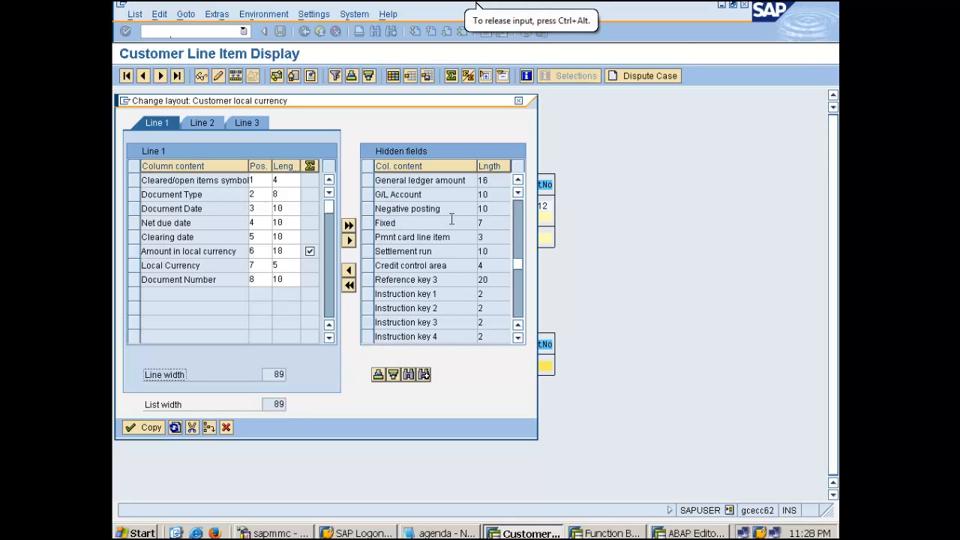
{"action": "scroll", "coordinate": [463, 229], "scroll_direction": "down", "scroll_amount": 8}
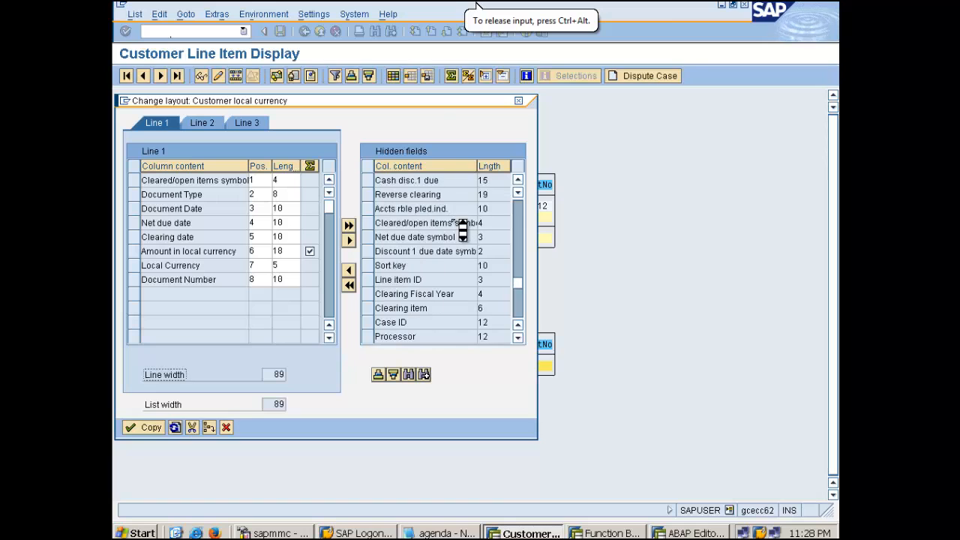
{"action": "scroll", "coordinate": [452, 219], "scroll_direction": "down", "scroll_amount": 3}
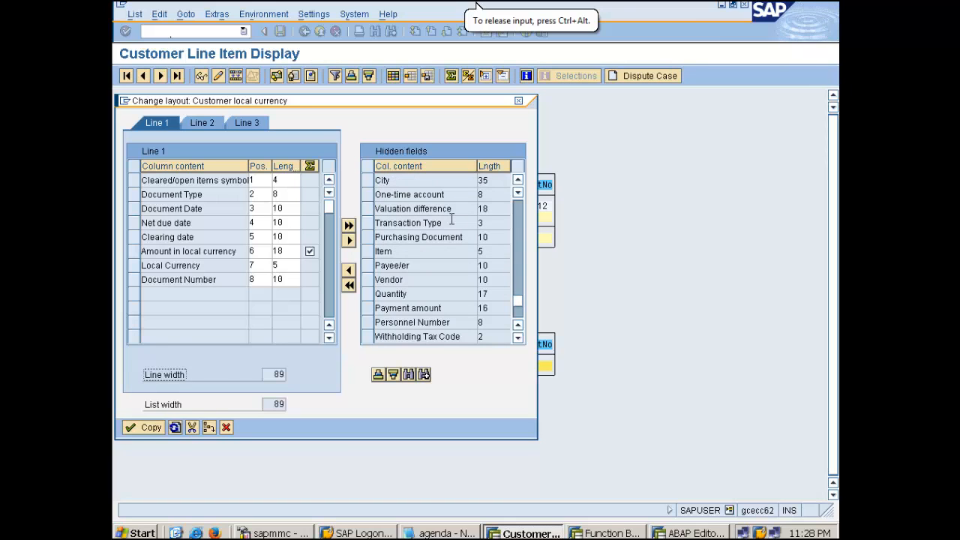
{"action": "scroll", "coordinate": [452, 218], "scroll_direction": "down", "scroll_amount": 3}
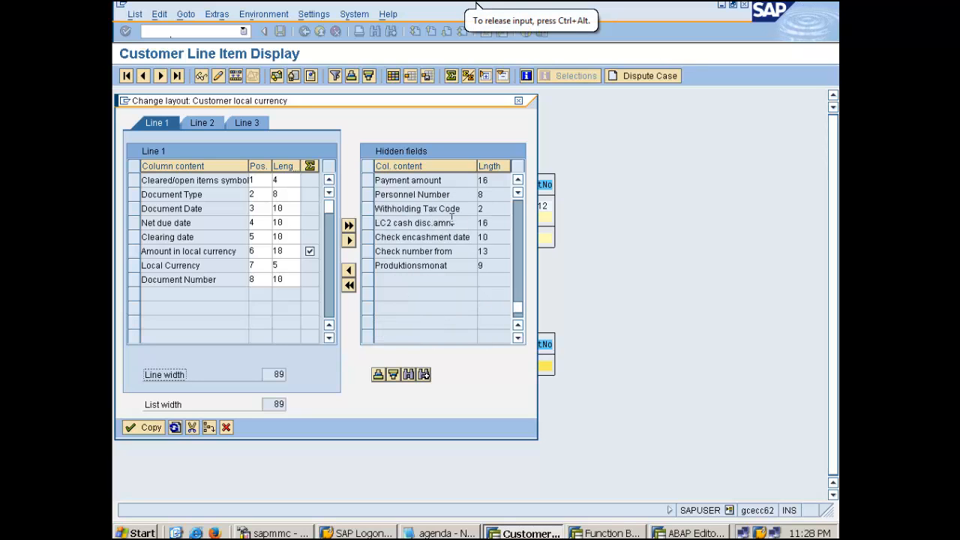
{"action": "scroll", "coordinate": [451, 218], "scroll_direction": "up", "scroll_amount": 4}
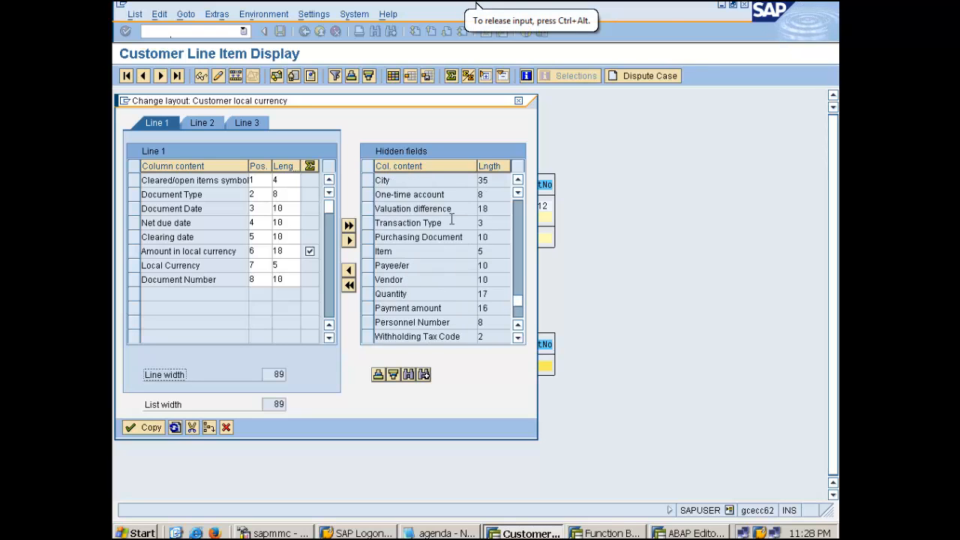
{"action": "scroll", "coordinate": [451, 218], "scroll_direction": "up", "scroll_amount": 3}
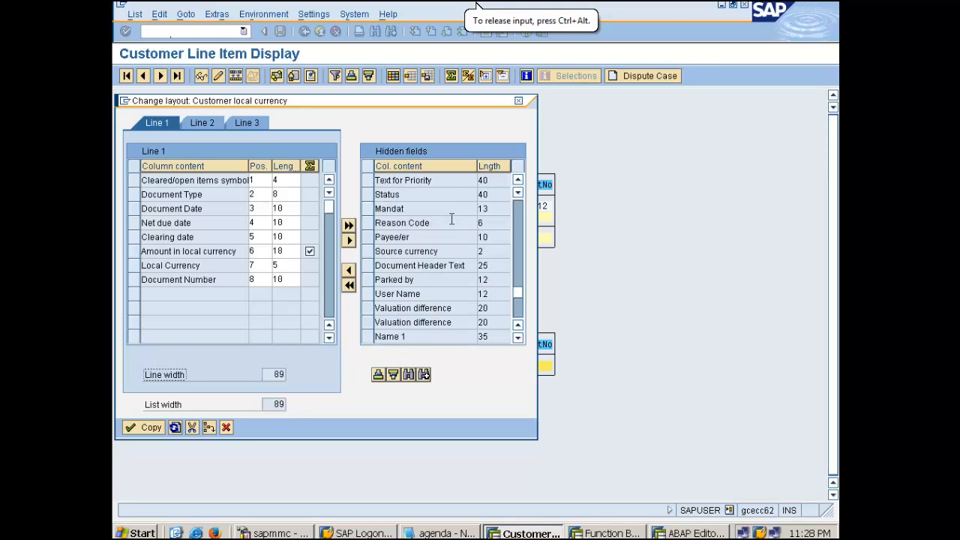
{"action": "left_click", "coordinate": [374, 225]}
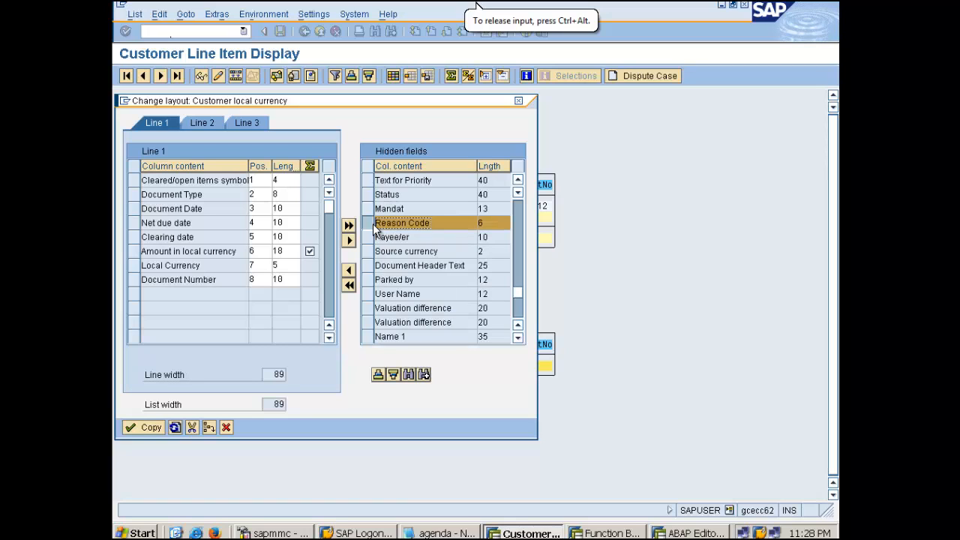
{"action": "left_click", "coordinate": [348, 270]}
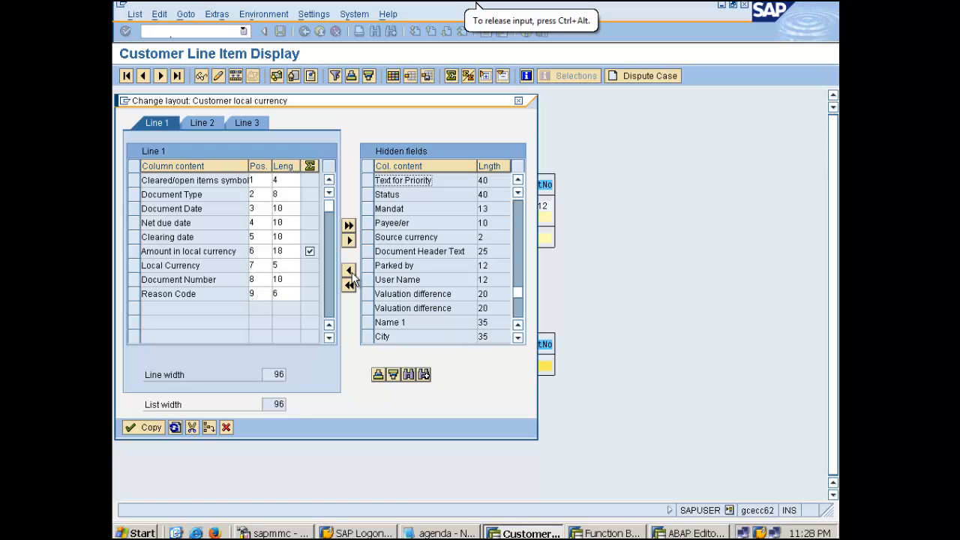
{"action": "left_click", "coordinate": [150, 428]}
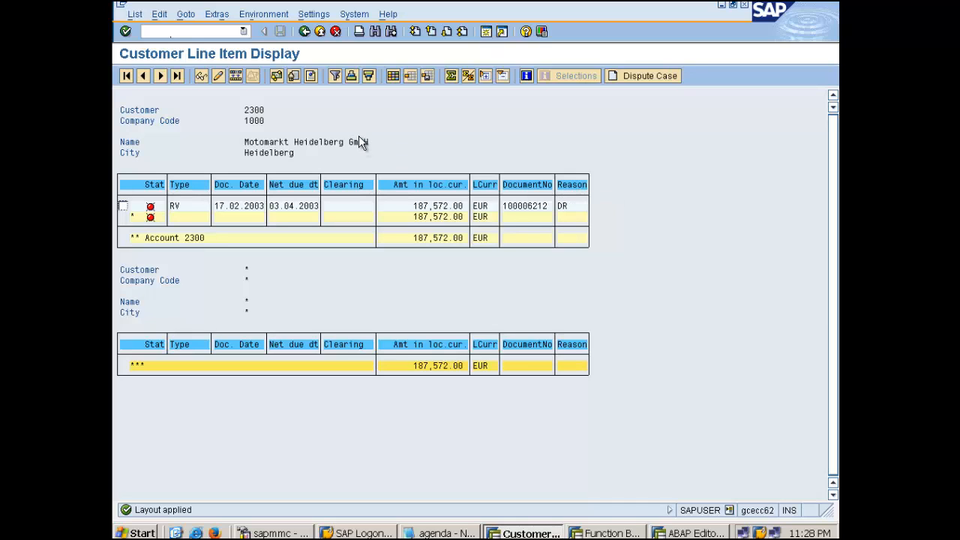
Return to the report's selection screen and leave the virtual machine's full-screen view.
{"action": "left_click", "coordinate": [306, 32]}
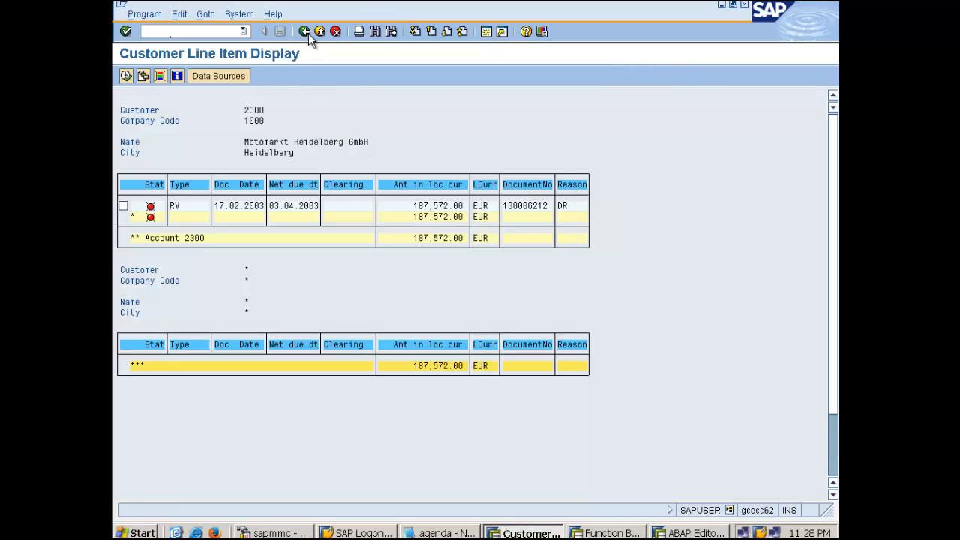
{"action": "mouse_move", "coordinate": [535, 6]}
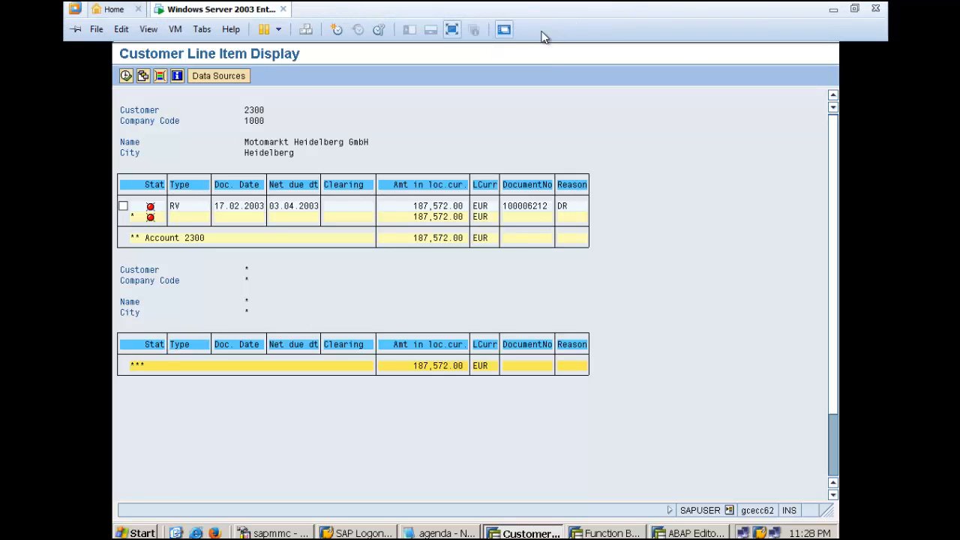
{"action": "left_click", "coordinate": [451, 30]}
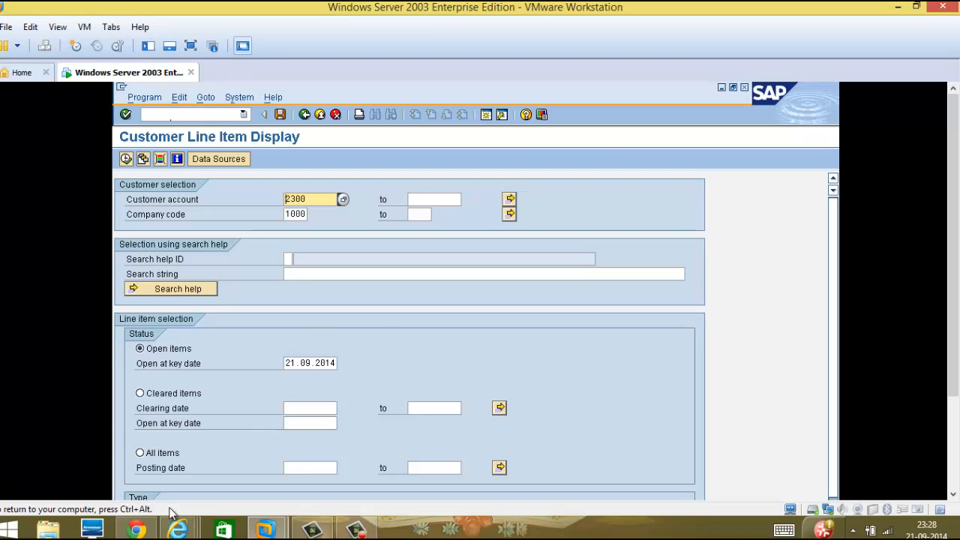
Switch to Internet Explorer and look through the connection details on the Free SAP-ABAP Tutorials site.
{"action": "mouse_move", "coordinate": [177, 530]}
{"action": "left_click", "coordinate": [114, 464]}
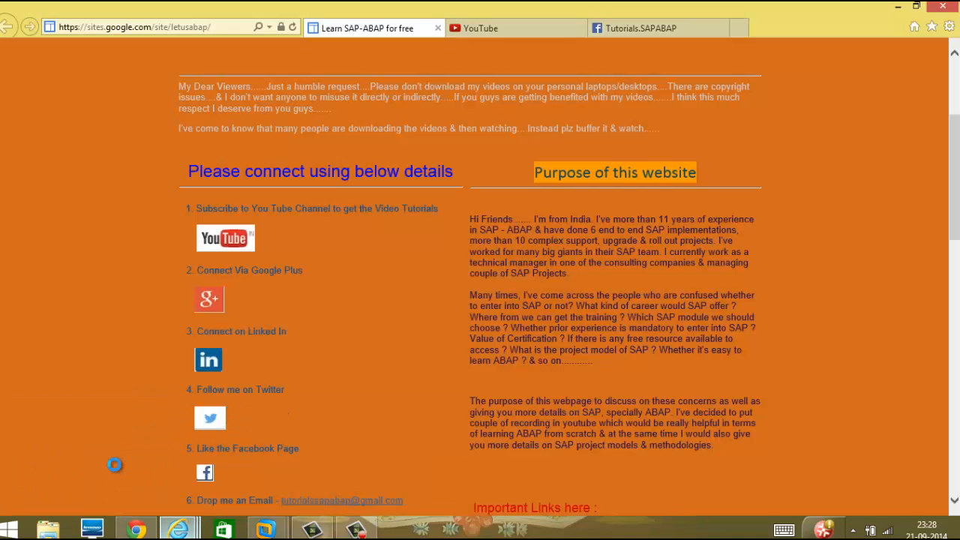
{"action": "scroll", "coordinate": [113, 309], "scroll_direction": "down", "scroll_amount": 2}
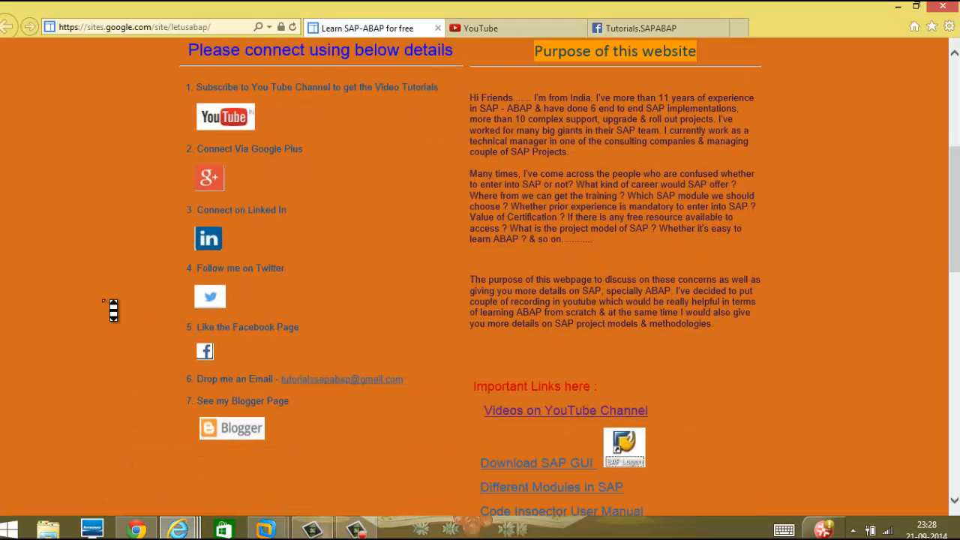
{"action": "scroll", "coordinate": [107, 310], "scroll_direction": "up", "scroll_amount": 3}
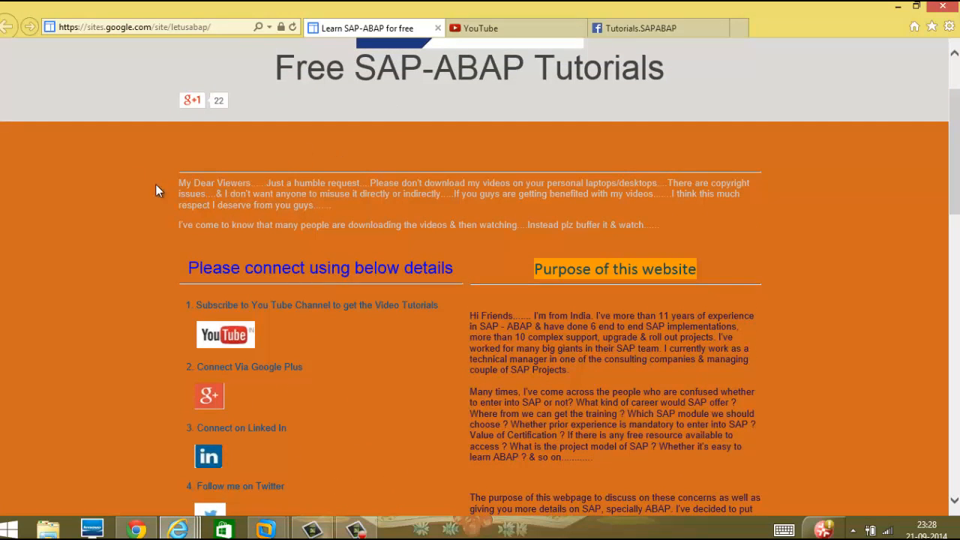
{"action": "scroll", "coordinate": [113, 166], "scroll_direction": "up", "scroll_amount": 2}
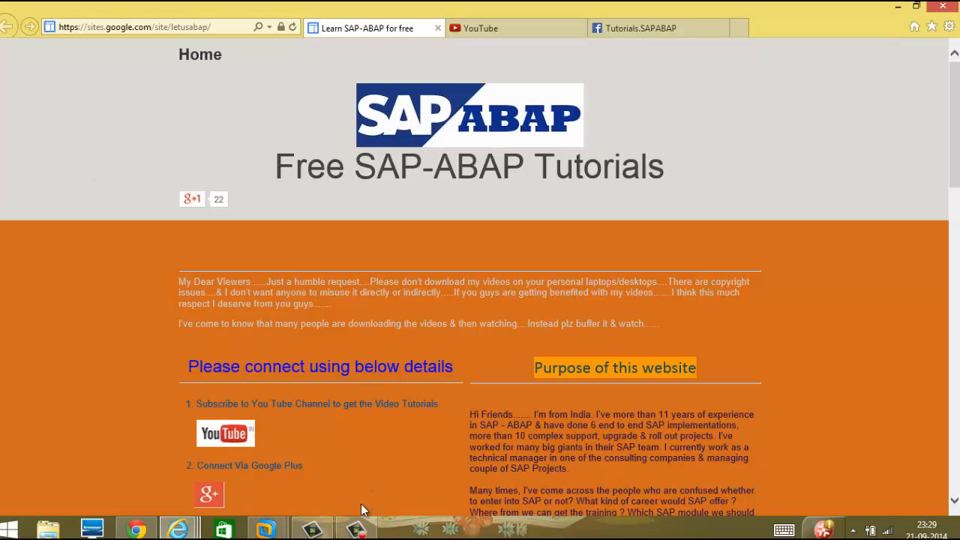
{"action": "left_click", "coordinate": [356, 530]}
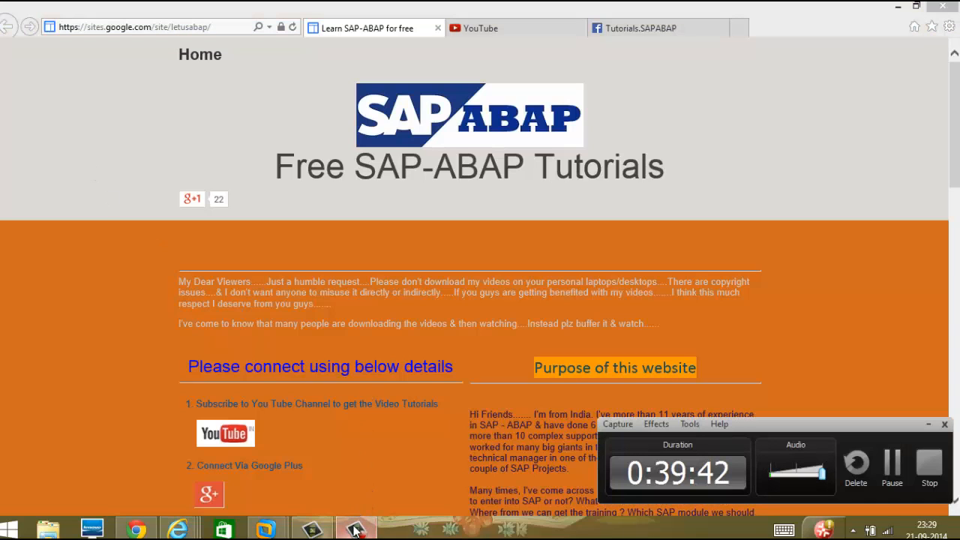
{"action": "left_click", "coordinate": [355, 529]}
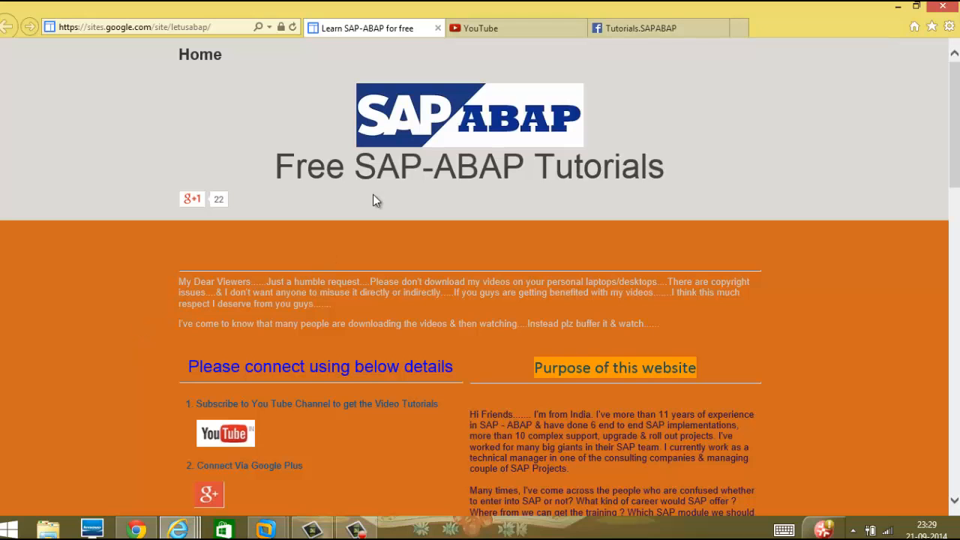
View the channel's YouTube comments, the tutorial site's connection links and the Tutorials.SAPABAP Facebook page.
{"action": "left_click", "coordinate": [517, 27]}
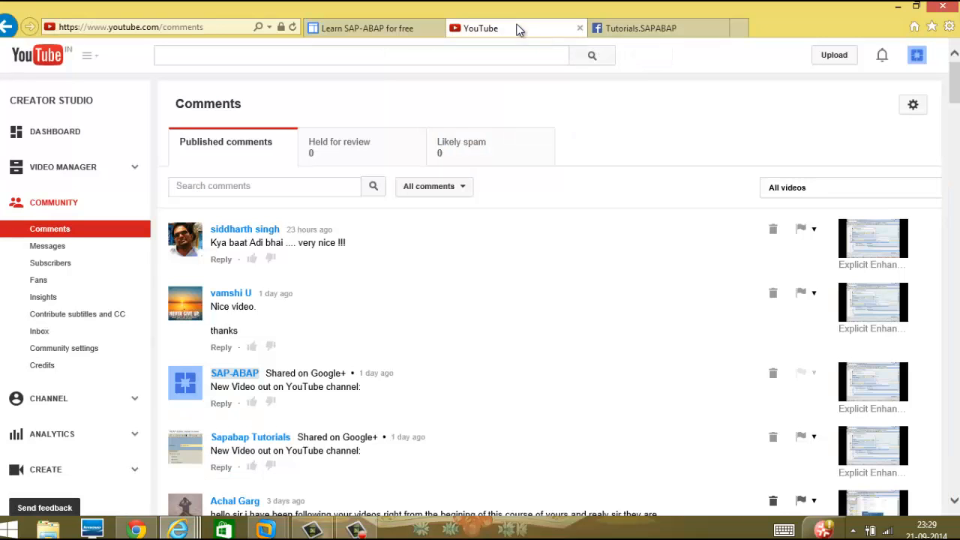
{"action": "left_click", "coordinate": [350, 29]}
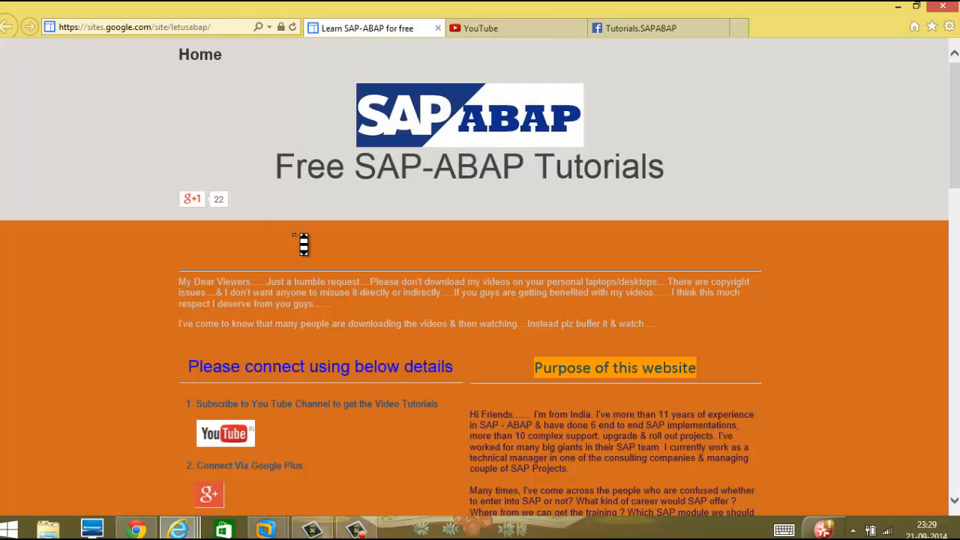
{"action": "scroll", "coordinate": [304, 244], "scroll_direction": "down", "scroll_amount": 3}
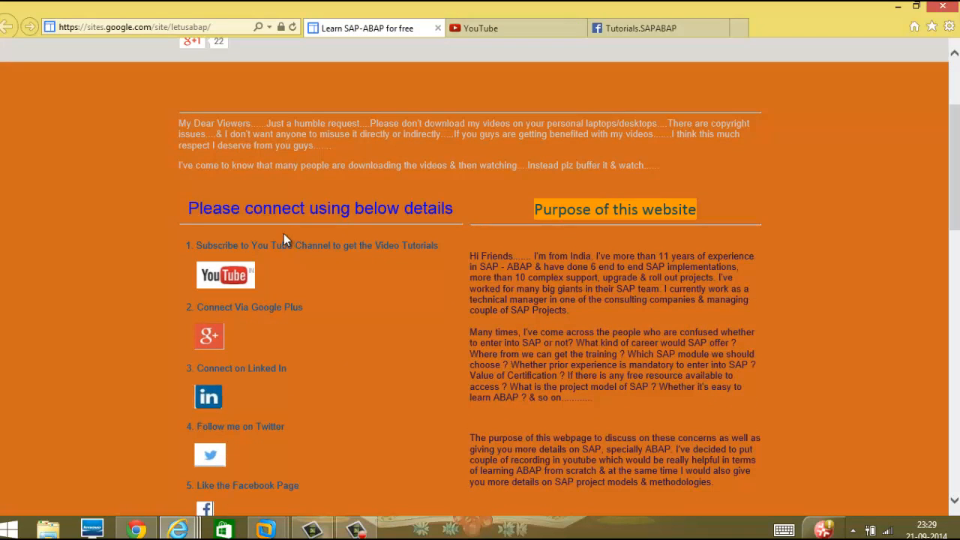
{"action": "left_click", "coordinate": [626, 30]}
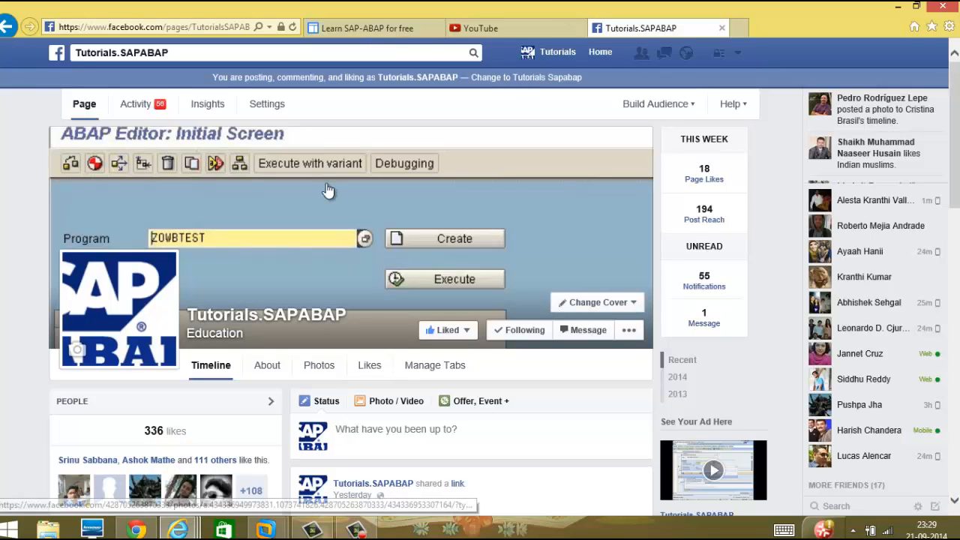
{"action": "left_click", "coordinate": [341, 28]}
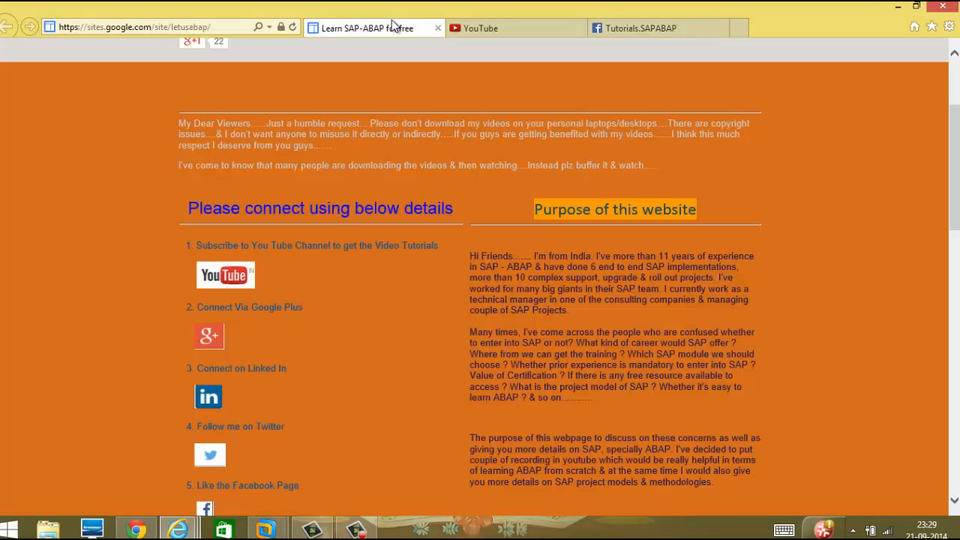
{"action": "left_click", "coordinate": [493, 28]}
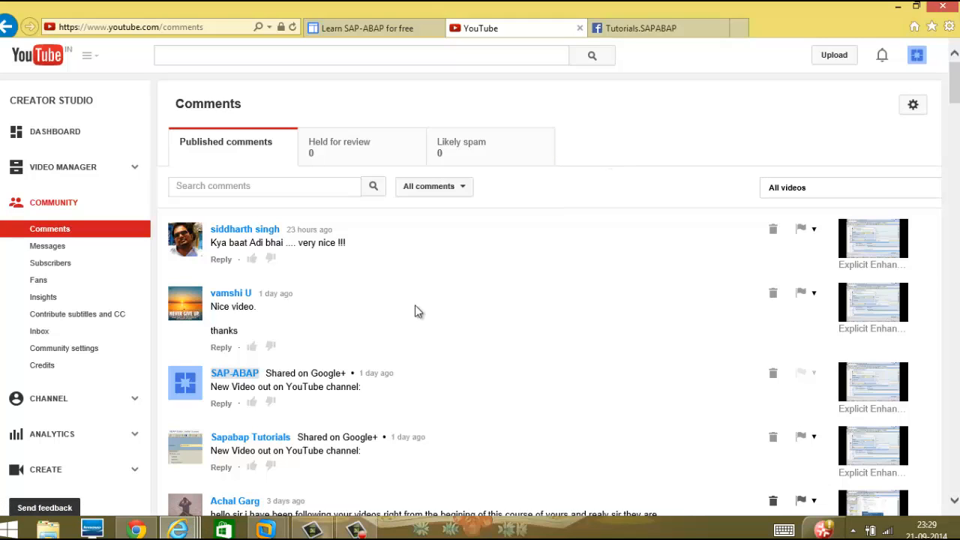
{"action": "left_click", "coordinate": [351, 529]}
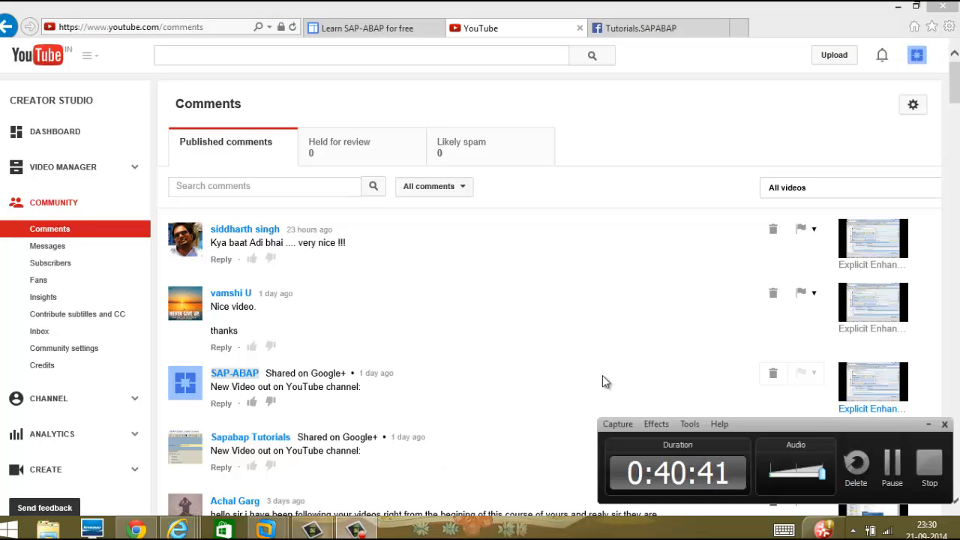